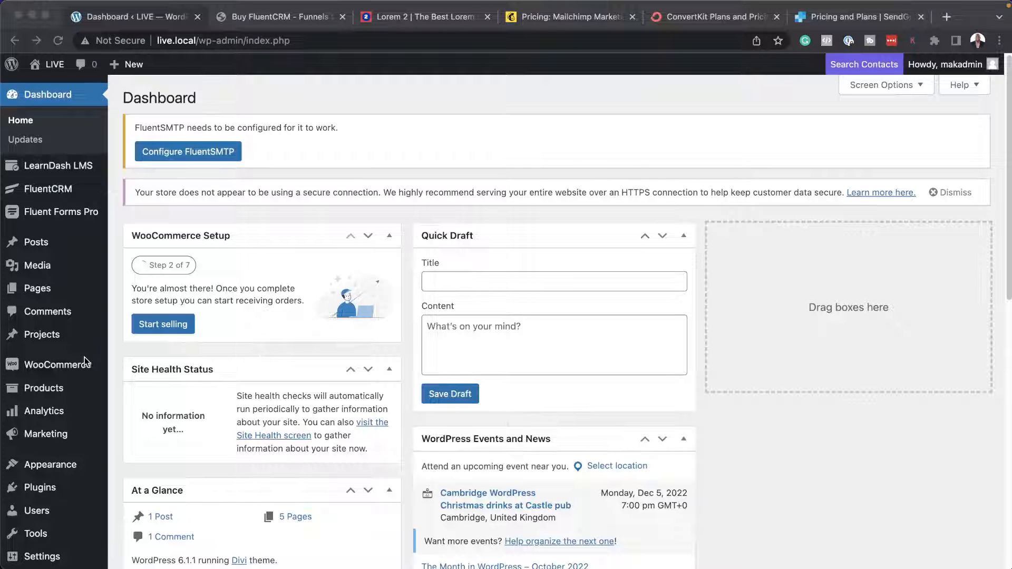
Search for "fluentcrm" among the new plugins that can be added to the WordPress site.
scroll(57, 442, down, 1)
click(52, 451)
mouse_move(52, 451)
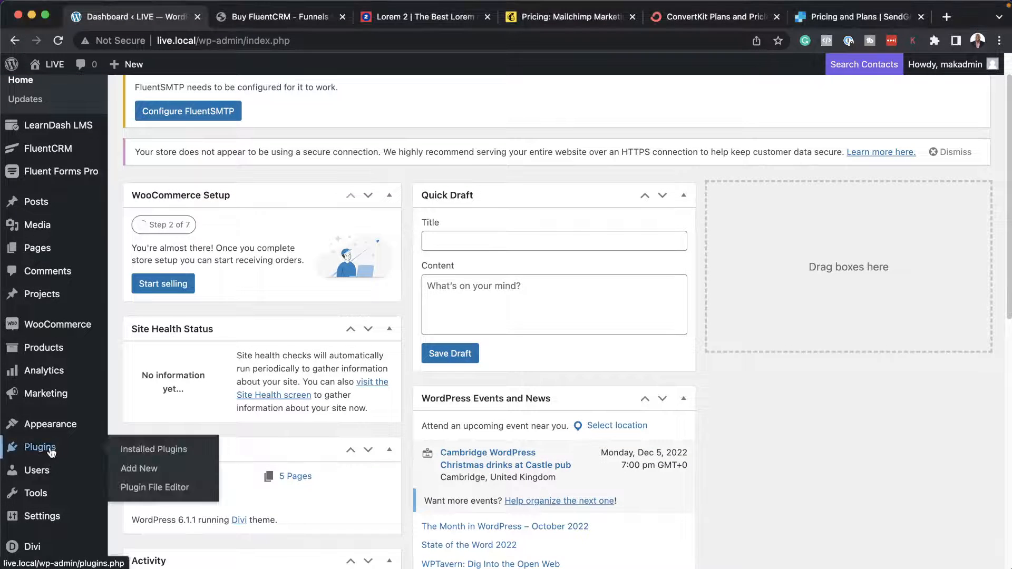
click(150, 468)
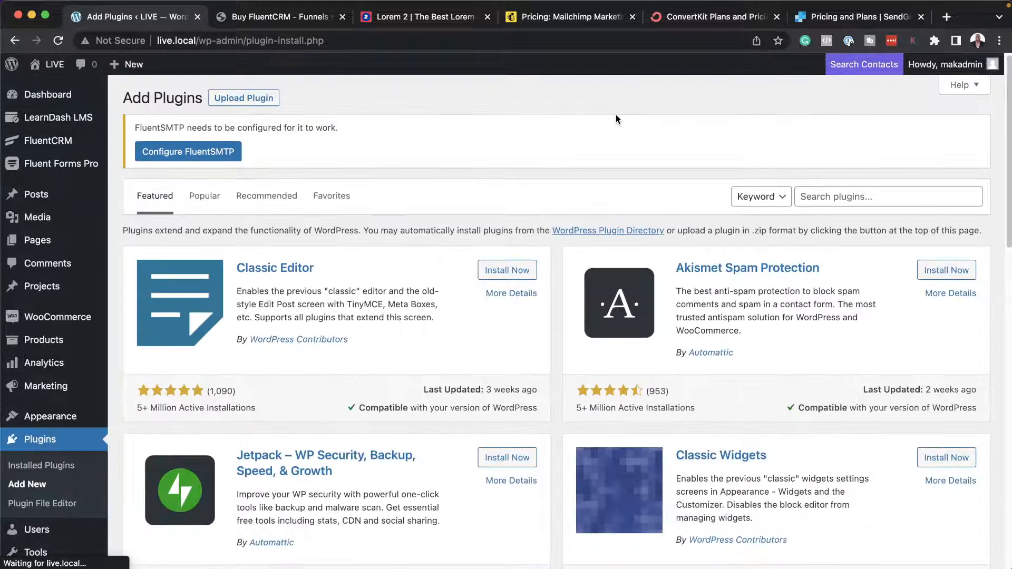
click(833, 197)
text(fluentcrm)
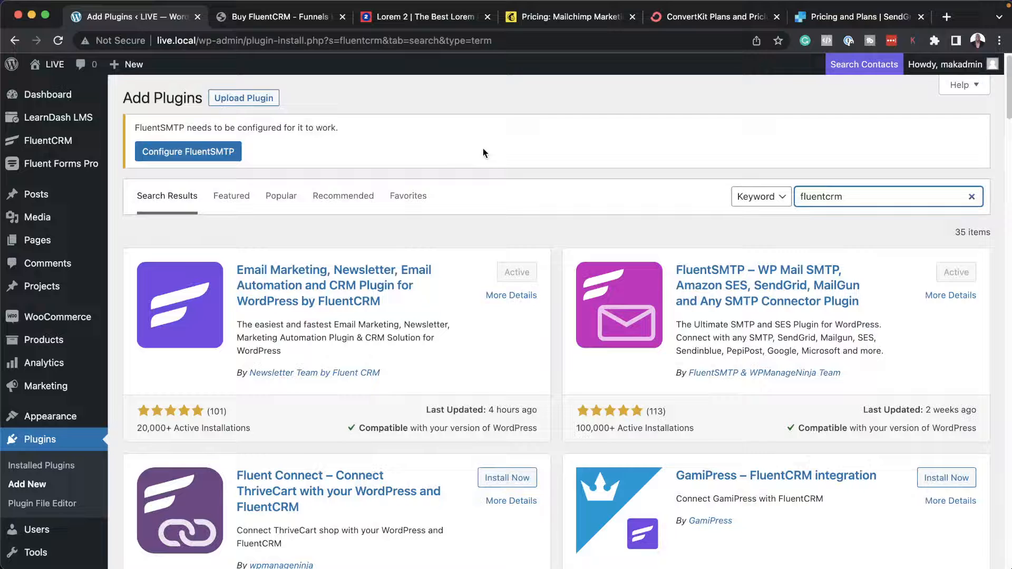
Open the FluentCRM dashboard and look over its statistics, getting-started checklist, subscriber growth chart and quick links.
mouse_move(46, 174)
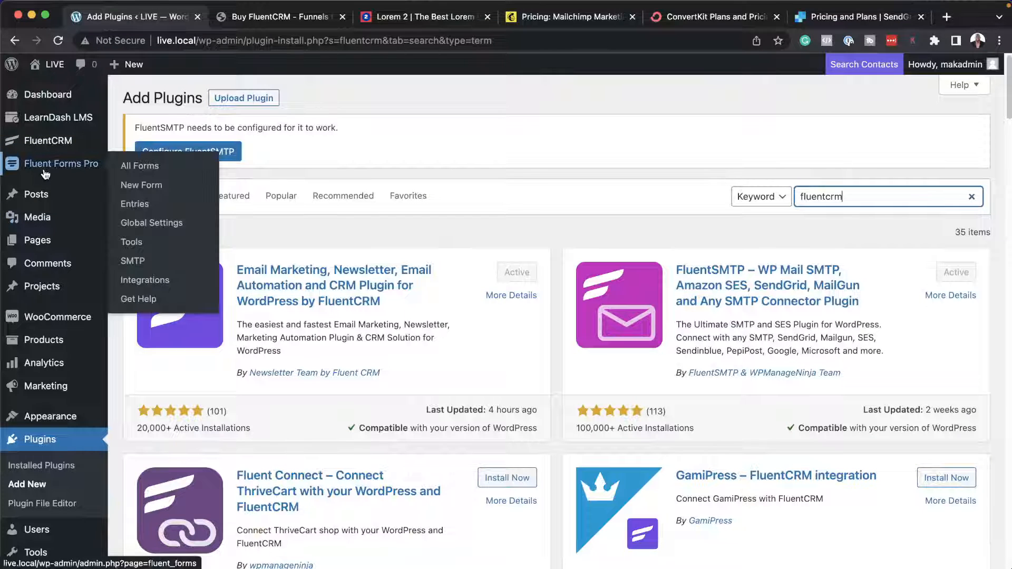
mouse_move(67, 148)
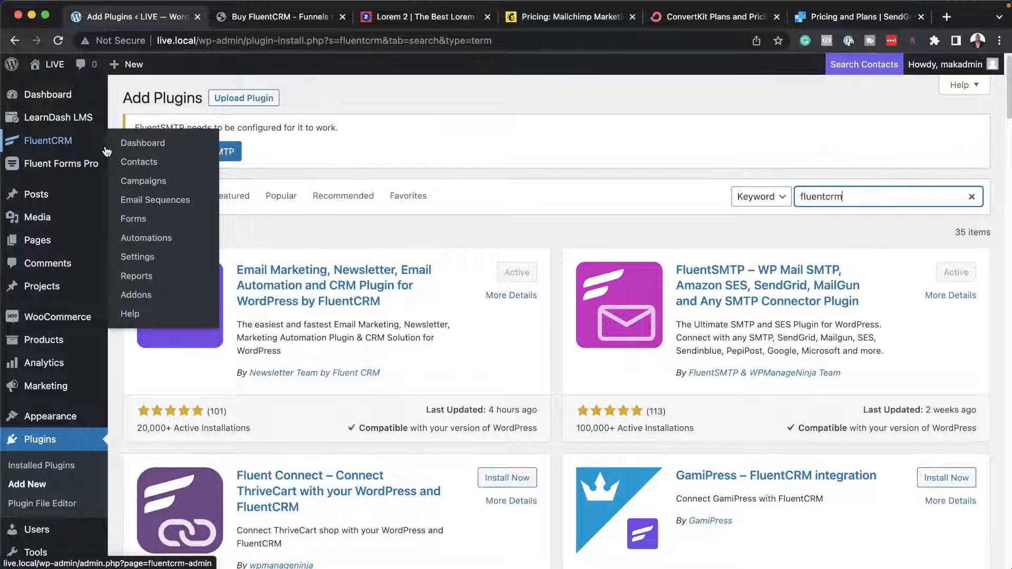
click(160, 144)
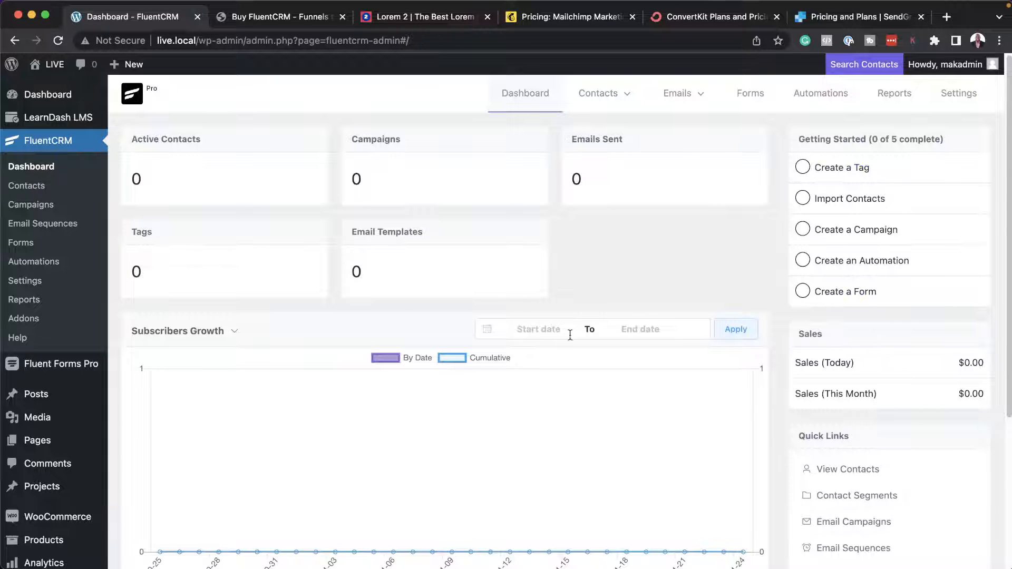
scroll(628, 415, down, 5)
scroll(630, 414, up, 1)
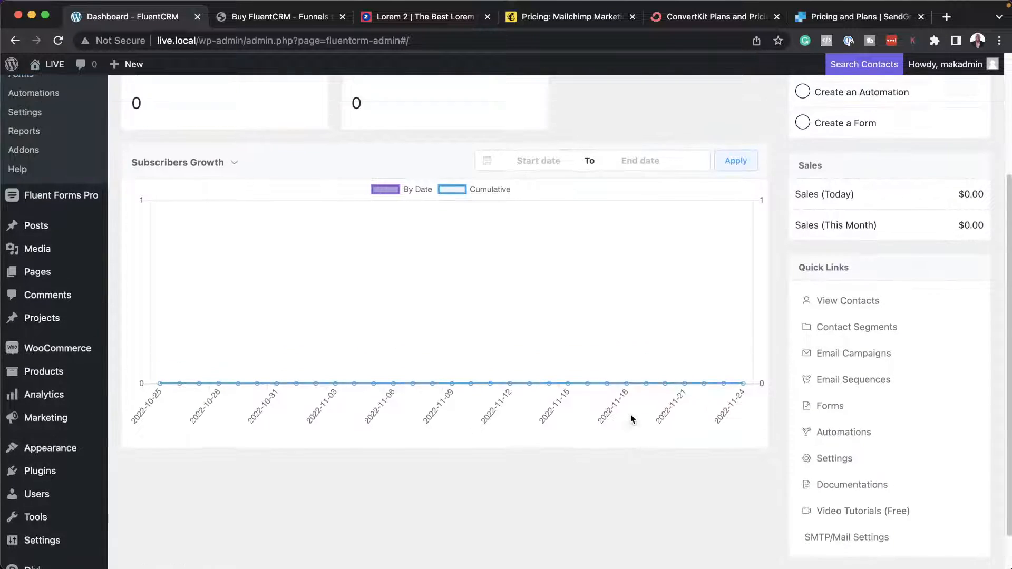
scroll(630, 414, up, 5)
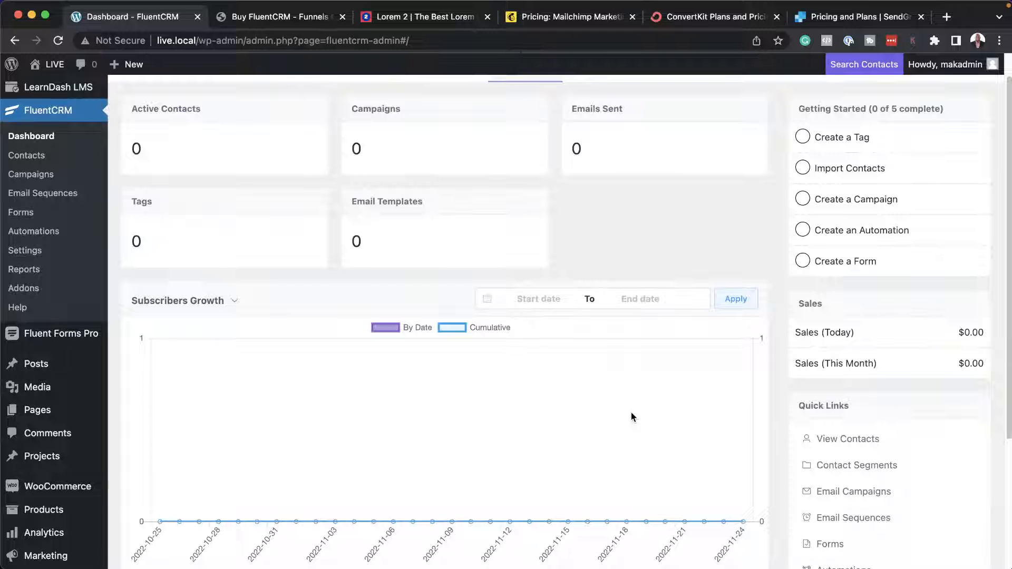
scroll(664, 389, up, 1)
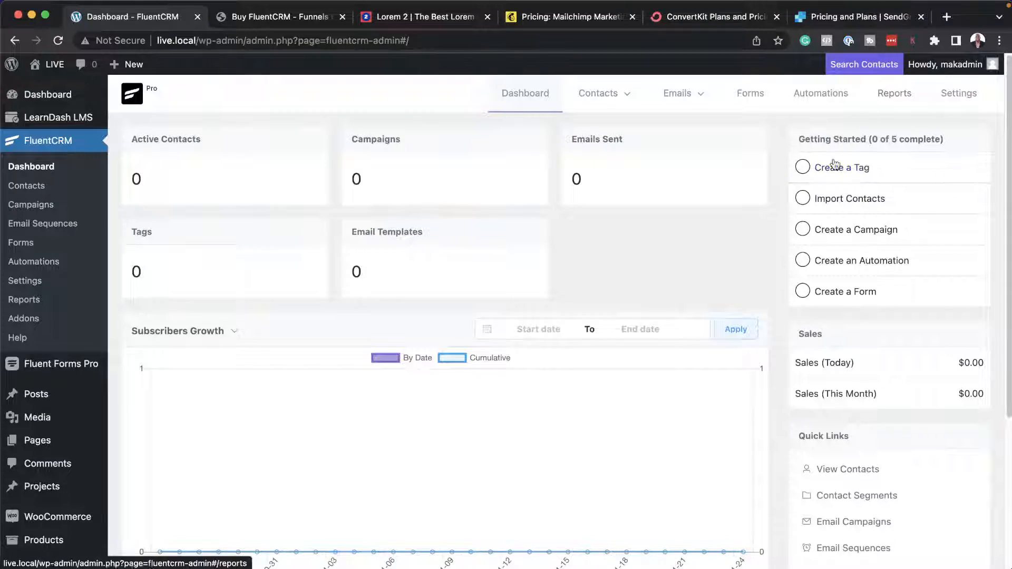
Create a contact tag titled "Free Students" from the getting-started checklist.
click(834, 166)
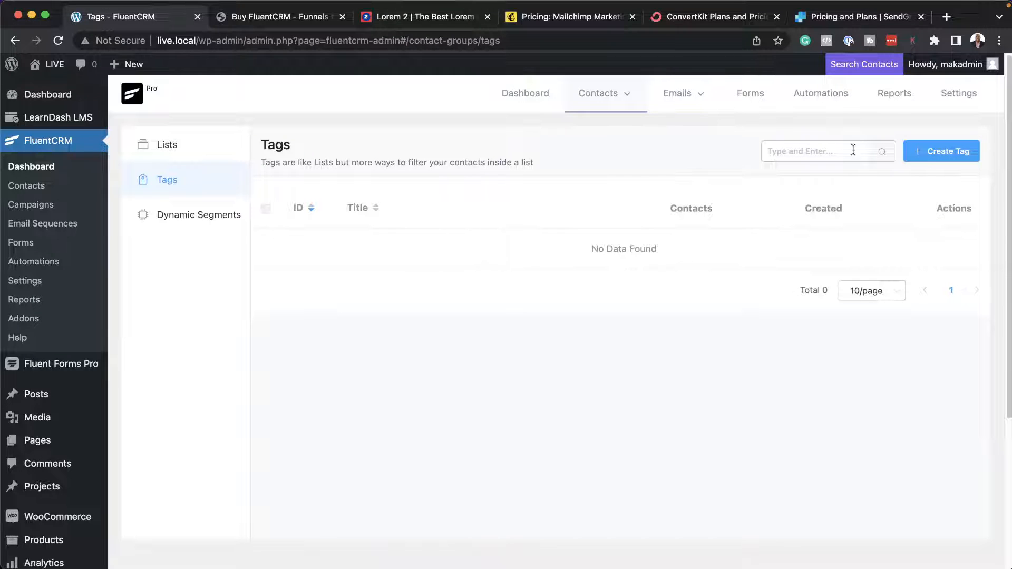
click(924, 157)
click(366, 153)
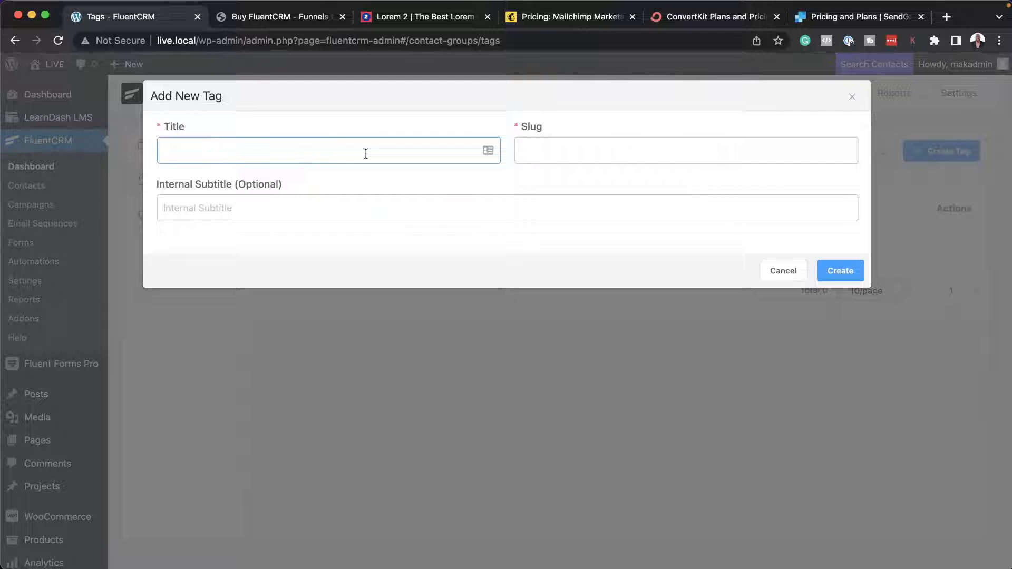
text(Sudents)
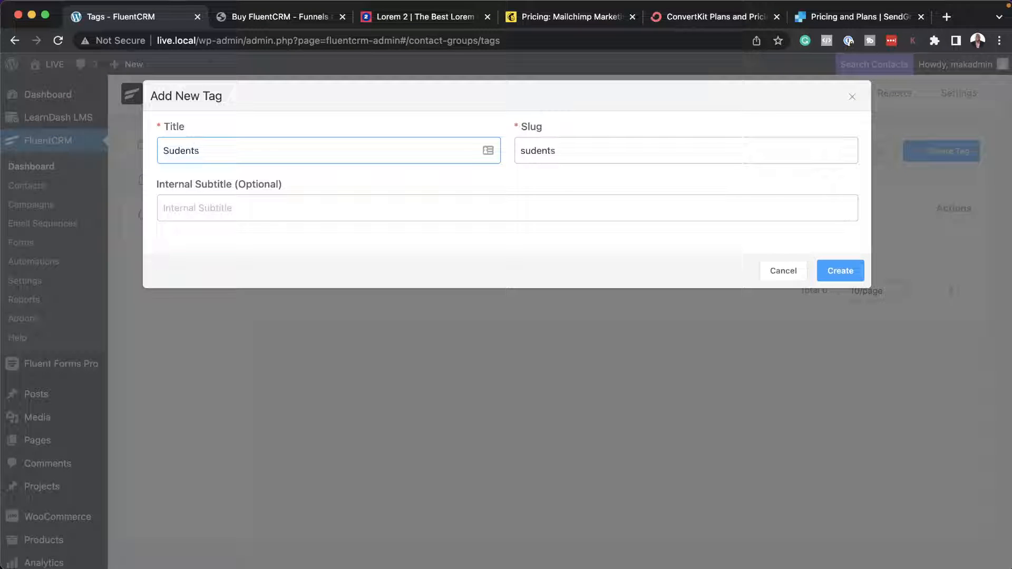
text(t)
text(Free)
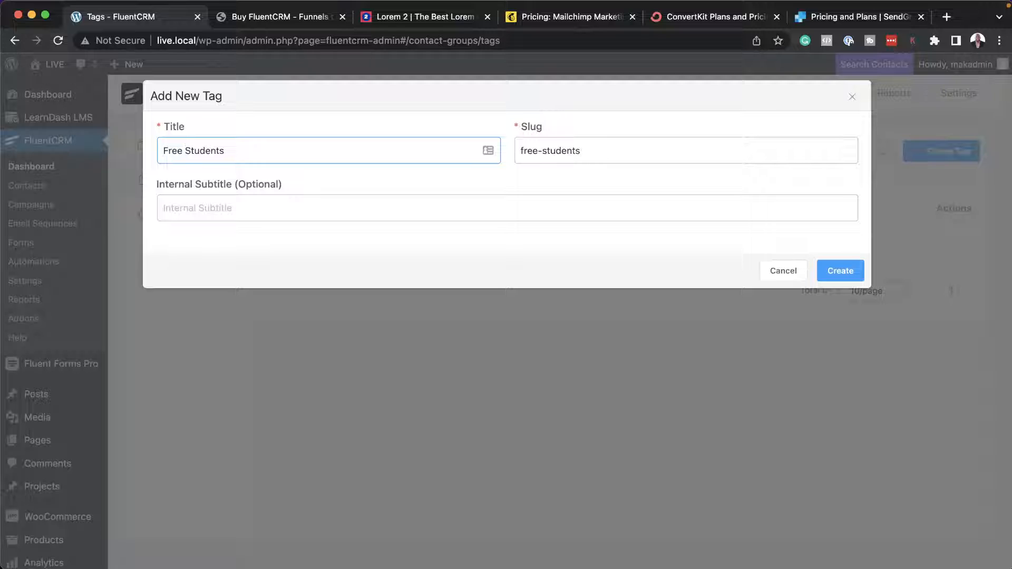
click(845, 278)
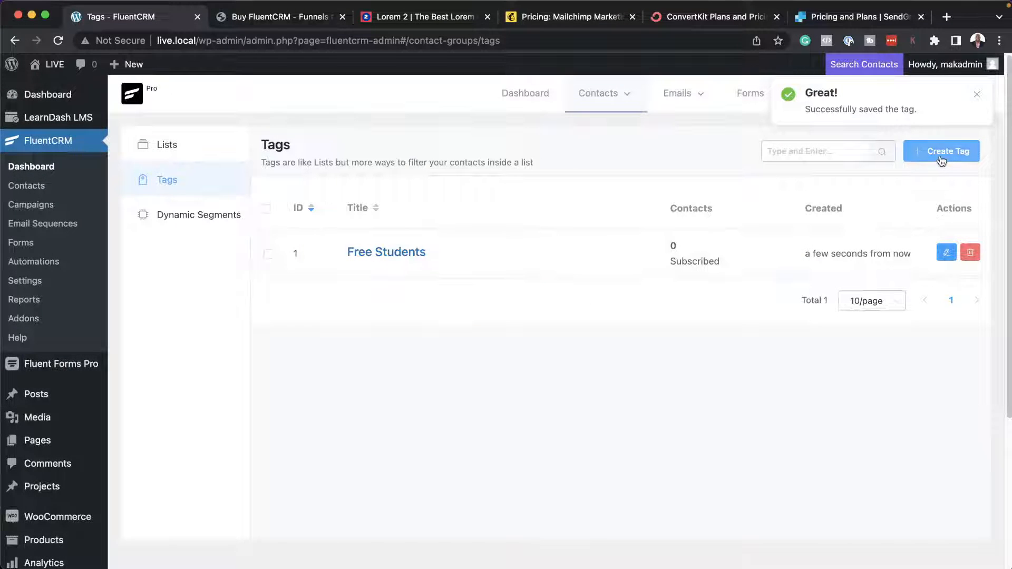
Create a second tag titled "Signed Up For Course A", copying its title for reuse before saving.
click(940, 157)
click(439, 153)
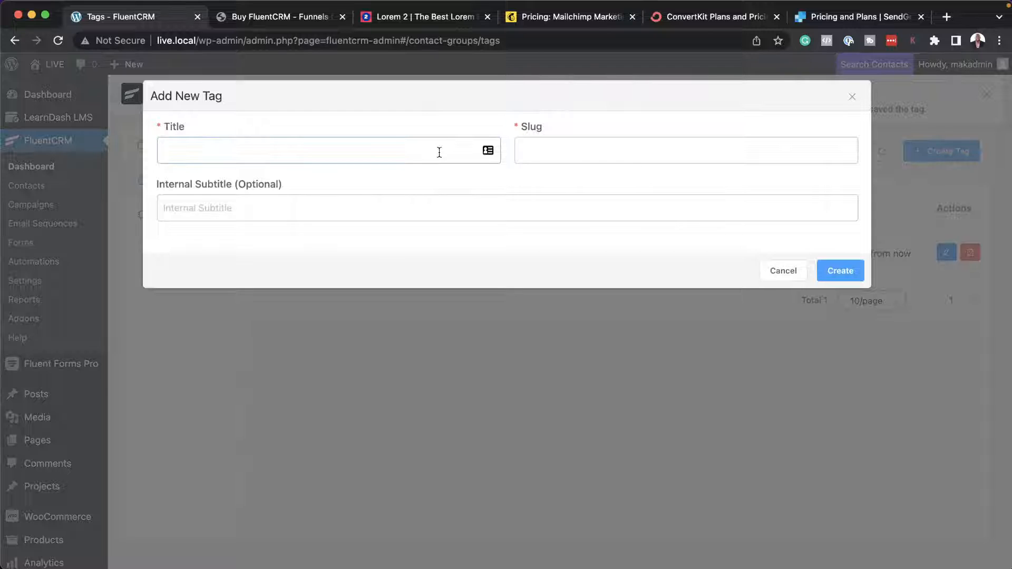
text(Signed U)
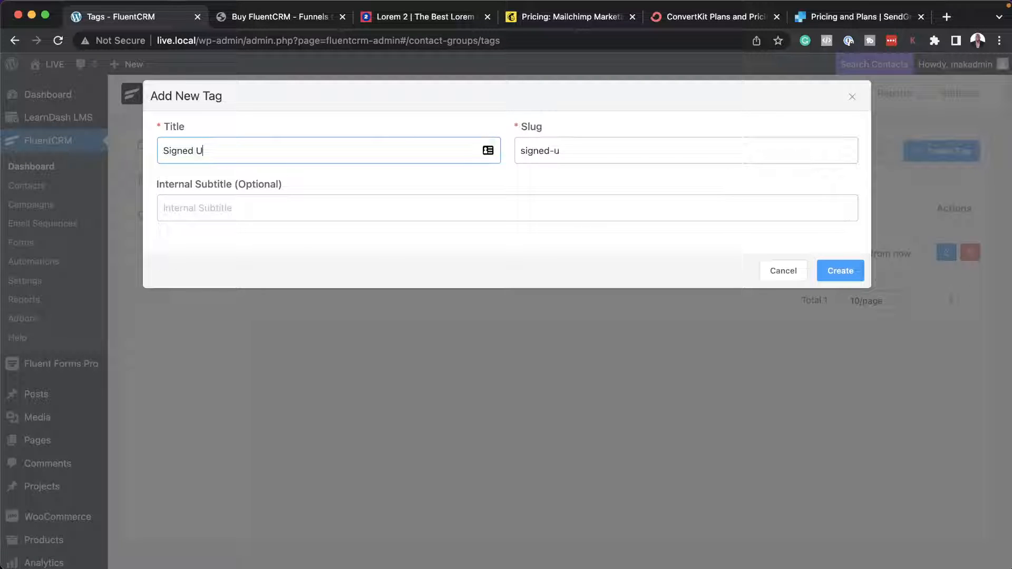
text(p For course)
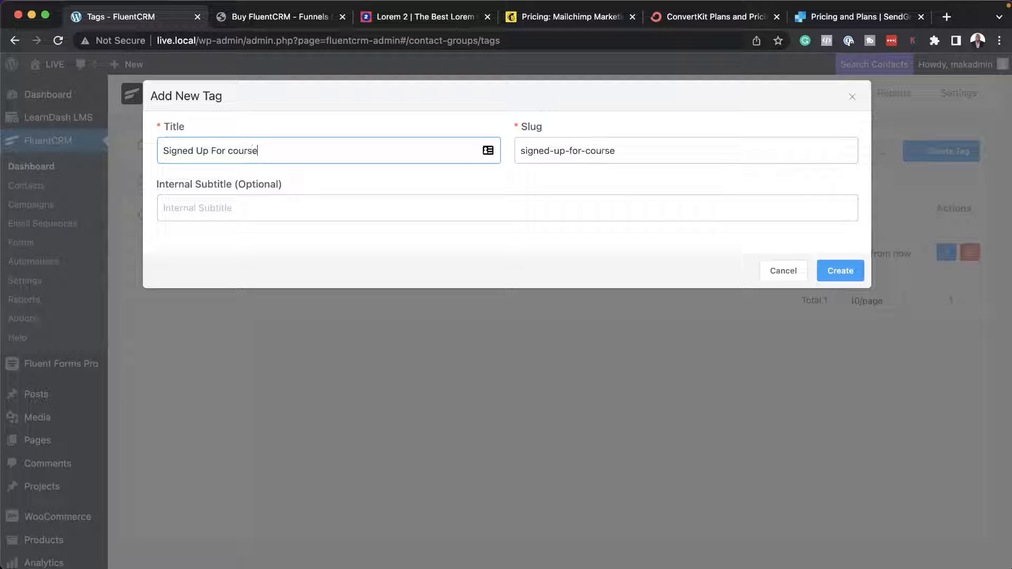
key(Left)
key(Left)
key(Left)
key(BackSpace)
text(C)
key(super+a)
key(super+c)
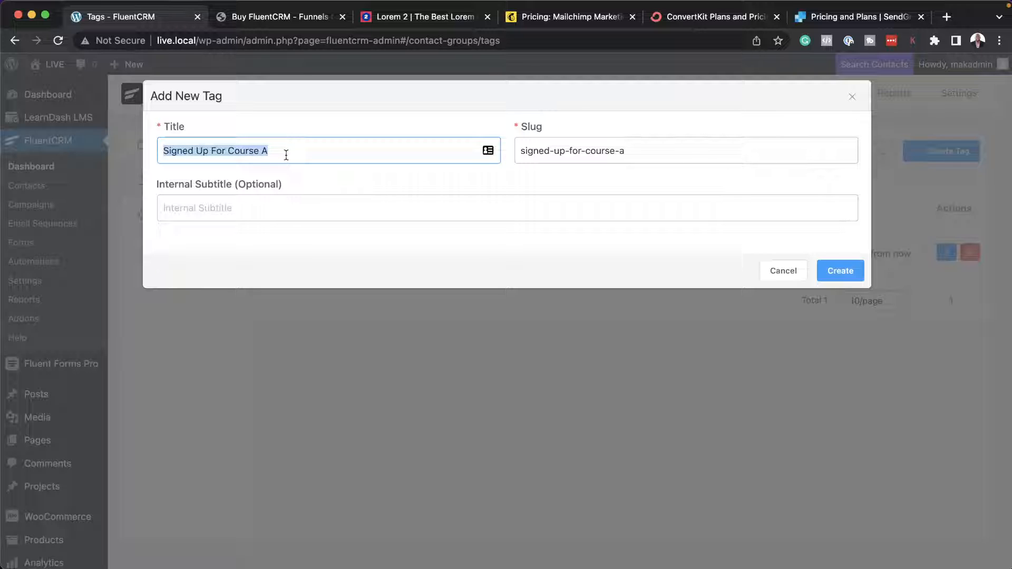
click(843, 272)
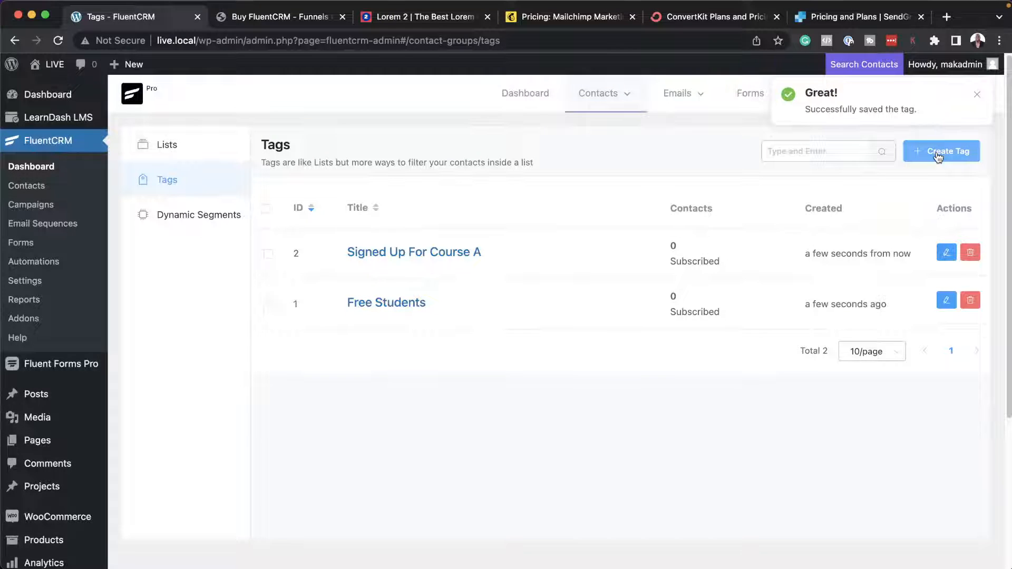
Create a tag titled "Signed Up For Course B" by reusing the copied course title.
click(937, 154)
click(368, 146)
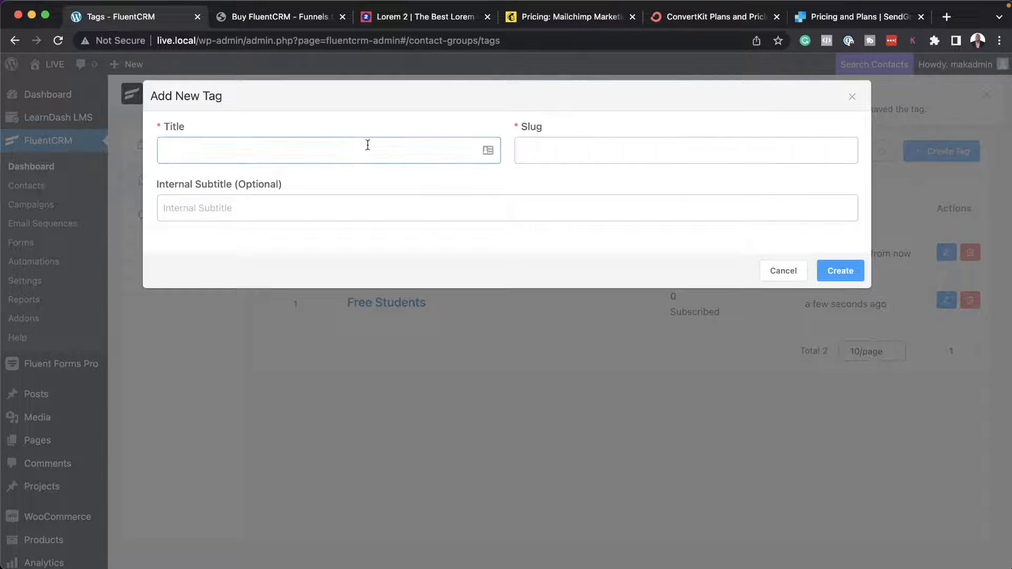
key(super+v)
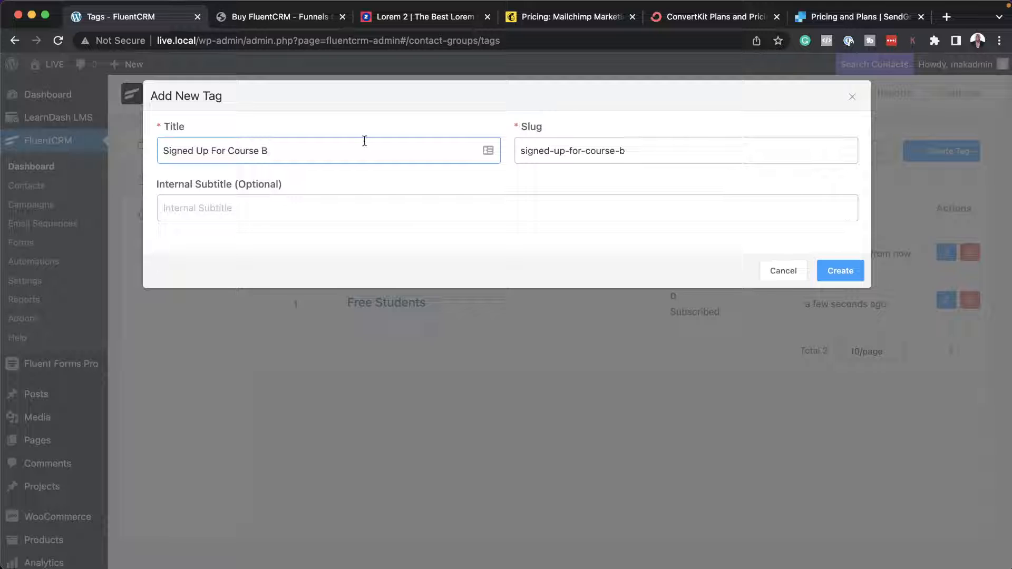
click(840, 270)
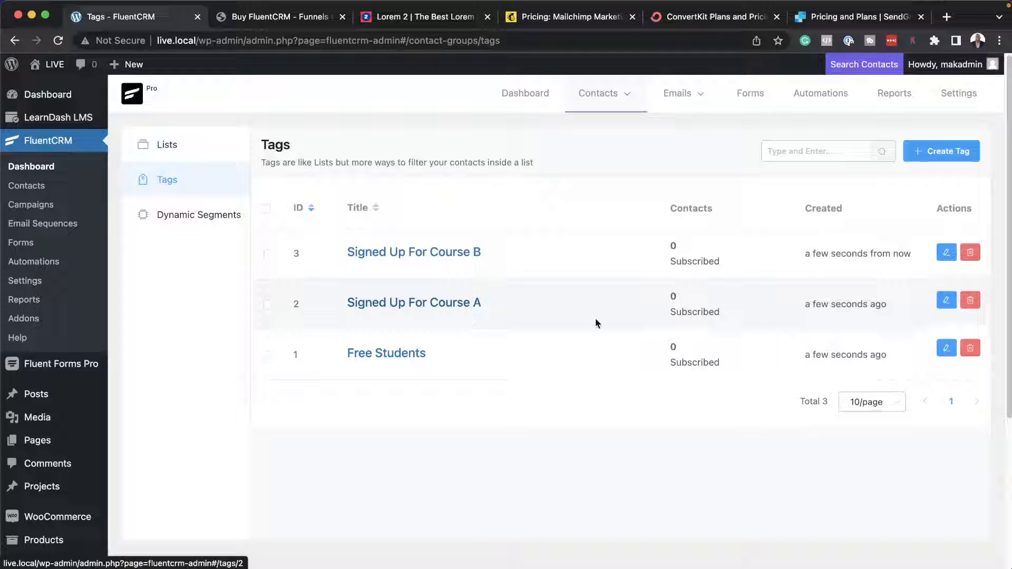
Create a tag titled "Bought Product A", copying its title for reuse before saving.
click(957, 151)
click(463, 145)
text(Bought Product A)
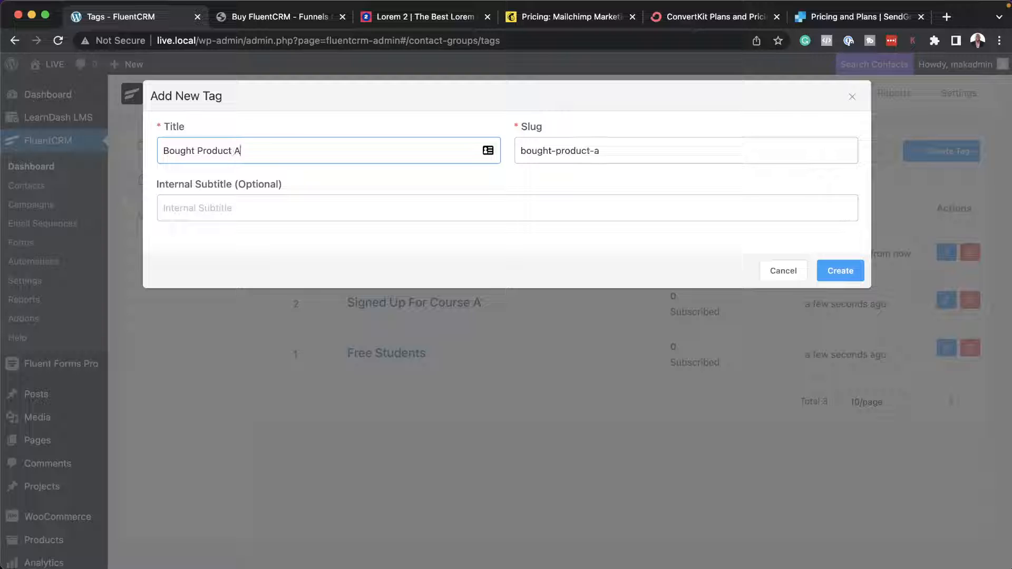
key(super+a)
key(super+c)
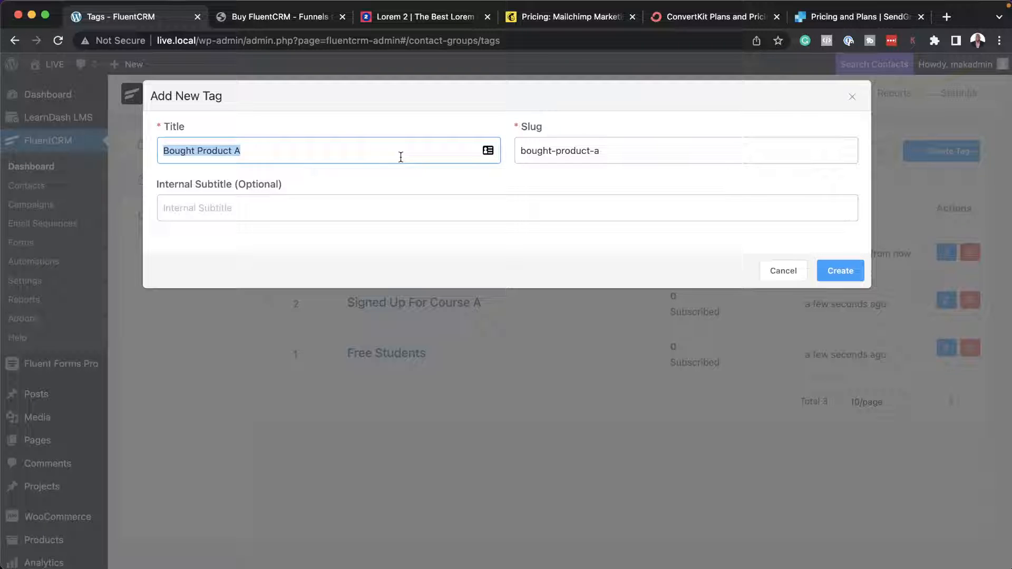
click(846, 273)
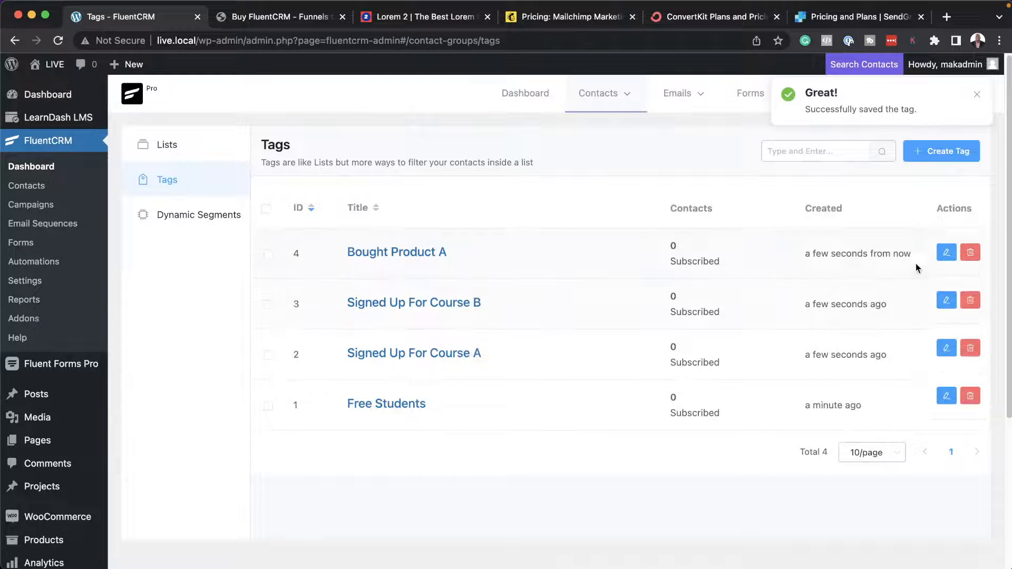
Create a tag titled "Bought Product B" by reusing the copied product title.
click(943, 151)
click(444, 143)
key(super+v)
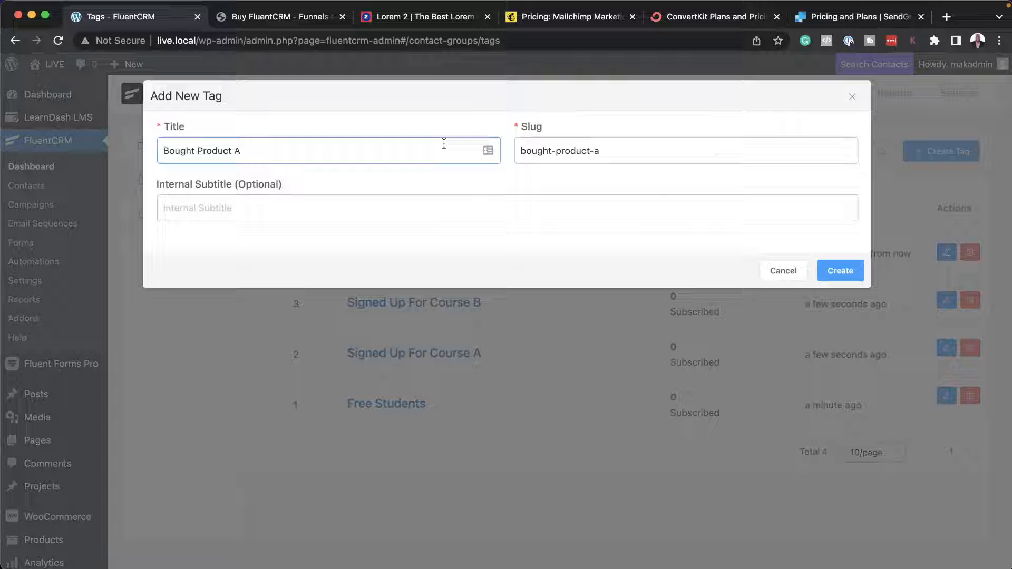
click(837, 270)
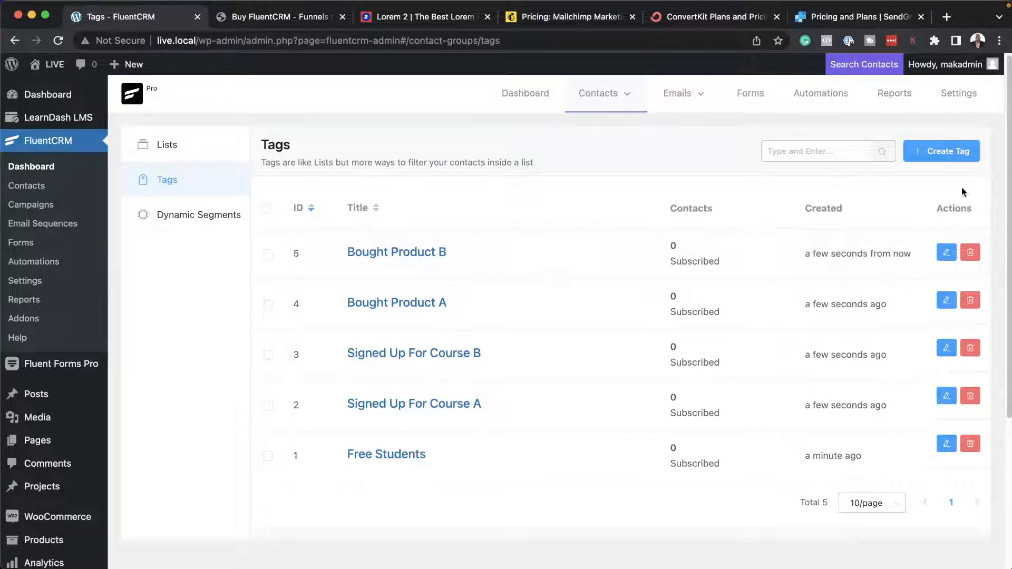
Create one more tag titled "Freebie".
click(941, 151)
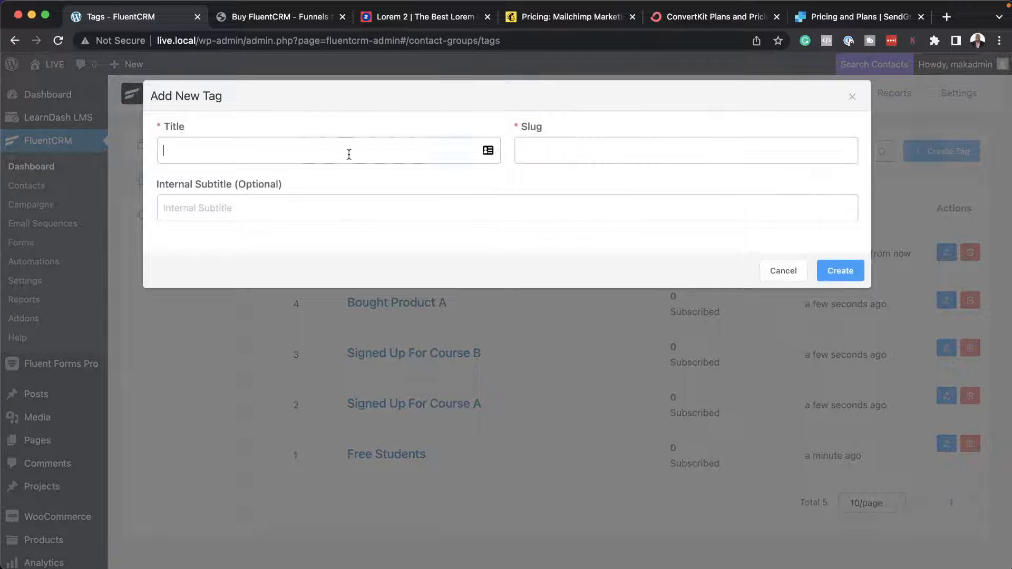
text(Dow)
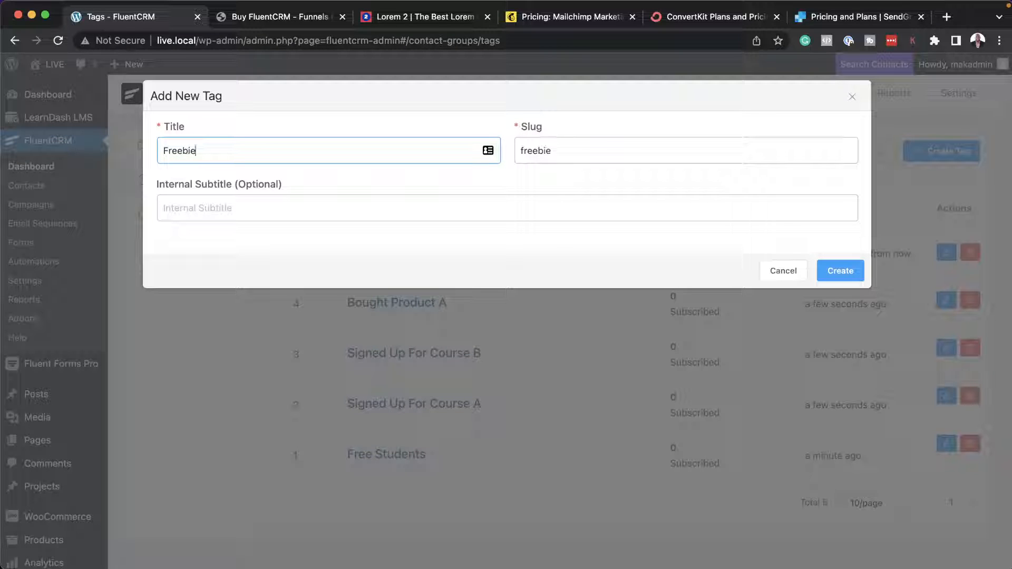
click(839, 270)
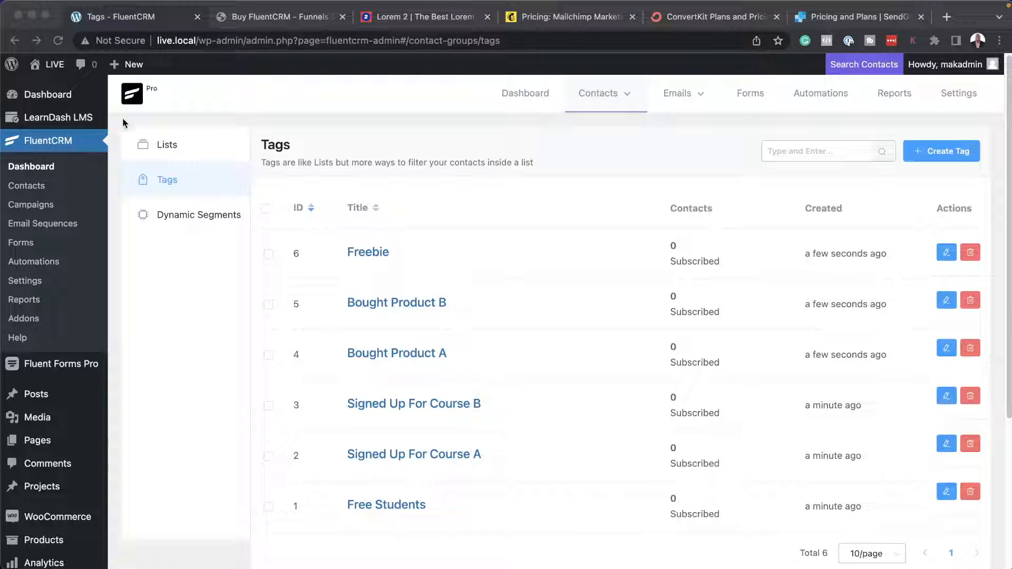
Go to the contacts, examine the new contact form and its prefix options, and close it without adding a contact.
click(36, 168)
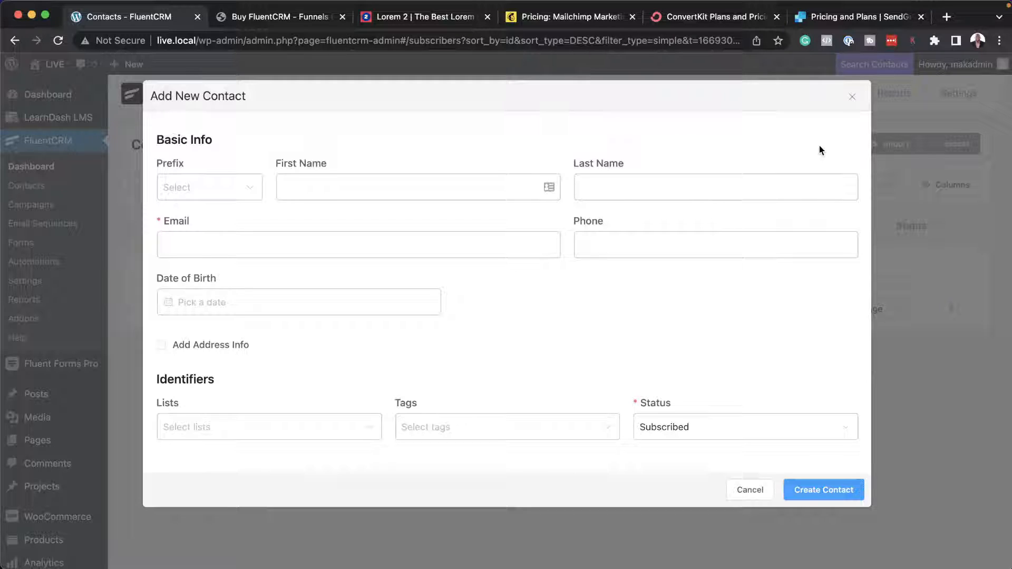
click(247, 191)
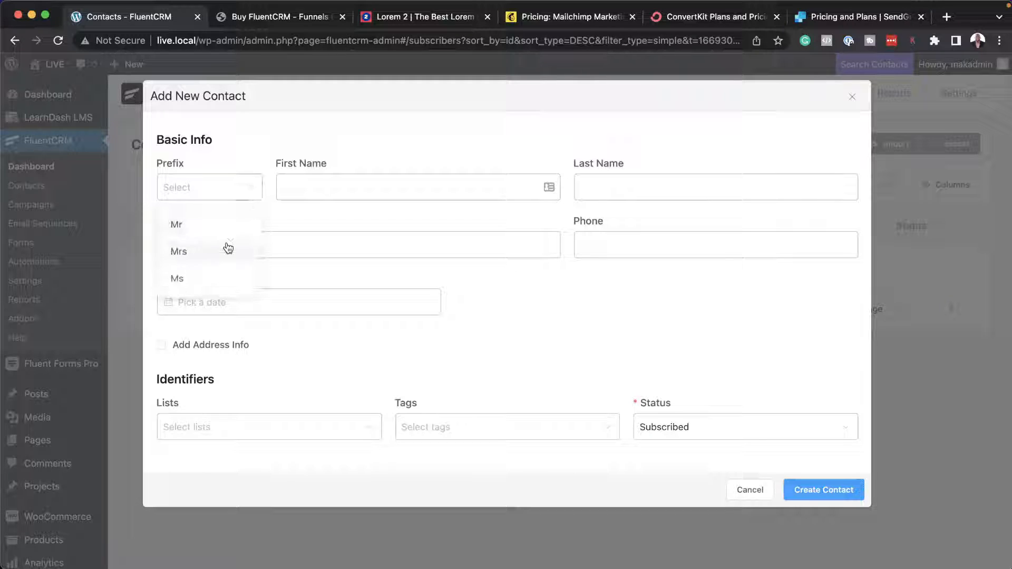
click(246, 139)
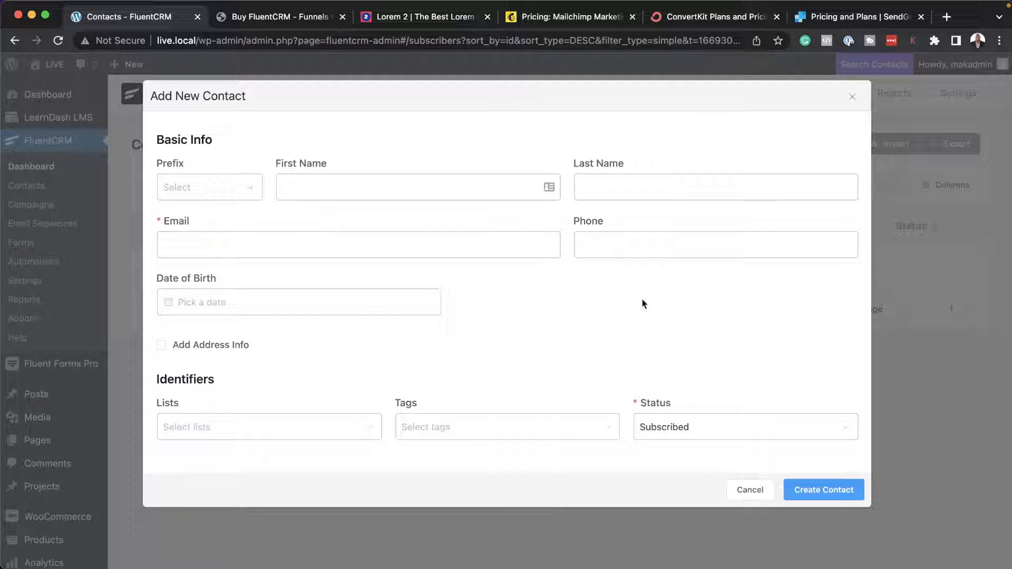
click(750, 491)
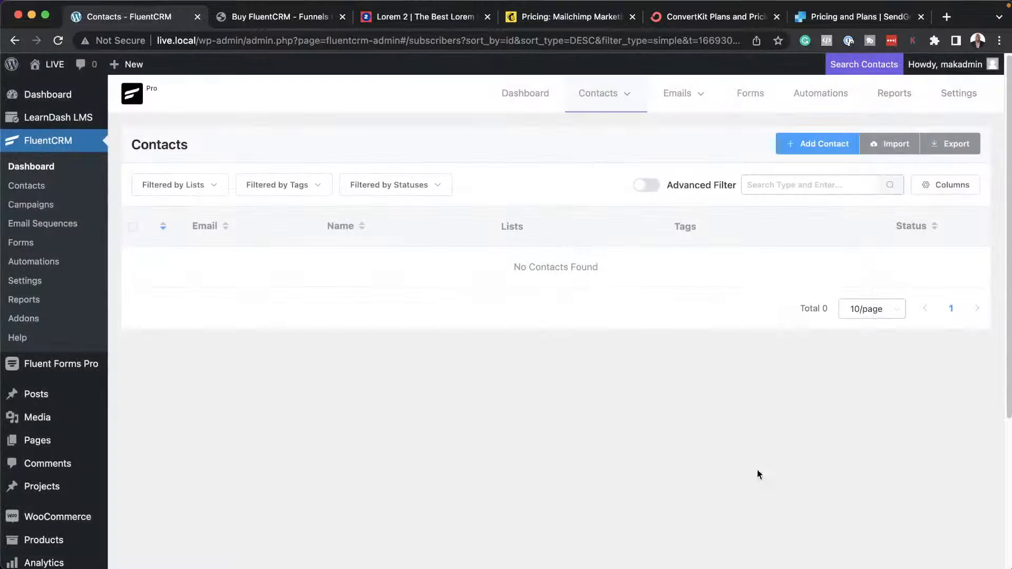
Examine the contact import sources and the migration from other providers, choosing ConvertKit as the current CRM.
click(896, 145)
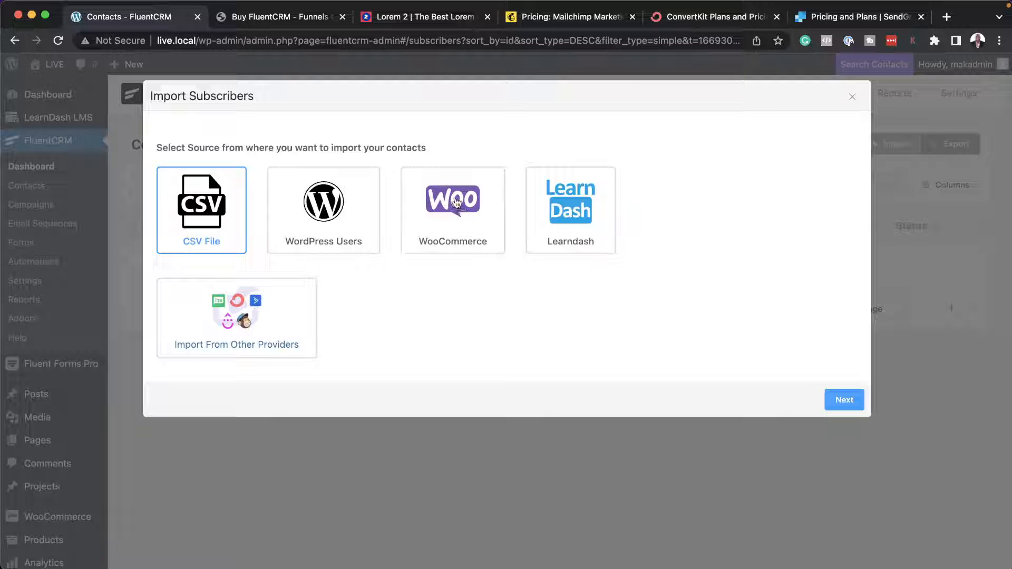
click(262, 327)
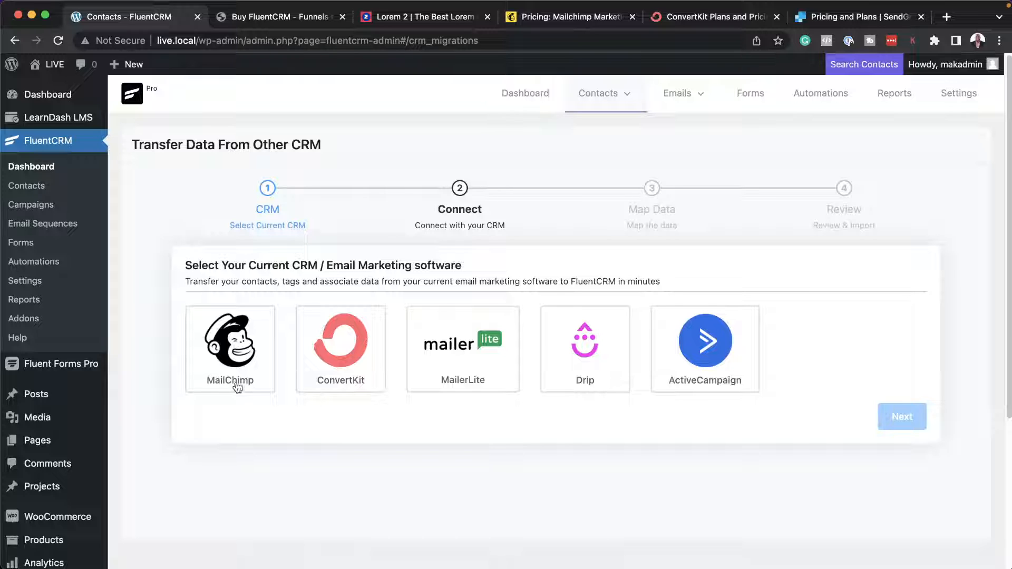
click(363, 367)
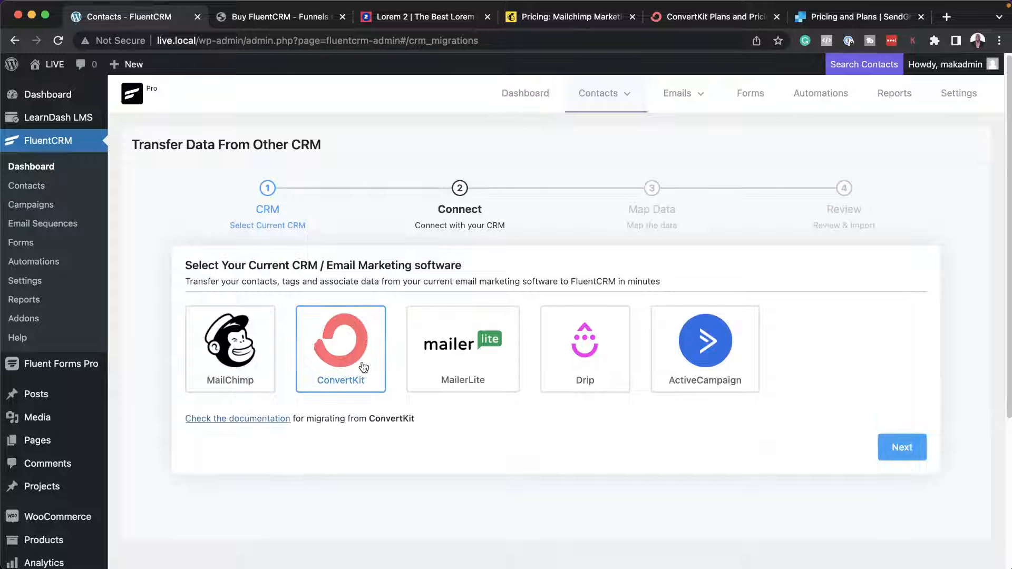
click(920, 446)
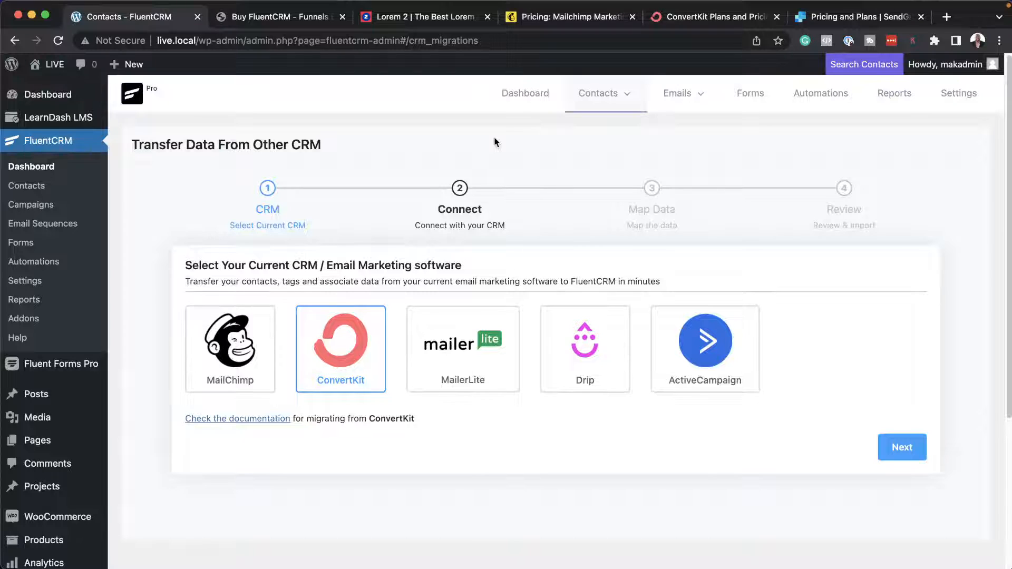
Create a new email campaign titled "Test" from the dashboard's getting-started list.
click(31, 167)
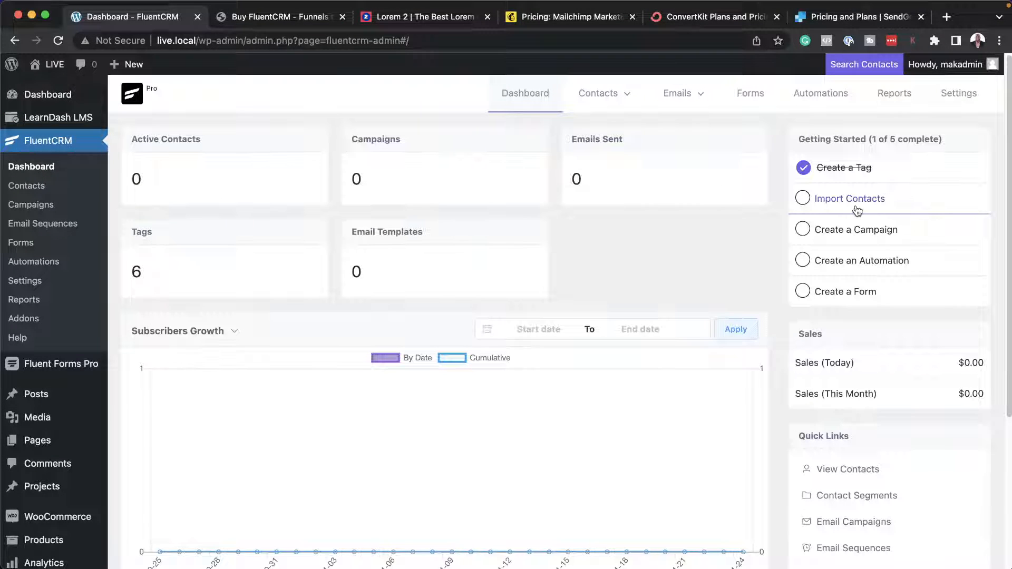
click(869, 230)
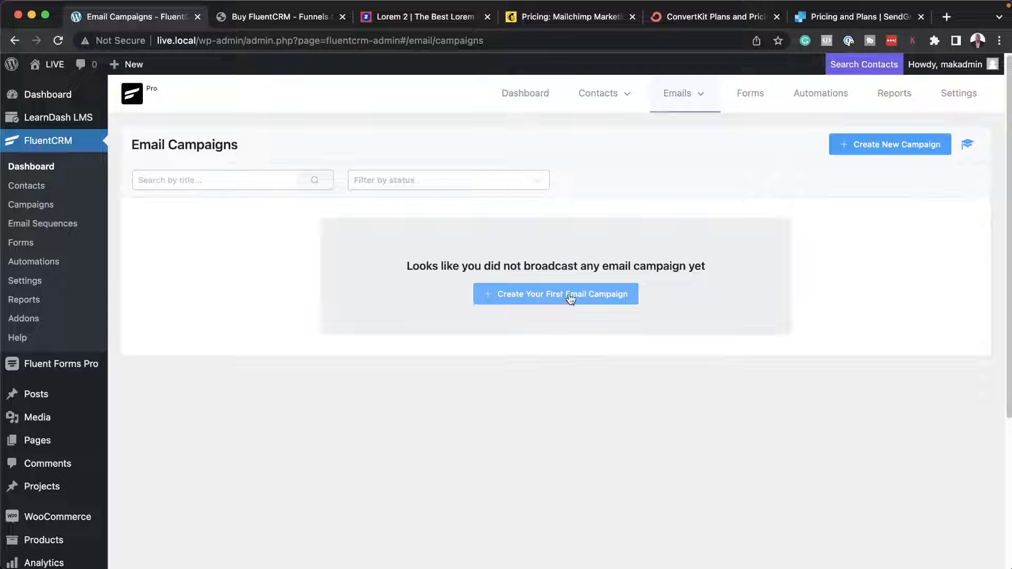
click(862, 145)
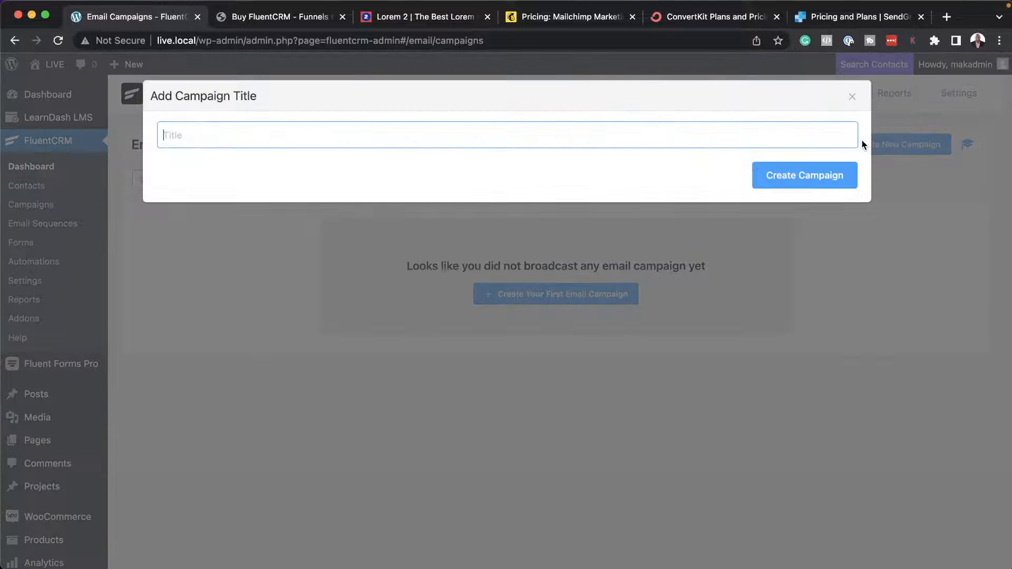
text(Test)
click(851, 178)
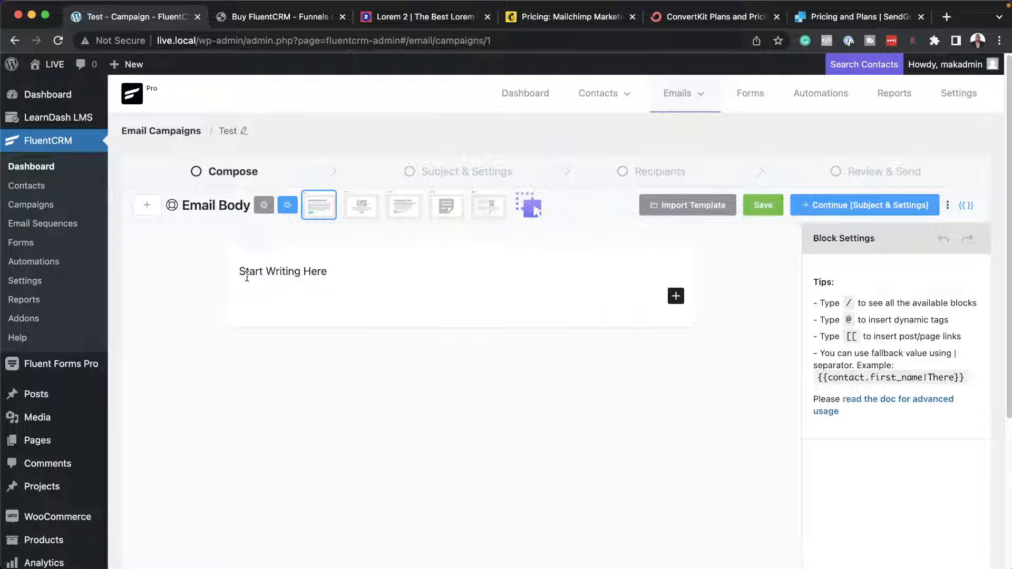
Try the Plain Centered email template, then switch to the visual builder with the Standard starter design.
click(361, 205)
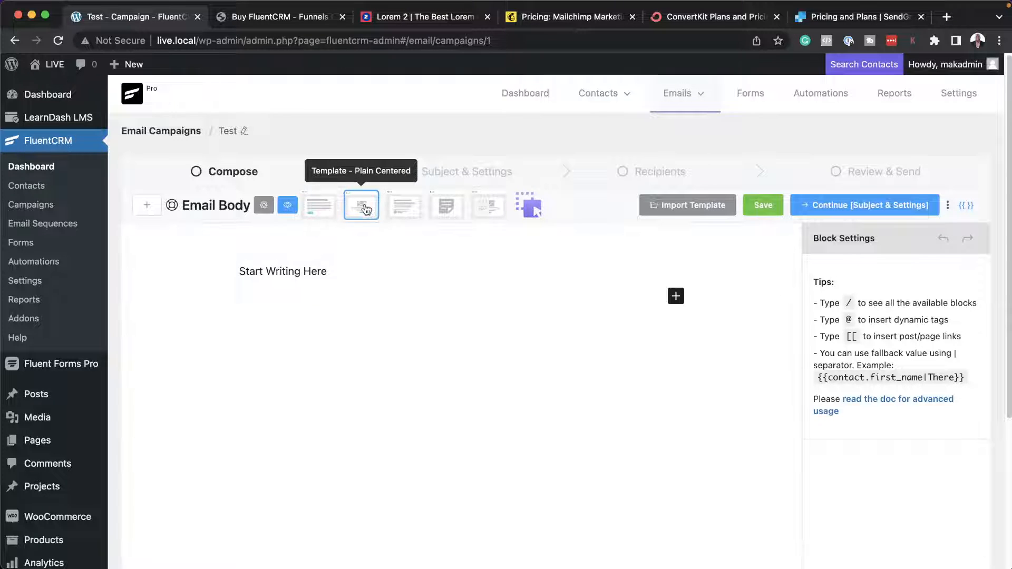
click(529, 211)
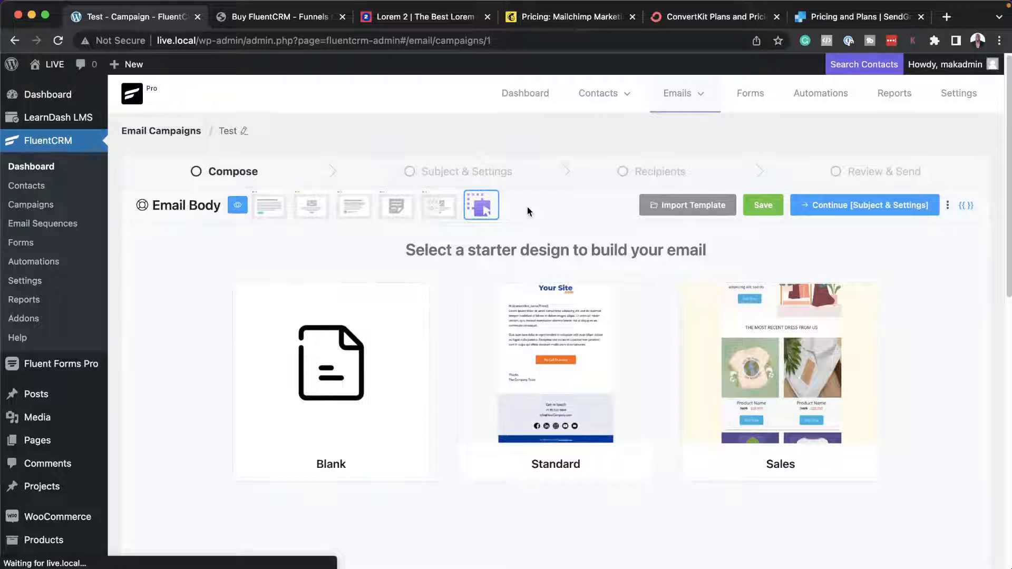
click(595, 364)
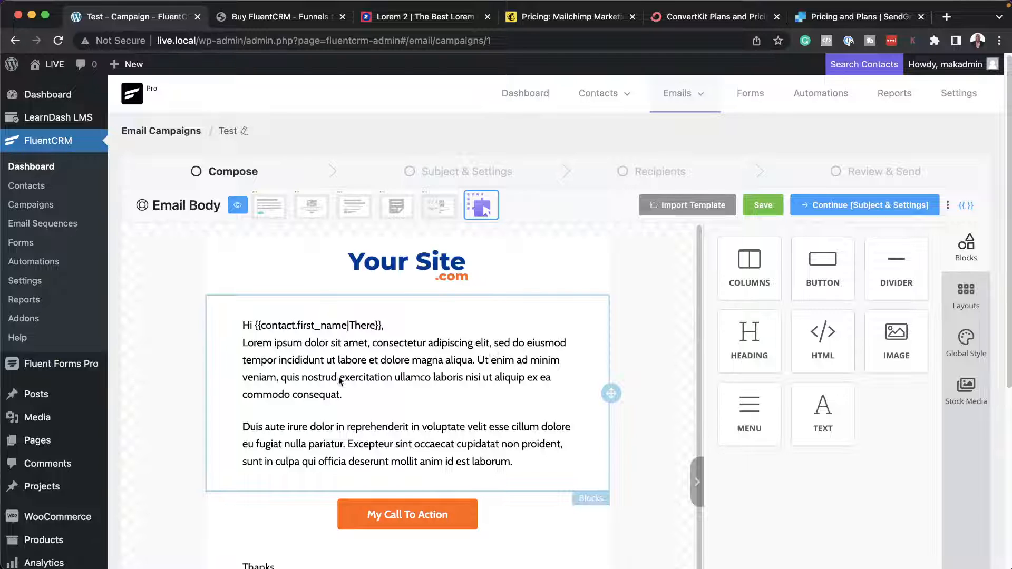
Delete the first lorem ipsum paragraph below the greeting in the email body and close the block's settings.
click(255, 345)
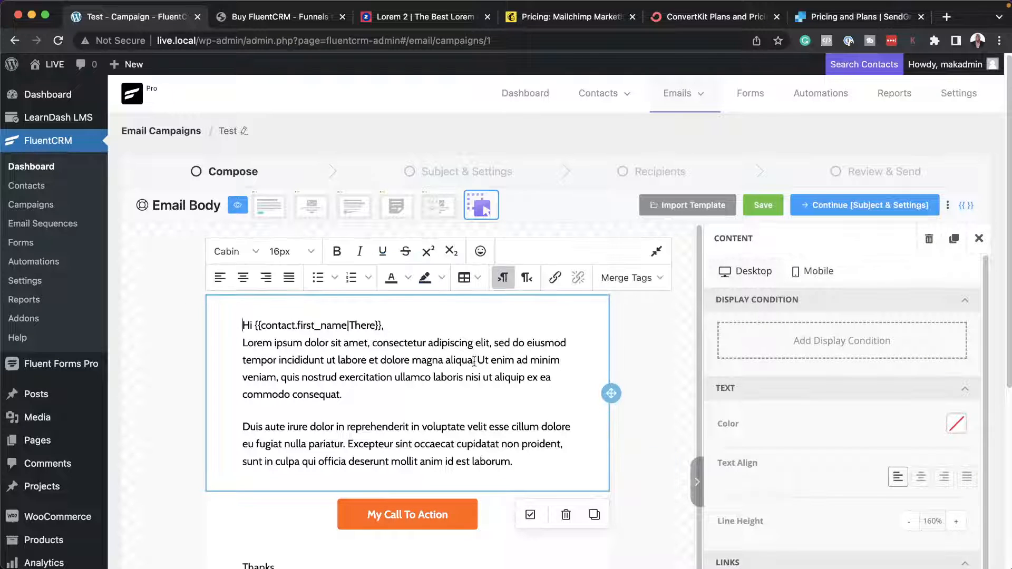
drag(355, 392, 240, 351)
key(BackSpace)
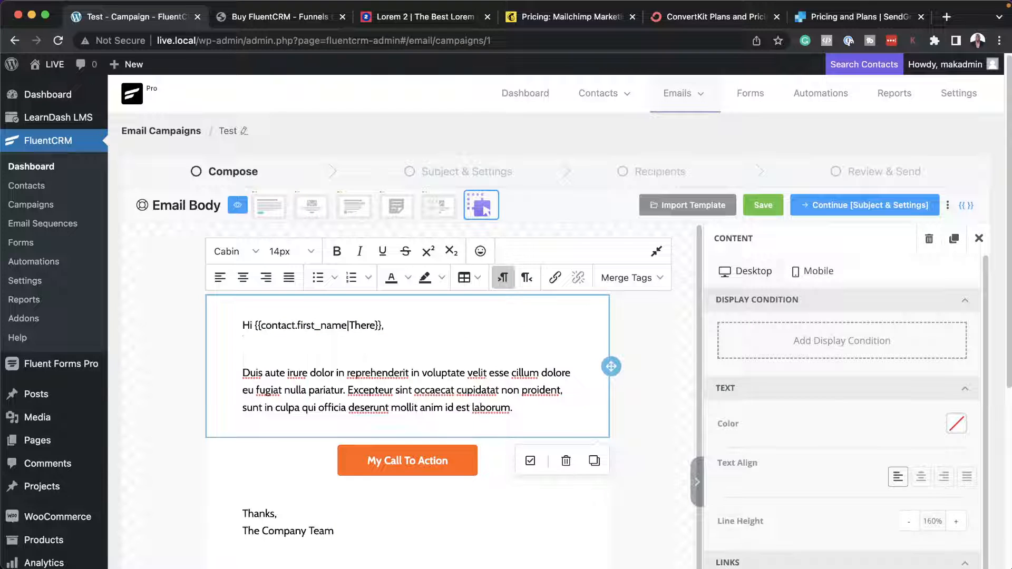
key(BackSpace)
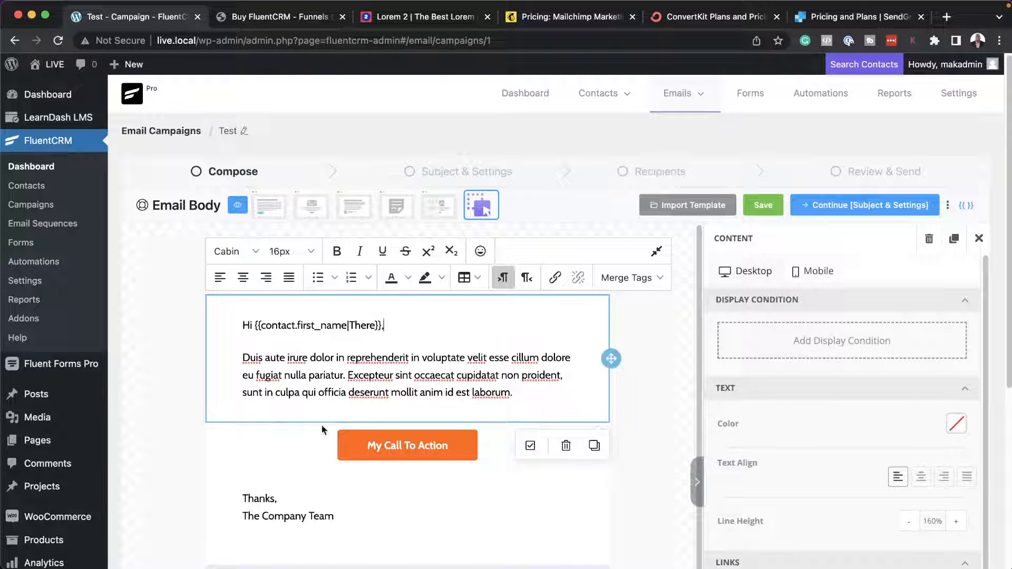
scroll(322, 429, down, 1)
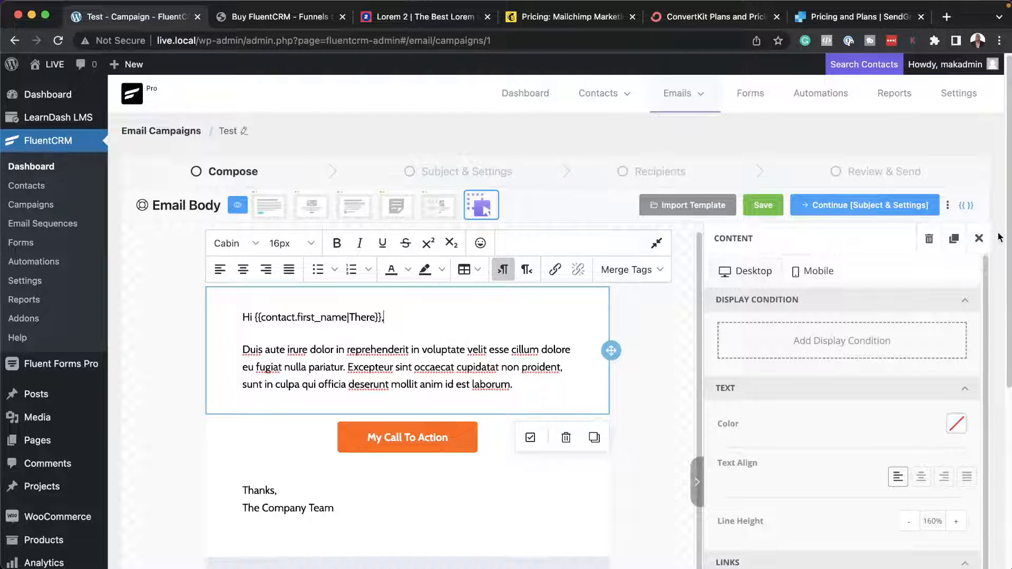
click(979, 238)
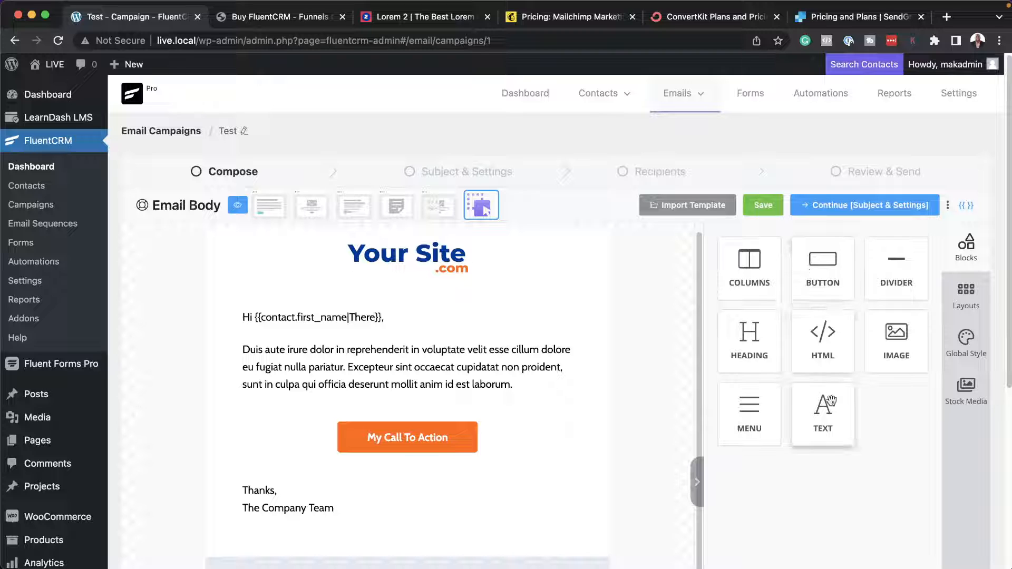
Add a heading block above the greeting text and set its text to "Heading one".
drag(749, 339, 445, 303)
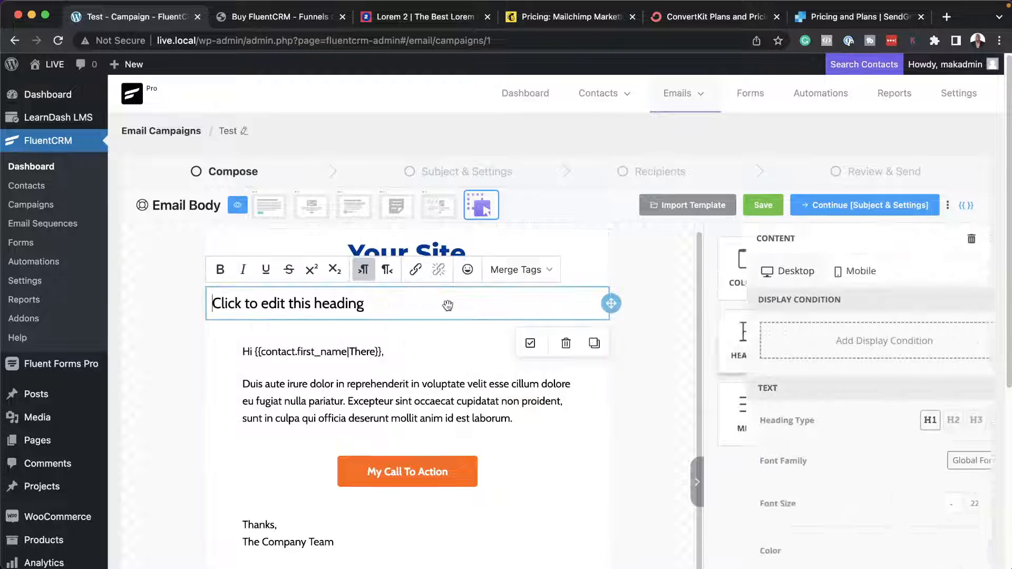
triple_click(337, 303)
text(Heading one)
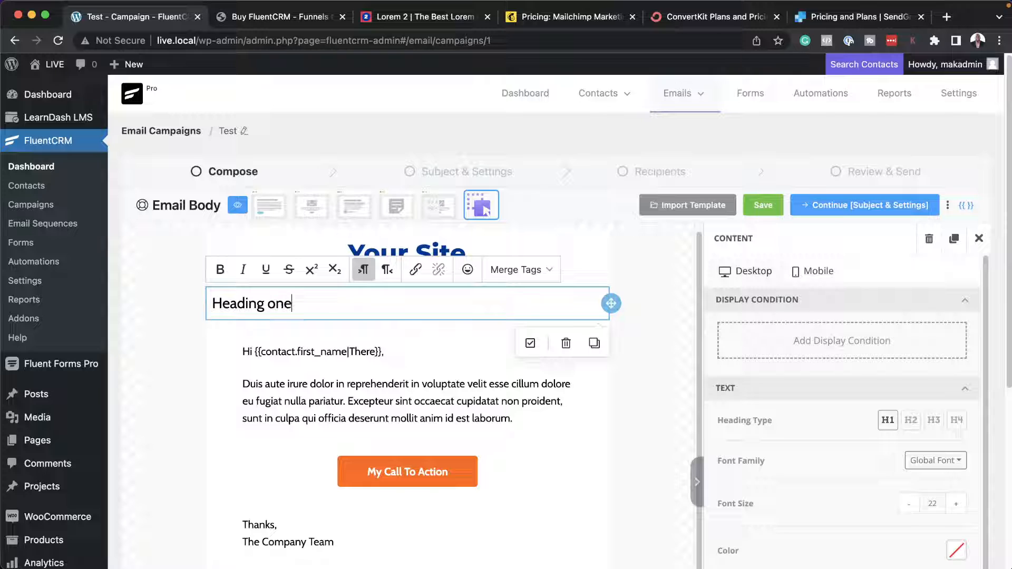
click(979, 238)
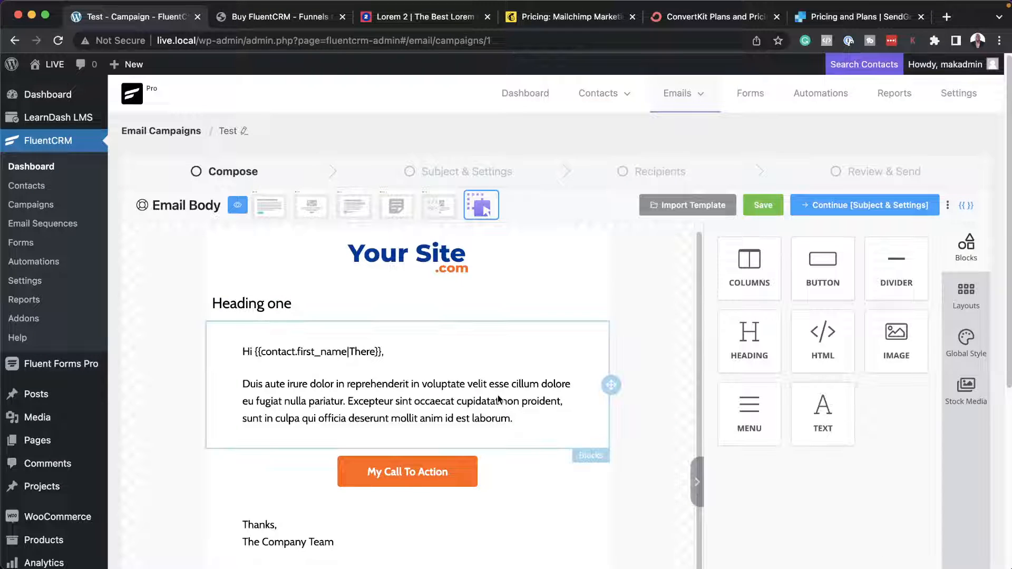
Examine the tag-based display condition options of the "My Call To Action" button and close them without applying any.
scroll(508, 462, down, 1)
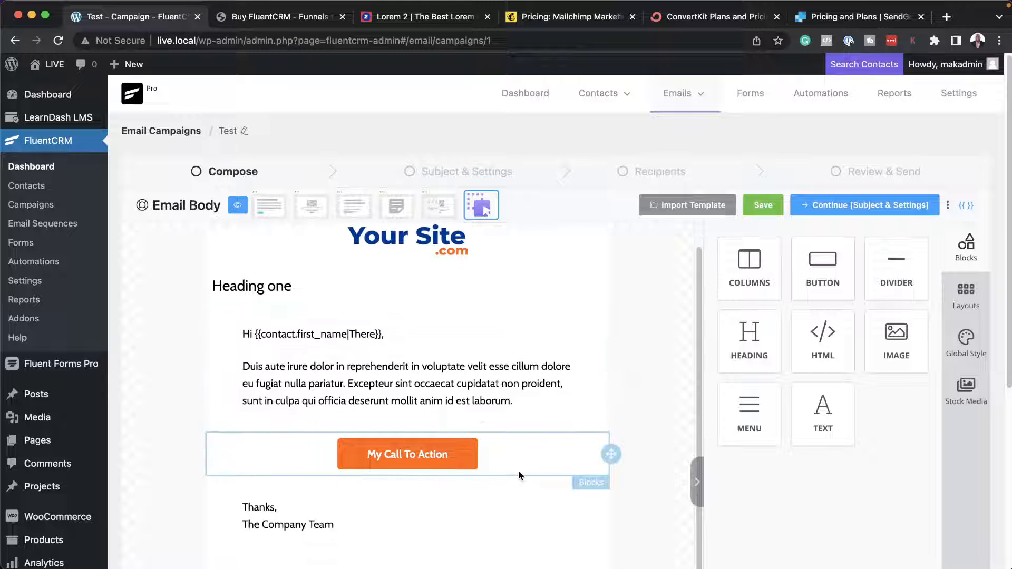
click(539, 464)
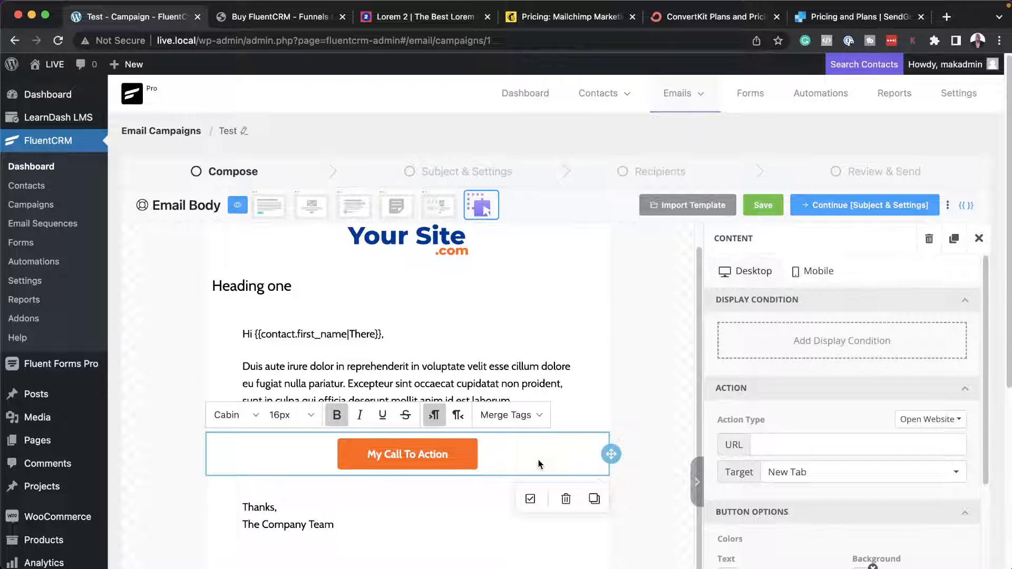
click(823, 348)
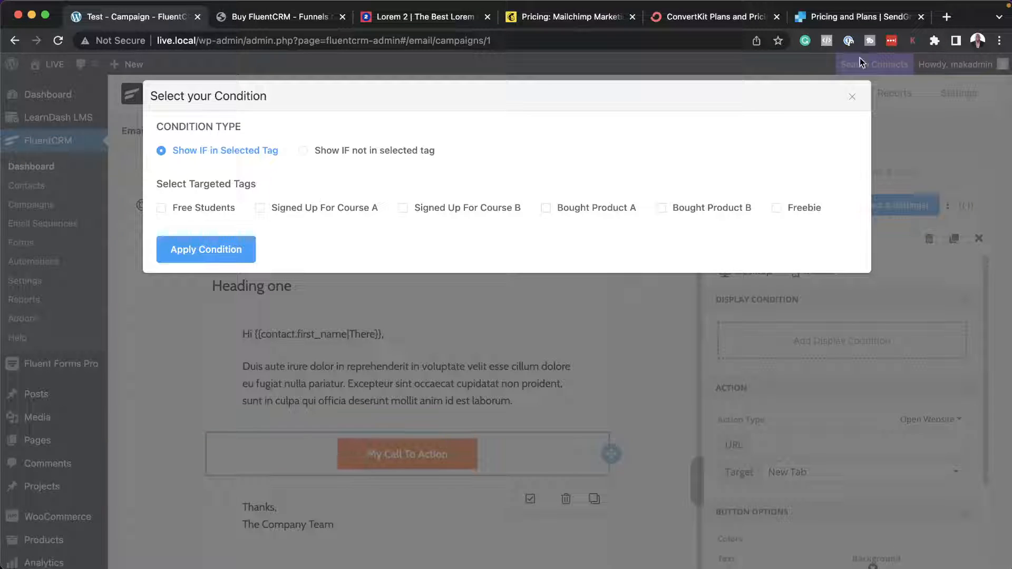
click(852, 96)
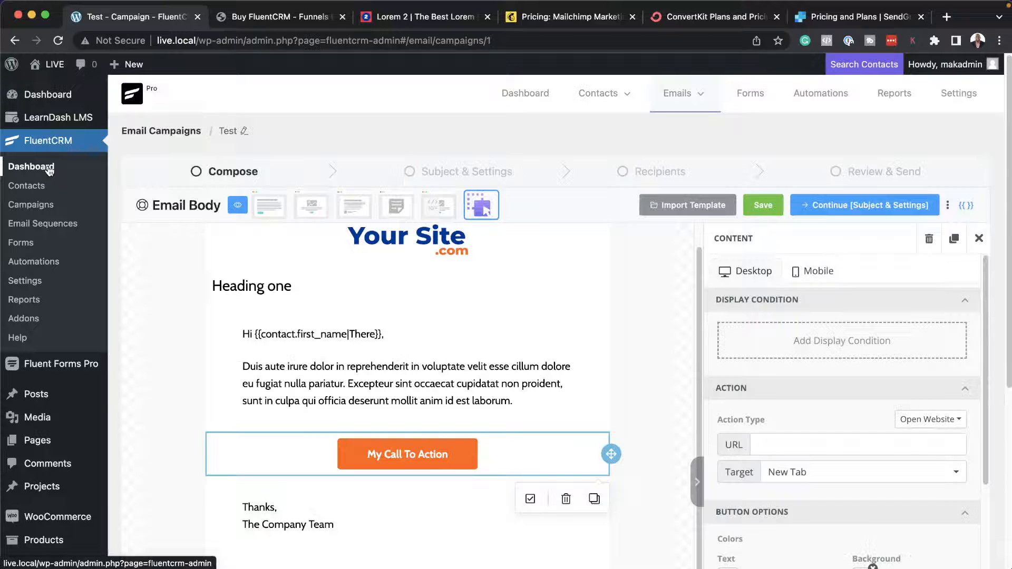
Return to the CRM dashboard and view the store's WooCommerce product list.
click(47, 167)
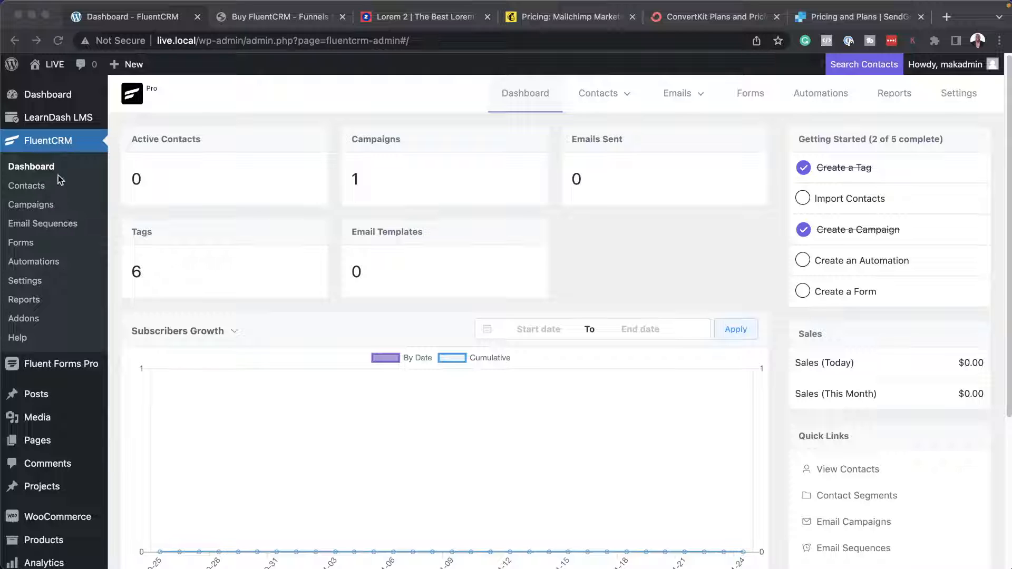
scroll(78, 372, down, 5)
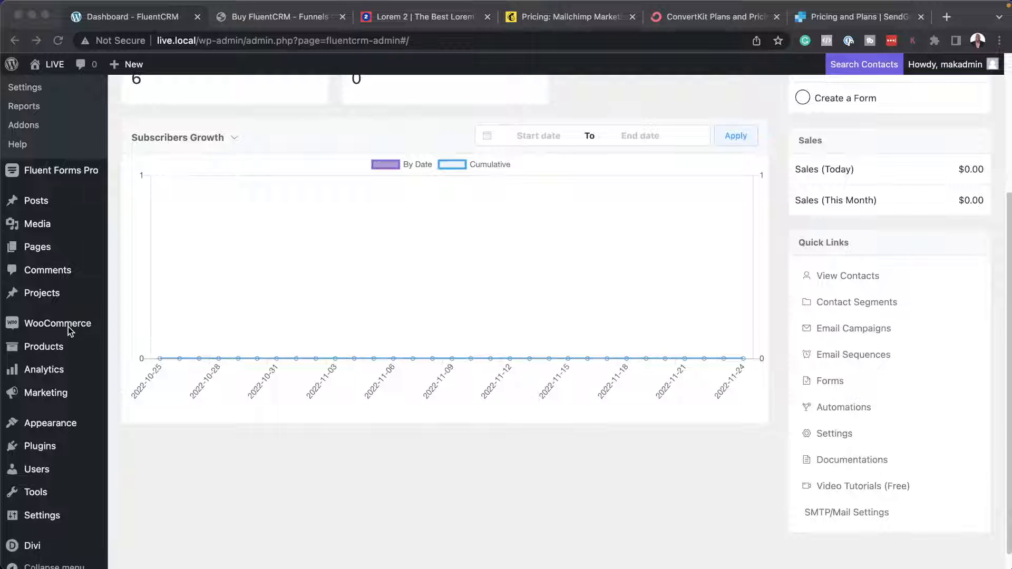
click(55, 348)
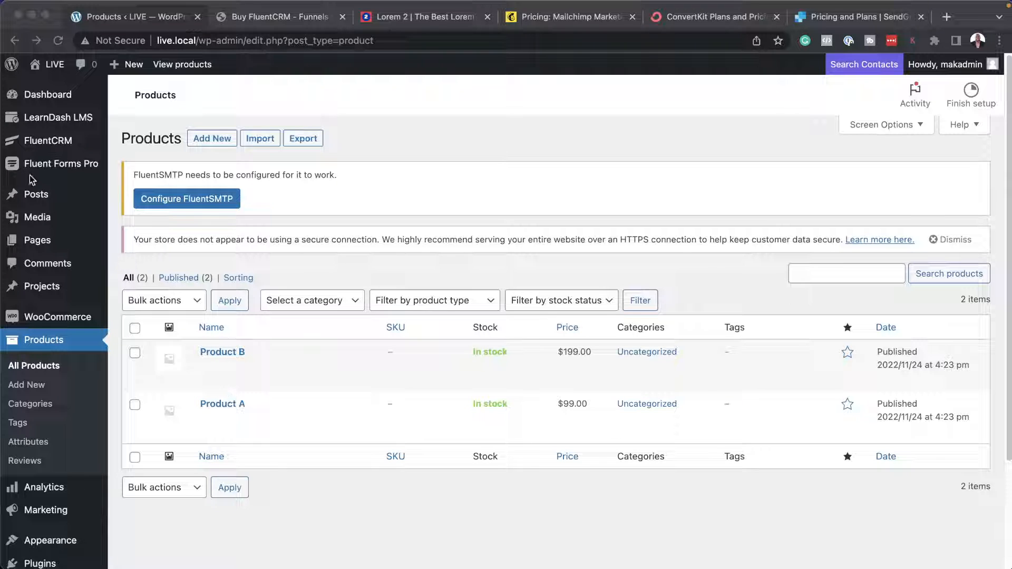
Start a new automation funnel in FluentCRM with the internal label "Buys Product A".
click(59, 146)
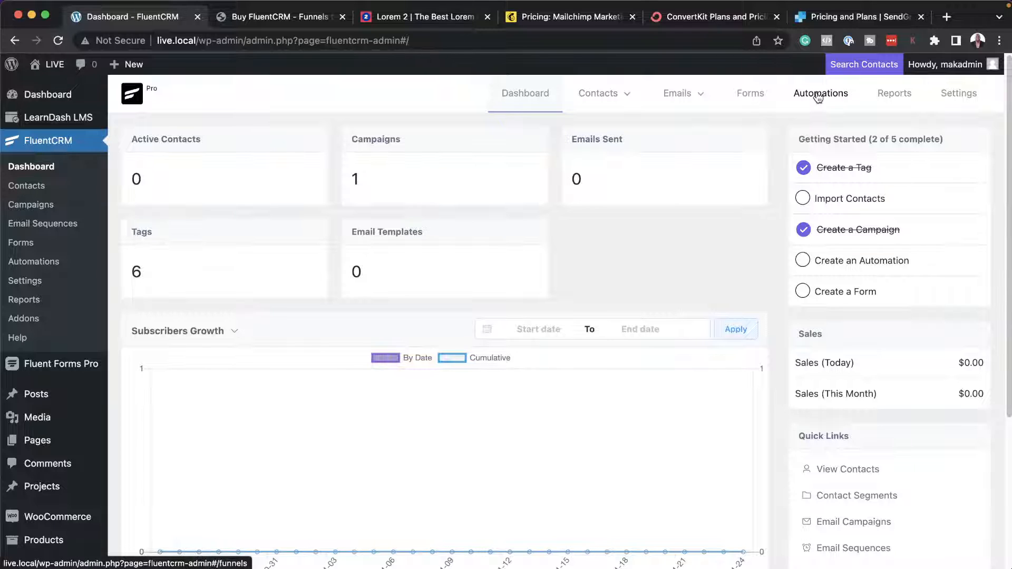
click(819, 97)
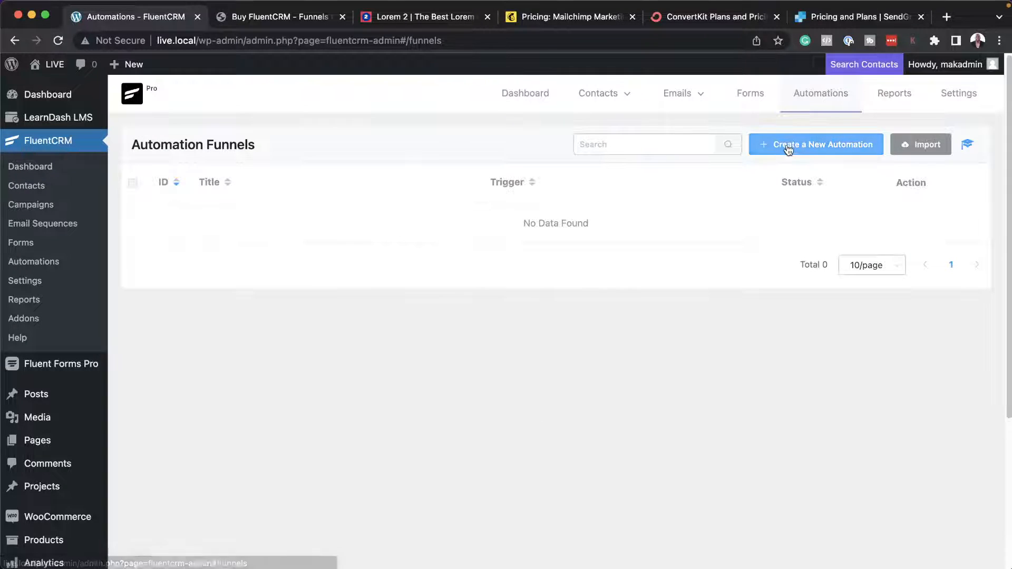
click(789, 150)
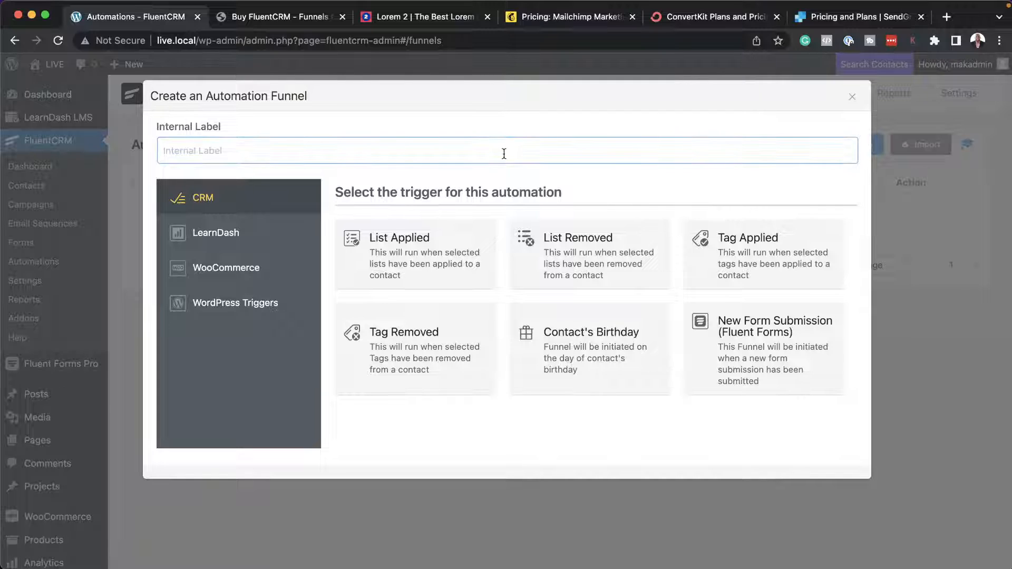
text(Bu)
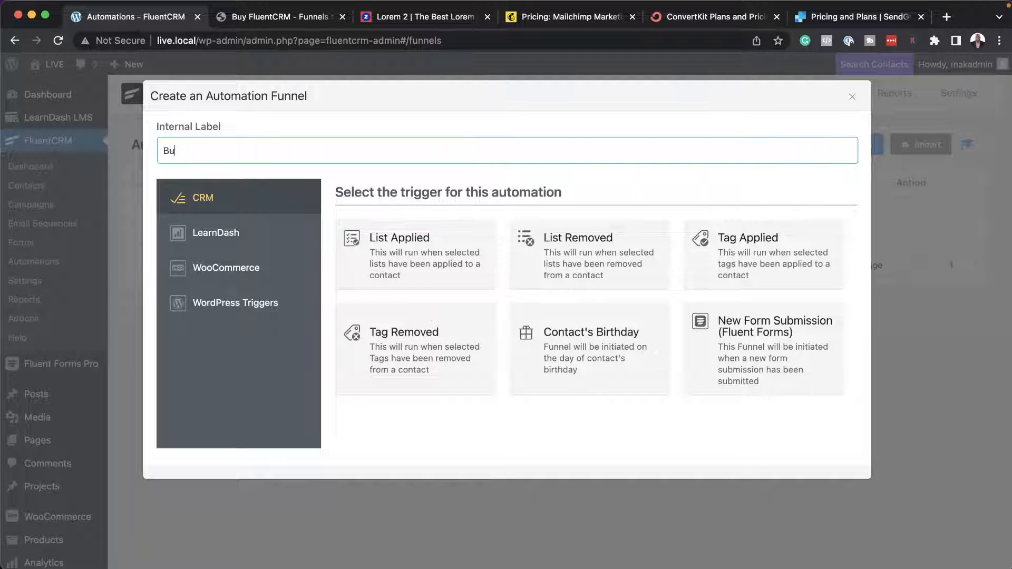
text(ys Product A)
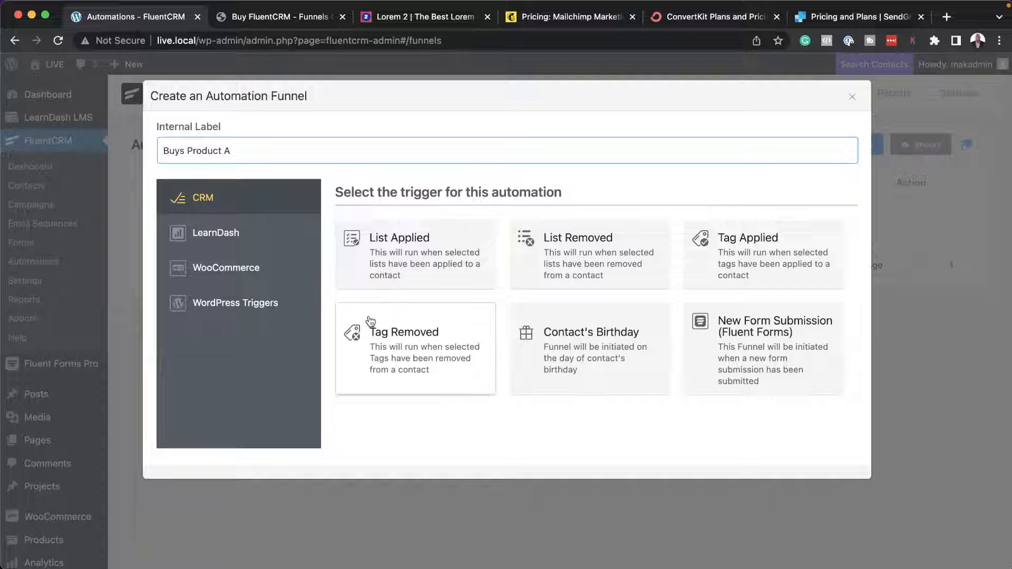
Create the funnel with the WooCommerce Order Completed trigger and go to its product conditions.
click(246, 272)
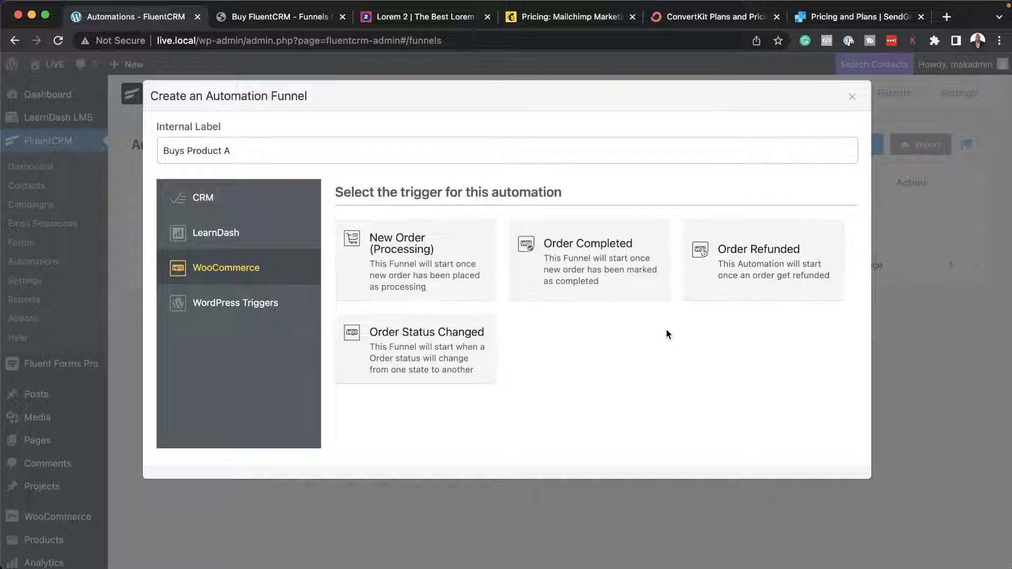
click(590, 271)
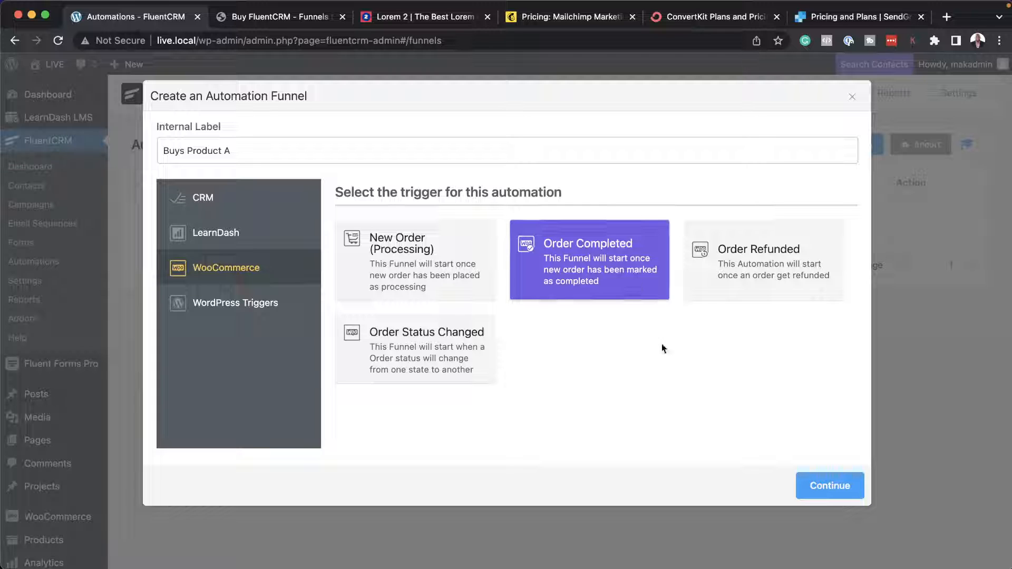
click(838, 492)
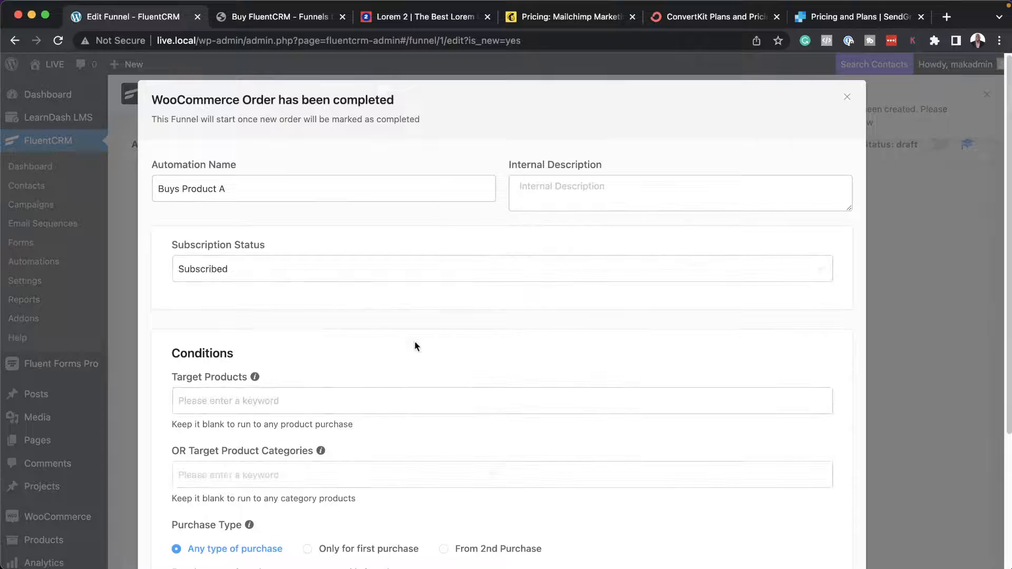
scroll(416, 345, down, 2)
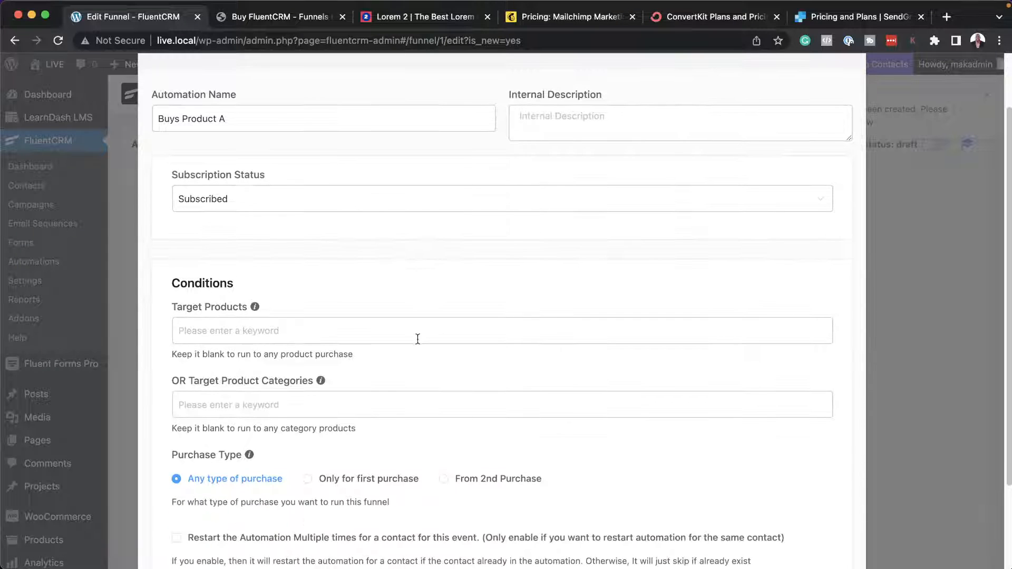
Set Product A as the trigger's target product and save the trigger settings with any type of purchase.
click(256, 331)
click(235, 403)
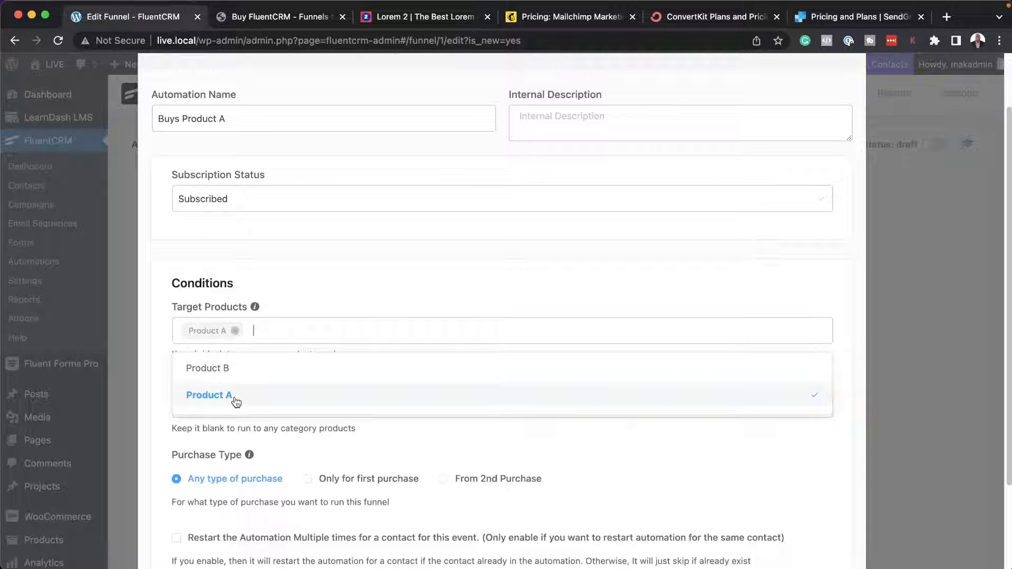
click(159, 362)
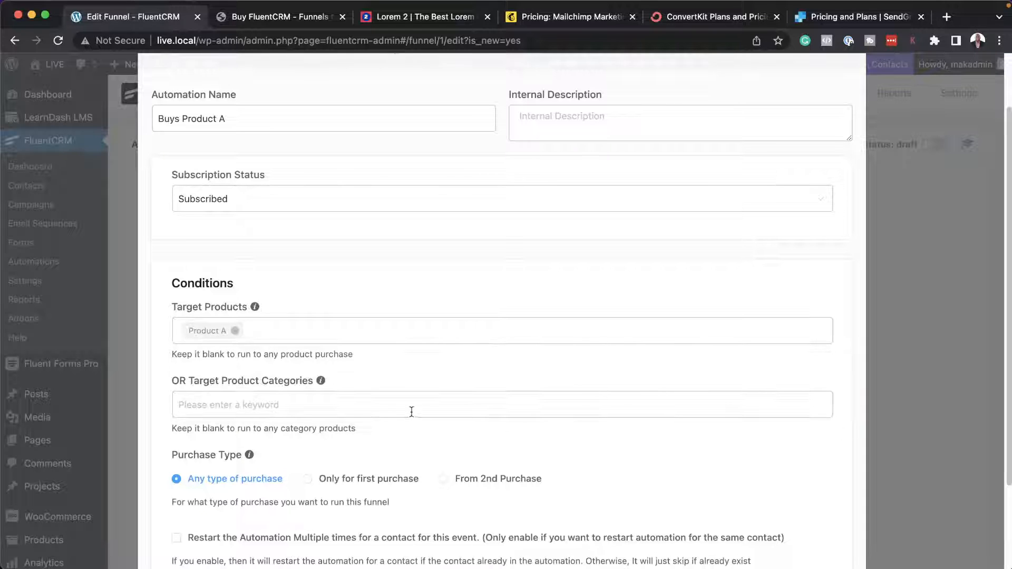
scroll(417, 409, down, 2)
scroll(425, 410, down, 2)
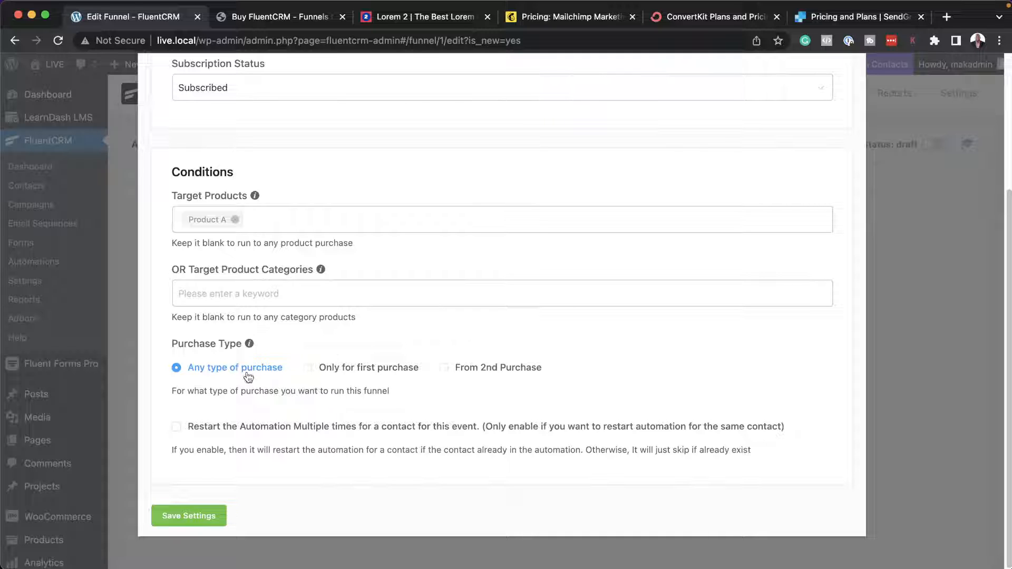
click(209, 515)
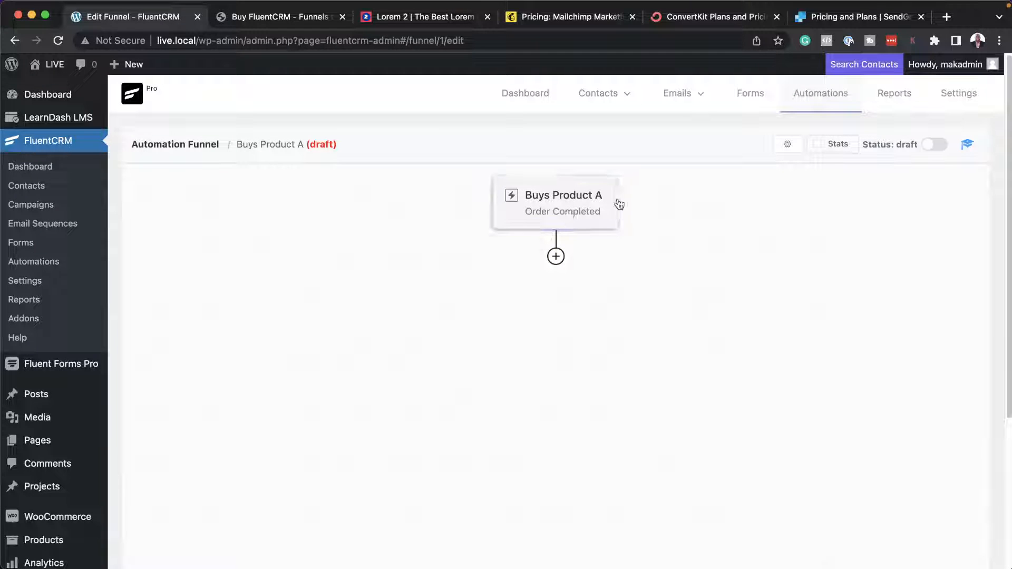
Add an Apply Tag action below the Order Completed trigger with the tag "Bought Product A" and save it.
click(556, 257)
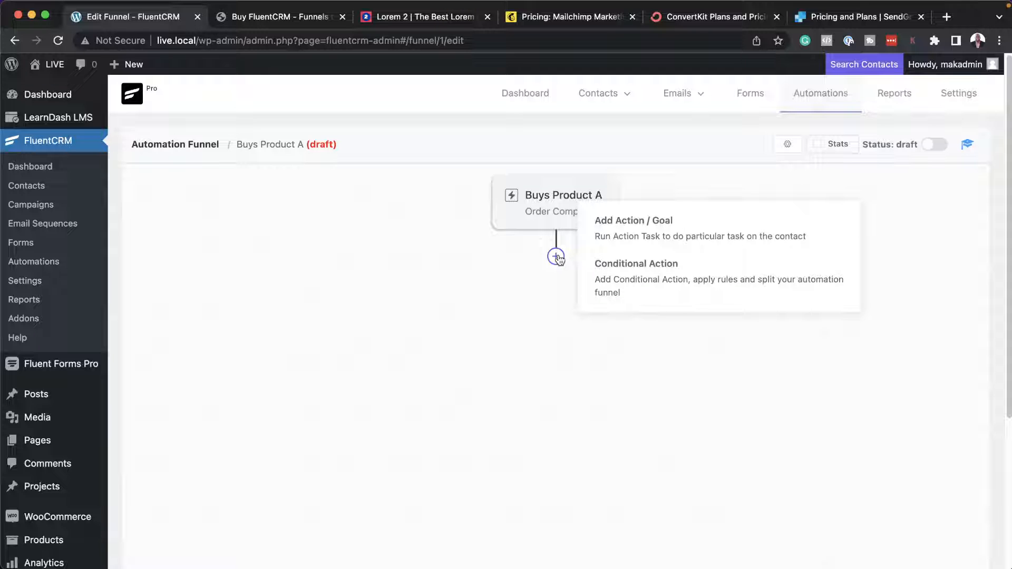
click(667, 236)
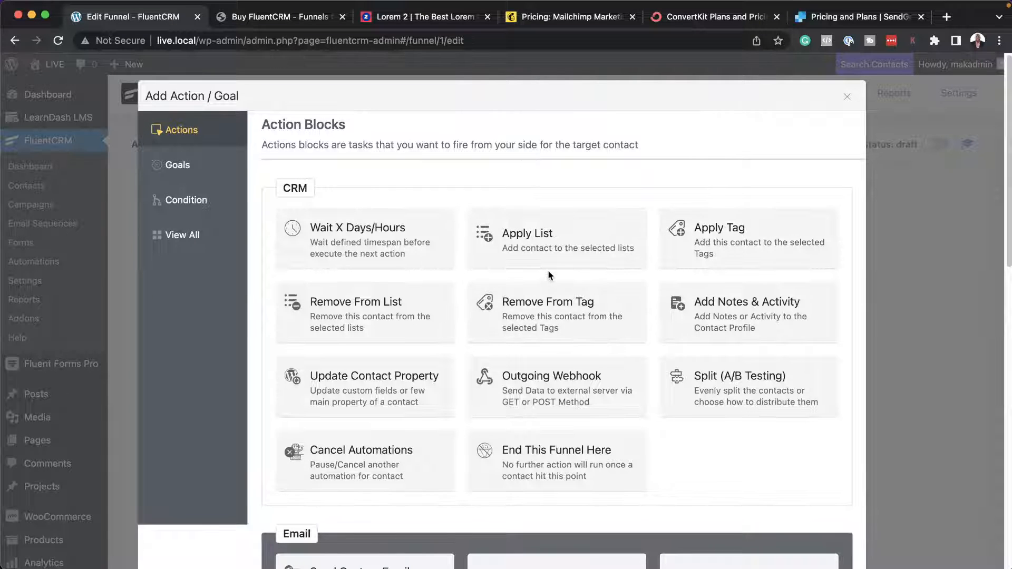
click(734, 237)
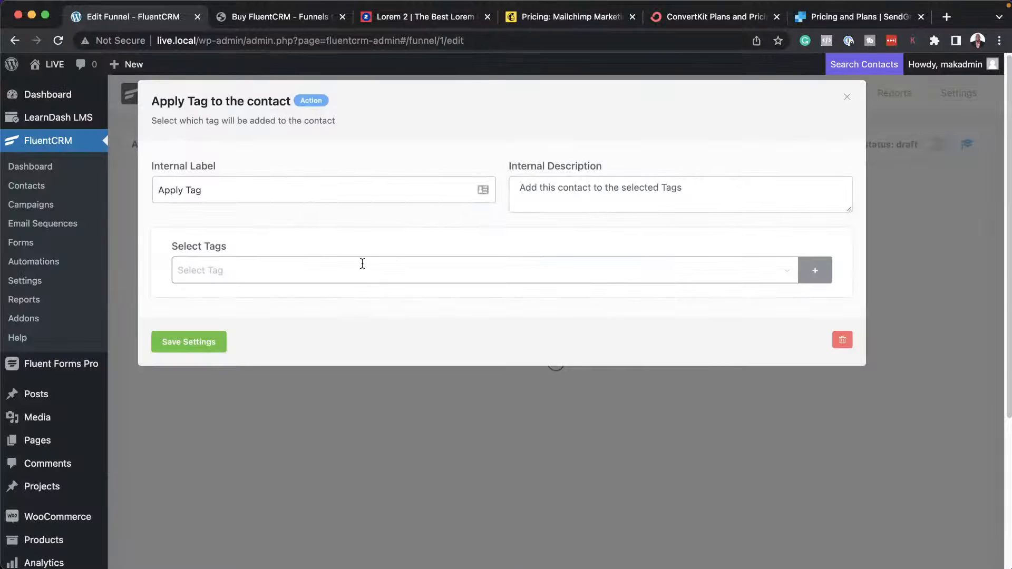
click(360, 267)
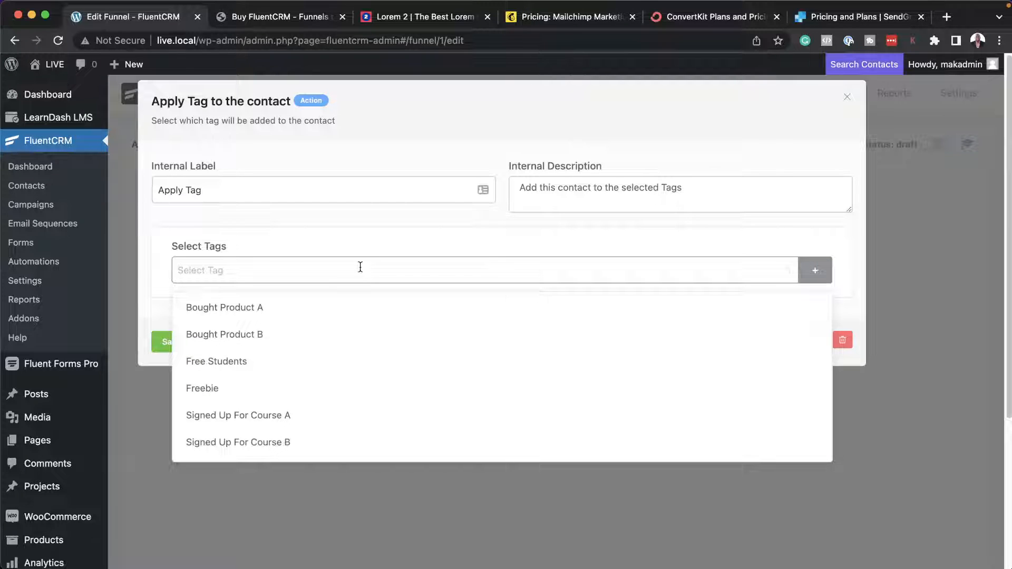
click(253, 312)
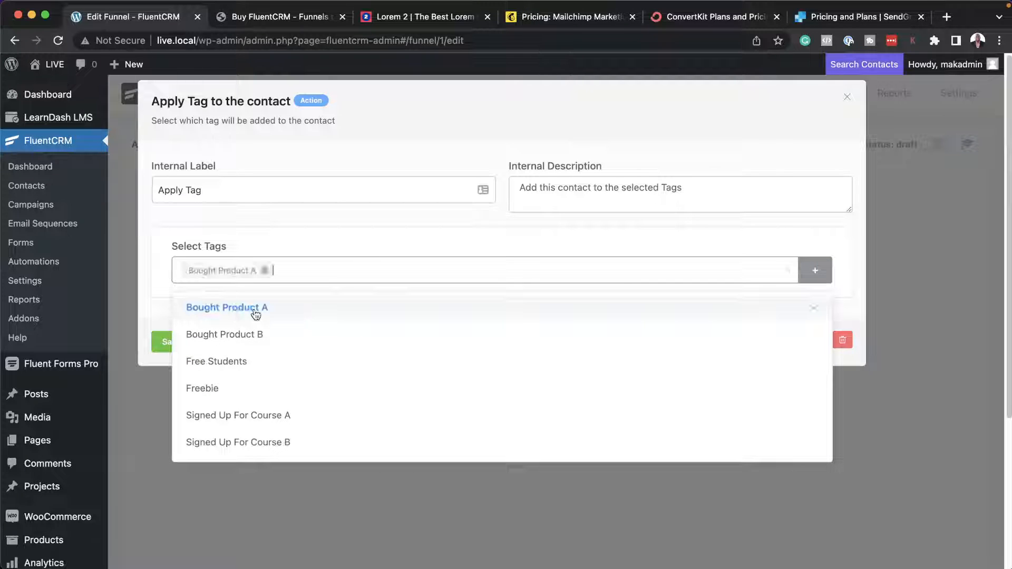
click(151, 363)
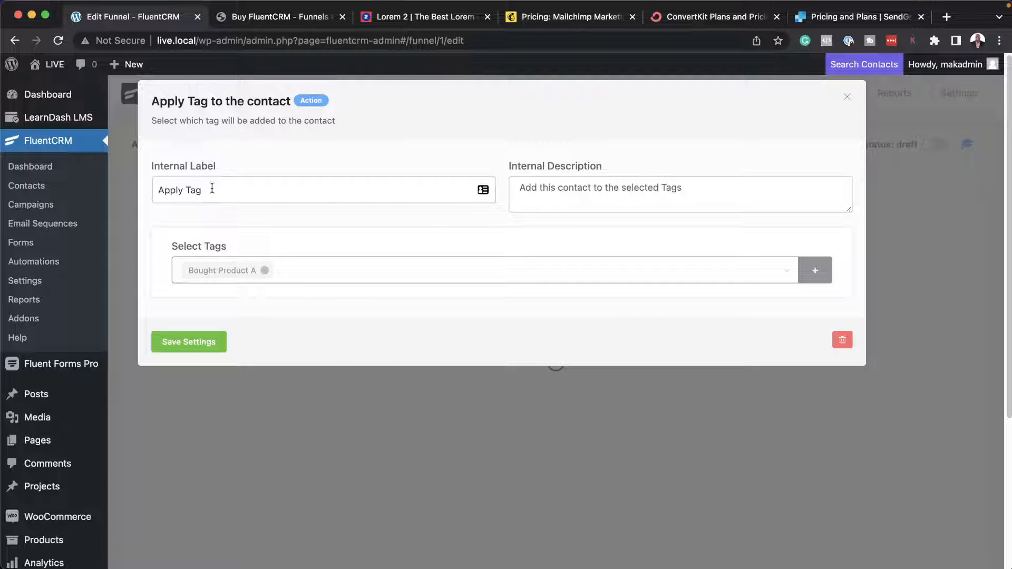
click(207, 346)
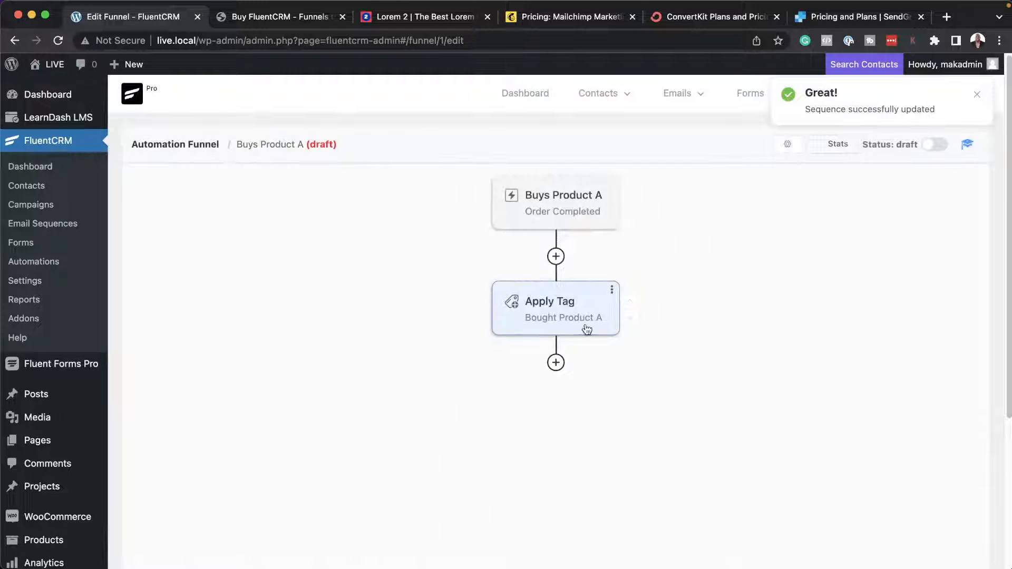
Add a Send Custom Email action to the funnel after the Apply Tag block.
click(555, 362)
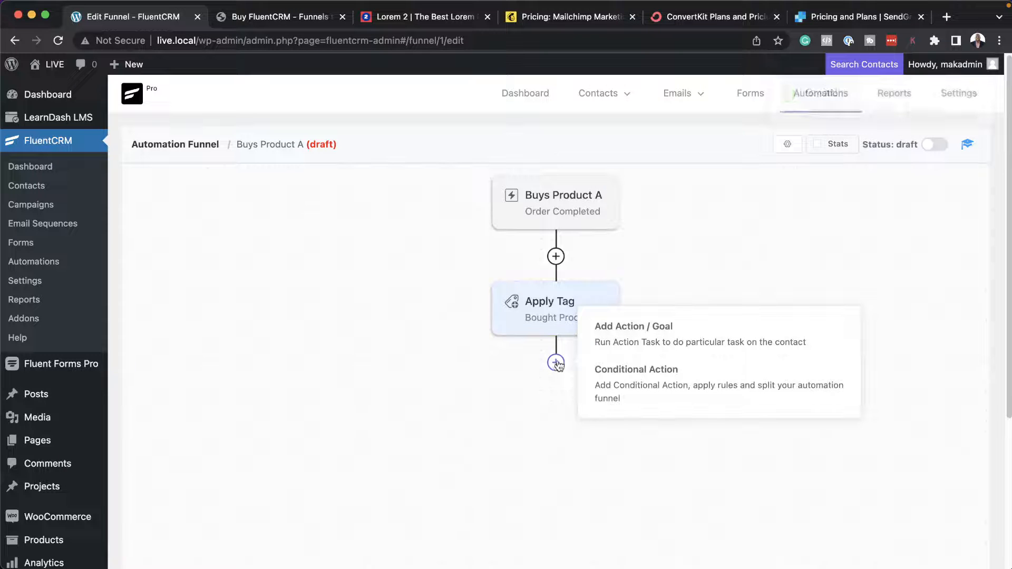
click(619, 336)
scroll(528, 401, down, 4)
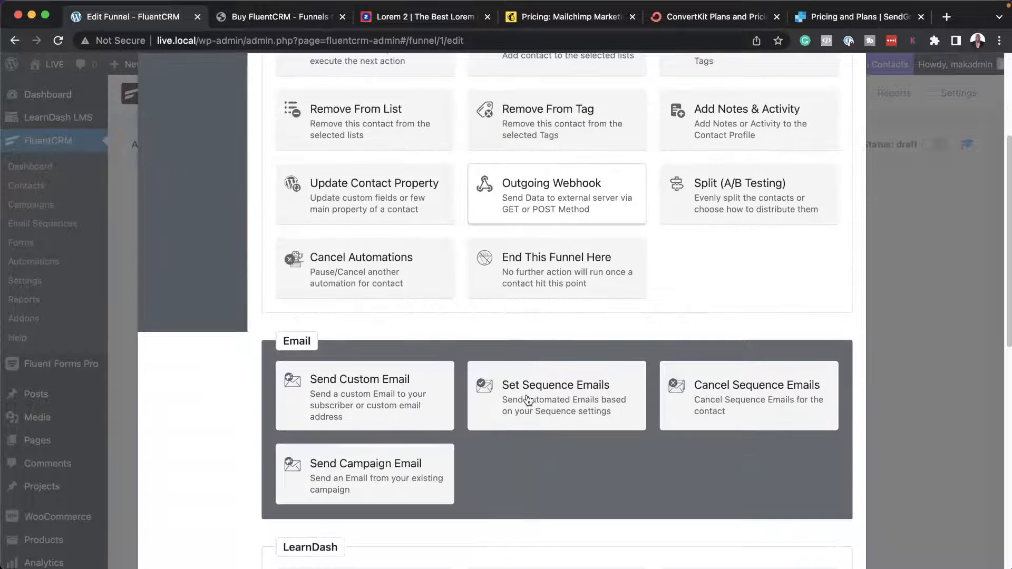
click(396, 399)
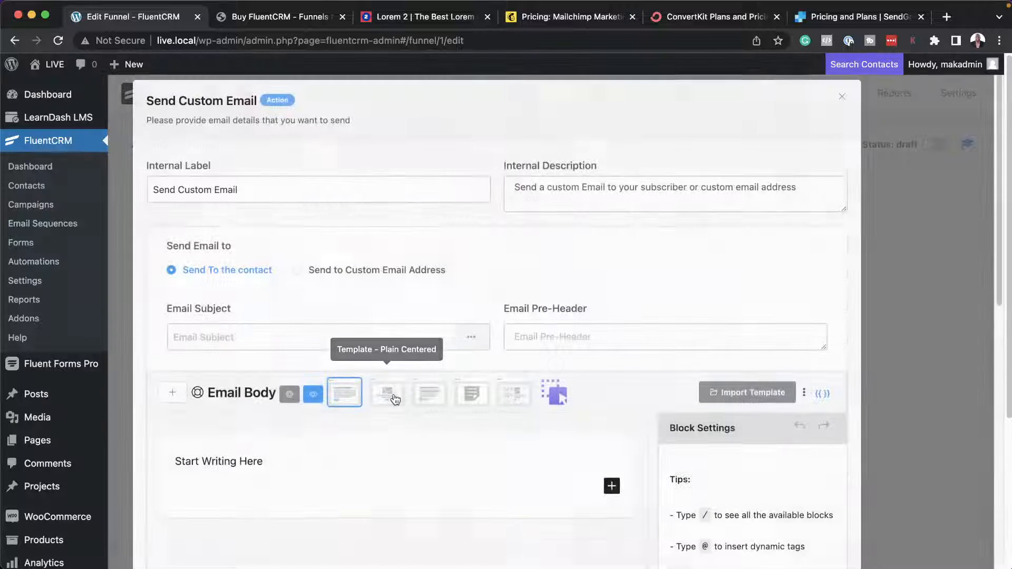
Set the custom email's subject to "Thank You for Buying Product A".
click(272, 336)
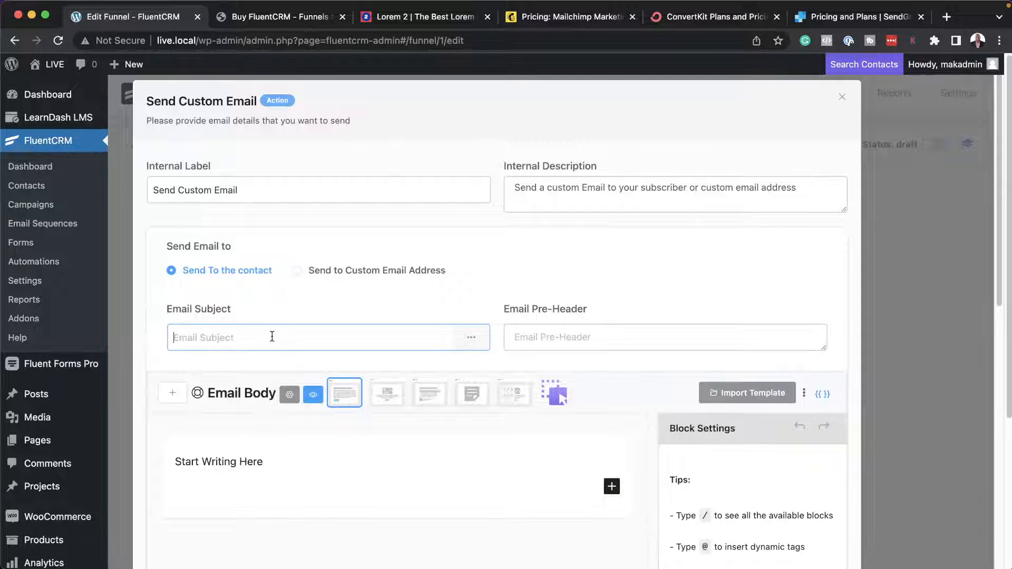
text(Thank You for Buying )
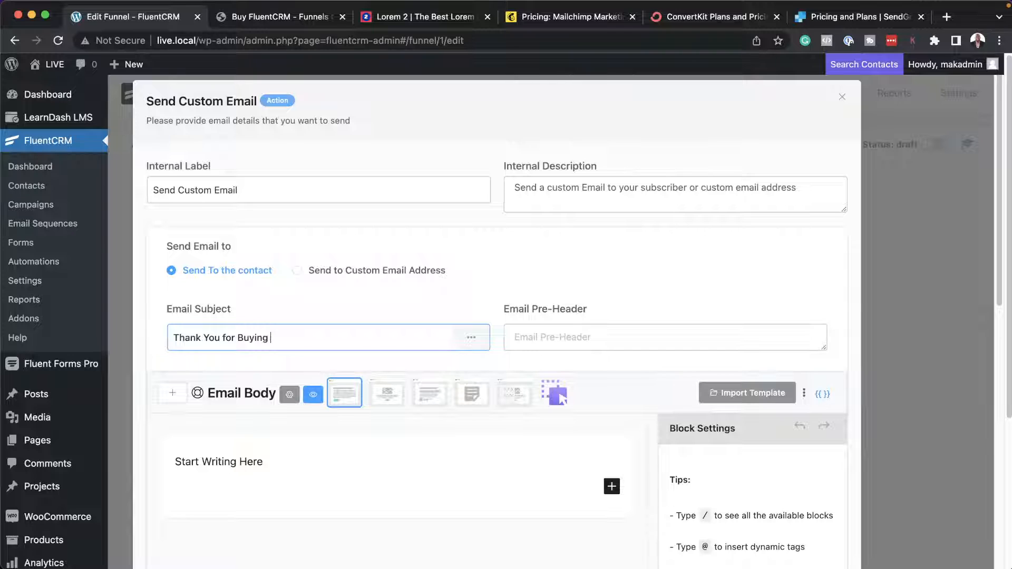
text(Product A)
Copy the first four short paragraphs from the Lorem 2 website and replace the email body's placeholder text with them.
click(453, 16)
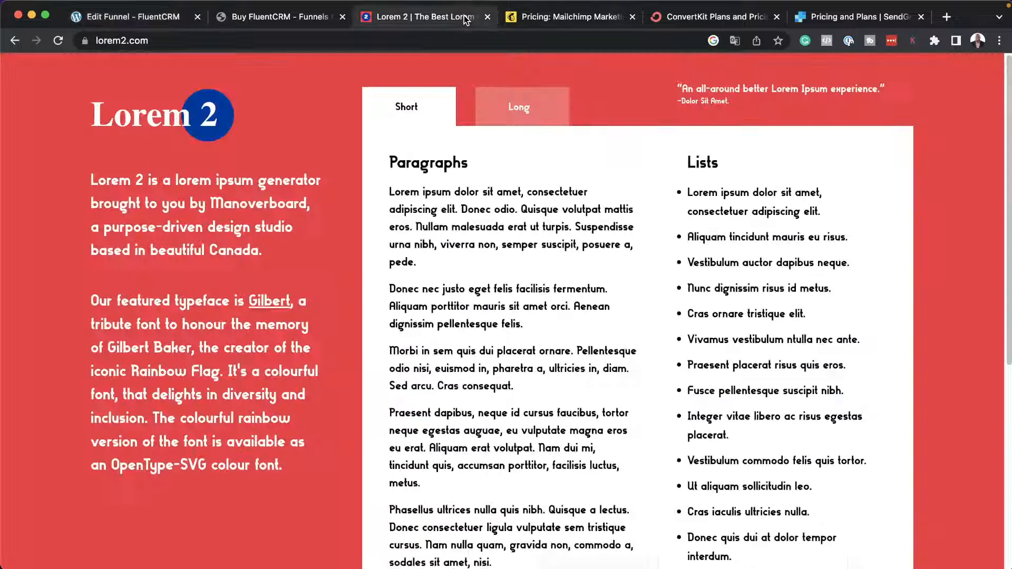
drag(394, 184, 546, 481)
key(super+c)
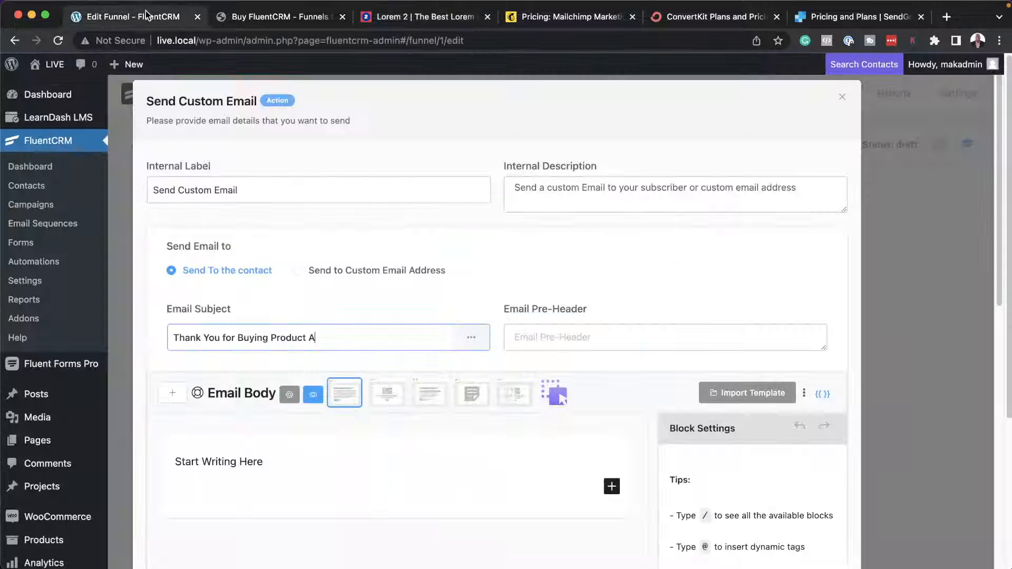
click(132, 16)
click(273, 465)
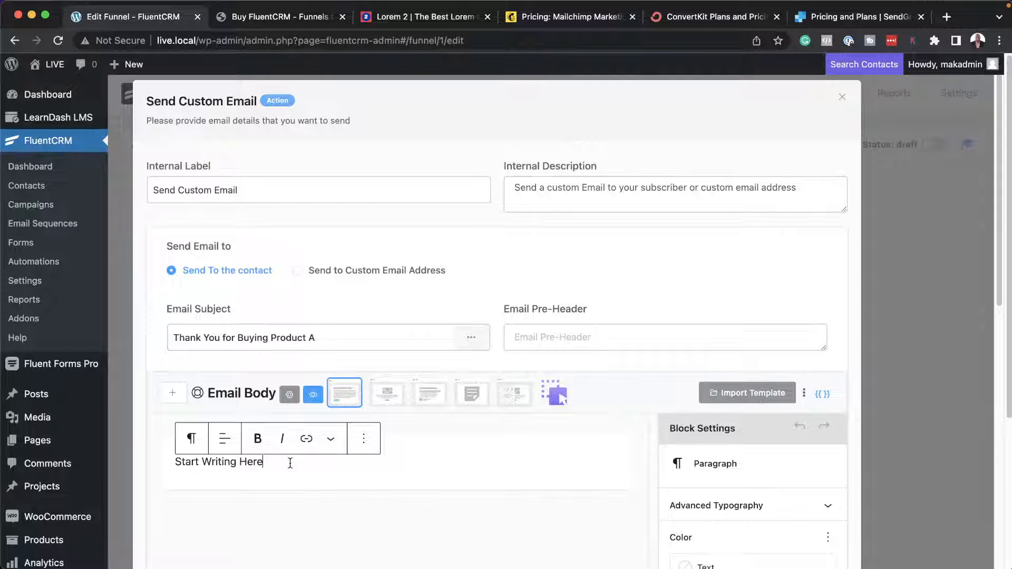
drag(287, 464, 169, 455)
key(super+v)
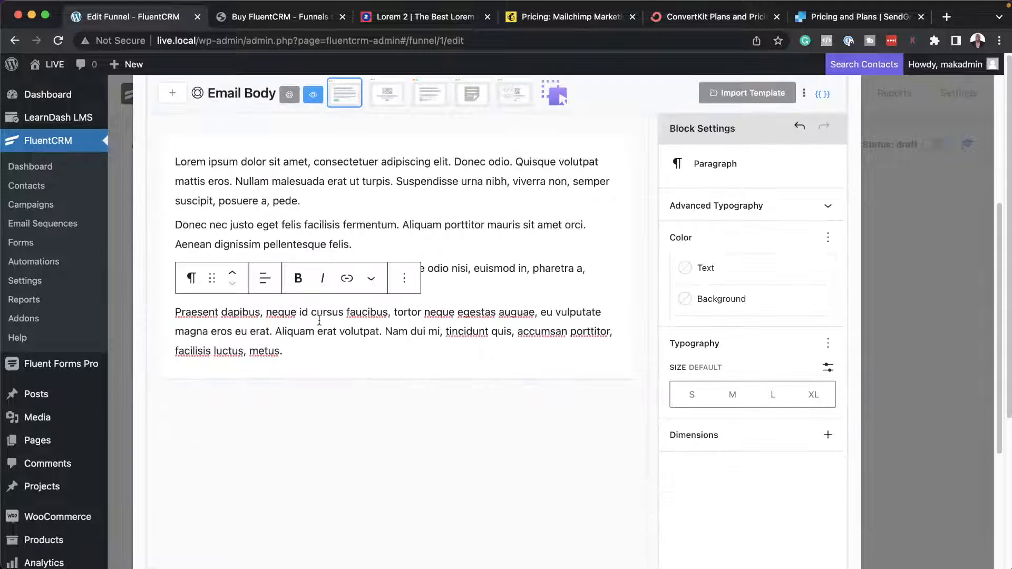
Add a separate greeting line "Hello" above the first paragraph of the email body.
scroll(514, 246, up, 3)
click(222, 402)
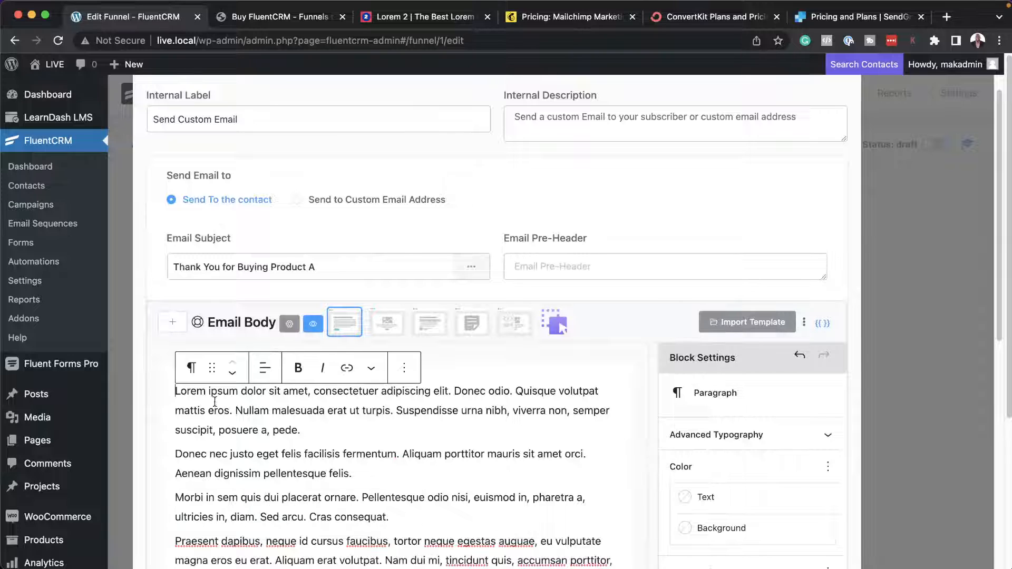
key(Return)
key(Up)
text(Hell)
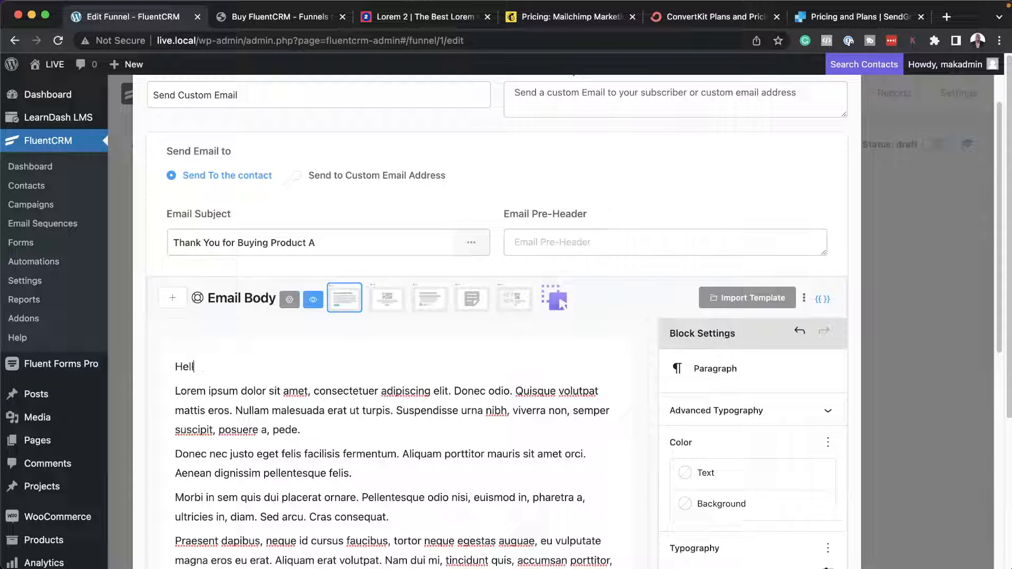
text(o /)
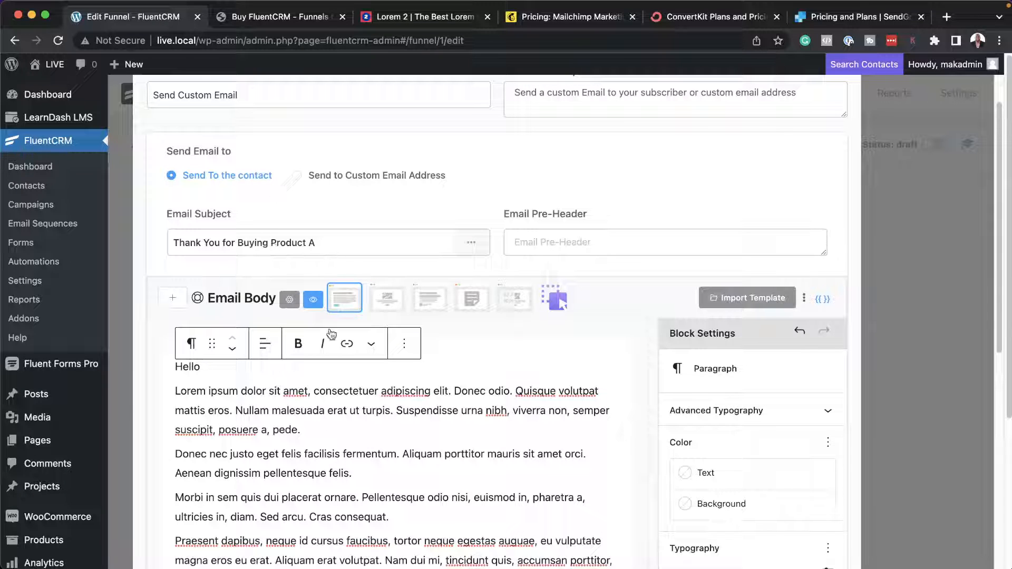
Insert a Buttons block after the second lorem ipsum paragraph, the one ending in "pellentesque felis.".
scroll(369, 416, down, 2)
click(375, 431)
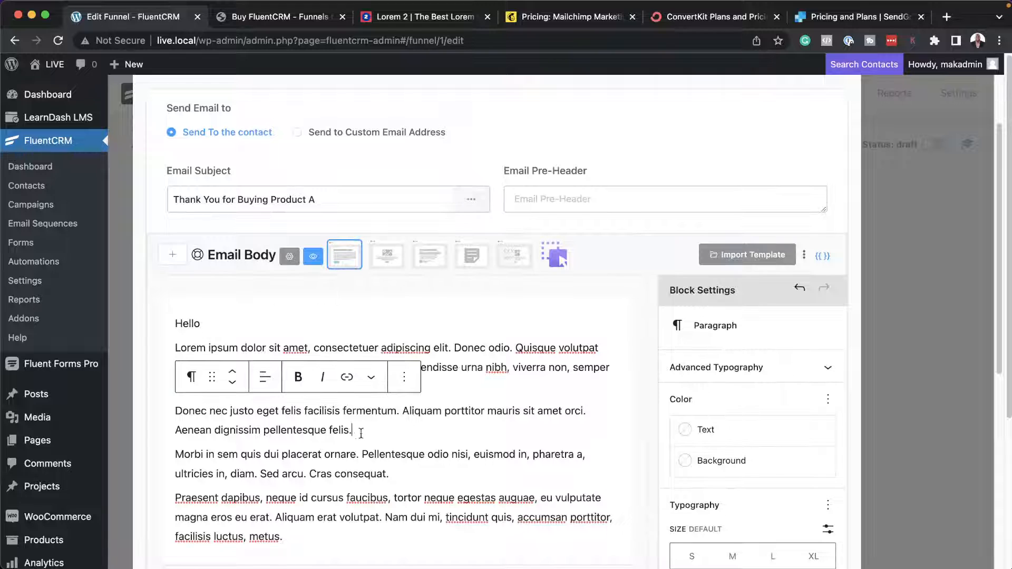
key(Return)
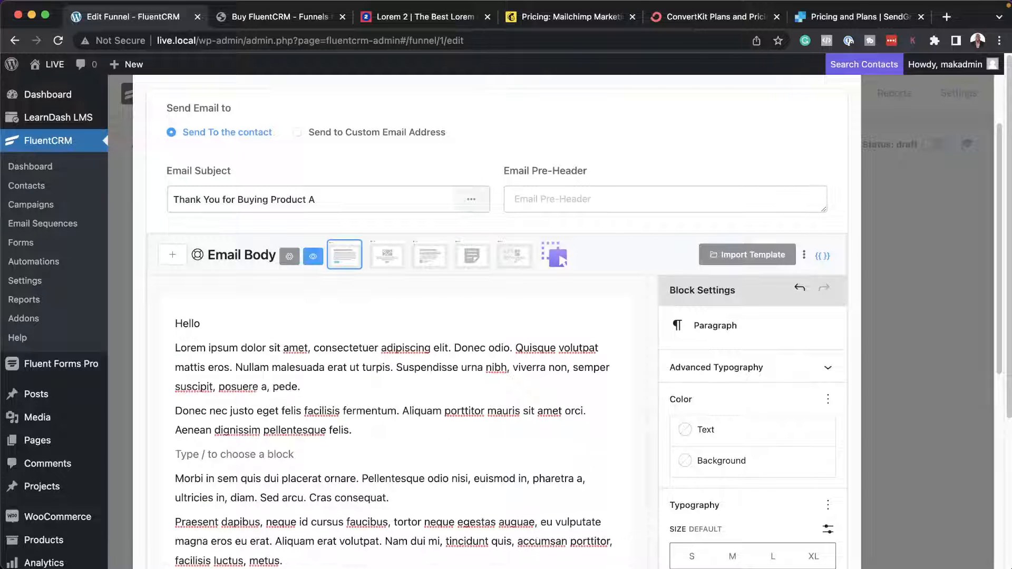
text(/)
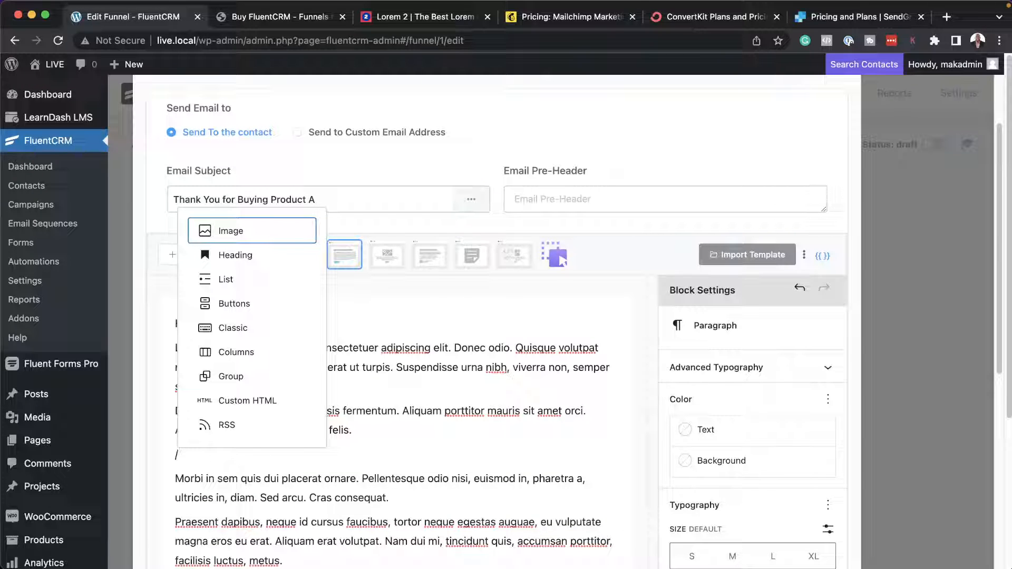
text(button)
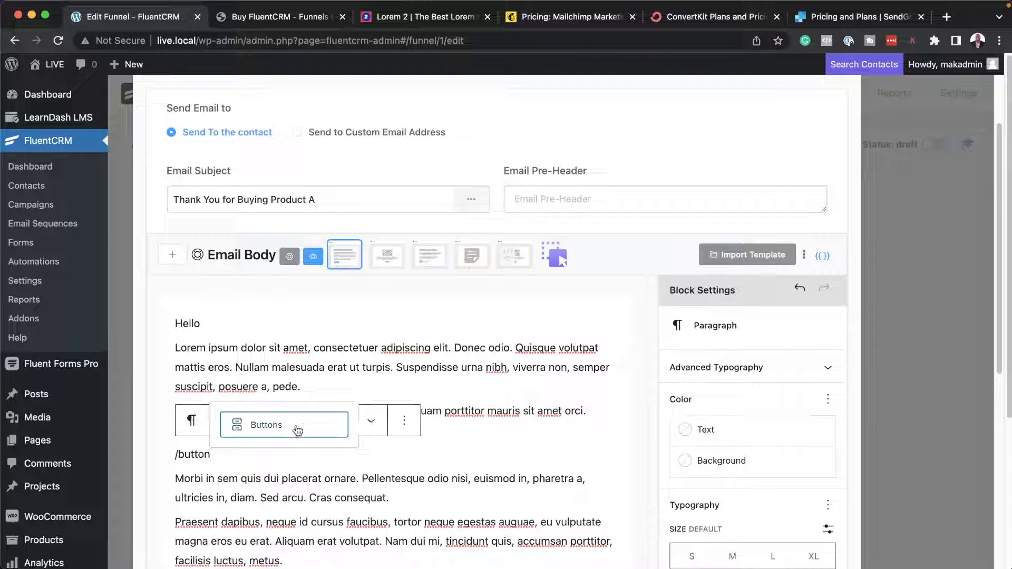
click(298, 430)
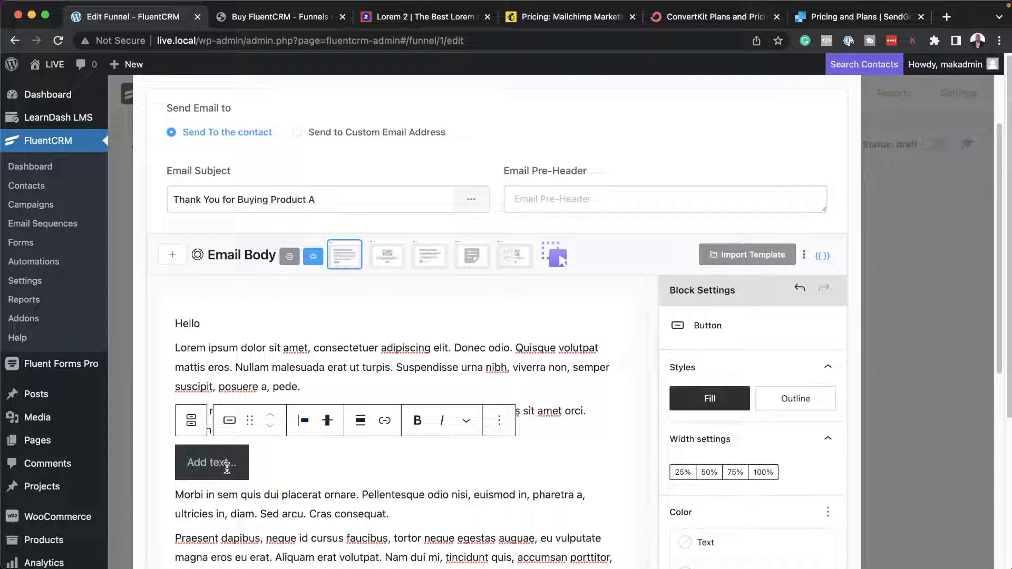
Label the new email button "Product B OFFER!".
text(Ta)
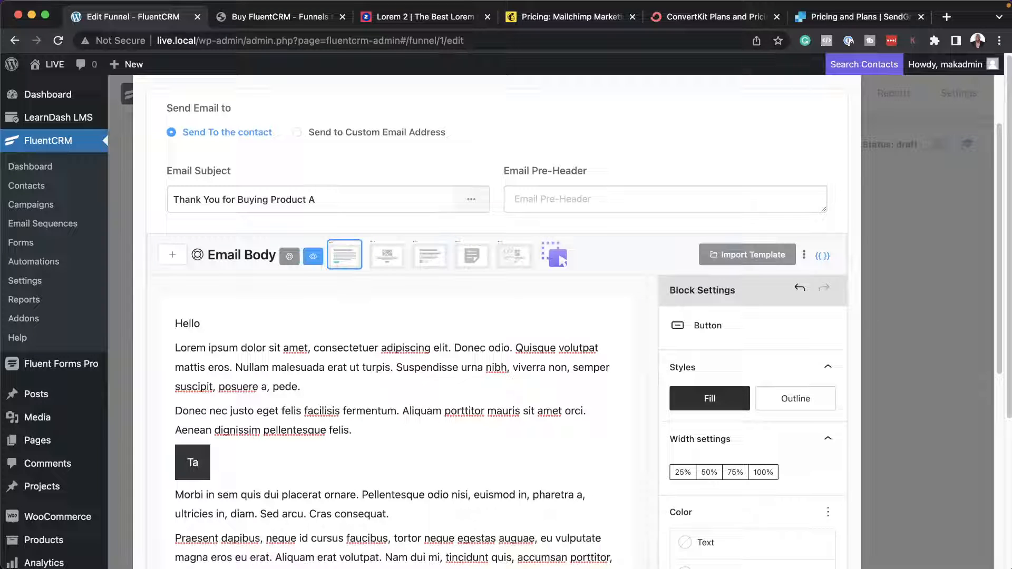
key(BackSpace)
key(BackSpace)
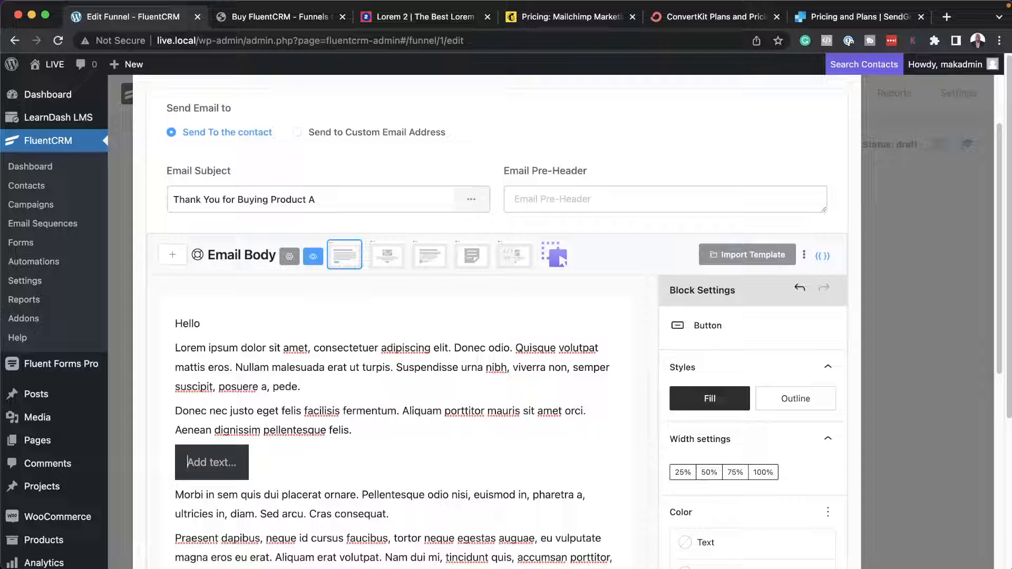
text(Produc)
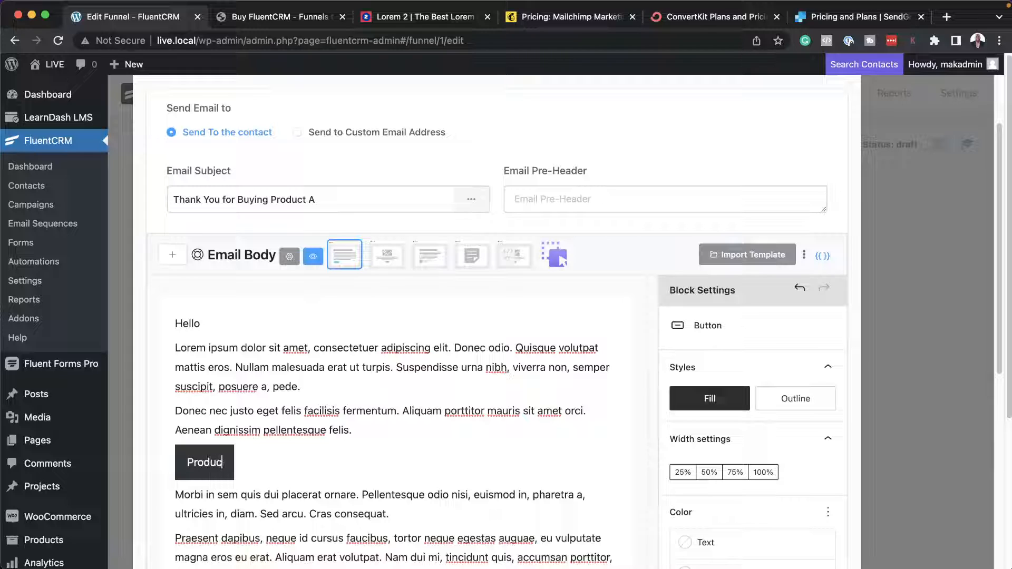
text(t B O)
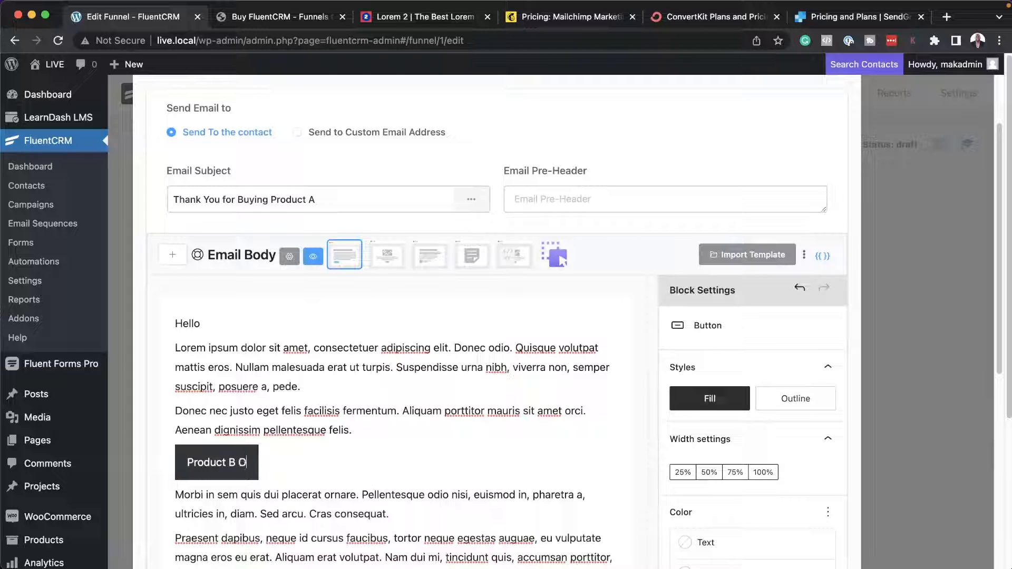
text(FFER!)
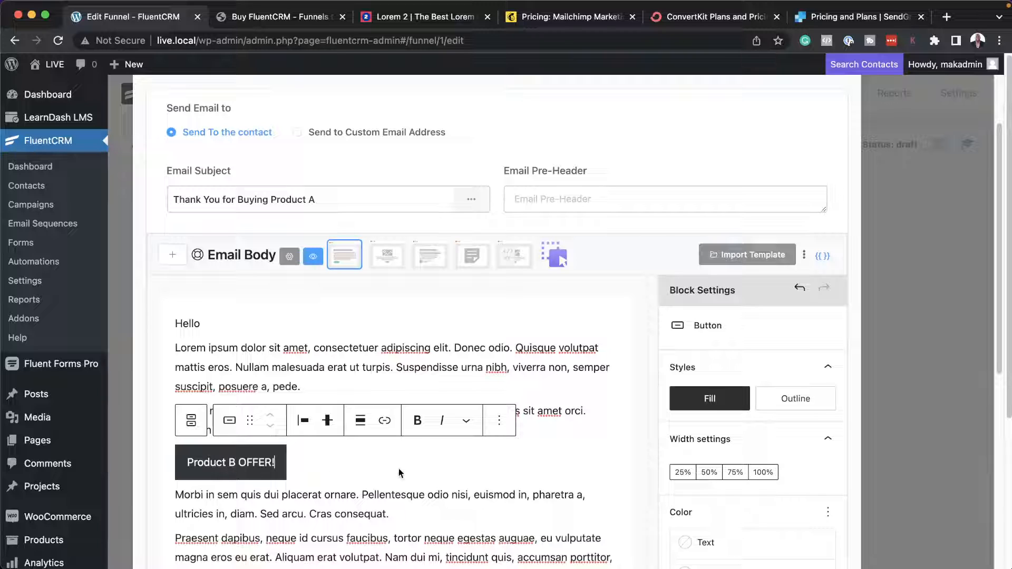
Link the "Product B OFFER!" button to the placeholder URL "#".
click(383, 420)
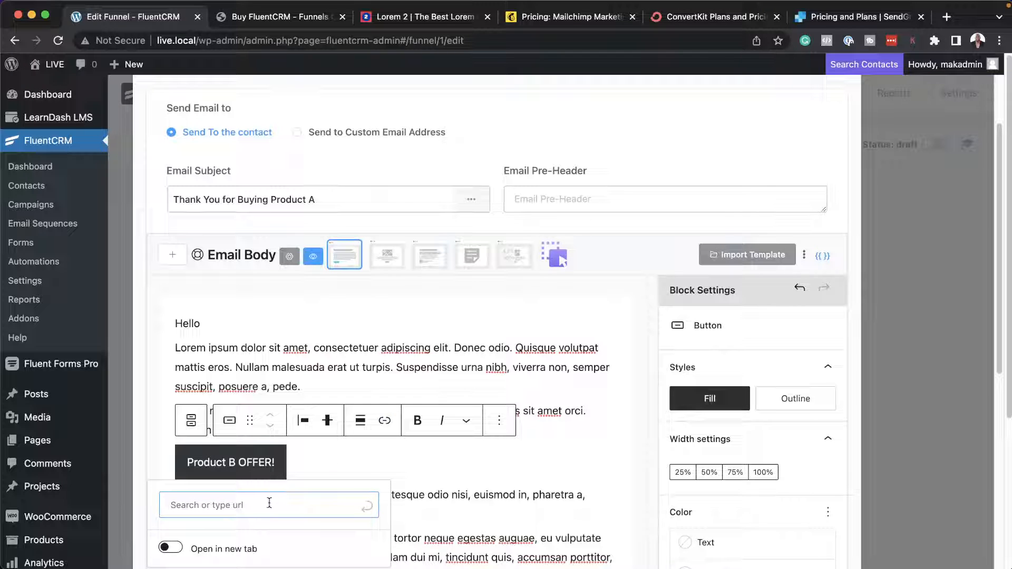
text(#)
click(369, 509)
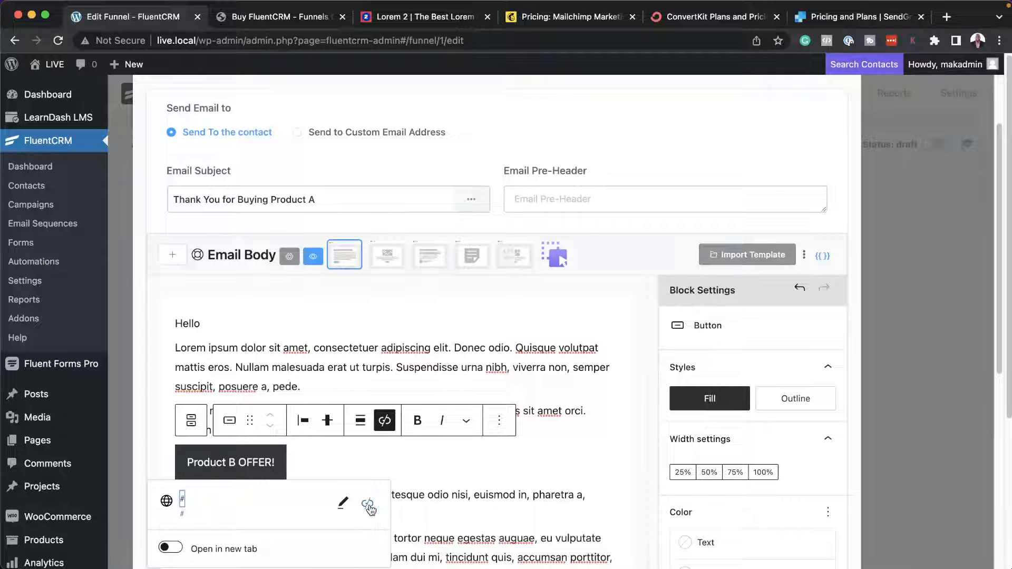
click(433, 465)
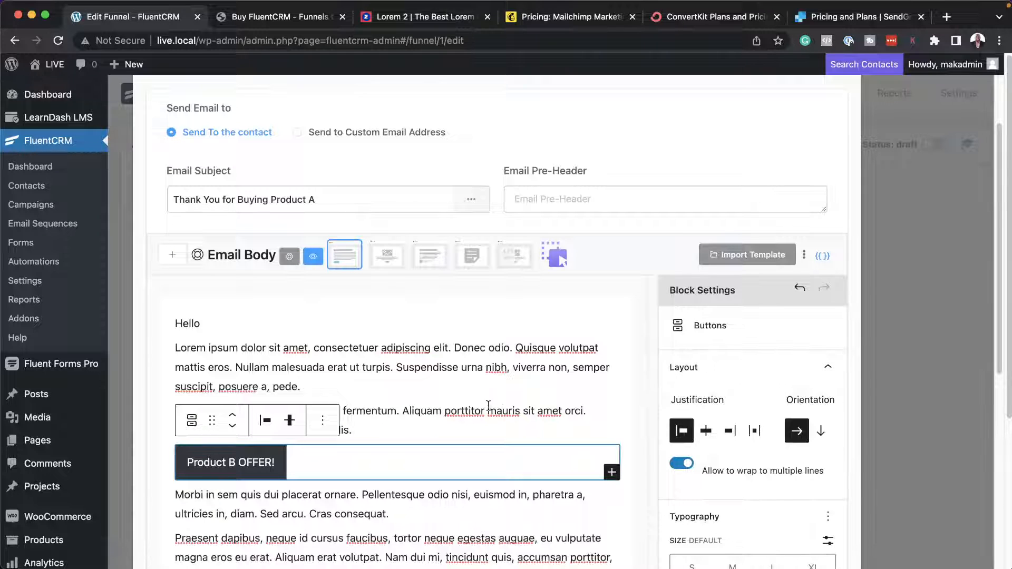
Save the thank-you email's settings and publish the Buys Product A automation.
scroll(474, 400, down, 8)
click(201, 517)
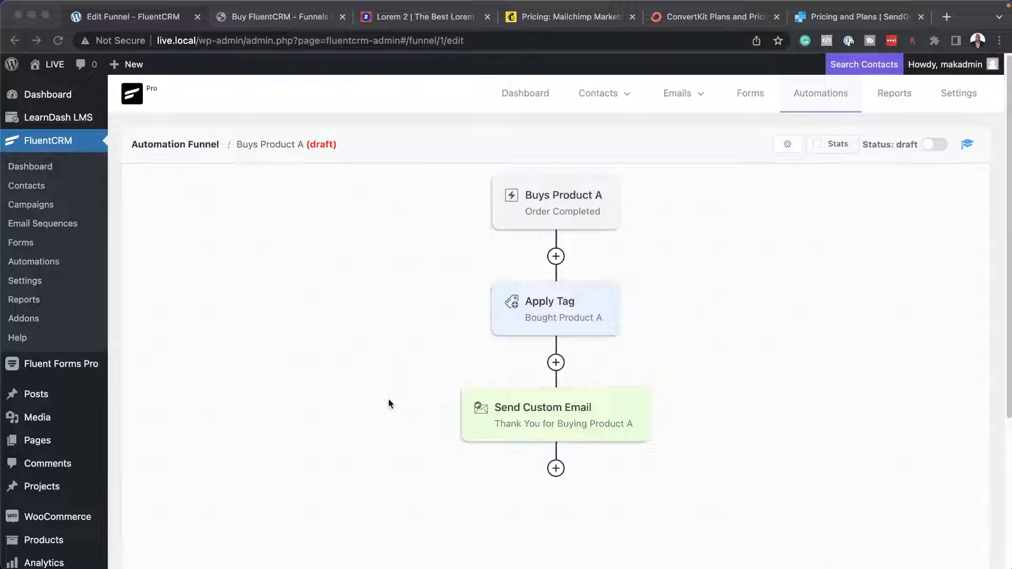
click(935, 145)
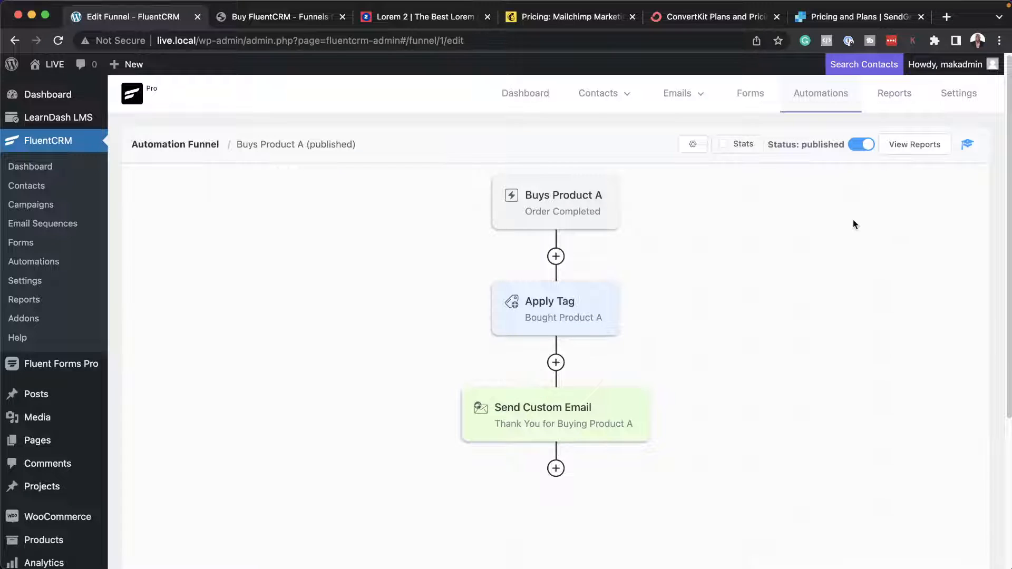
Show the stats on the Buys Product A funnel and review its chart report and individual reporting.
click(721, 145)
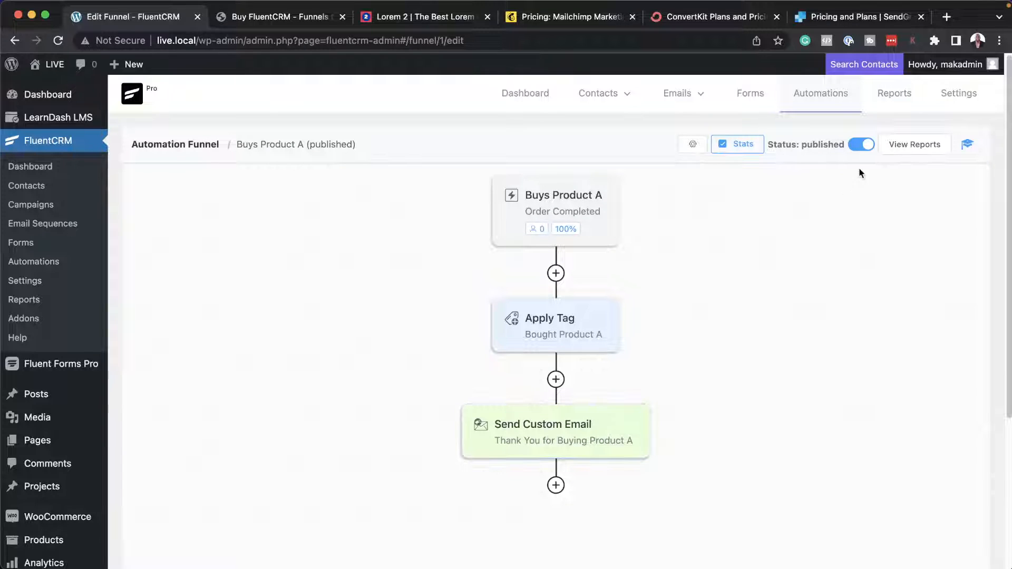
click(915, 148)
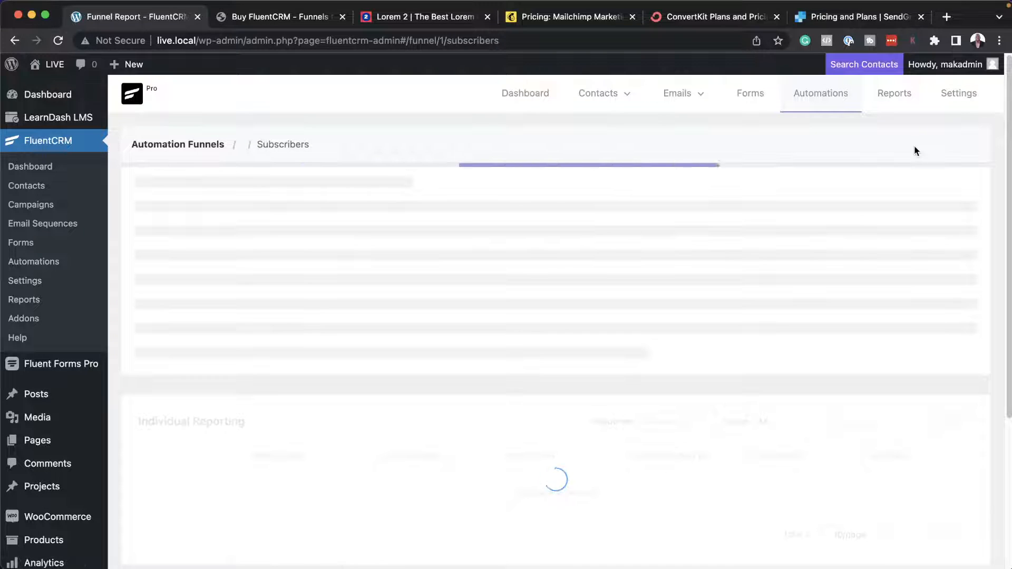
scroll(650, 399, down, 5)
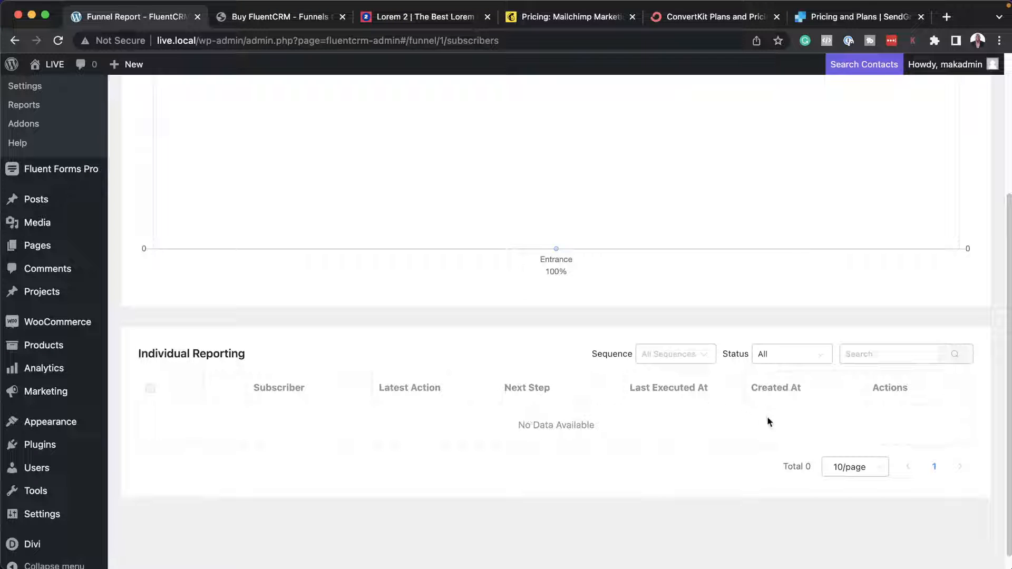
scroll(551, 424, up, 5)
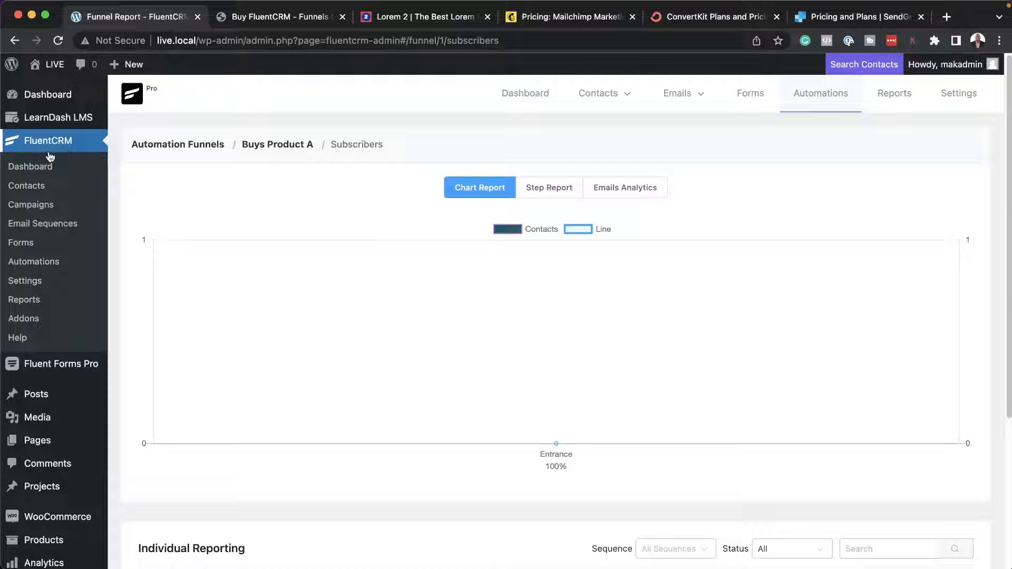
Create a new automation labelled "Refund" with the WooCommerce Order Refunded trigger.
click(838, 95)
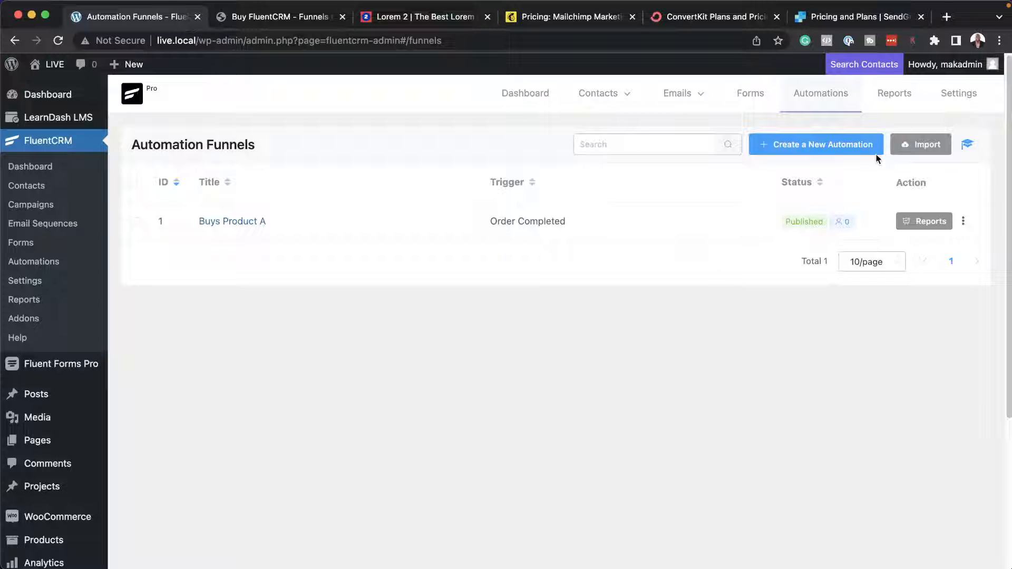
click(838, 152)
click(585, 151)
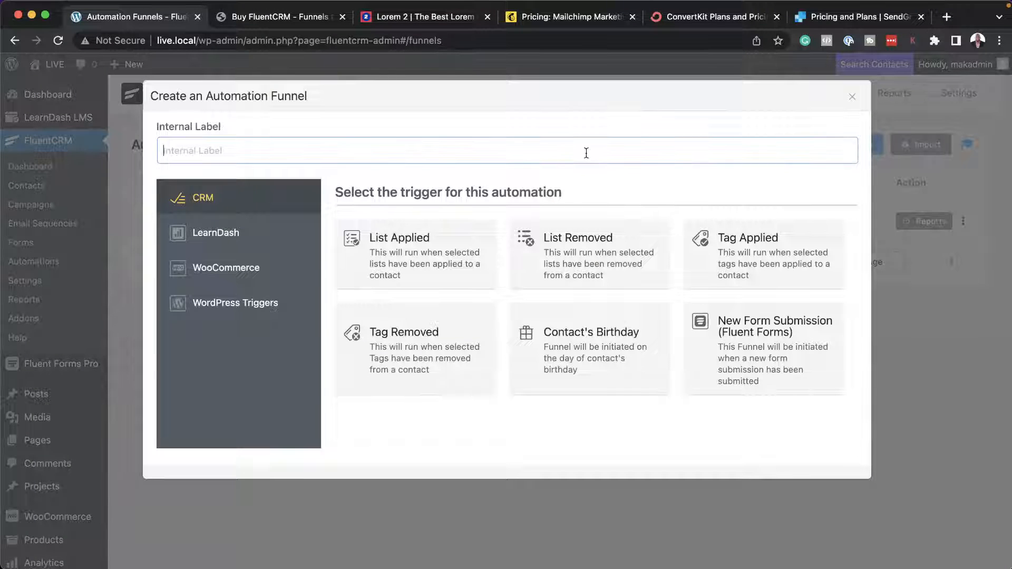
text(Re)
click(270, 279)
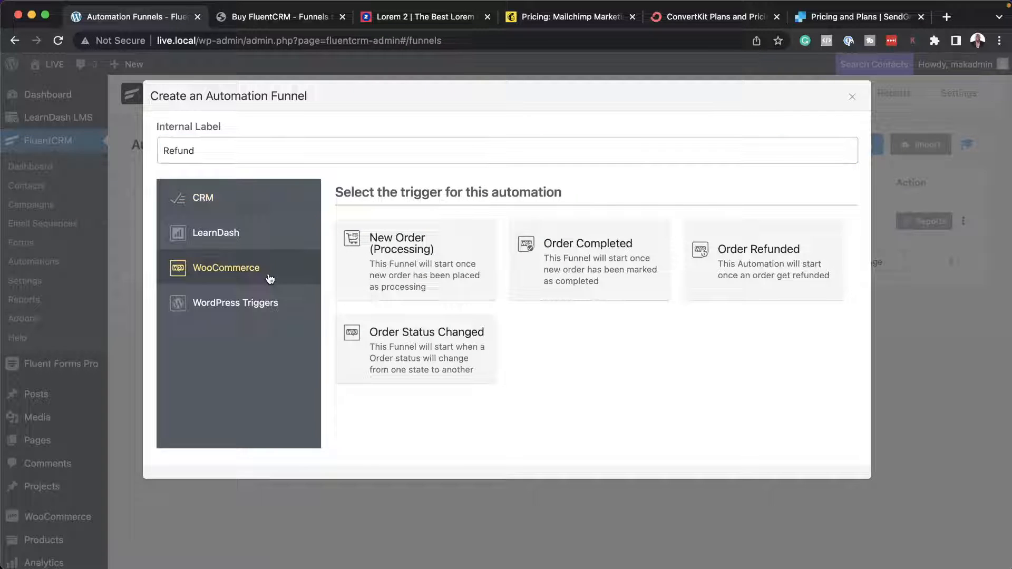
click(772, 269)
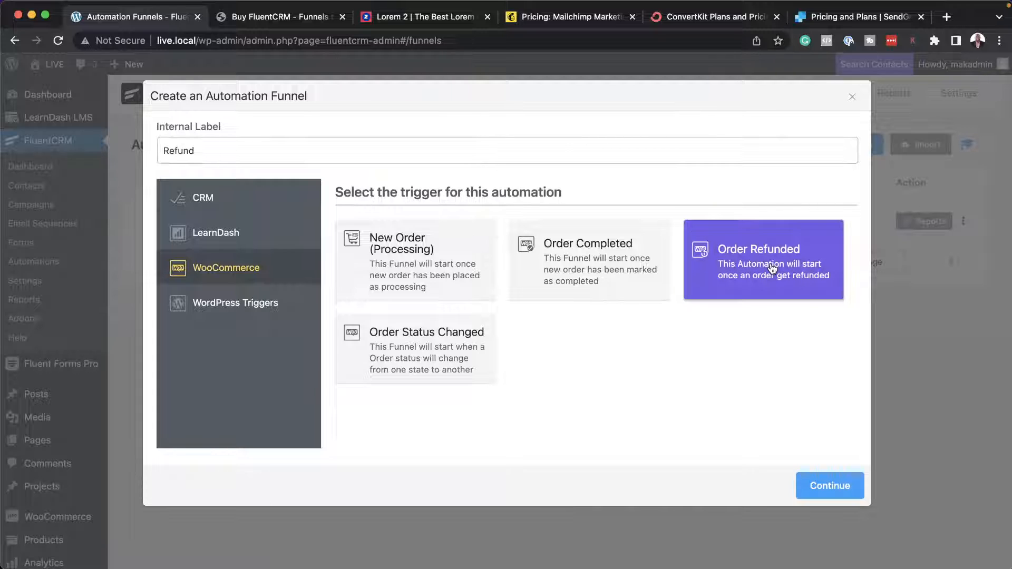
click(830, 485)
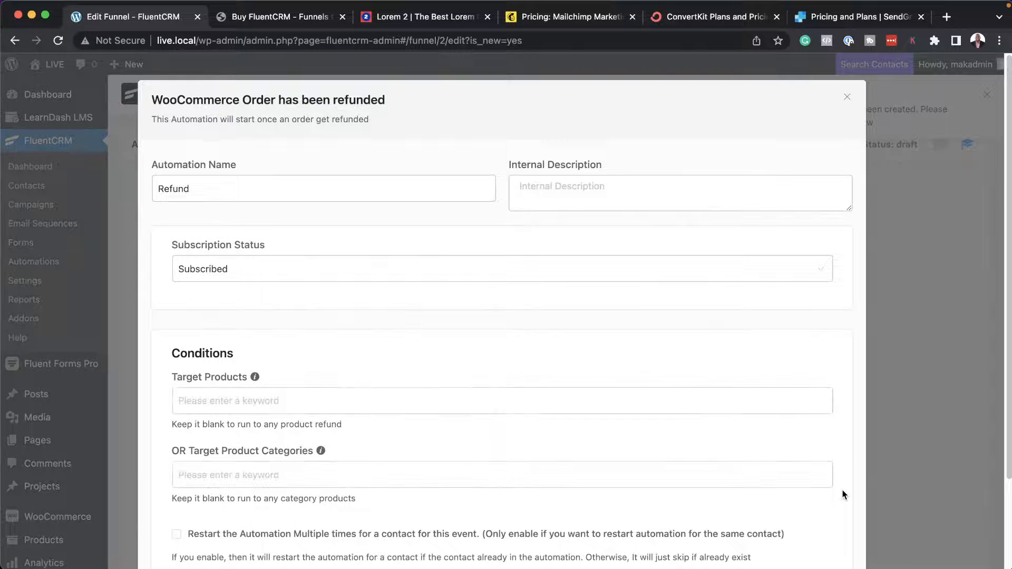
Limit the Refund automation's trigger to the target product Product A and save its settings.
scroll(484, 405, down, 2)
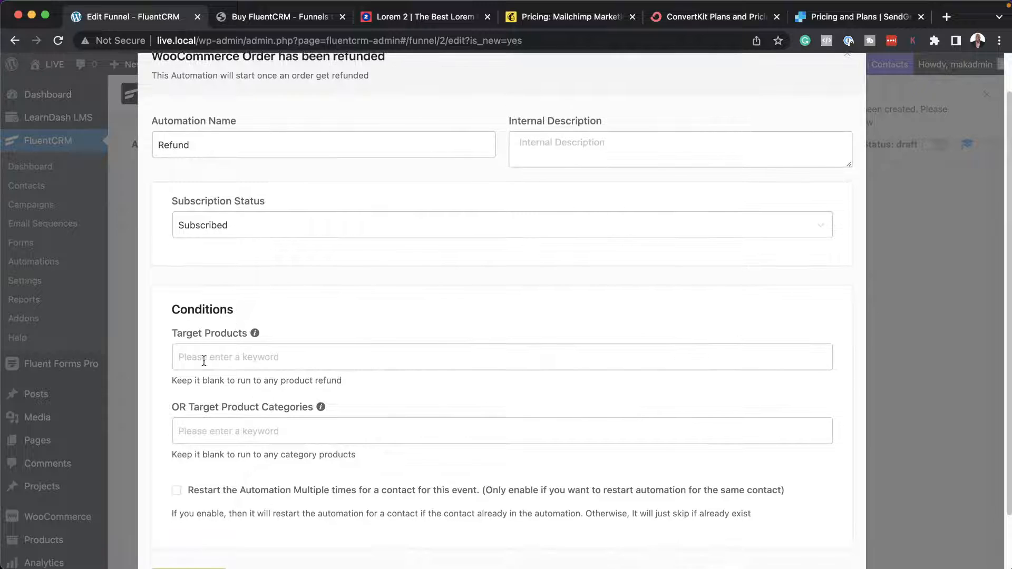
click(203, 358)
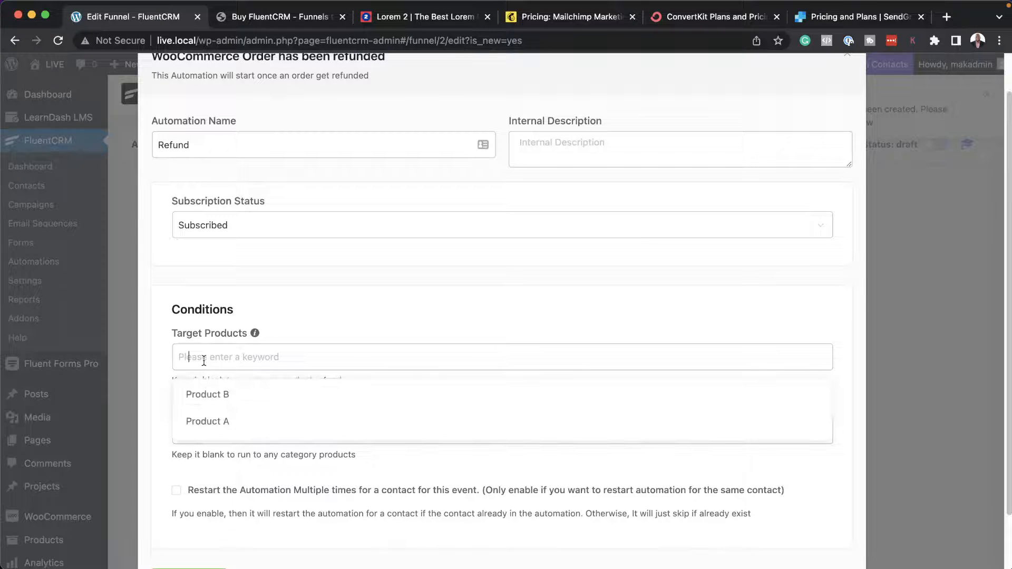
click(250, 425)
scroll(177, 476, down, 3)
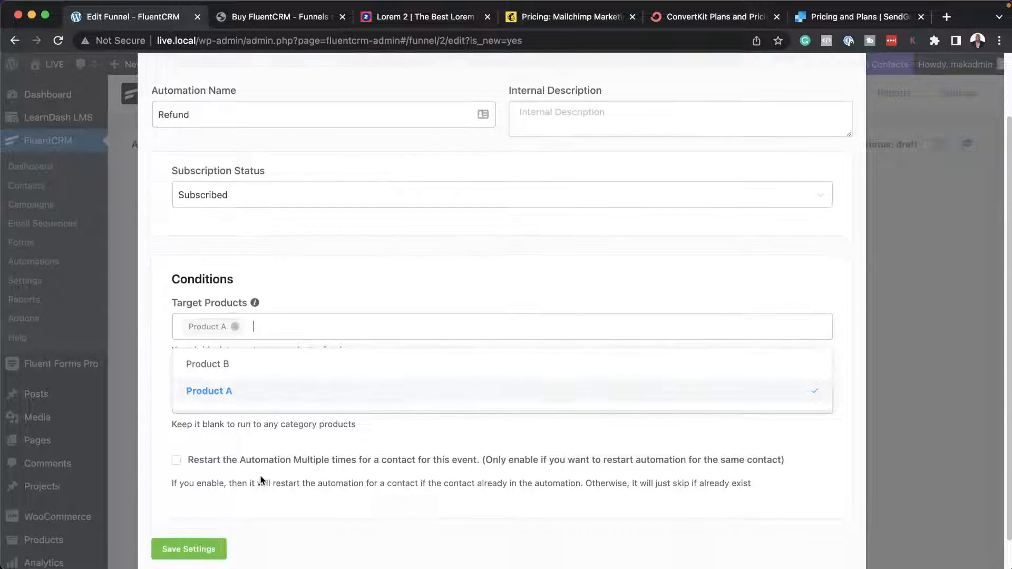
click(195, 516)
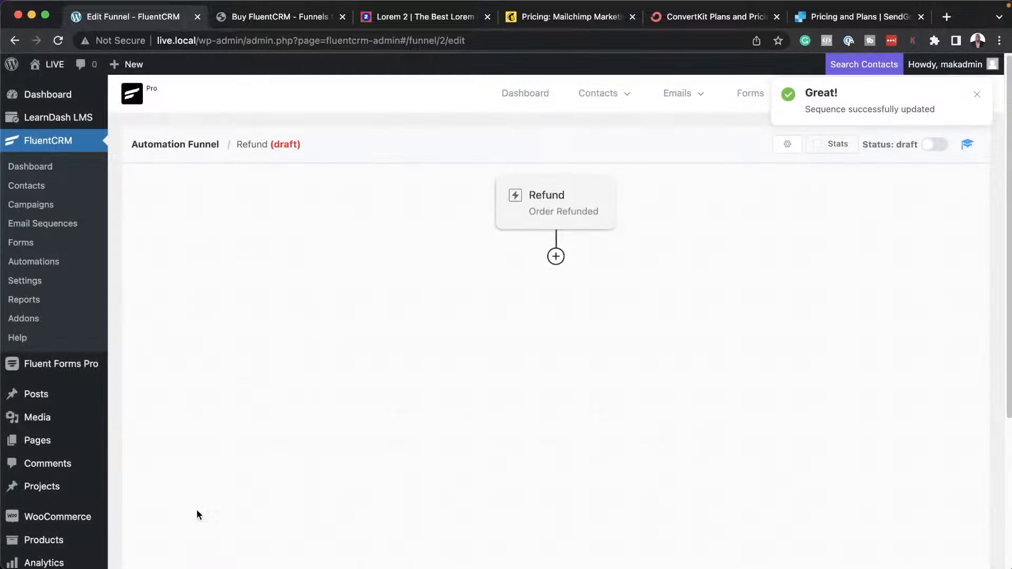
Create a new contact tag titled "Refunded Product A".
click(556, 257)
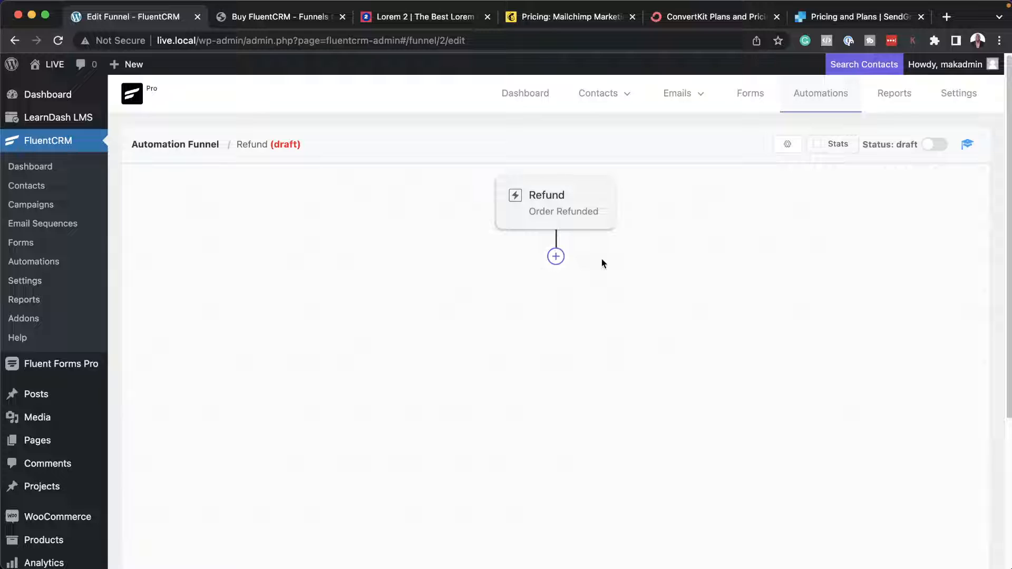
mouse_move(679, 107)
mouse_move(622, 105)
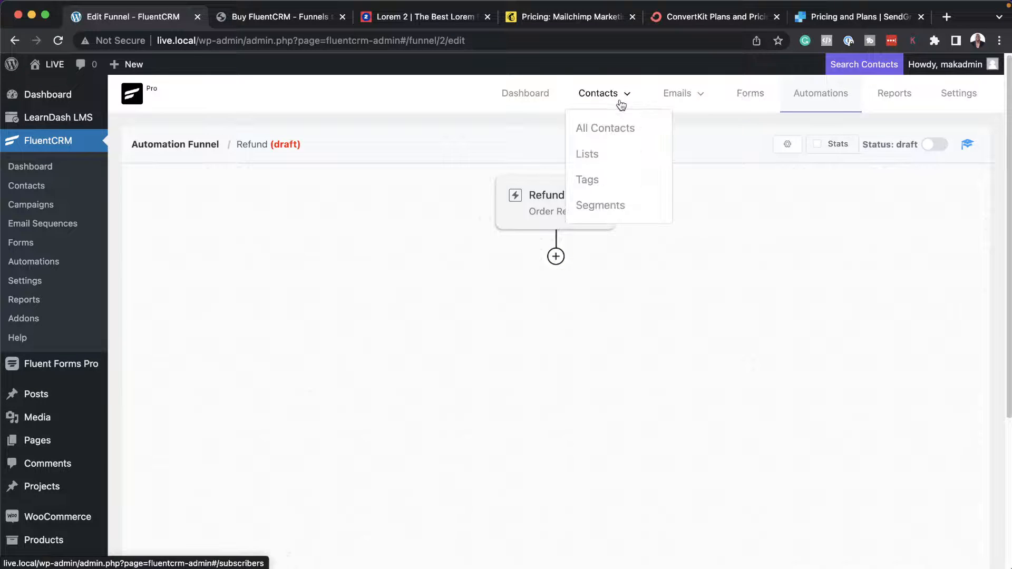
click(594, 182)
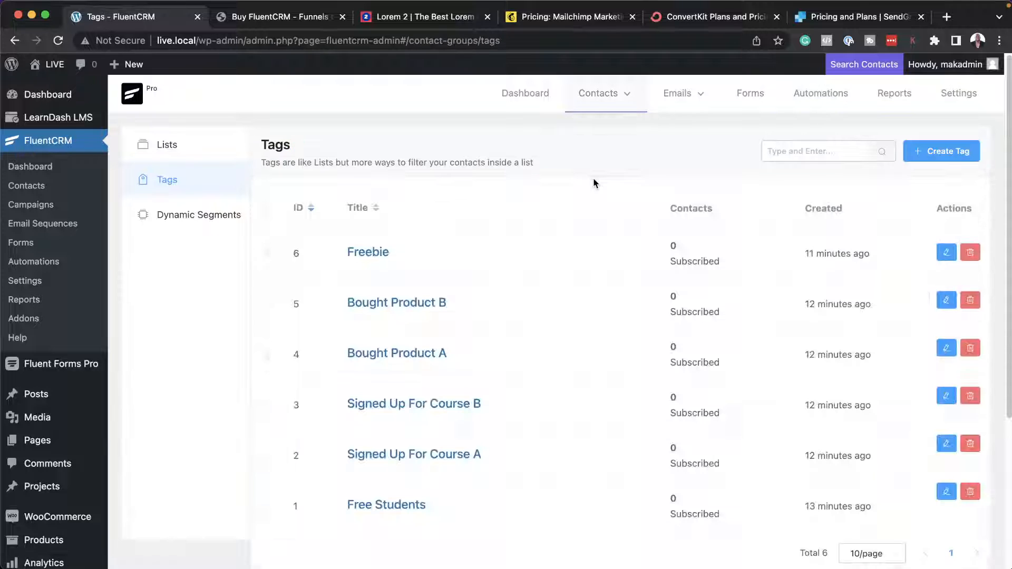
click(918, 152)
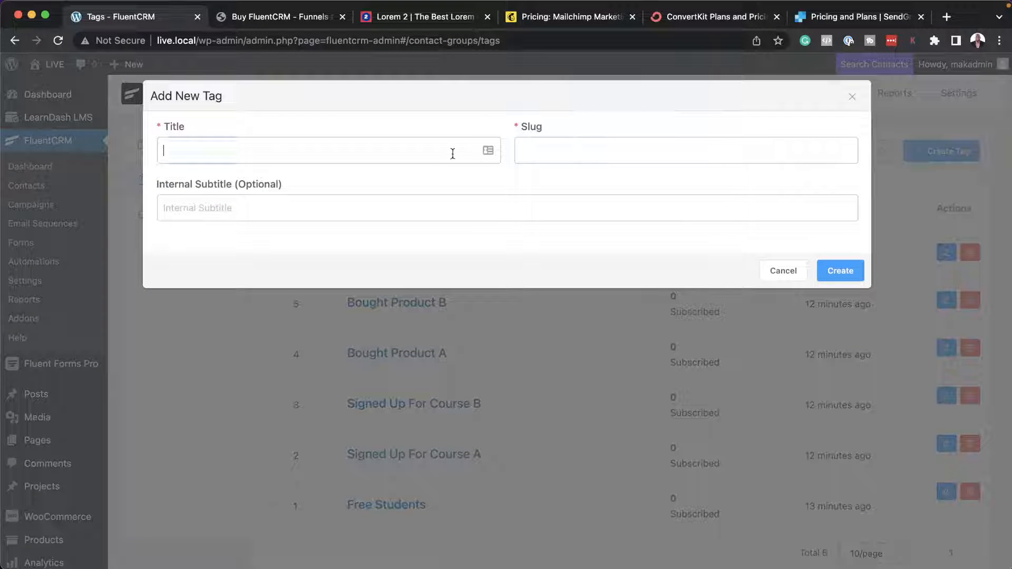
text(Refunded Product A)
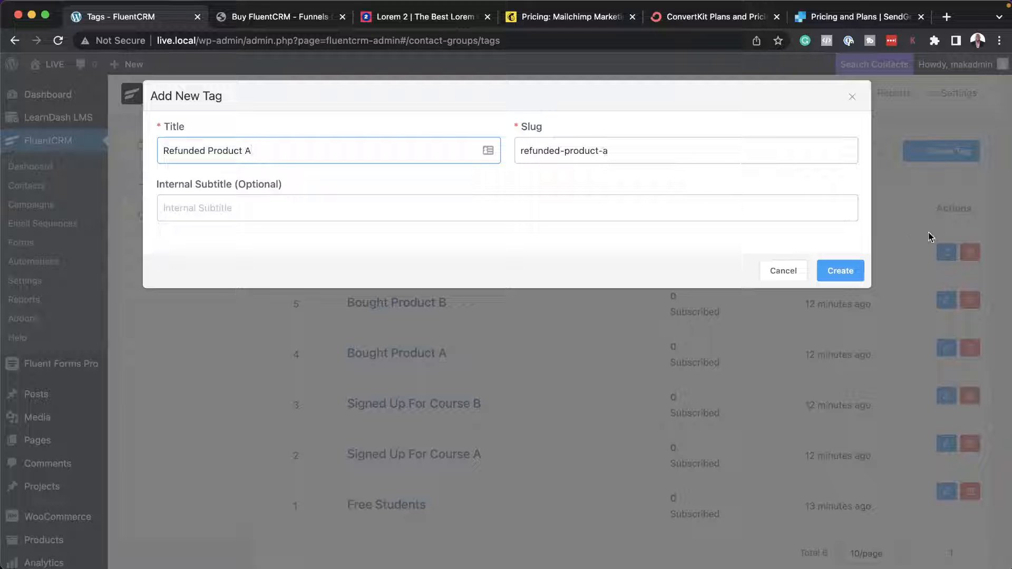
click(849, 271)
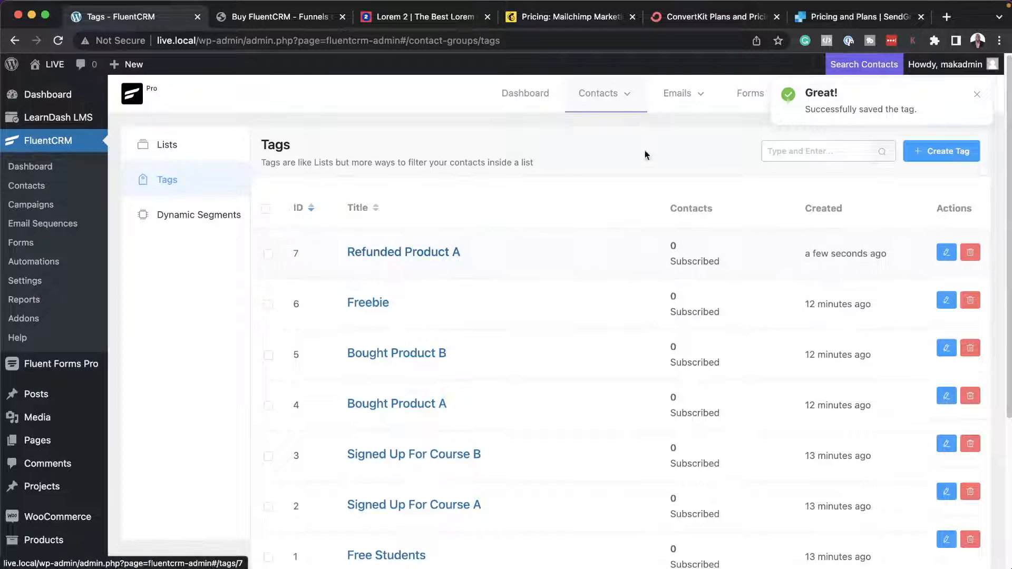
In the Refund automation, add a Remove From Tag action for the "Refunded Product A" tag after the trigger and save it.
click(831, 99)
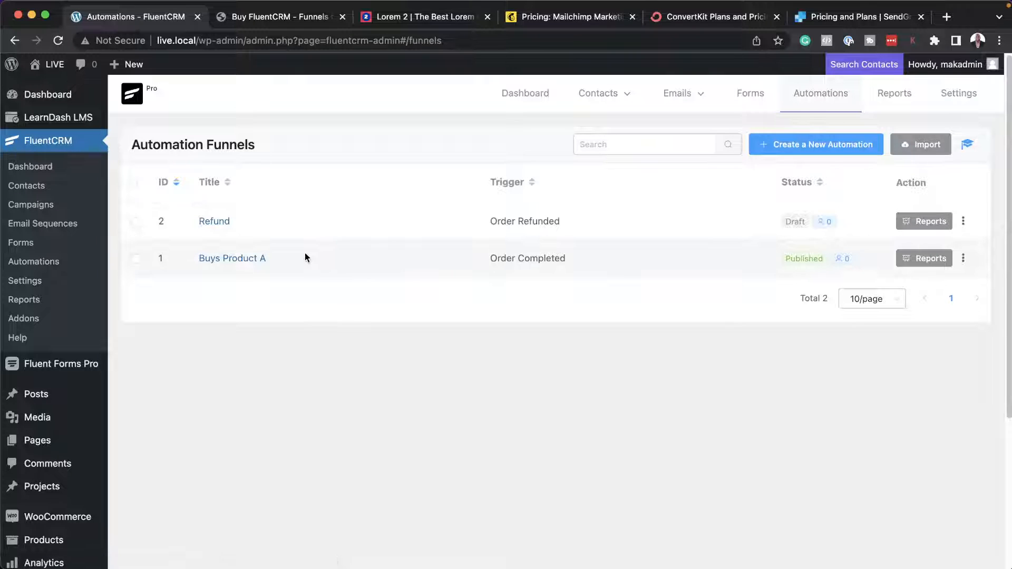
click(220, 224)
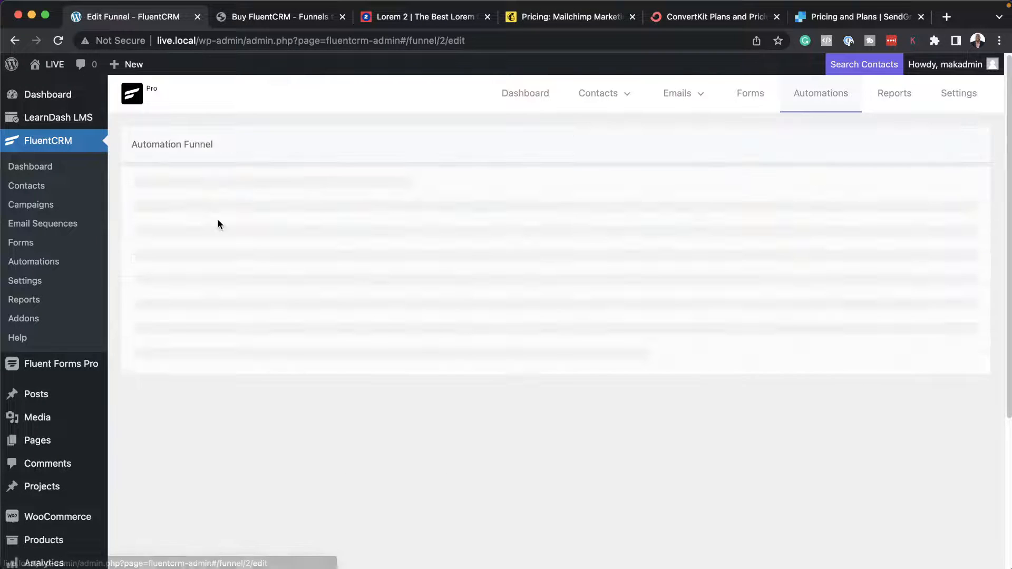
click(554, 258)
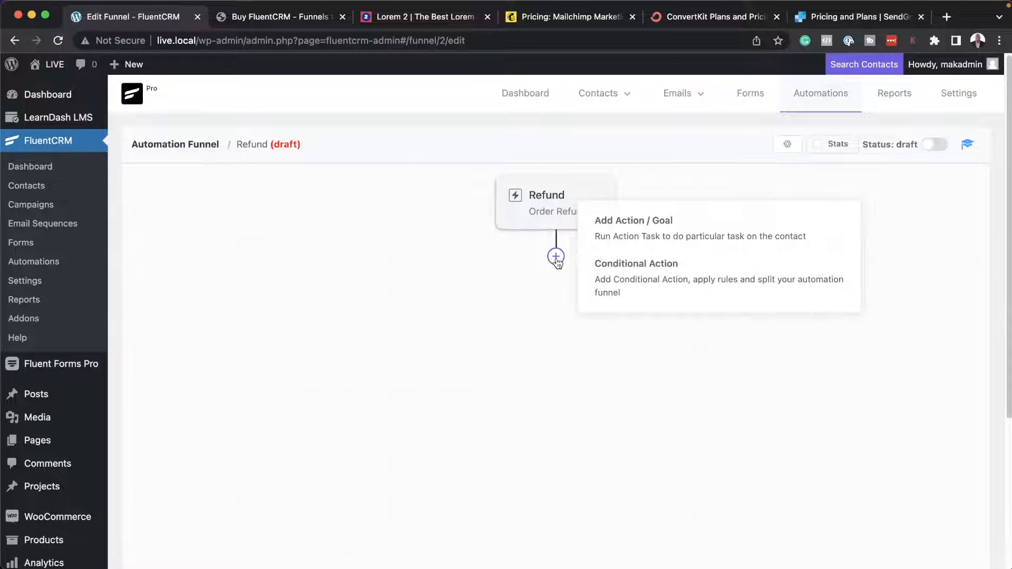
click(636, 235)
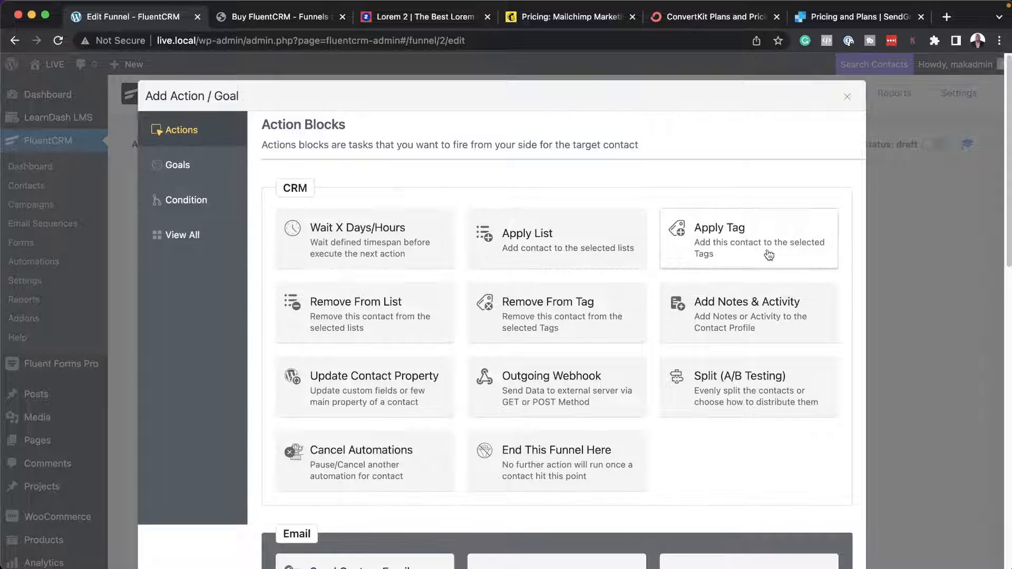
click(588, 310)
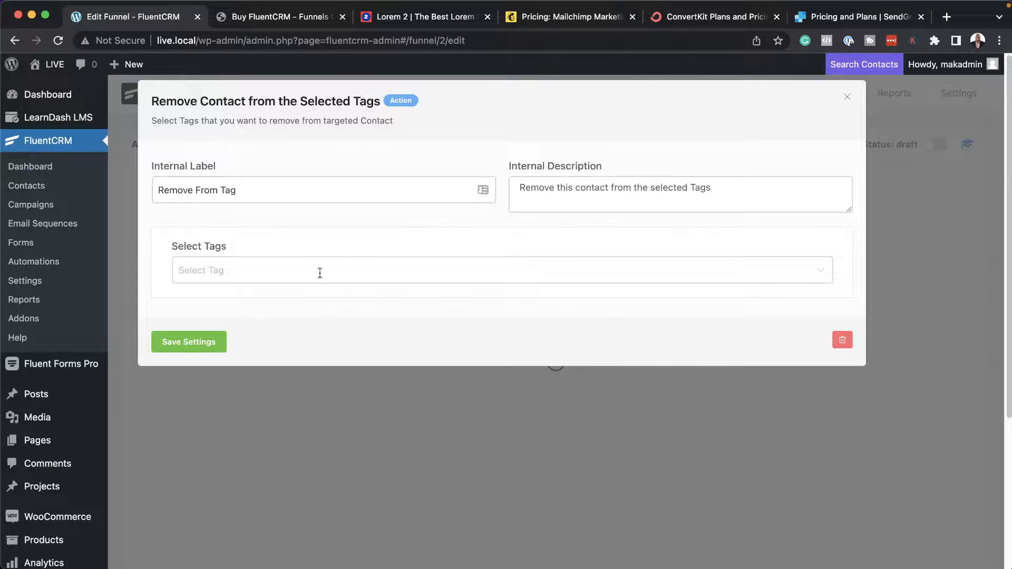
click(319, 272)
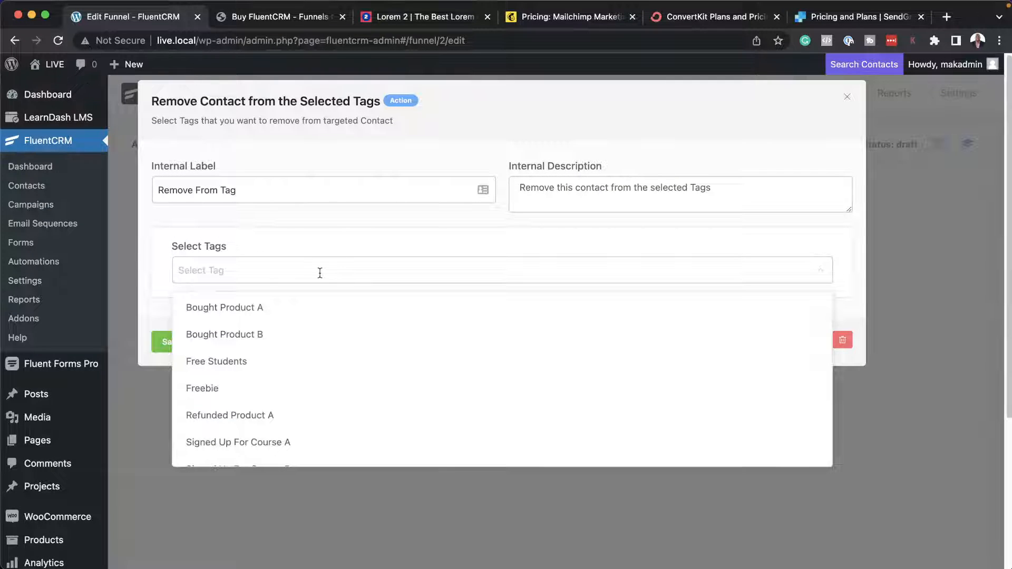
click(285, 419)
click(144, 365)
click(170, 341)
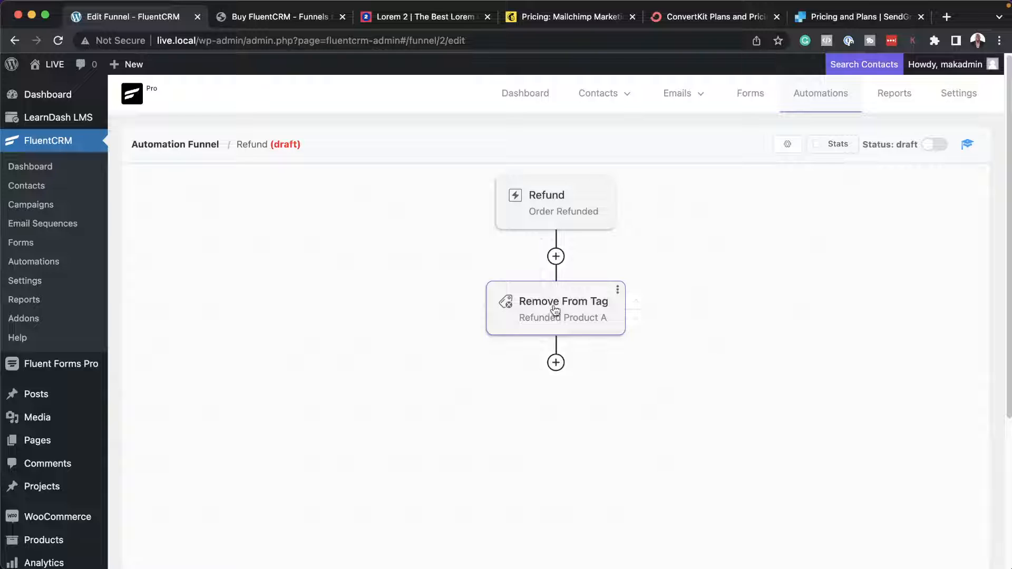
Start adding another block after the Remove From Tag action in the Refund automation.
click(556, 363)
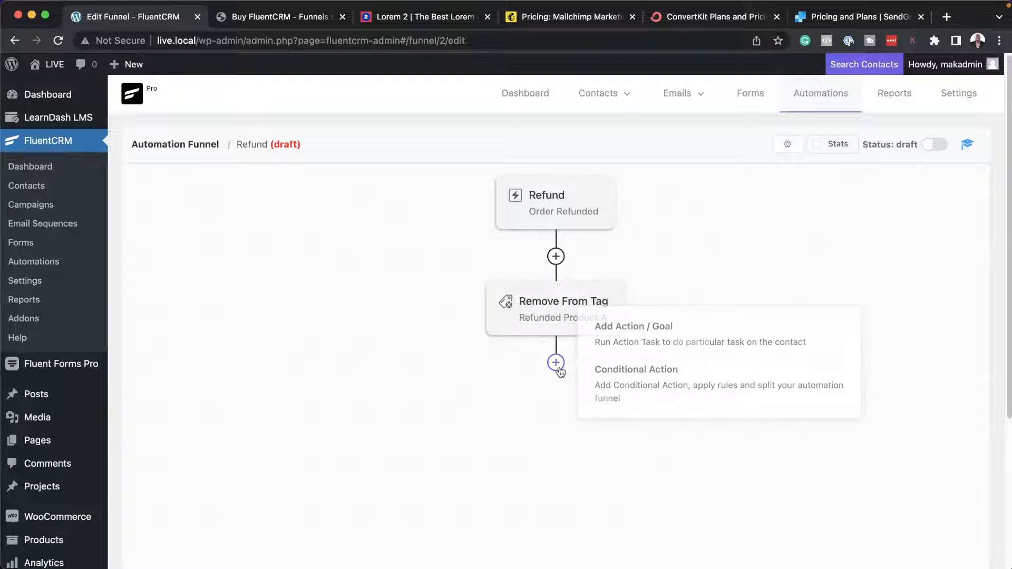
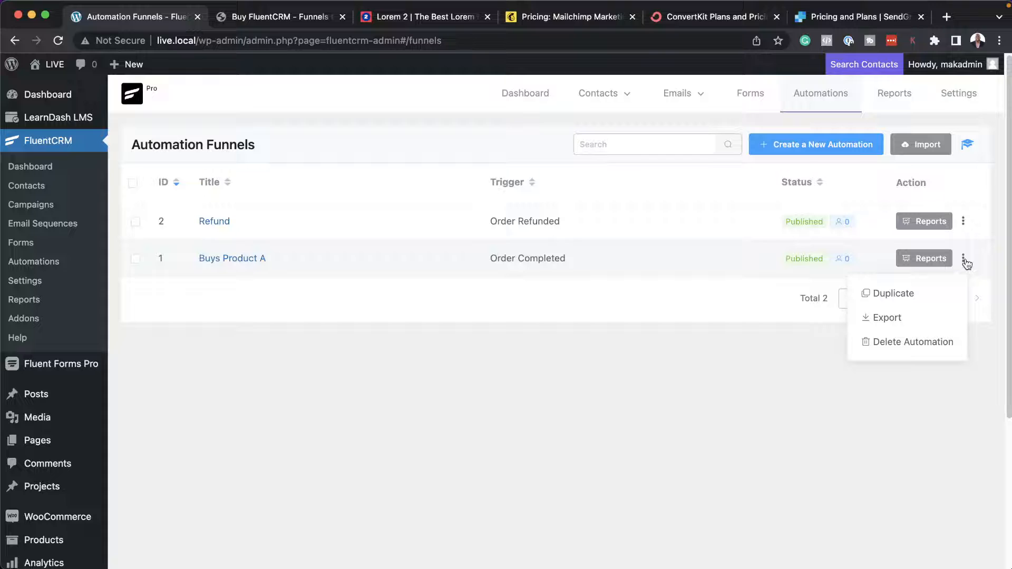
Export the "Buys Product A" automation as a JSON file and open the page for importing automations.
click(887, 318)
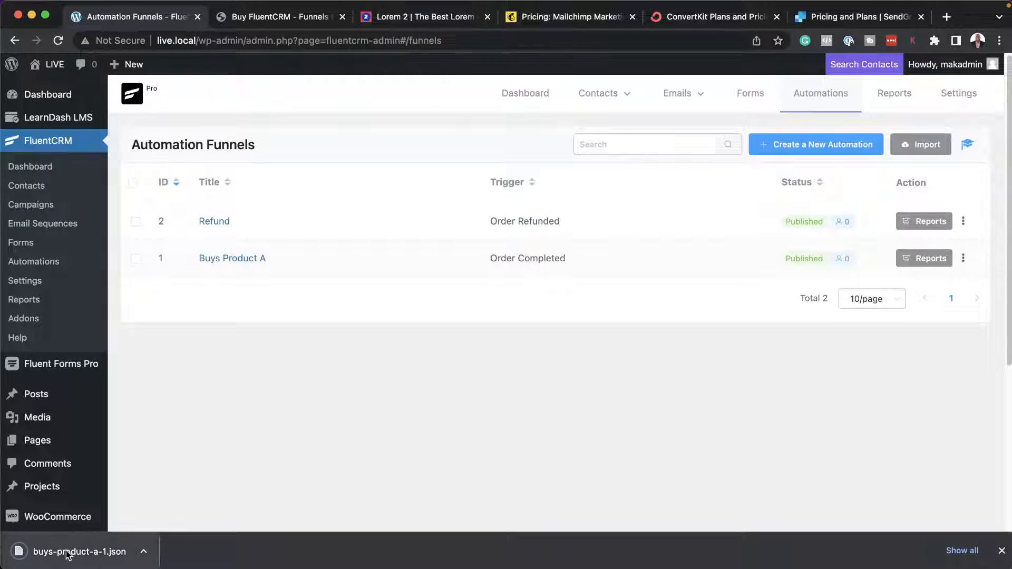
click(1001, 552)
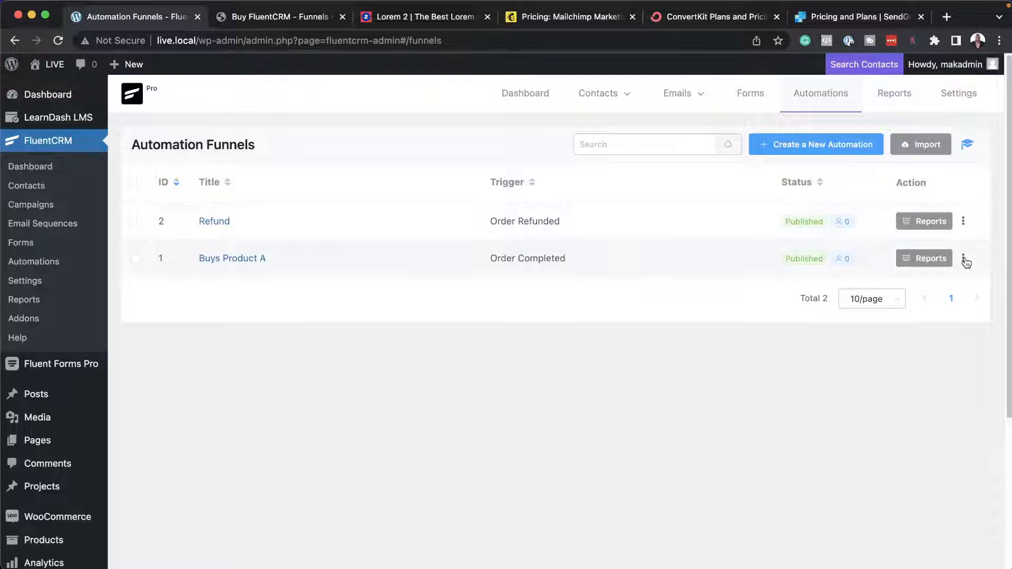
click(964, 258)
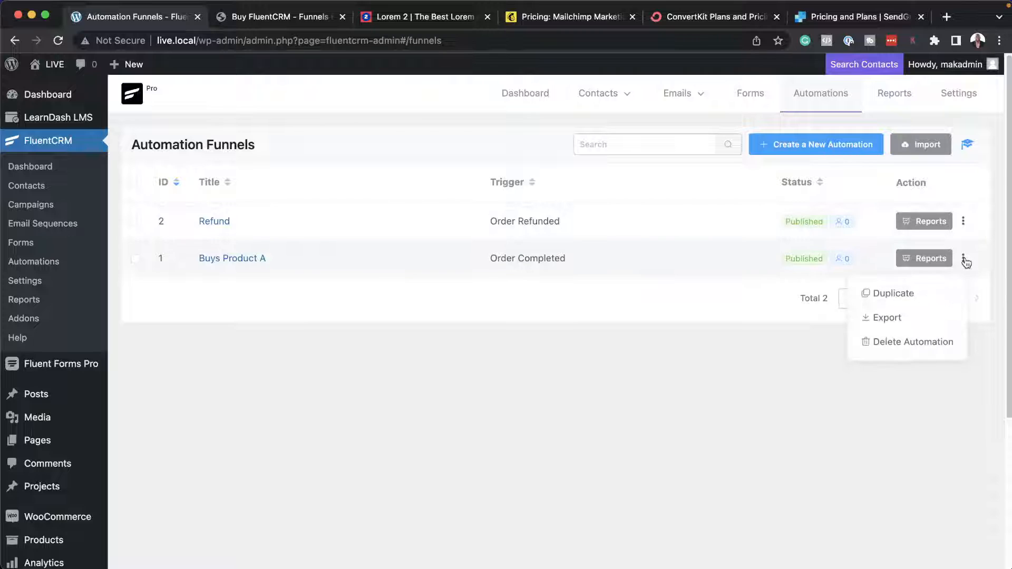
click(535, 358)
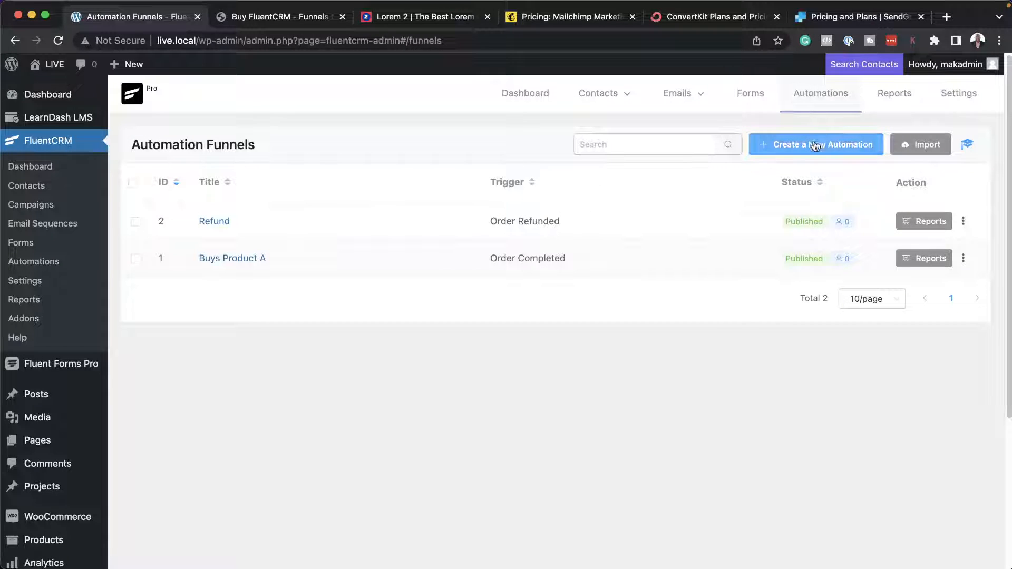
click(925, 144)
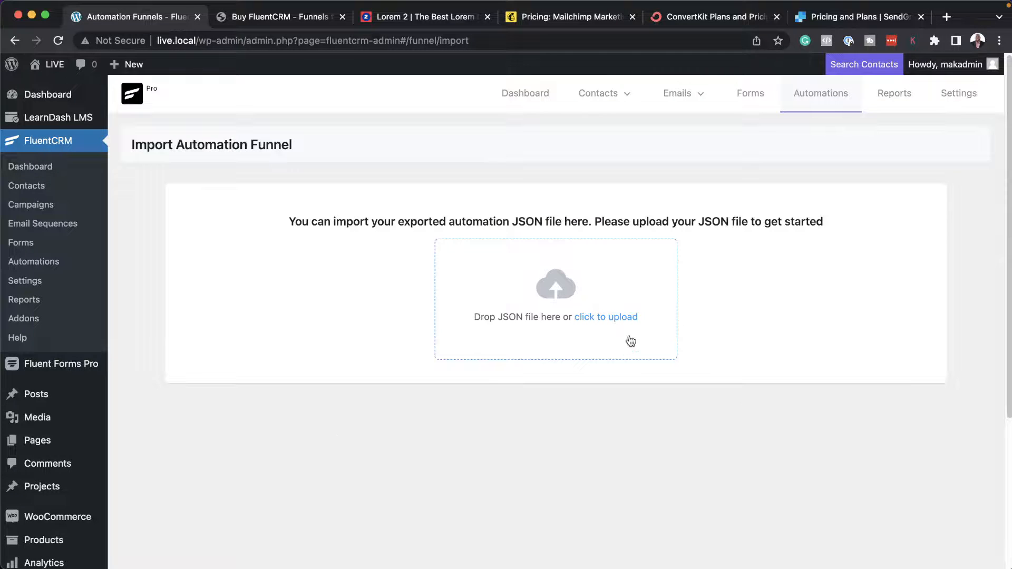
View the list of LearnDash courses.
mouse_move(45, 110)
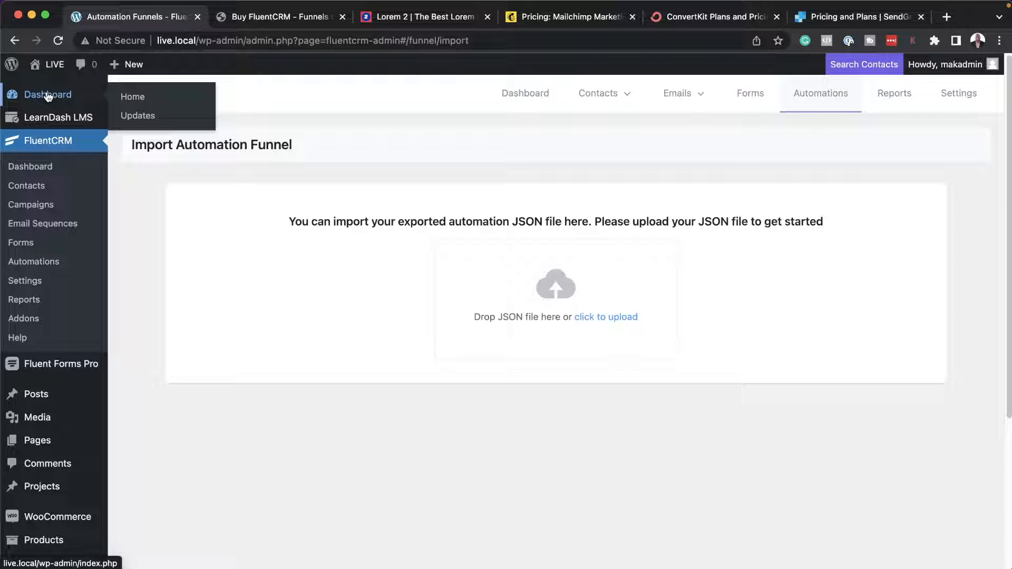
mouse_move(83, 122)
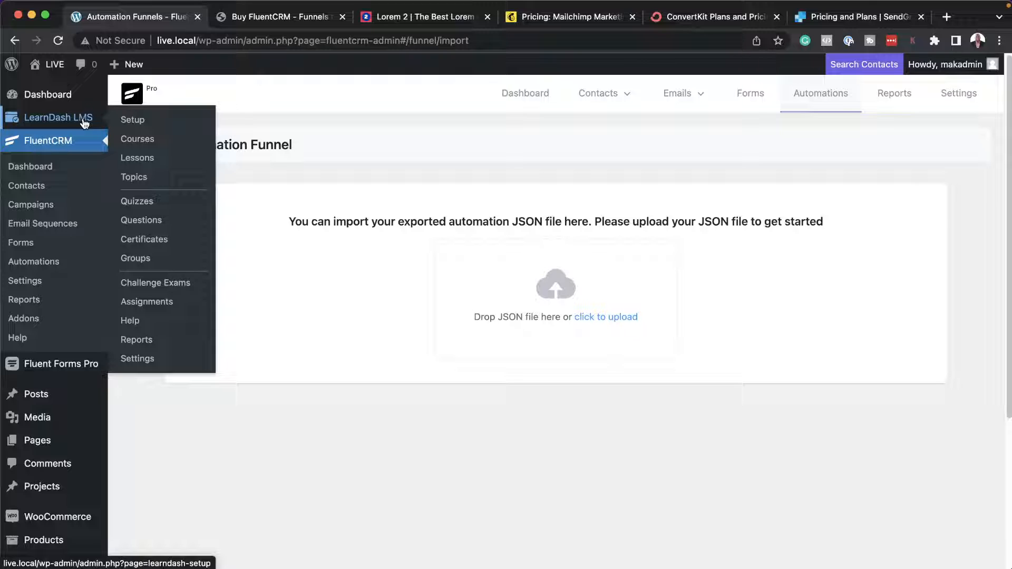
click(151, 140)
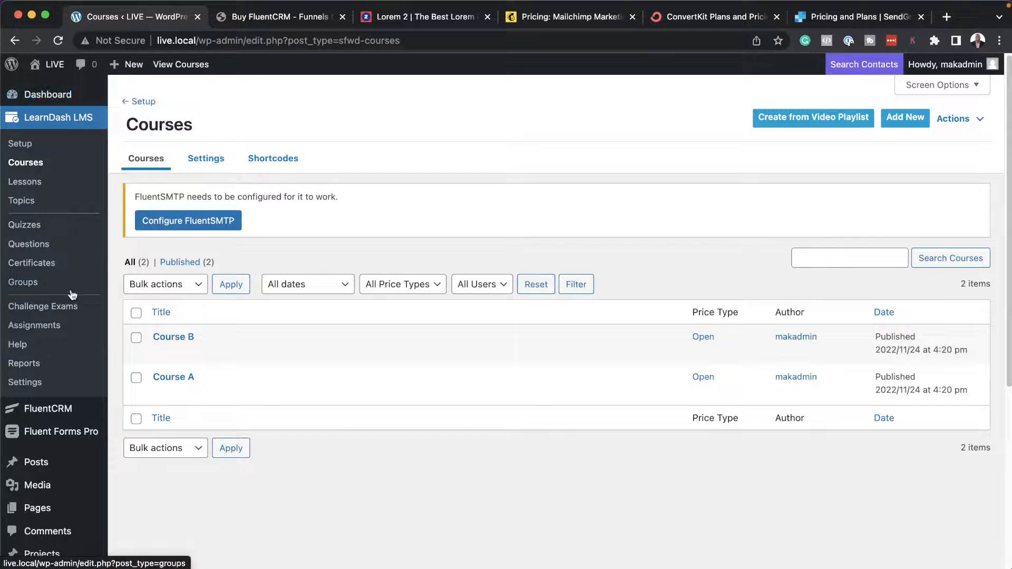
Return to FluentCRM's automations and start a new automation with the internal label "Course A Student".
mouse_move(82, 411)
click(168, 360)
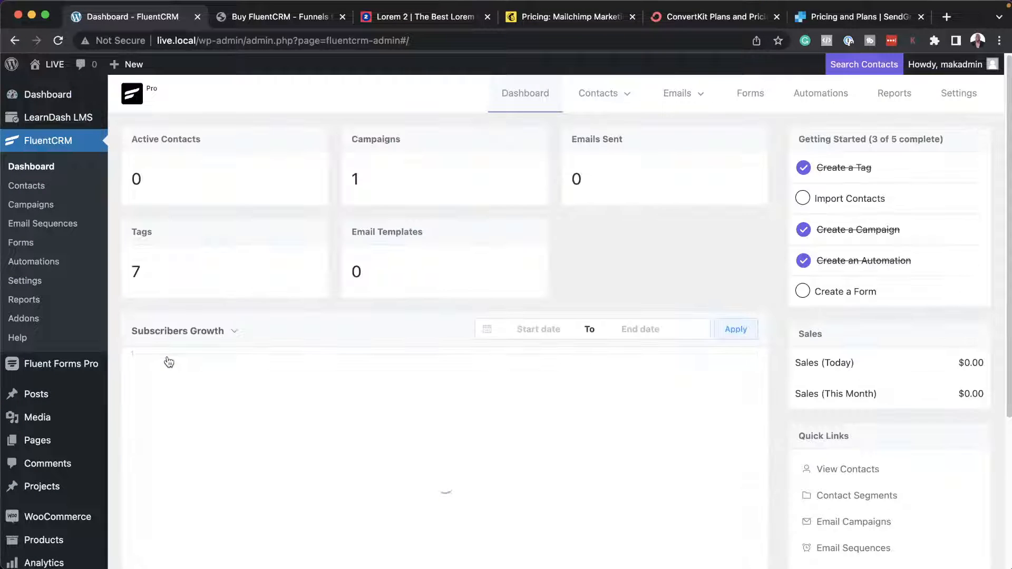
mouse_move(681, 88)
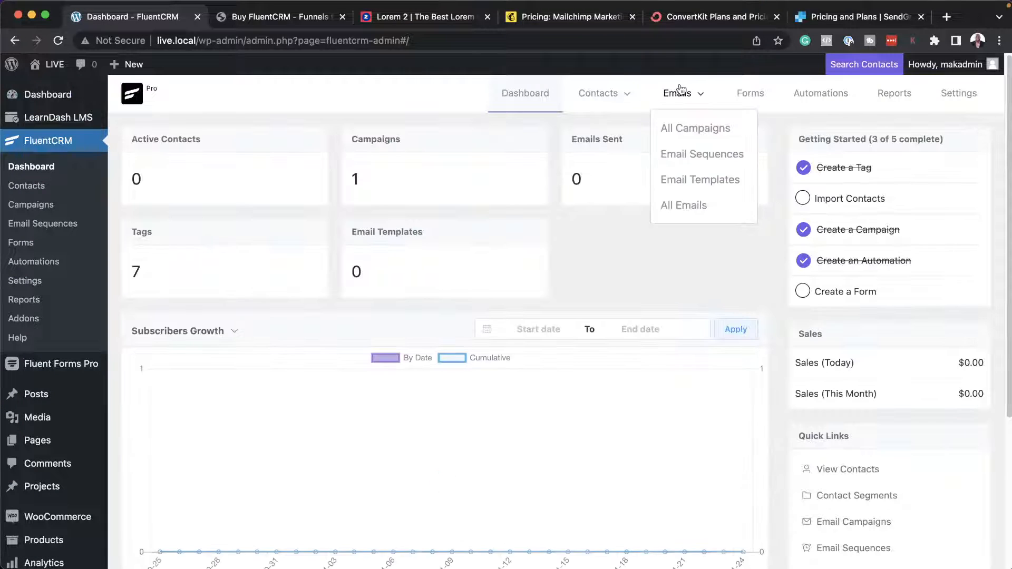
click(821, 99)
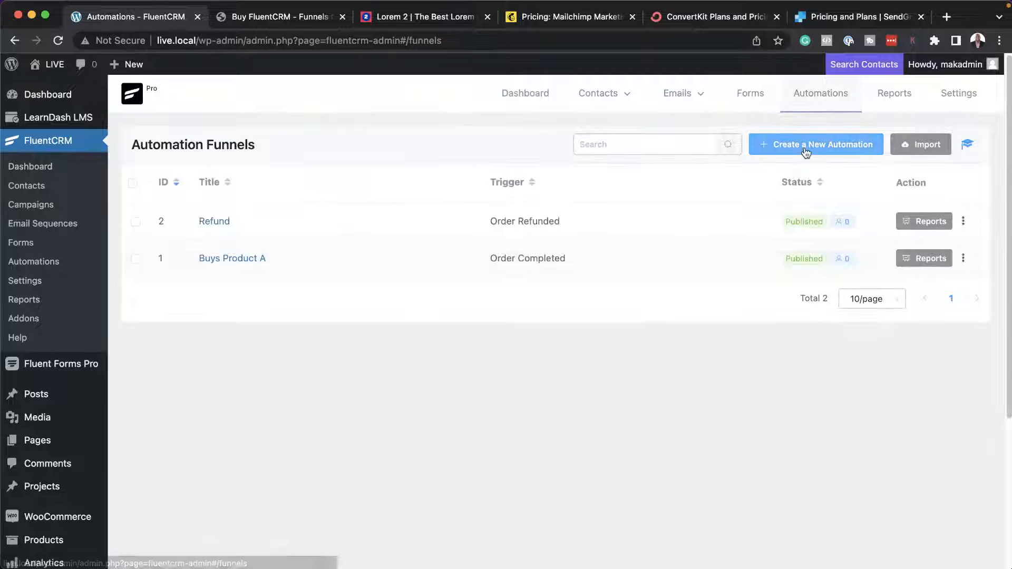
click(806, 150)
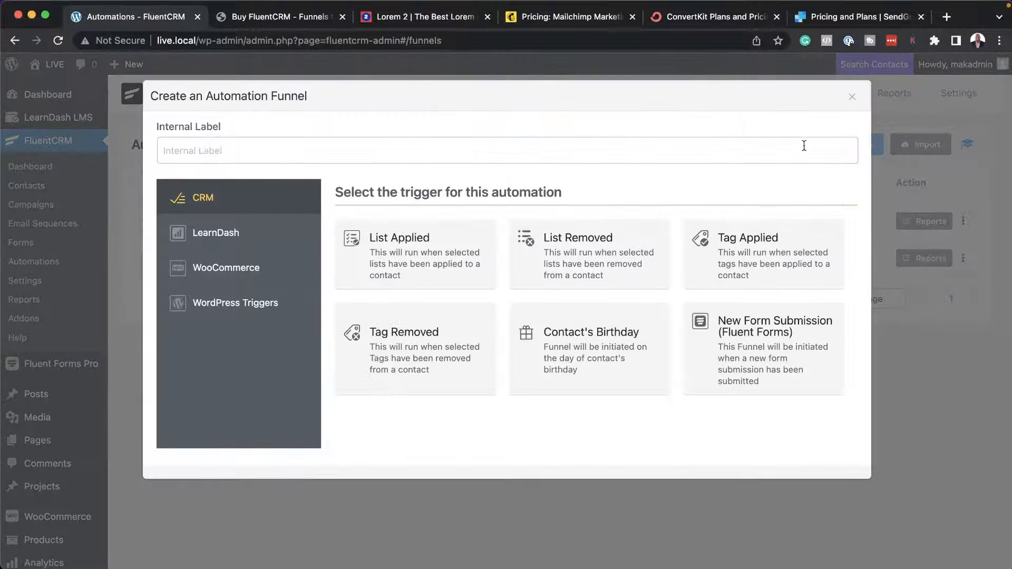
click(281, 152)
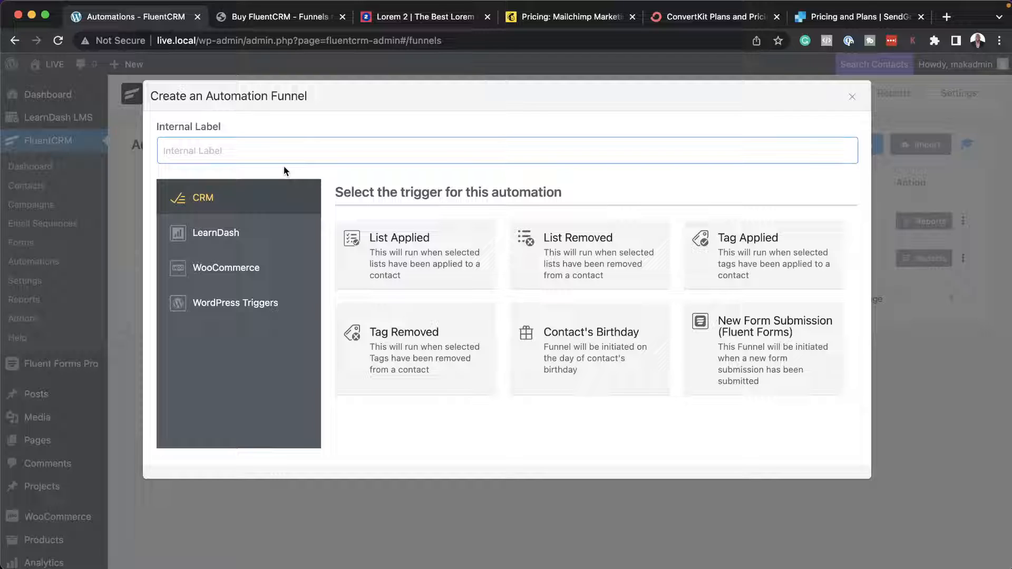
text(Course)
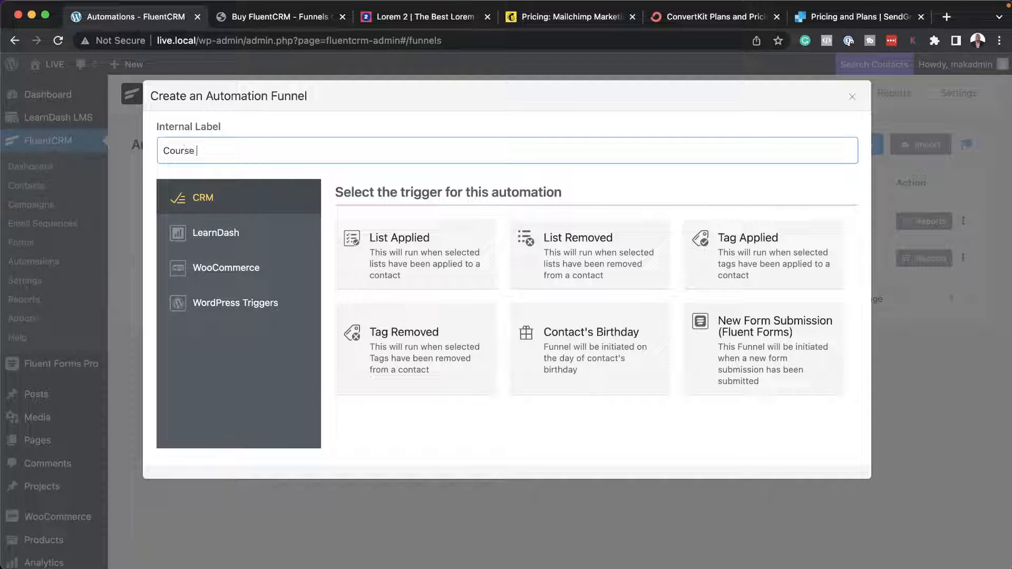
text( A Student)
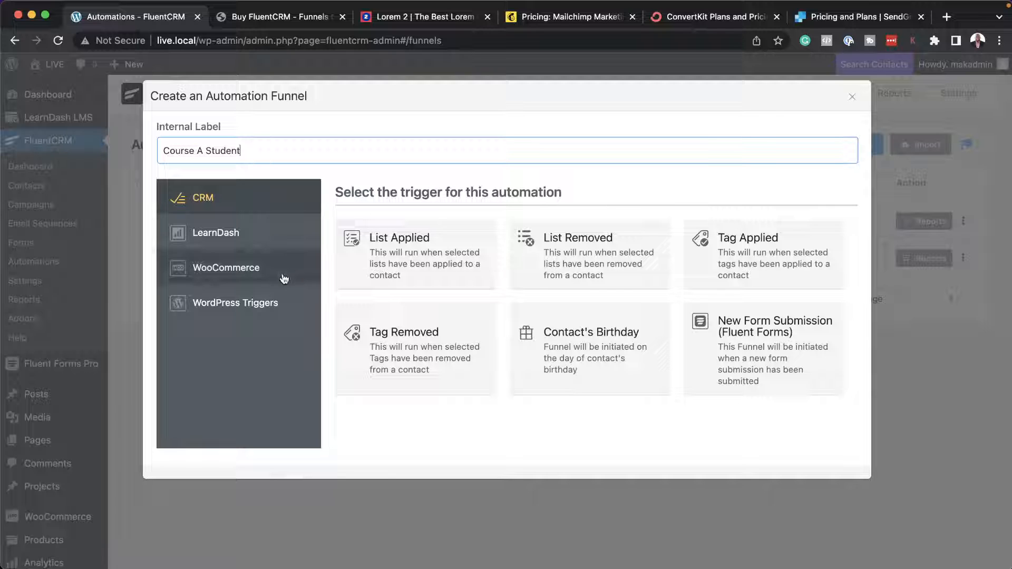
Choose the LearnDash trigger "Enrolls in a Course" for the new automation and create the funnel.
click(235, 234)
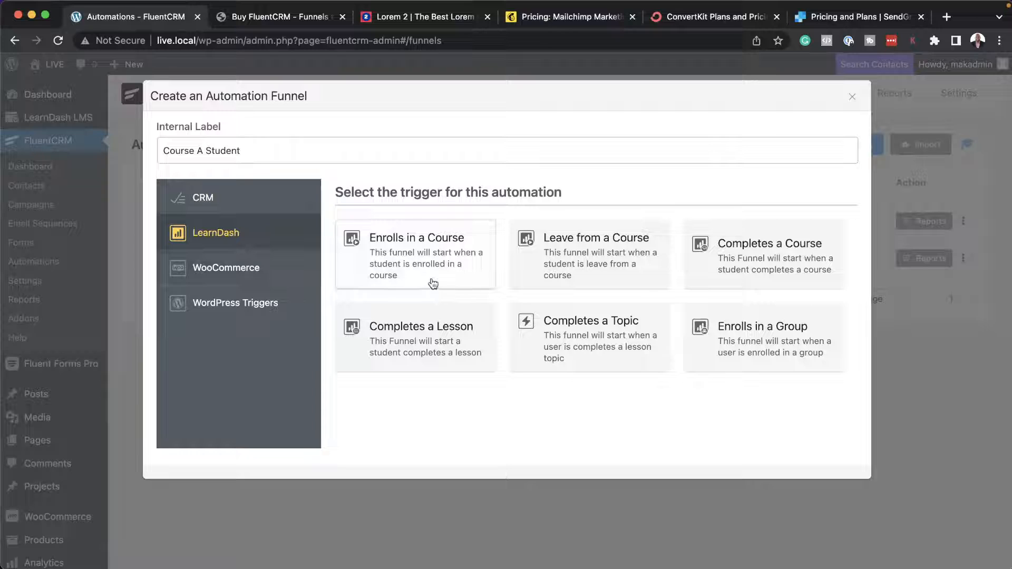
click(753, 258)
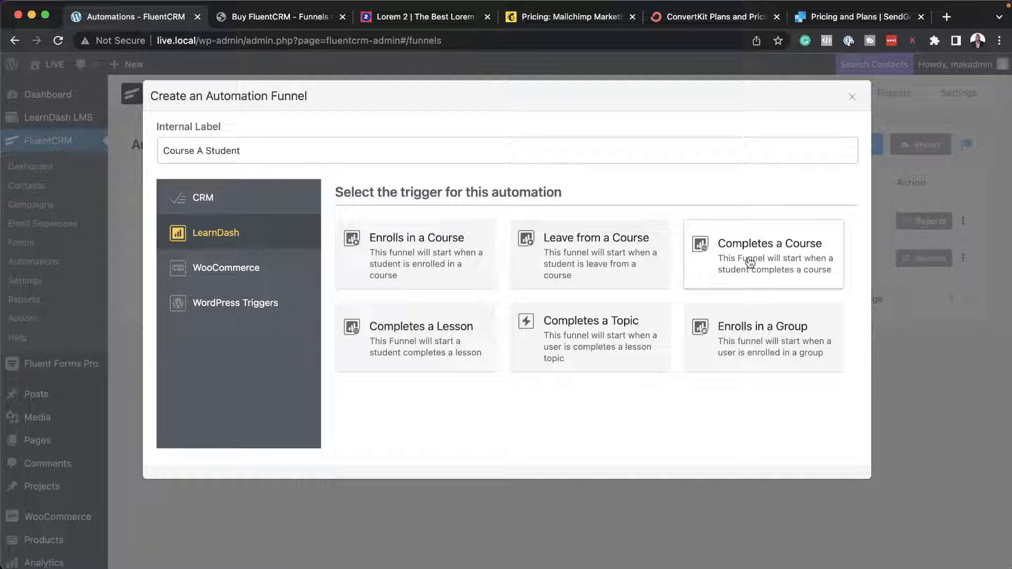
click(637, 271)
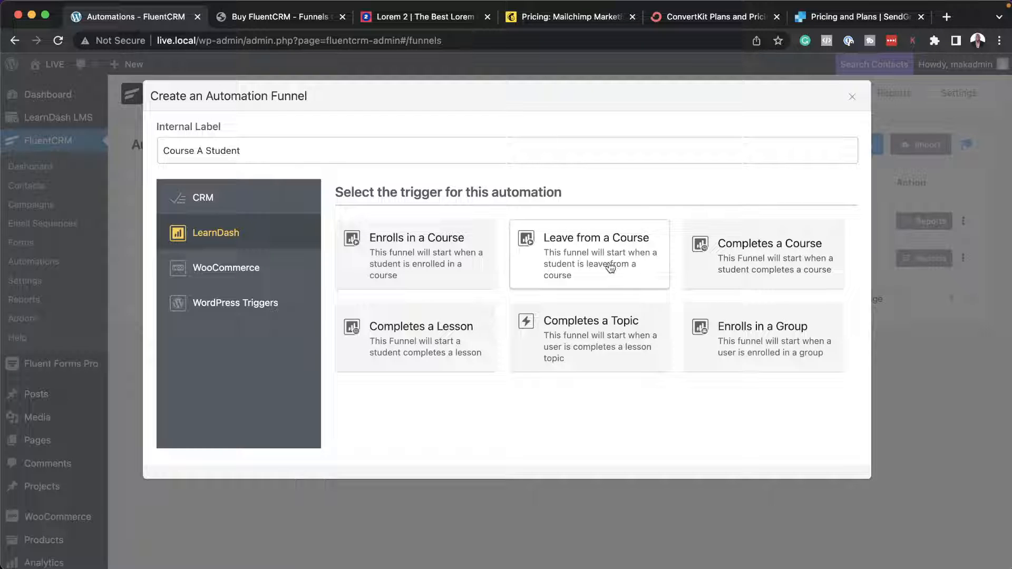
click(418, 258)
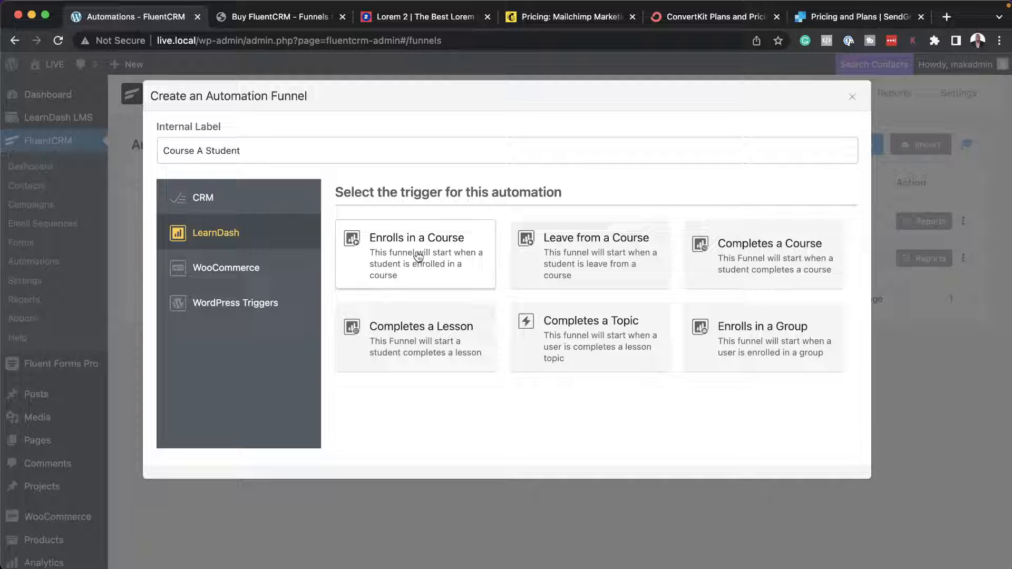
click(418, 258)
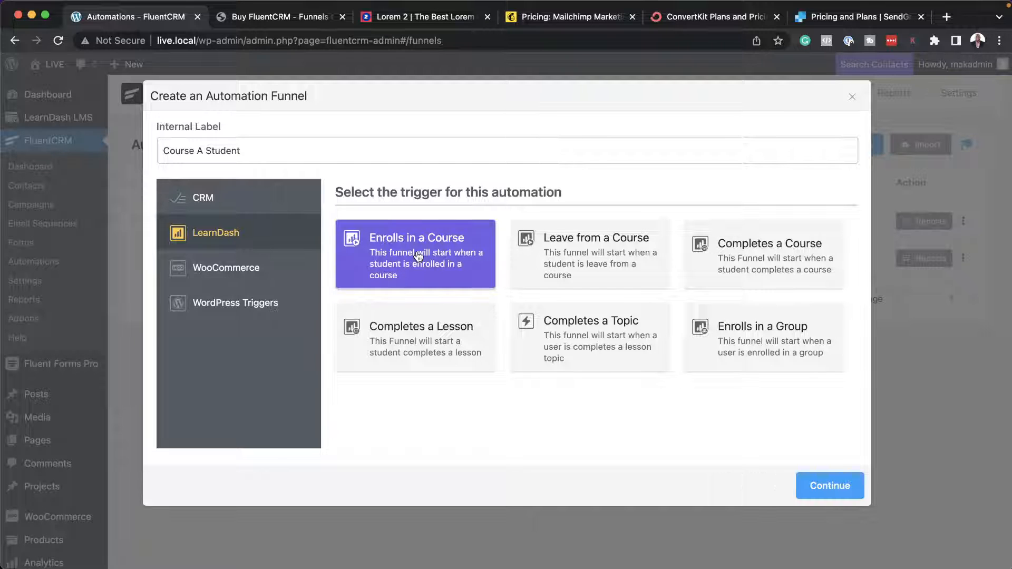
click(839, 489)
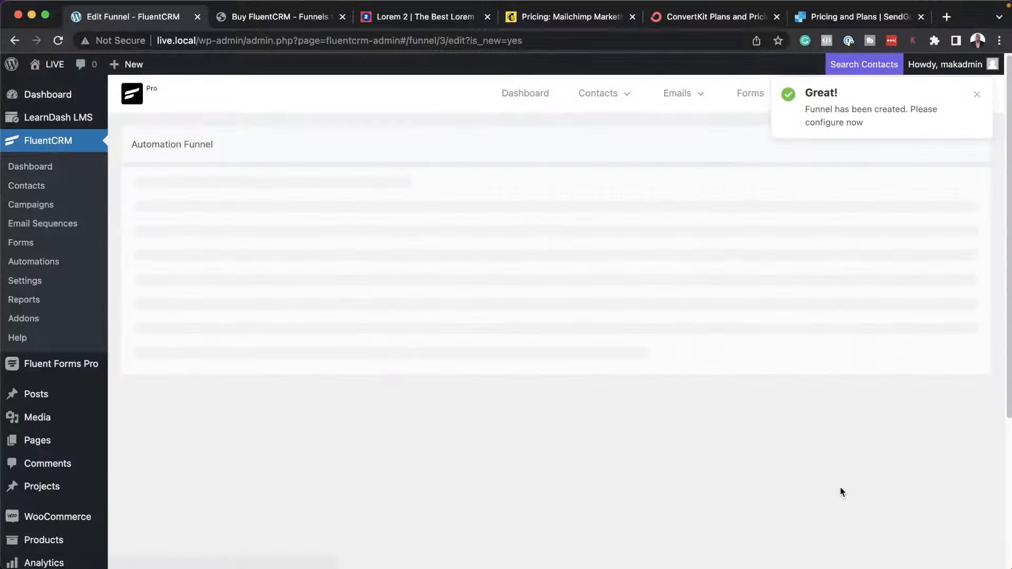
Limit the Course A Student automation's trigger to the target course Course A and save its settings.
scroll(351, 369, down, 3)
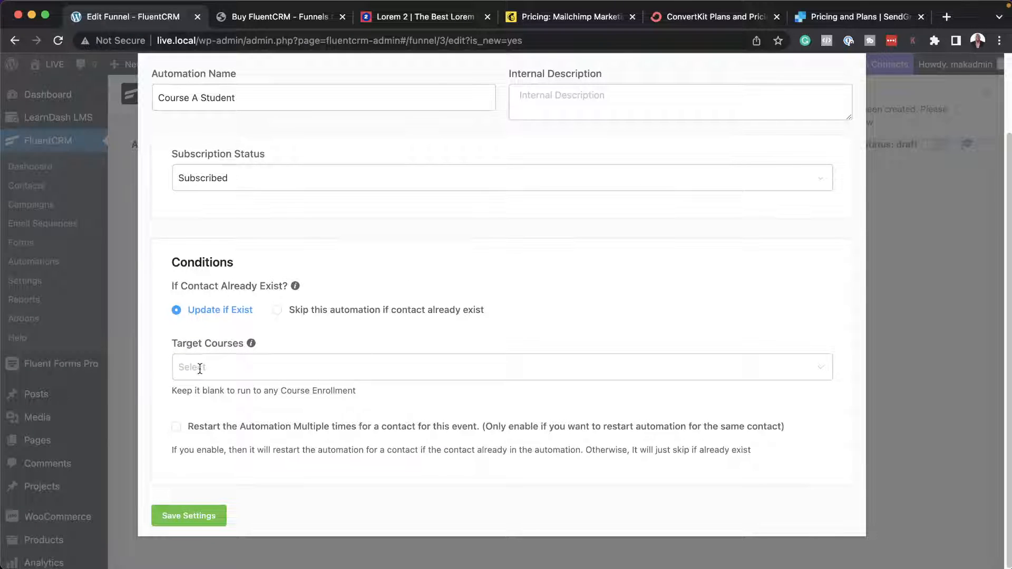
click(200, 369)
click(244, 431)
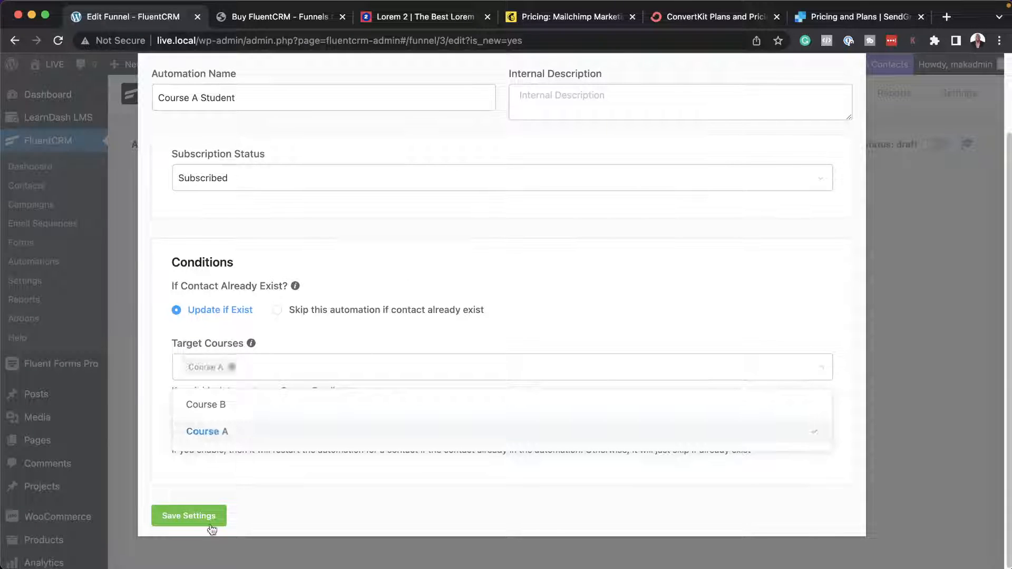
click(192, 519)
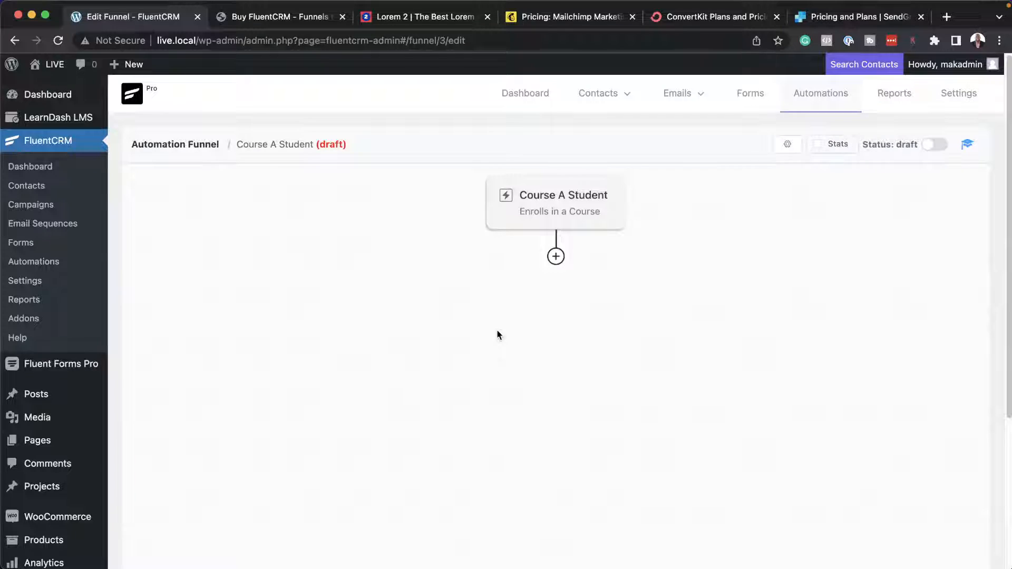
Add an Apply Tag action with the tag "Signed Up For Course A" after the enrollment trigger and save it.
click(556, 258)
scroll(521, 346, down, 4)
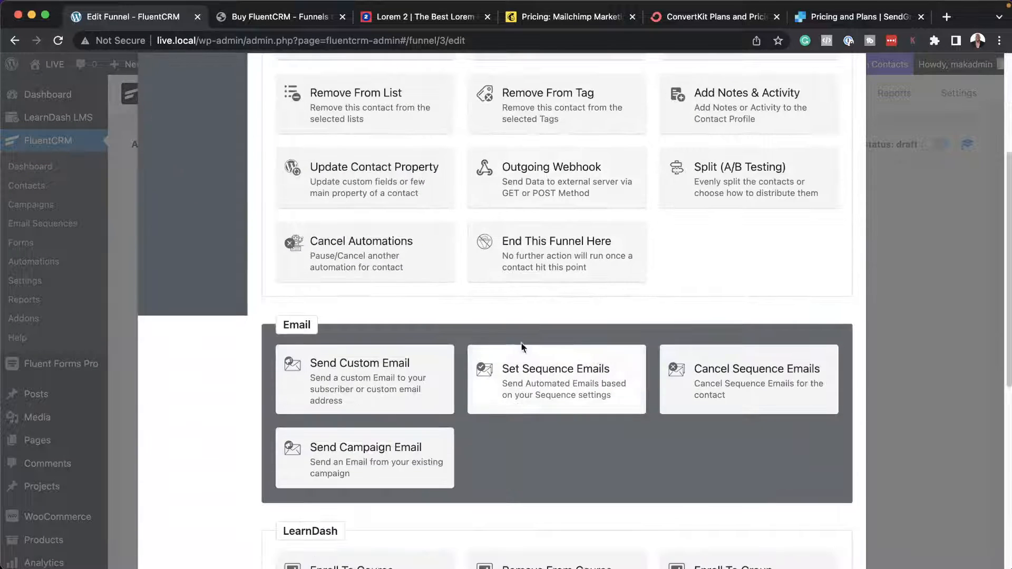
scroll(521, 346, down, 5)
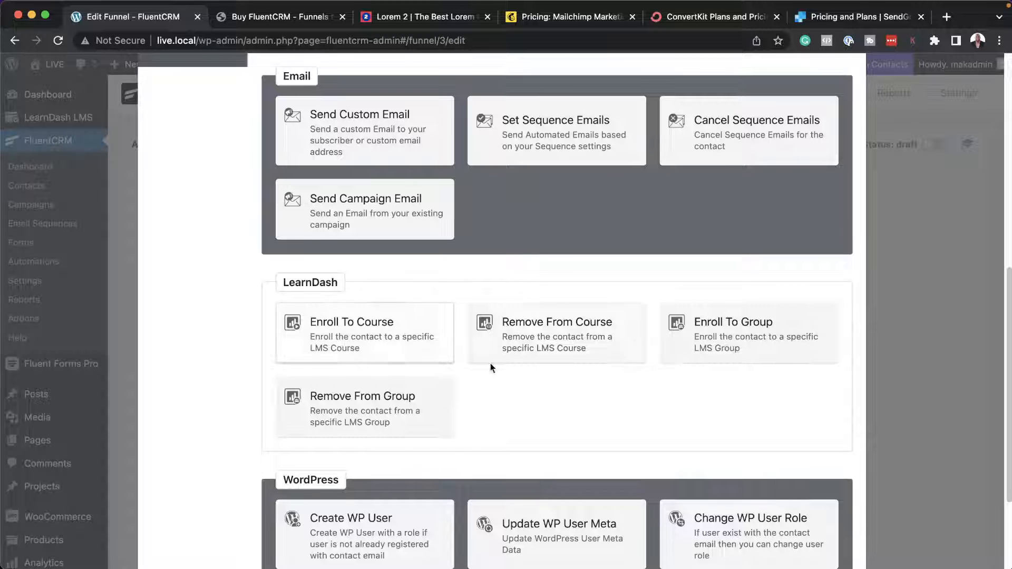
scroll(600, 380, up, 10)
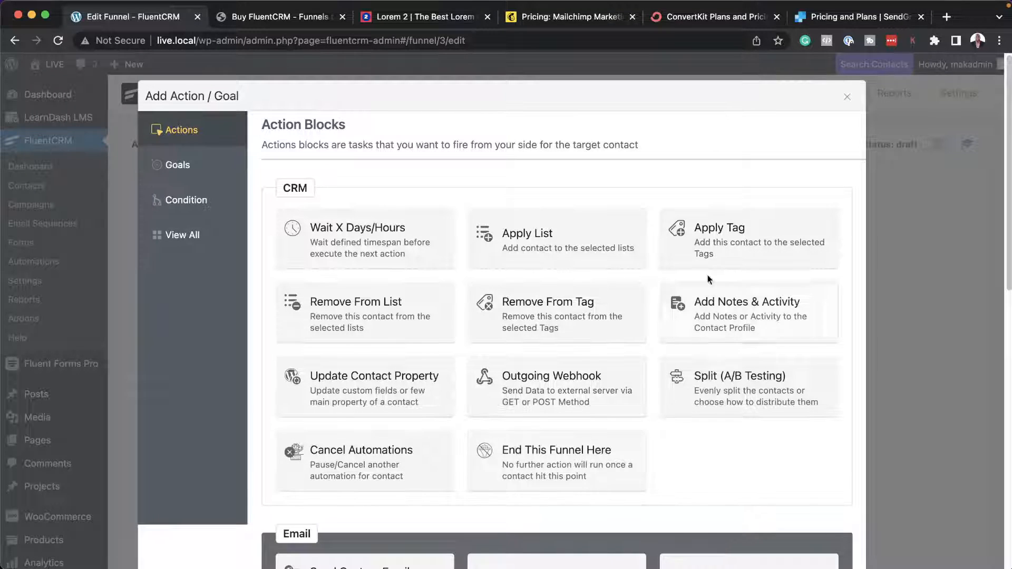
click(699, 243)
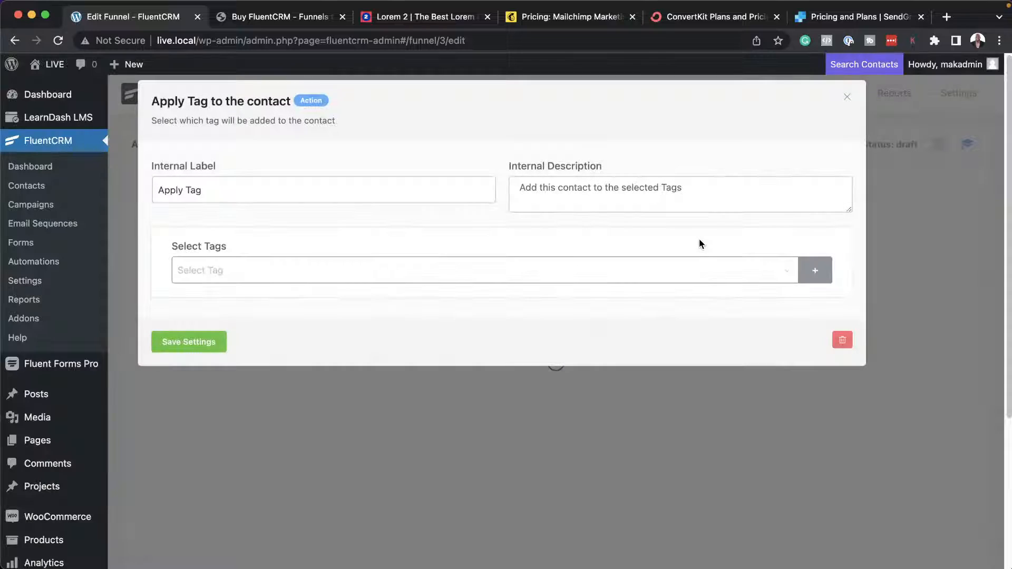
click(223, 270)
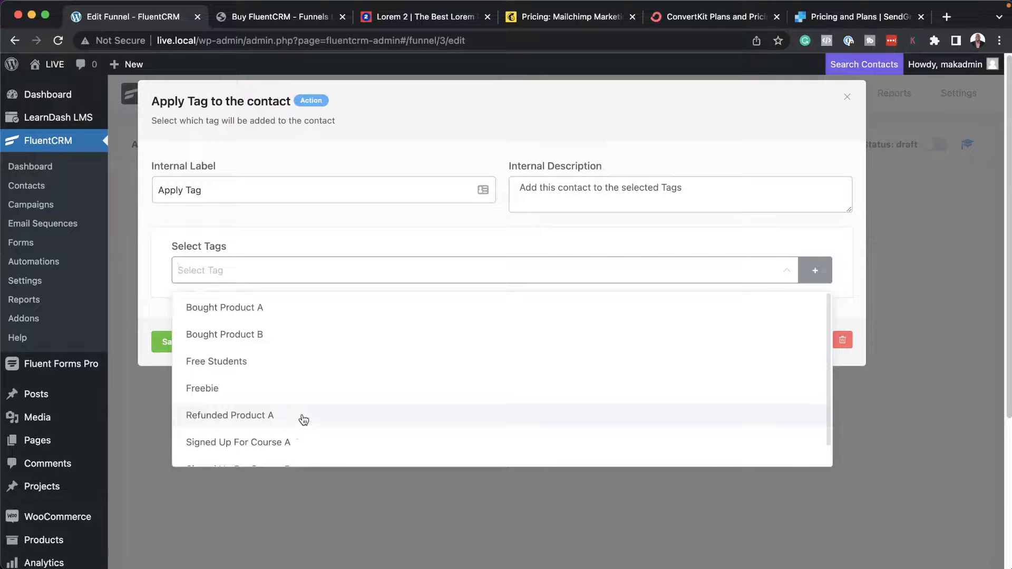
scroll(308, 416, down, 1)
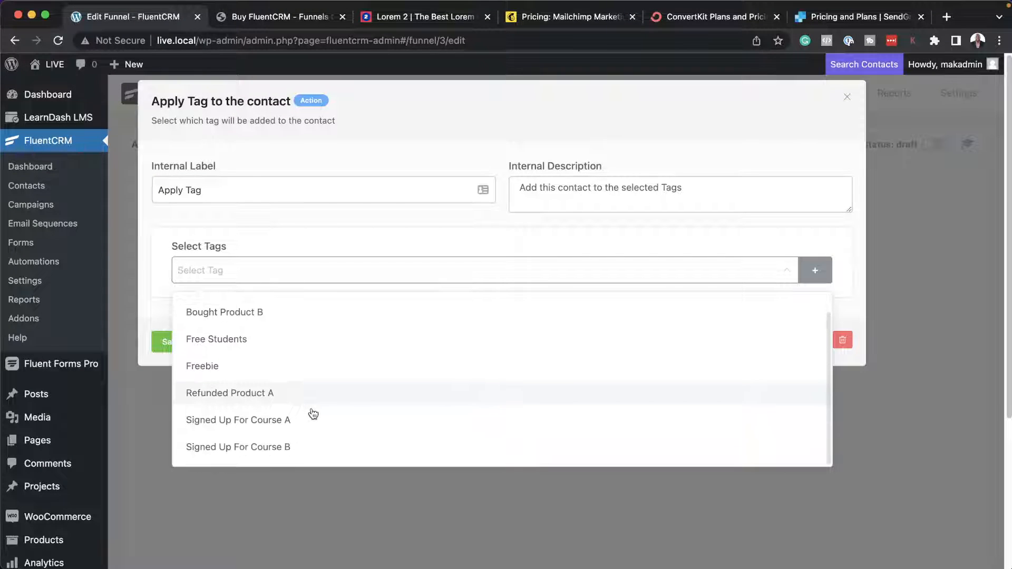
click(231, 420)
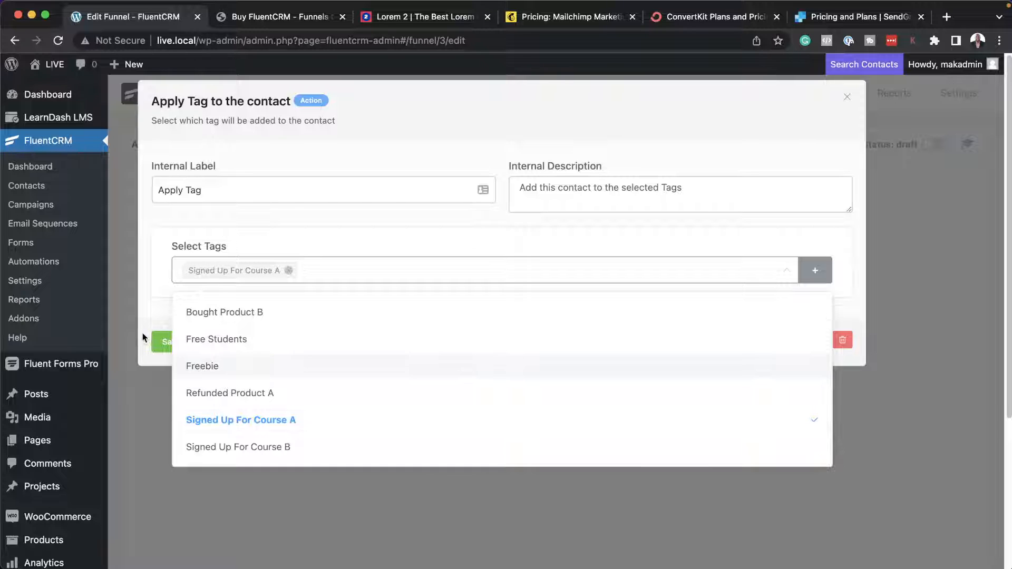
click(146, 360)
click(163, 346)
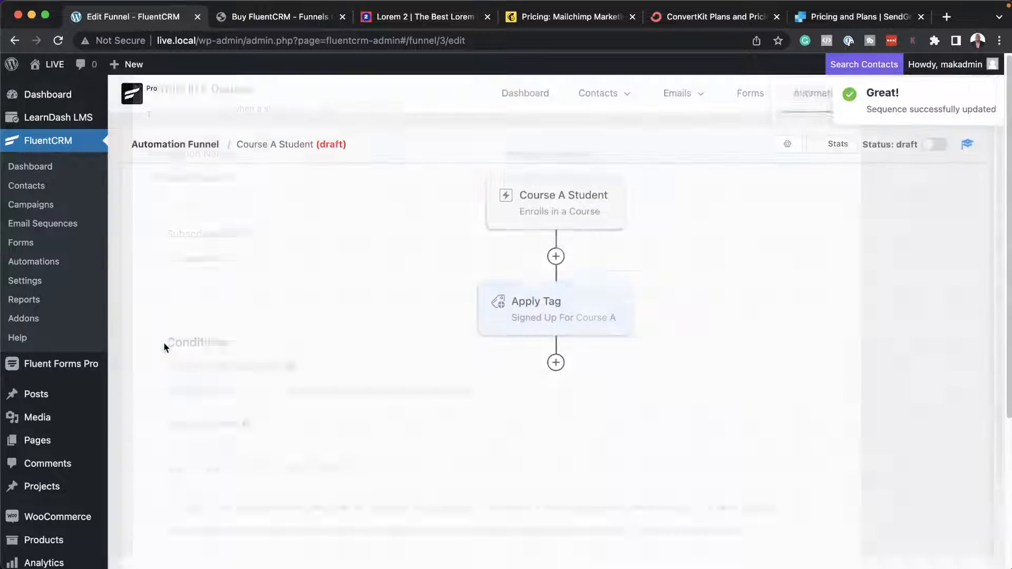
Add a Send Custom Email action after the Apply Tag action and write "Welcome" in the email body.
click(555, 363)
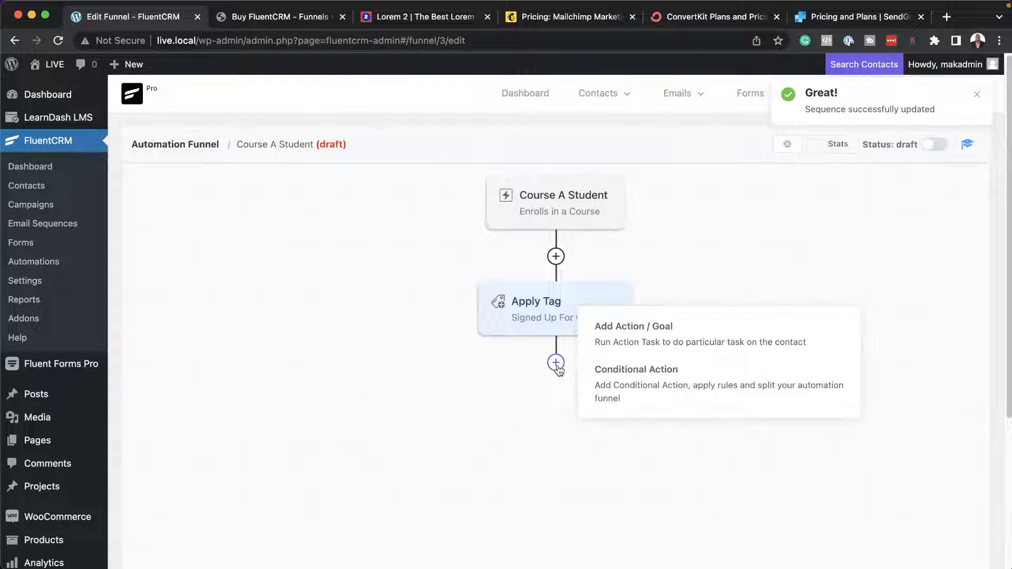
click(626, 339)
scroll(604, 337, down, 4)
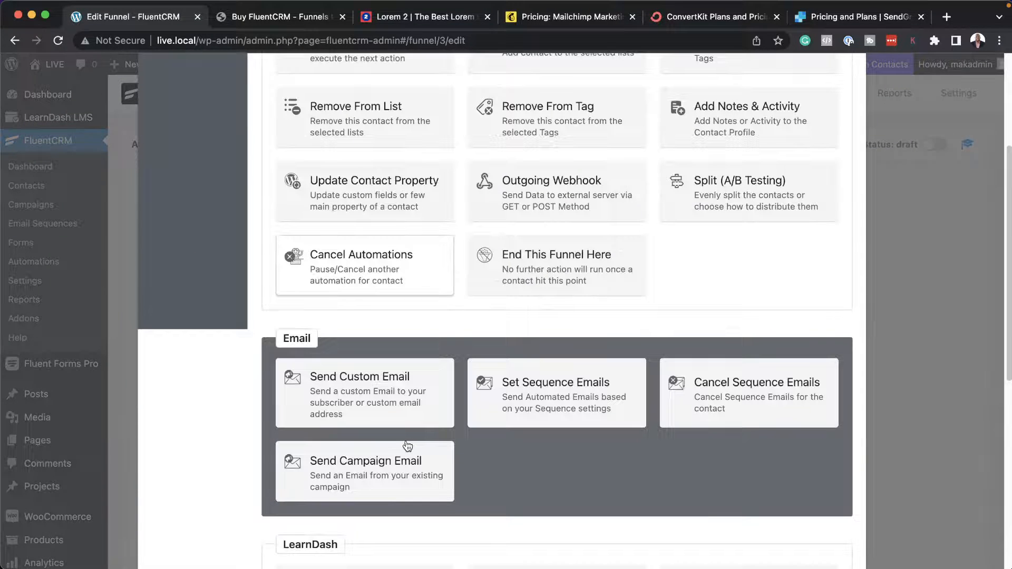
click(387, 385)
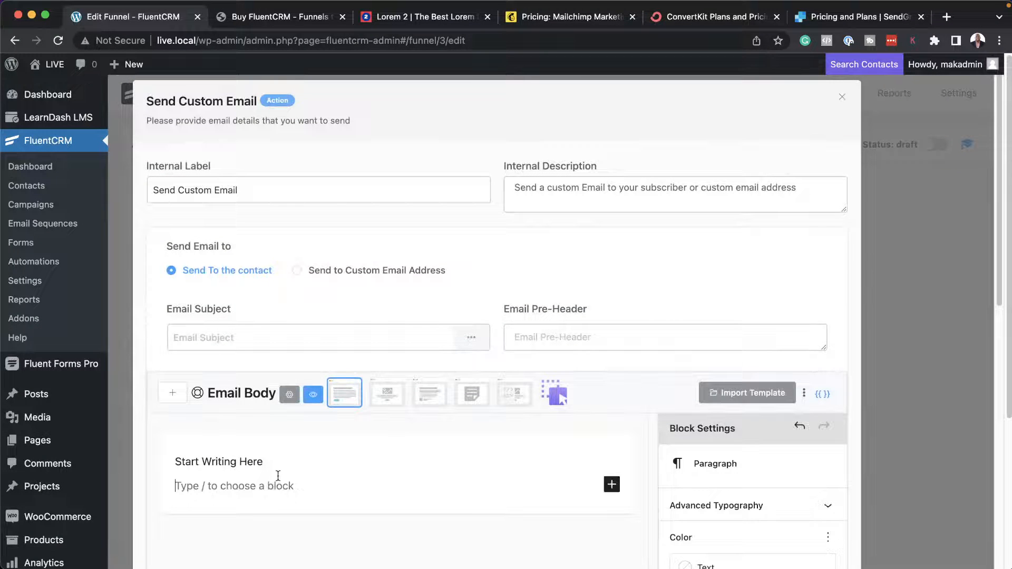
text(Welcome)
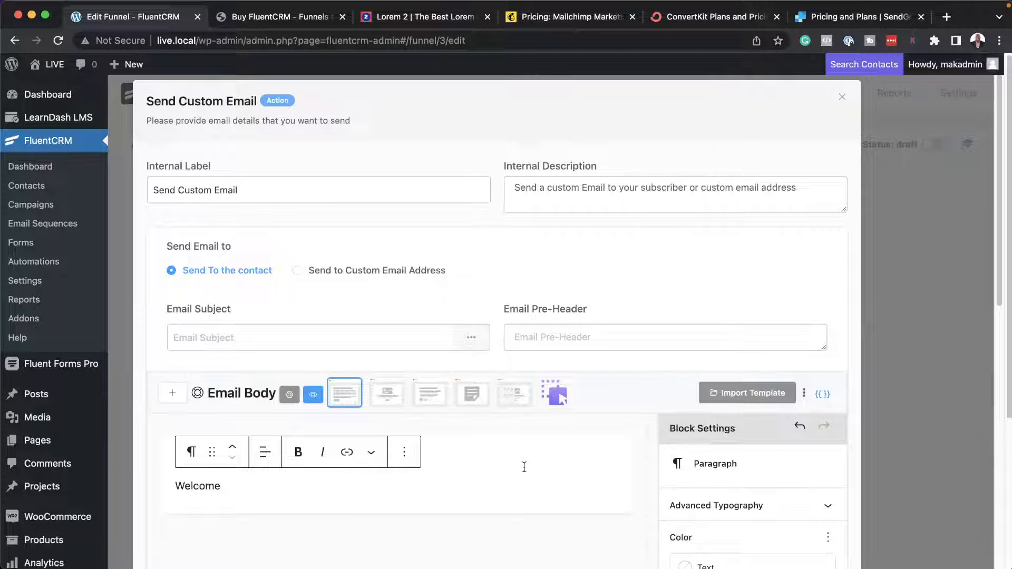
scroll(520, 452, down, 10)
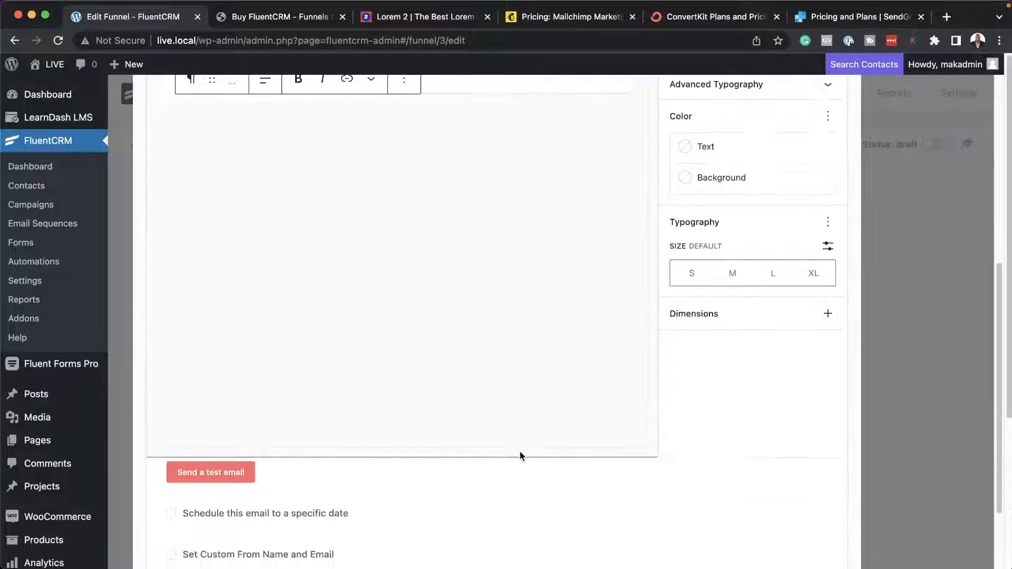
click(193, 515)
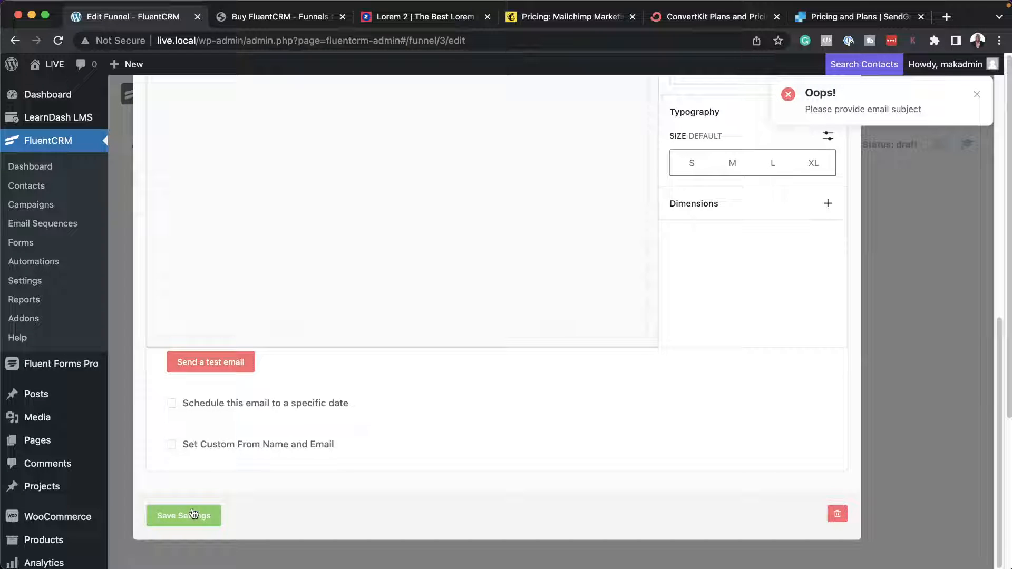
Set the custom email's subject to "Welcome" and save the action's settings.
scroll(522, 287, up, 10)
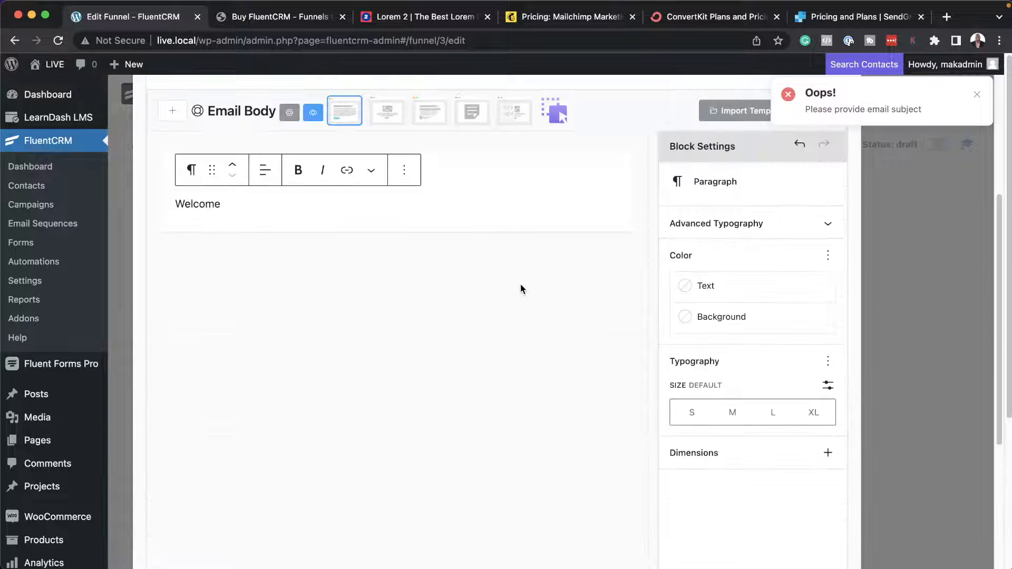
click(388, 221)
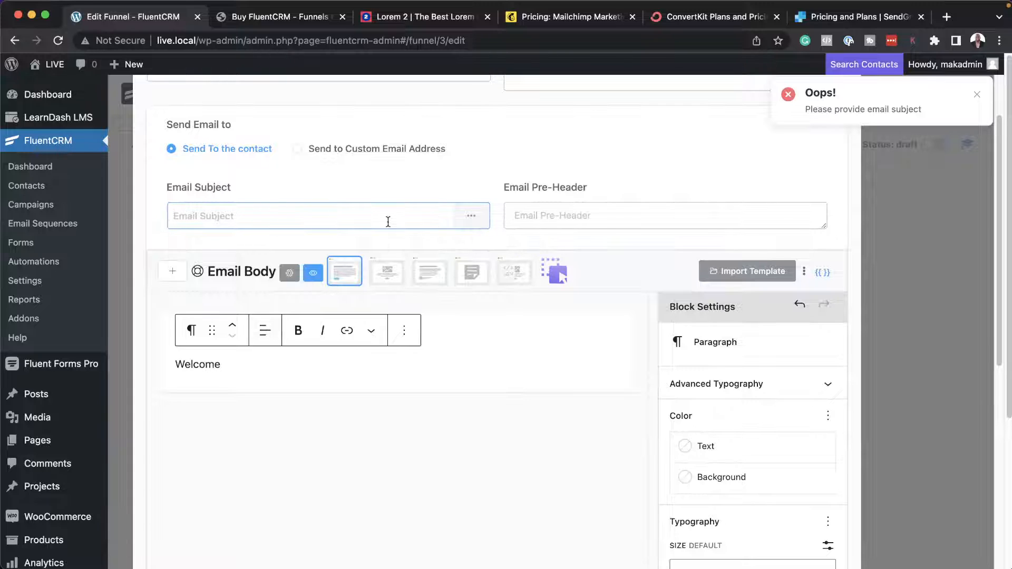
text(Welcome)
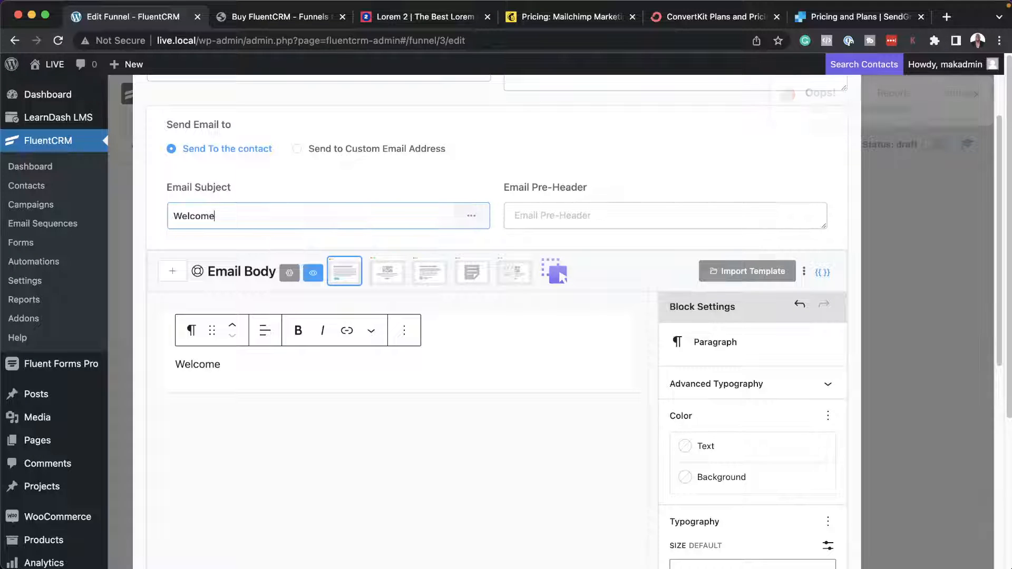
scroll(591, 416, down, 8)
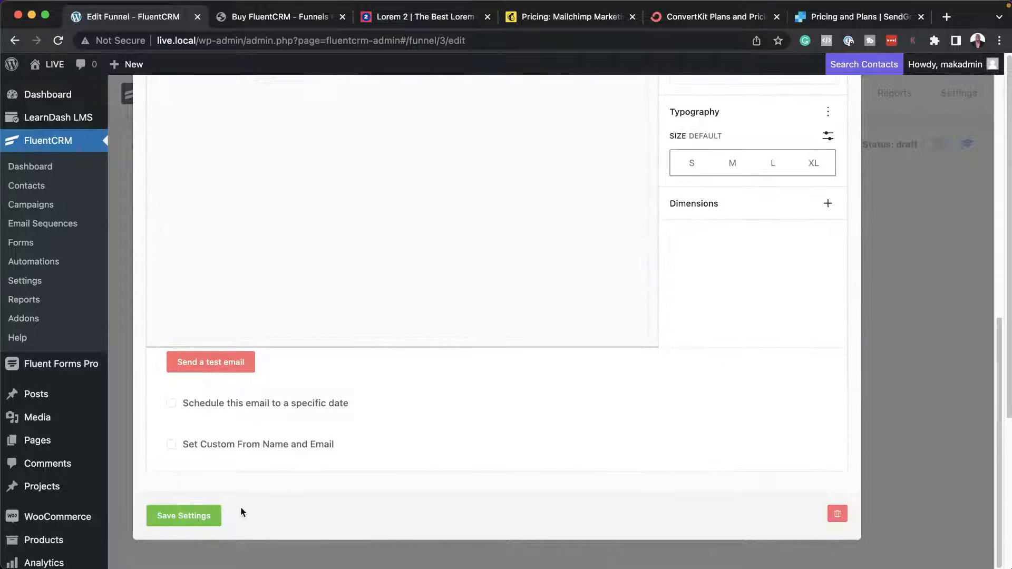
click(206, 518)
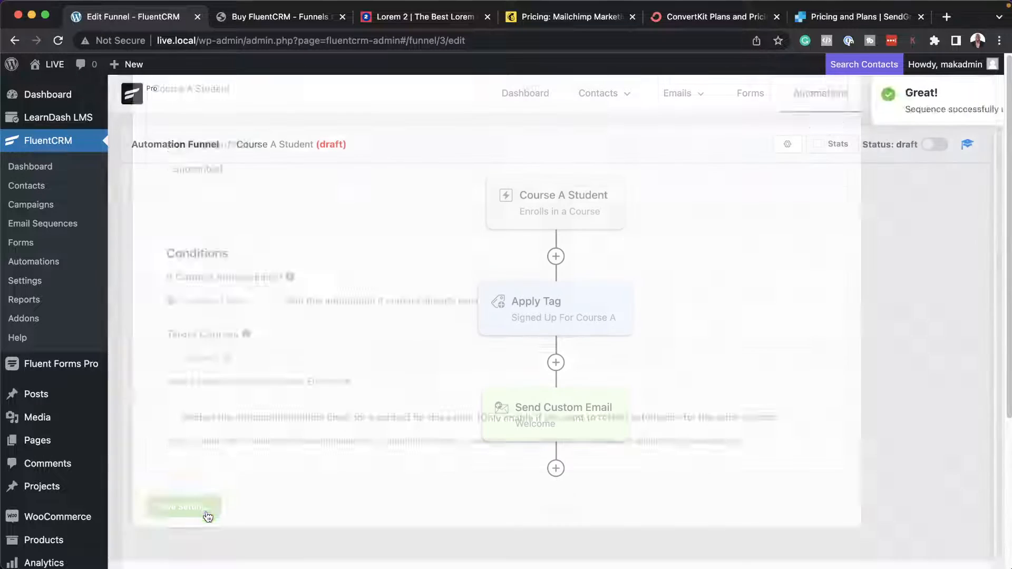
mouse_move(555, 468)
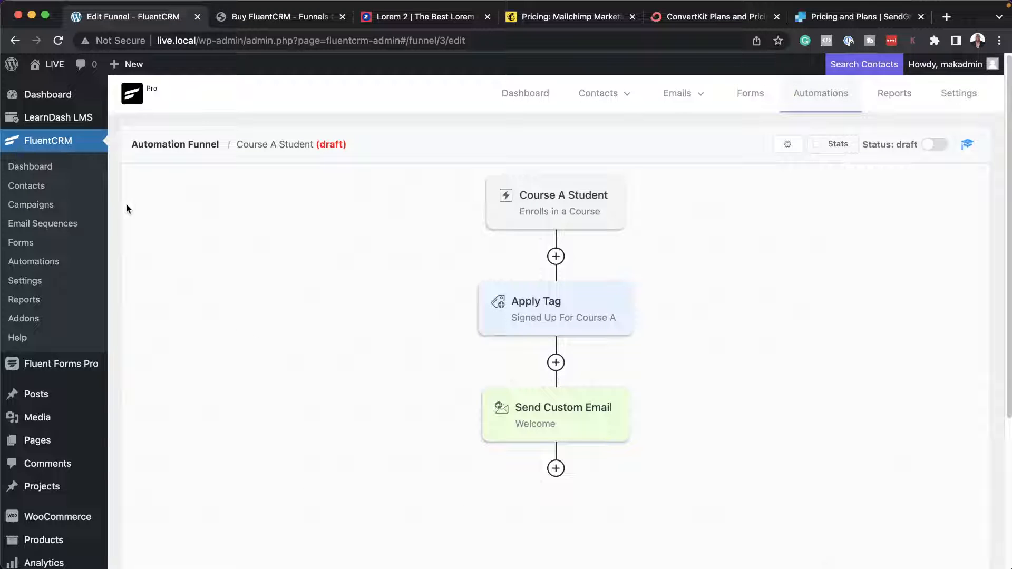
mouse_move(58, 121)
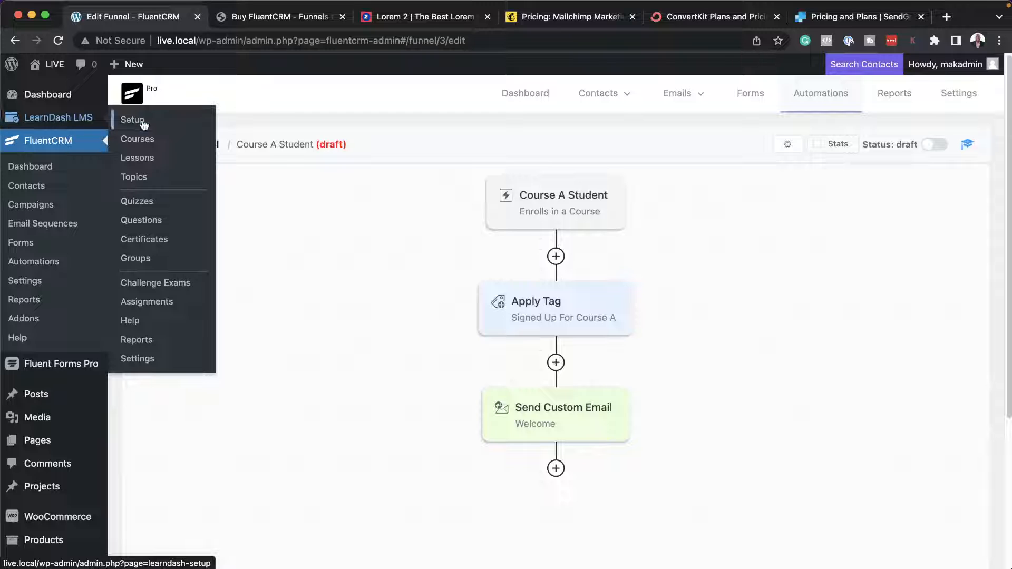
scroll(864, 272, down, 1)
scroll(864, 271, down, 5)
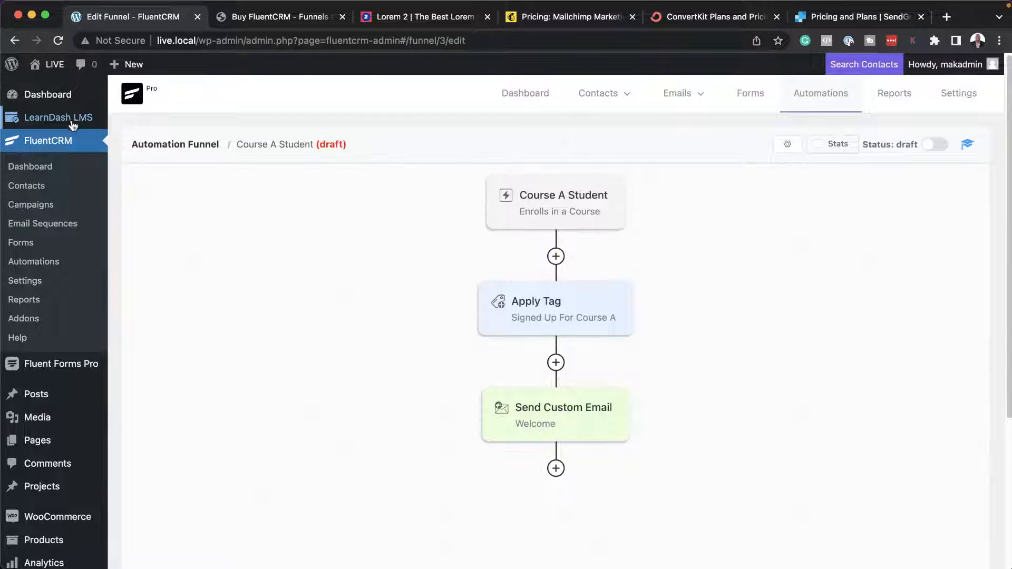
Go to the LearnDash courses and open Course A in the course builder.
mouse_move(72, 125)
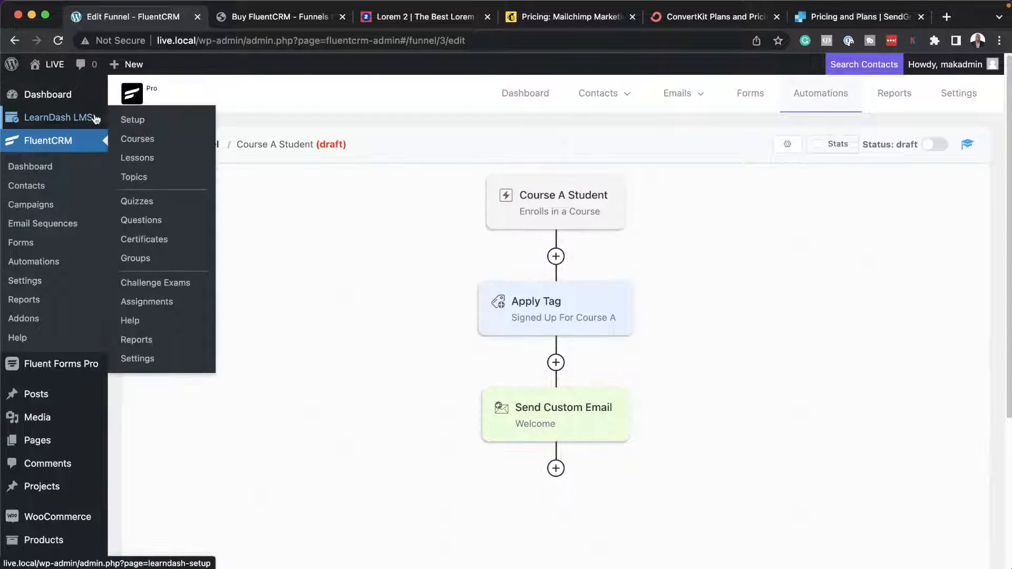
click(148, 144)
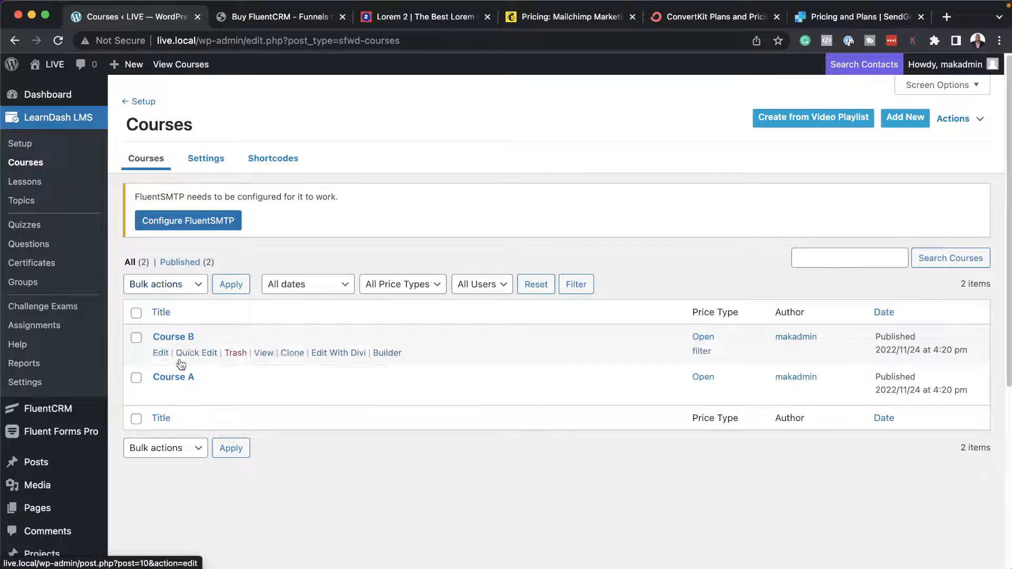
click(161, 394)
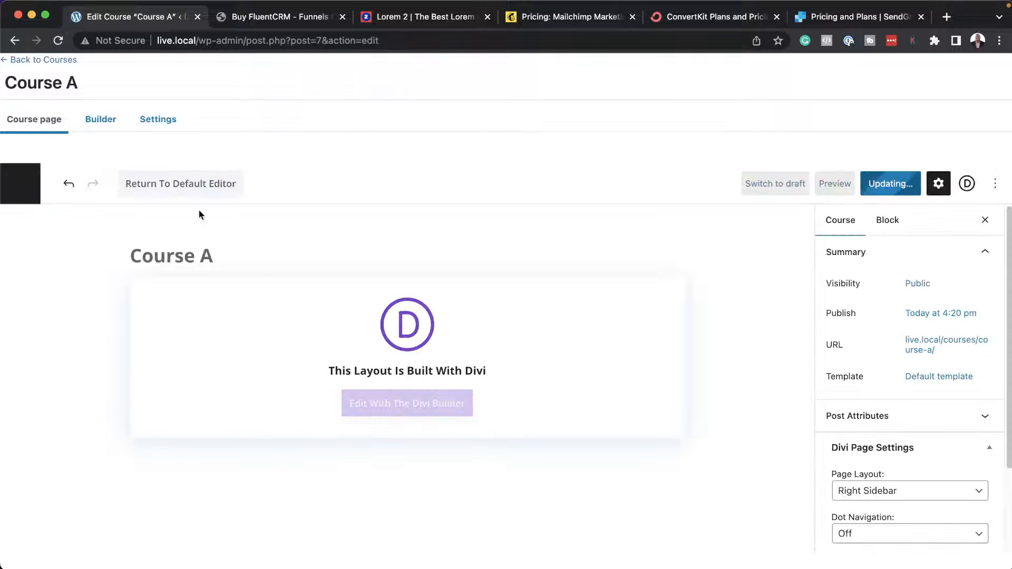
click(102, 124)
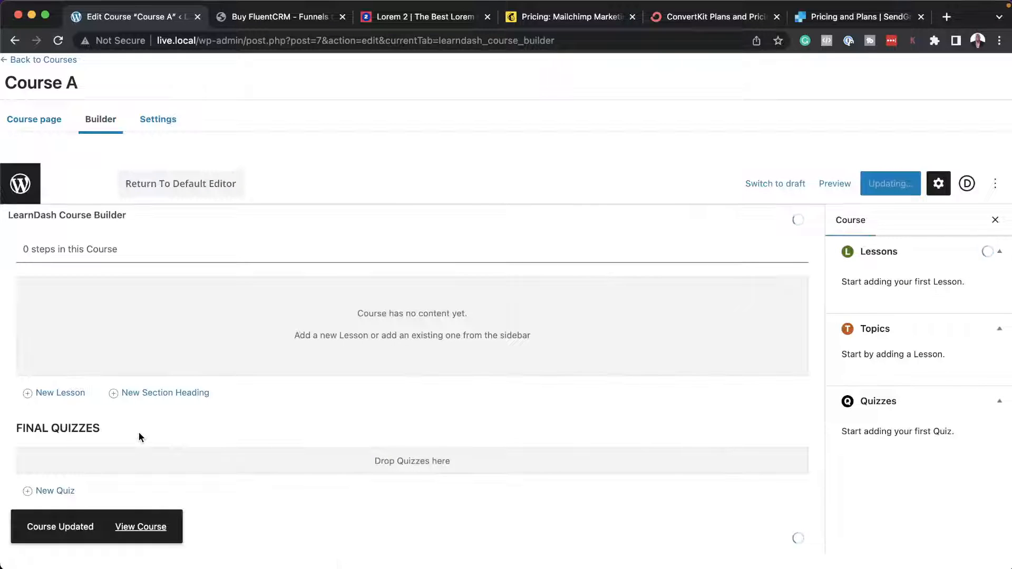
Add a new lesson titled "Lesson A" to Course A and update the course.
click(70, 393)
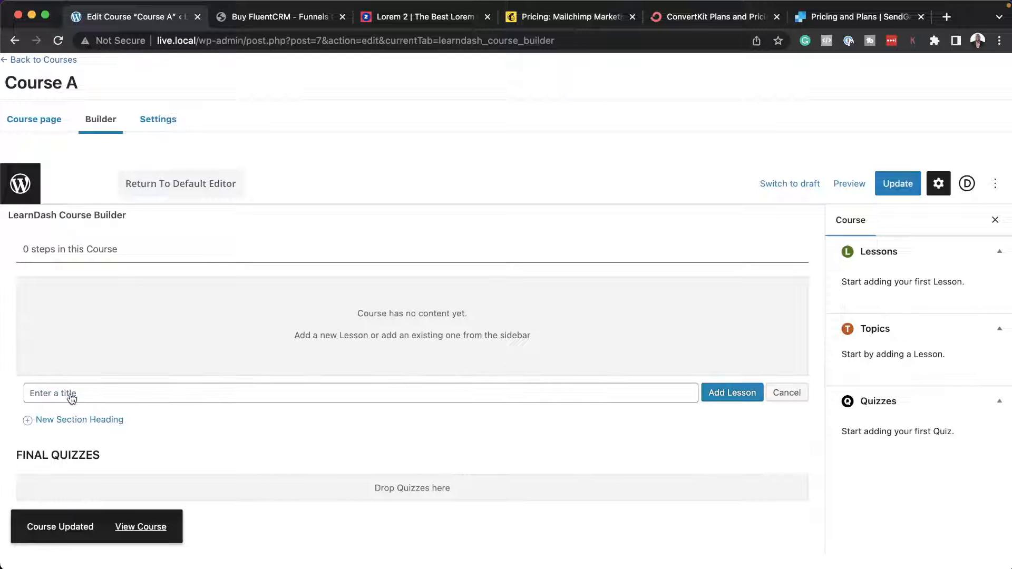
text(Lesson A)
click(751, 389)
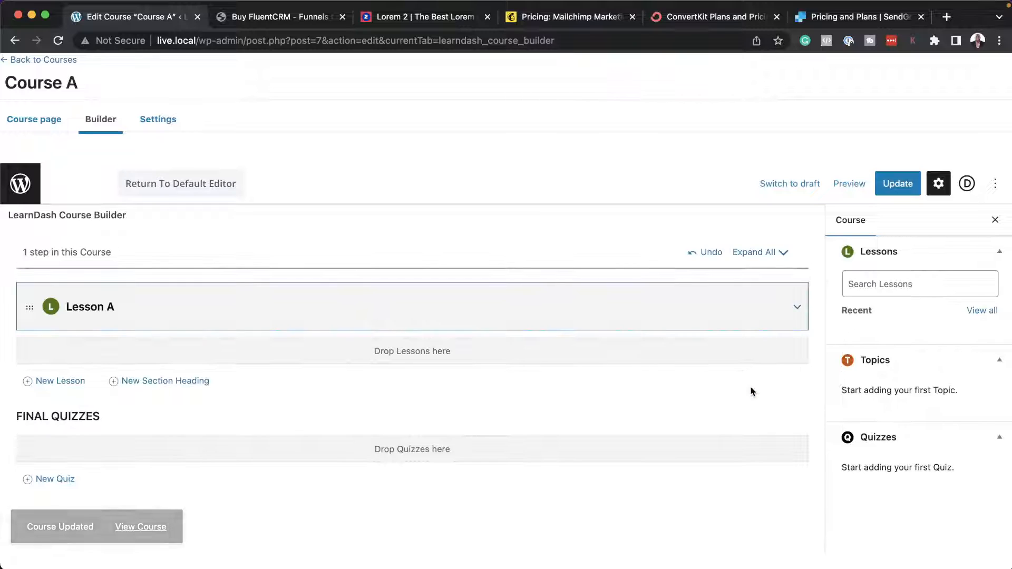
click(882, 184)
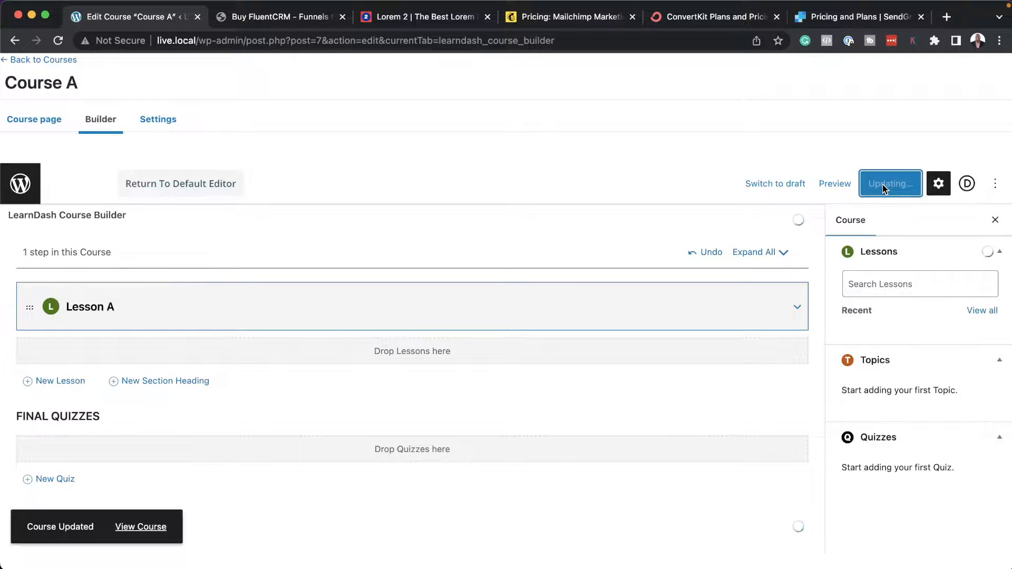
Leave the course, return to FluentCRM's automations and open the Course A Student automation.
click(71, 61)
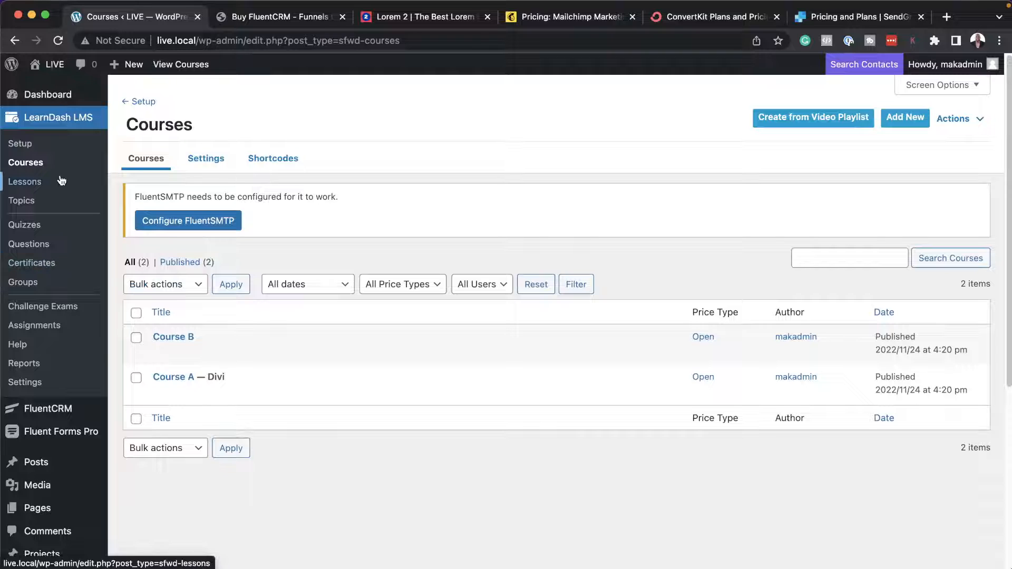
scroll(68, 400, down, 1)
mouse_move(74, 404)
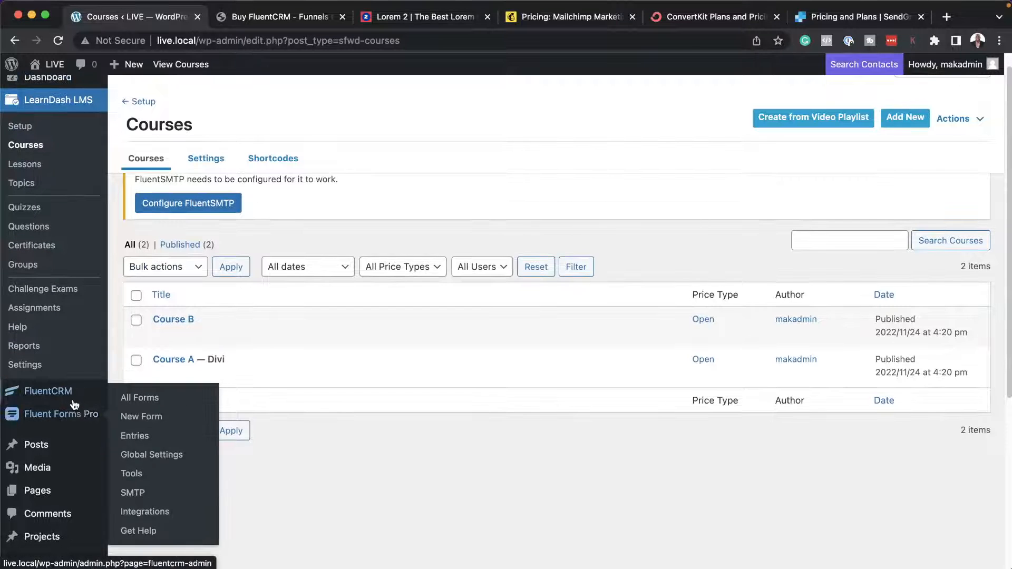
click(142, 359)
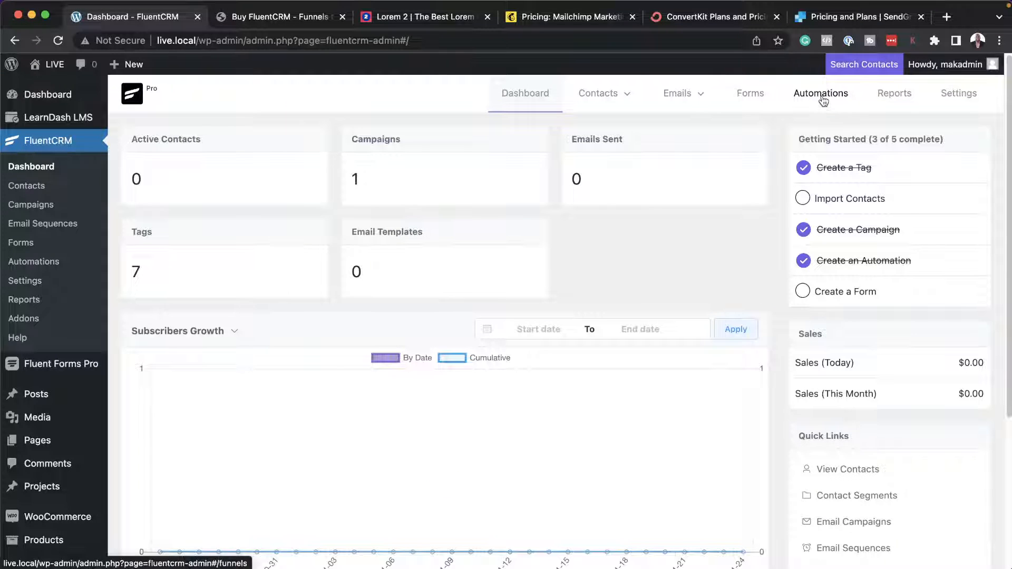
click(821, 94)
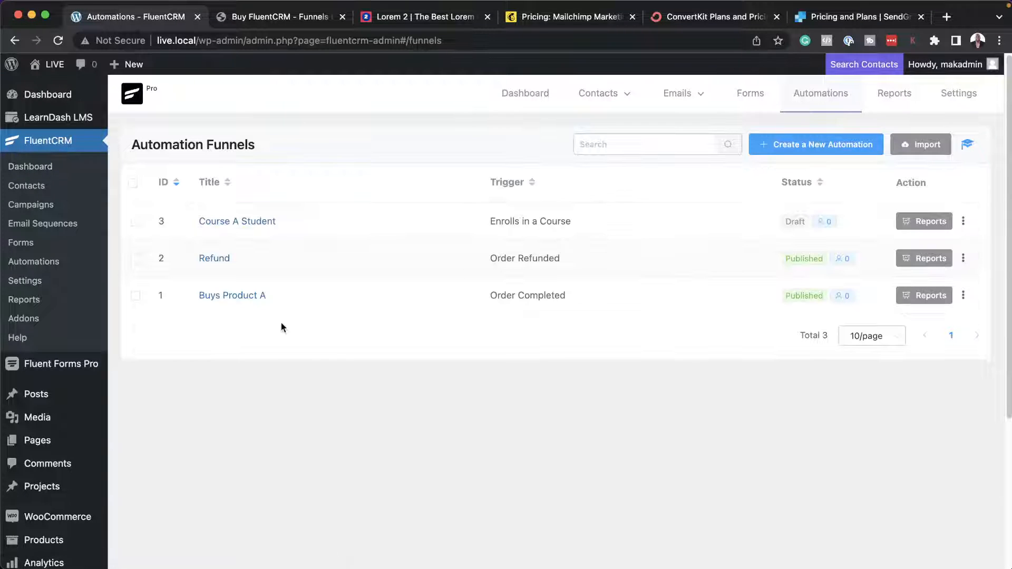
click(256, 221)
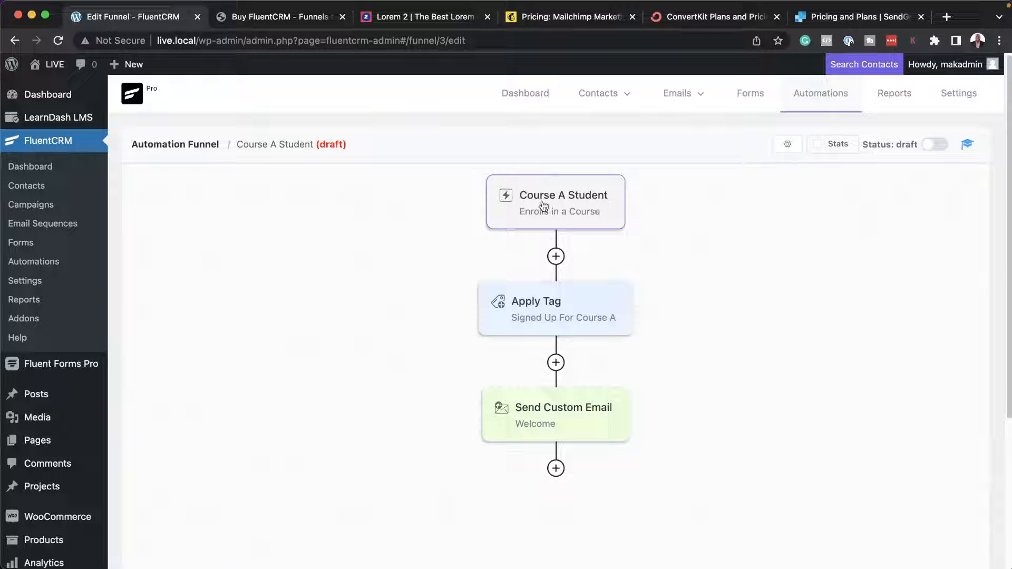
Add a Conditional Action after the Send Custom Email action in the Course A Student automation.
scroll(673, 390, down, 3)
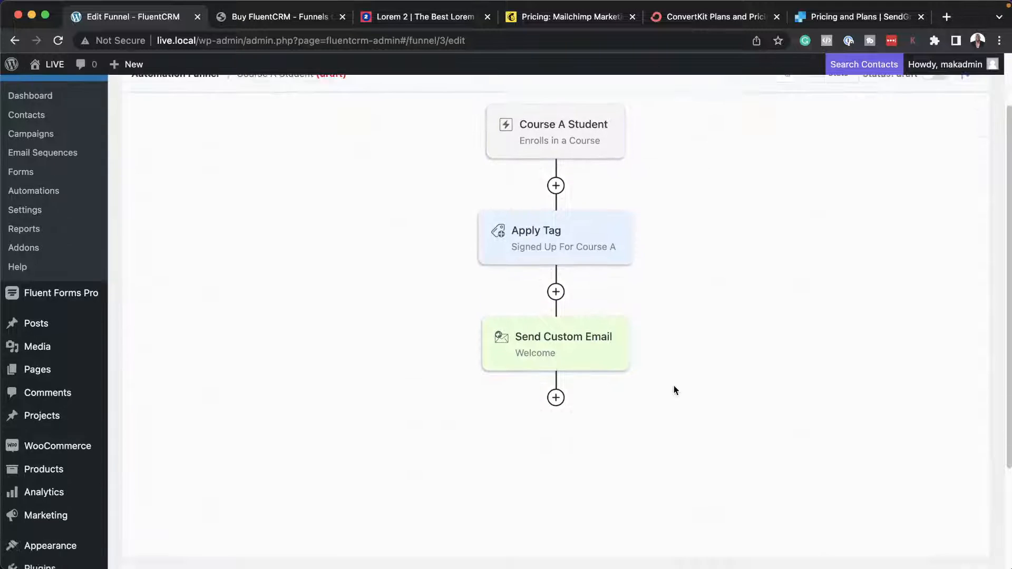
click(556, 397)
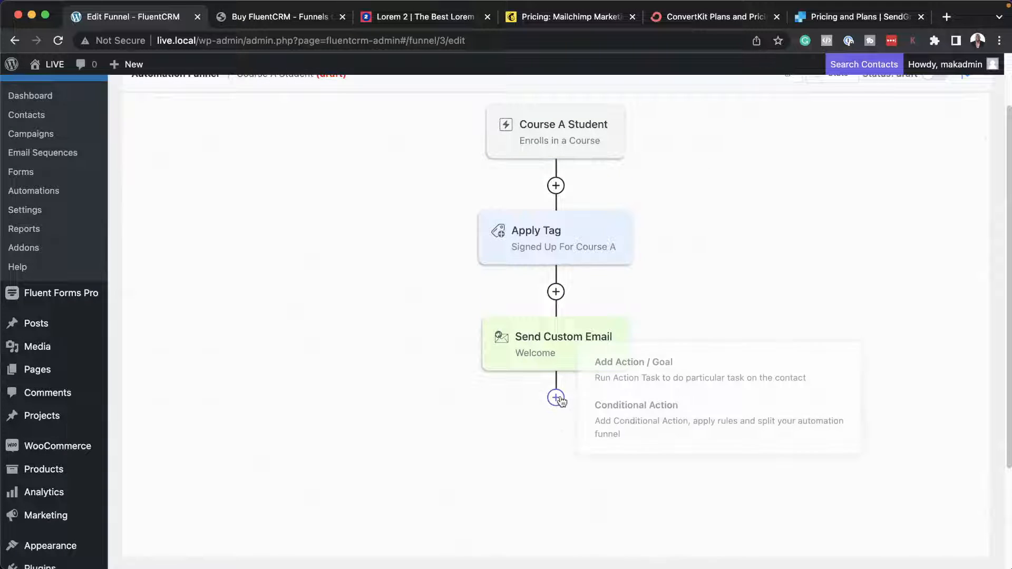
click(647, 420)
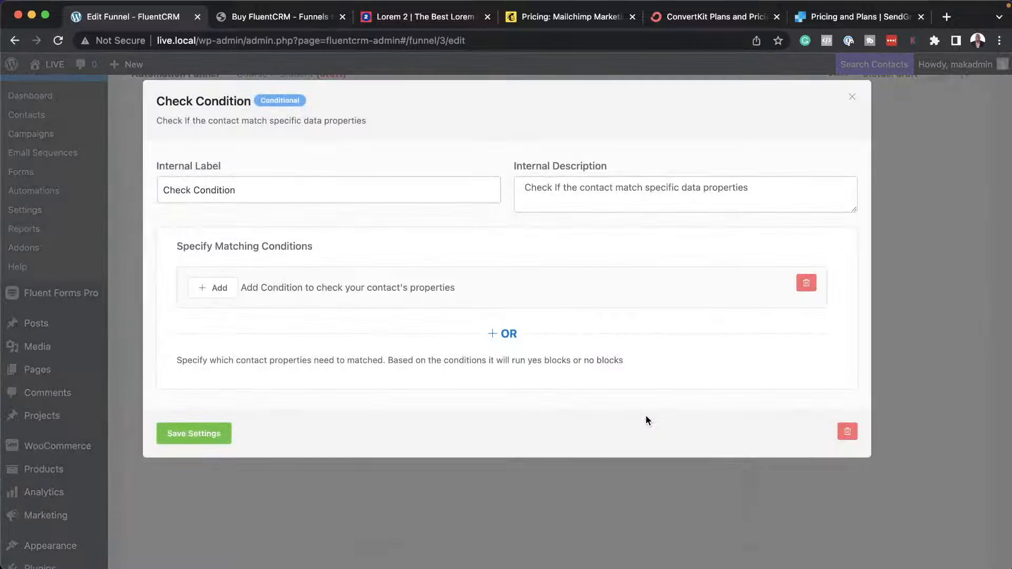
click(218, 287)
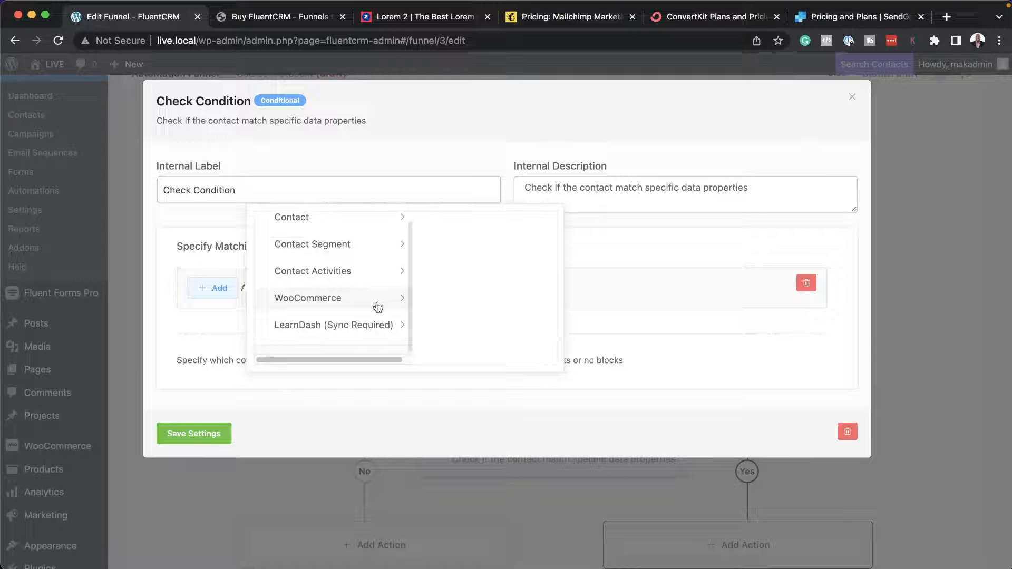
click(323, 327)
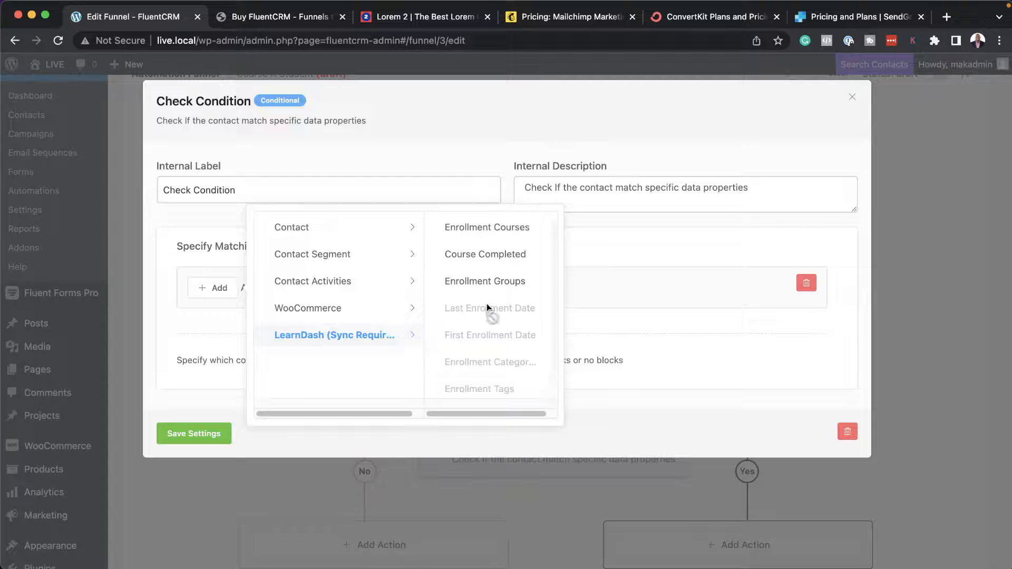
click(496, 227)
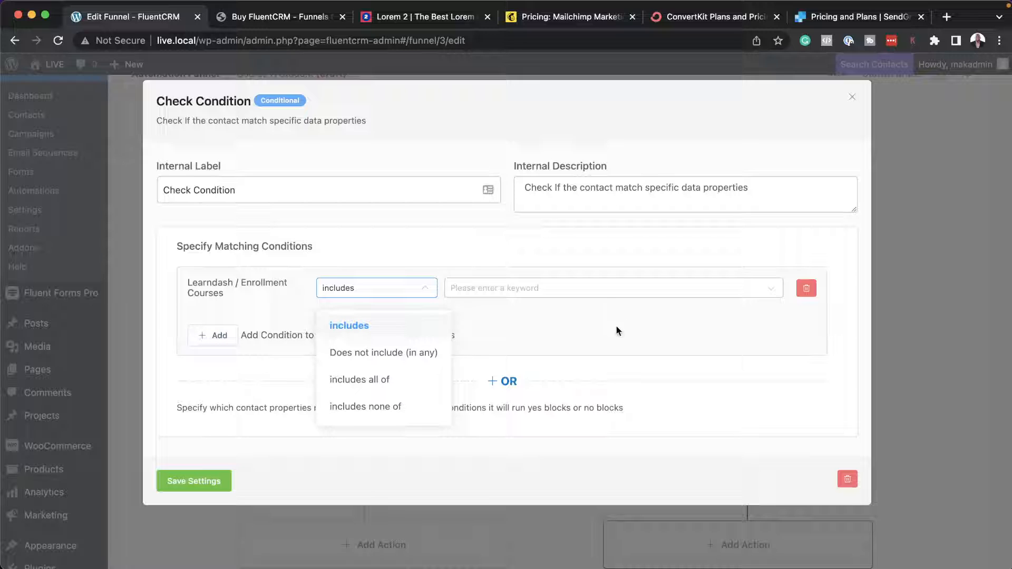
click(771, 294)
click(811, 289)
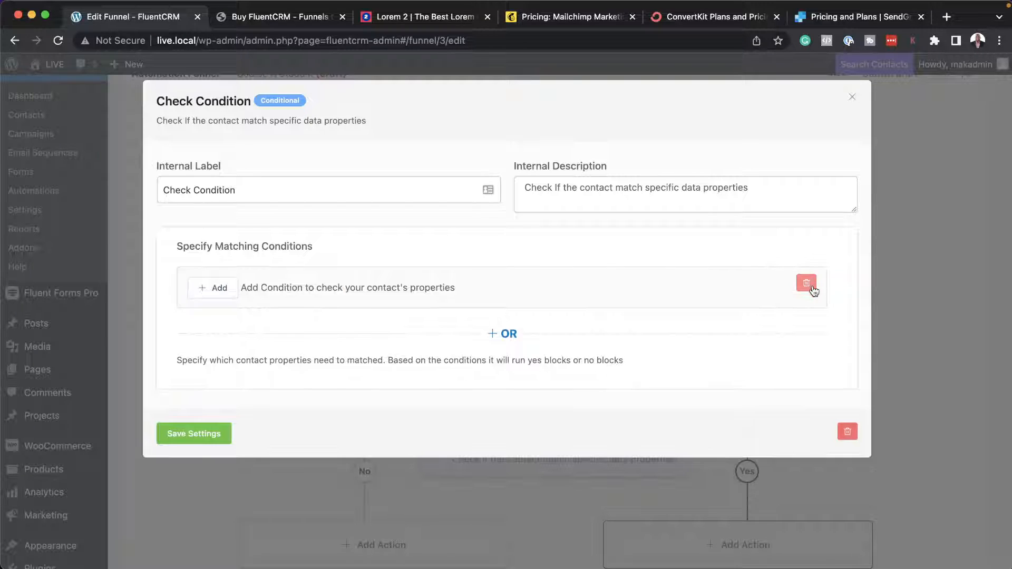
Set the Check Condition to match contacts whose LearnDash Enrollment Courses includes Course A, and save the settings.
click(213, 288)
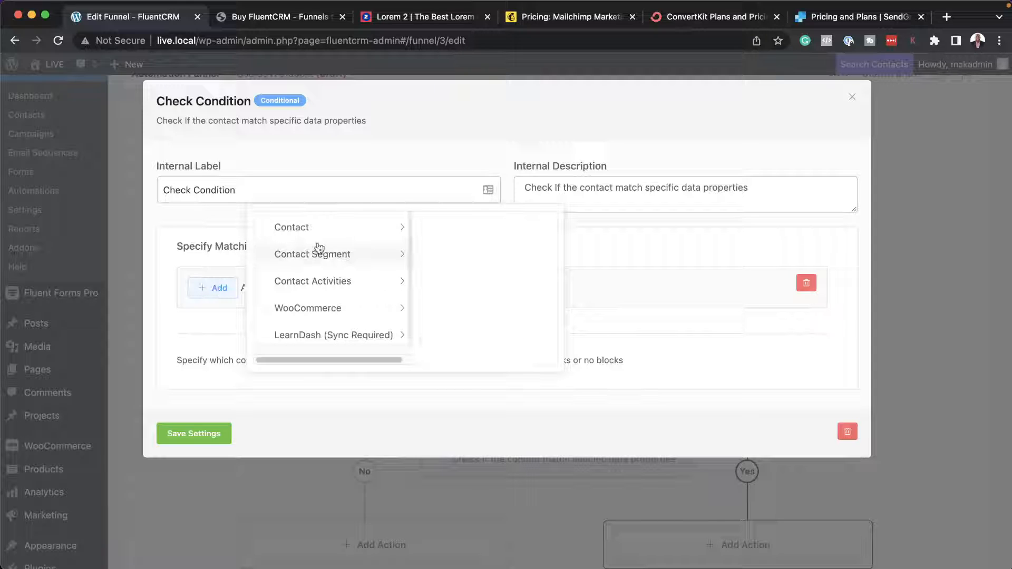
scroll(361, 314, down, 1)
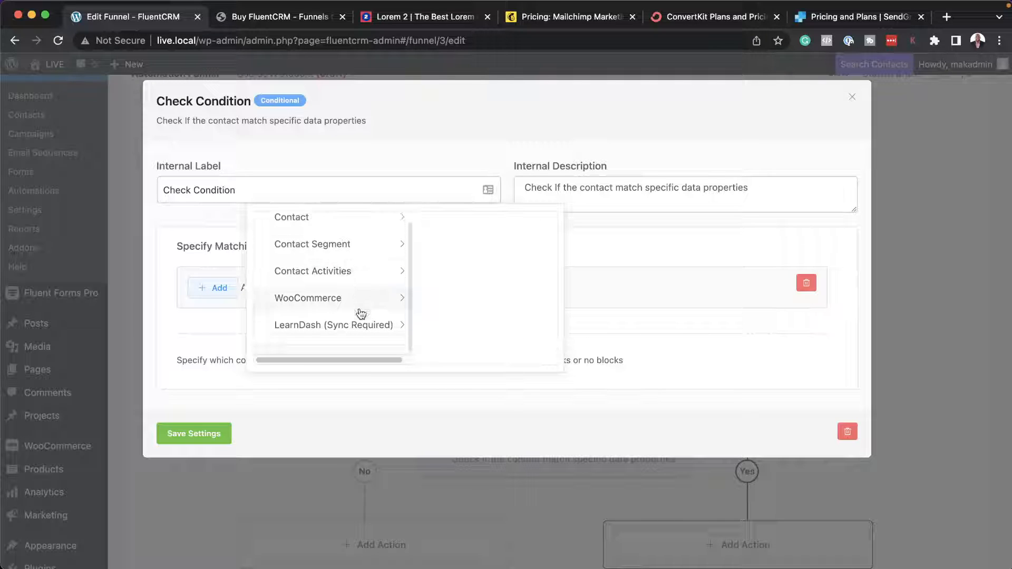
click(375, 328)
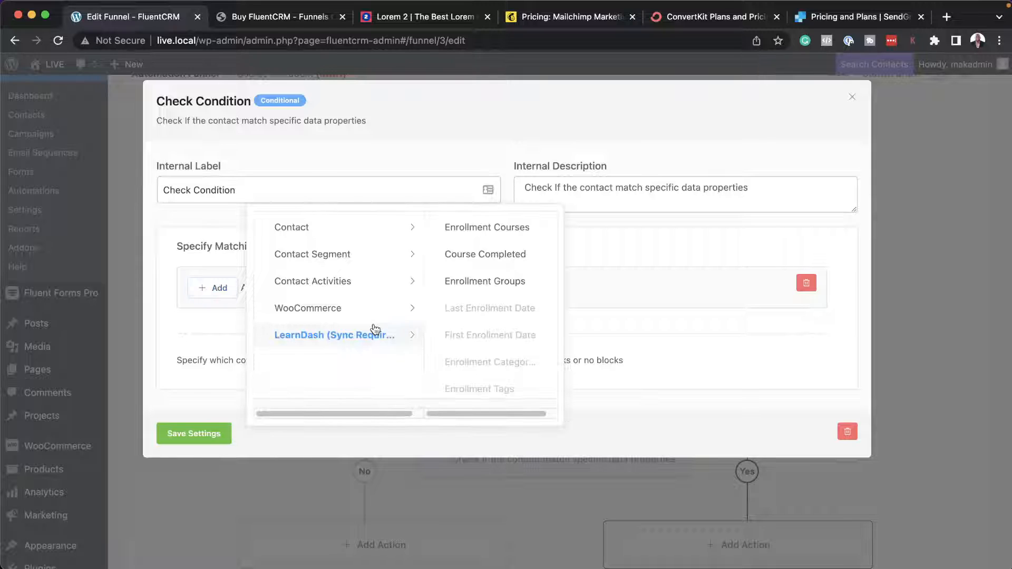
click(514, 228)
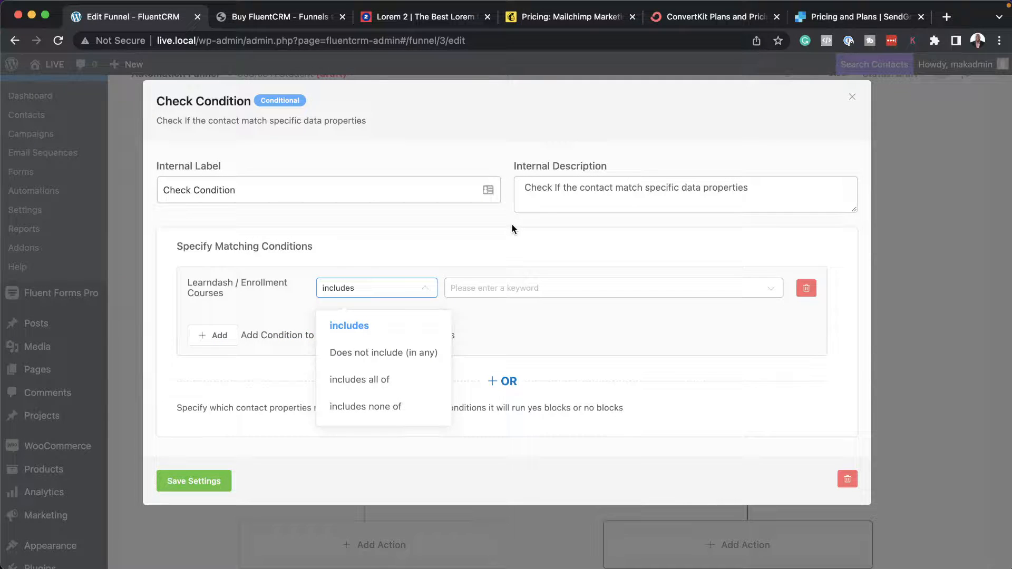
click(543, 294)
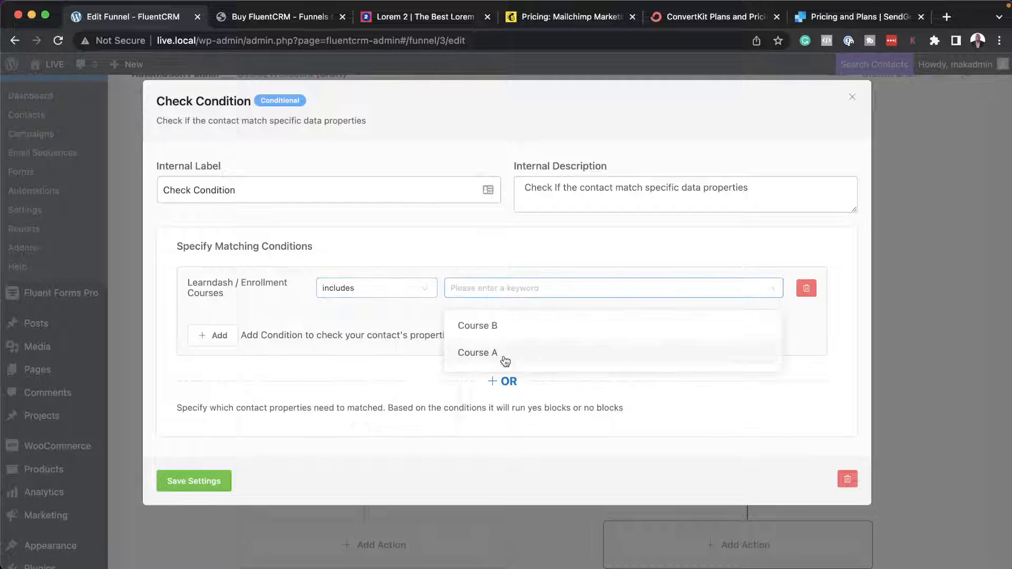
click(504, 354)
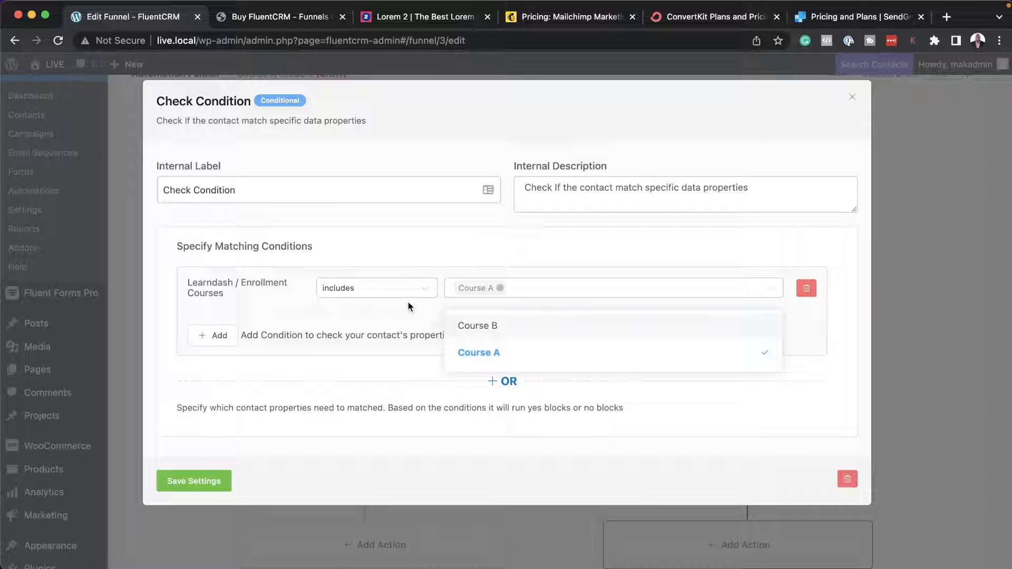
click(217, 482)
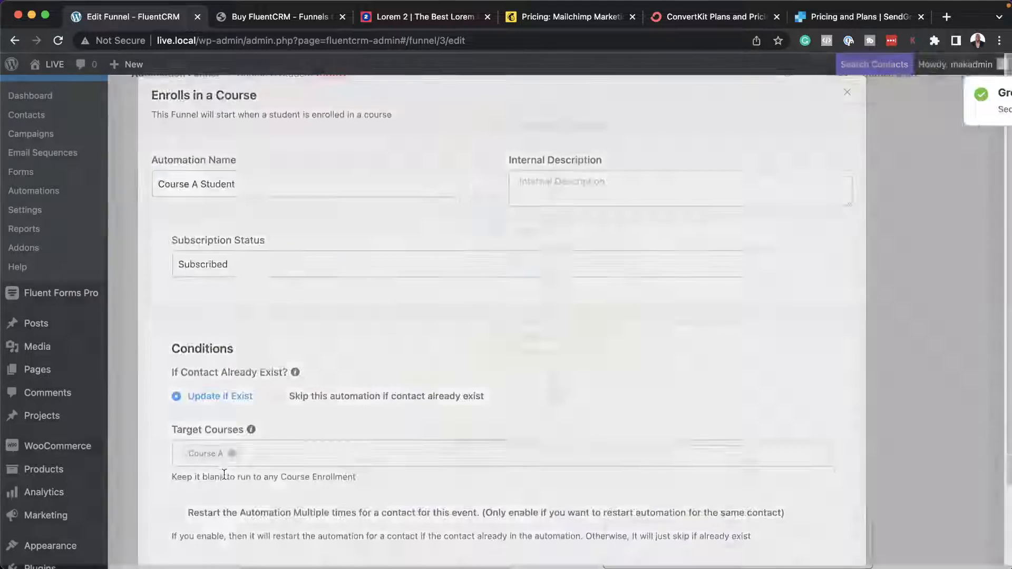
Add a Send Custom Email action to the Yes branch of the Check Condition block.
scroll(269, 385, down, 3)
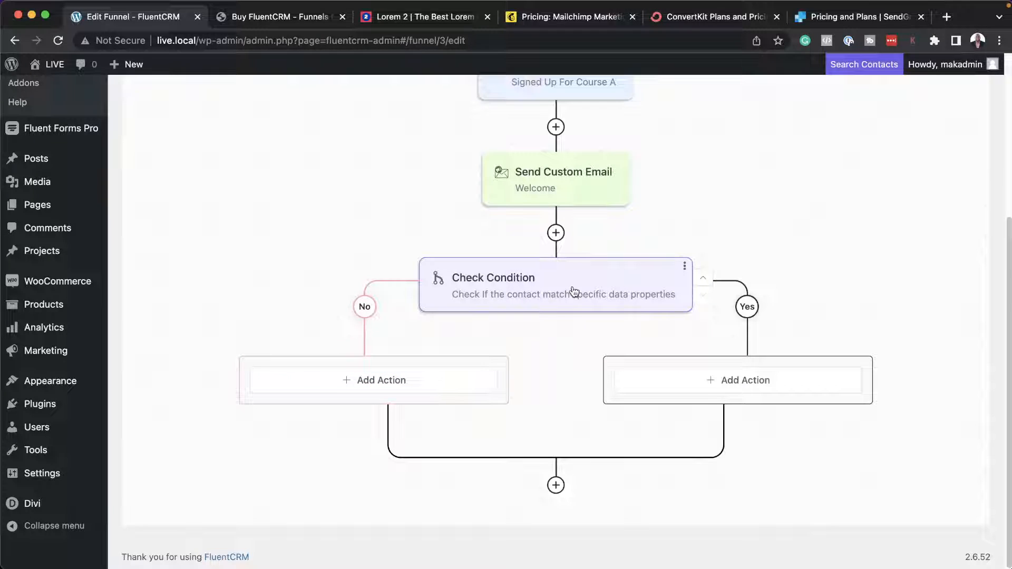
click(770, 381)
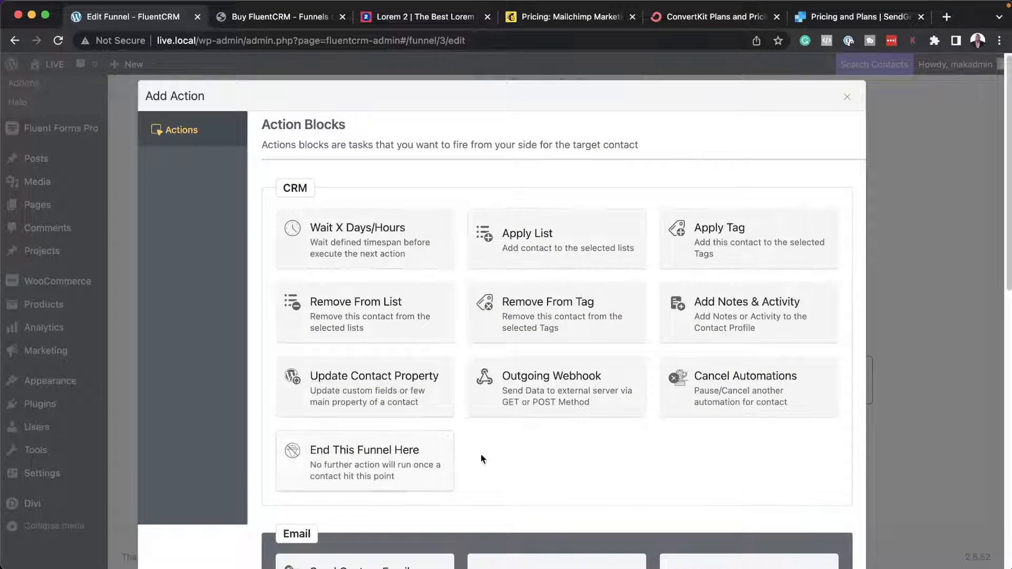
scroll(480, 459, down, 1)
scroll(480, 454, down, 5)
click(393, 397)
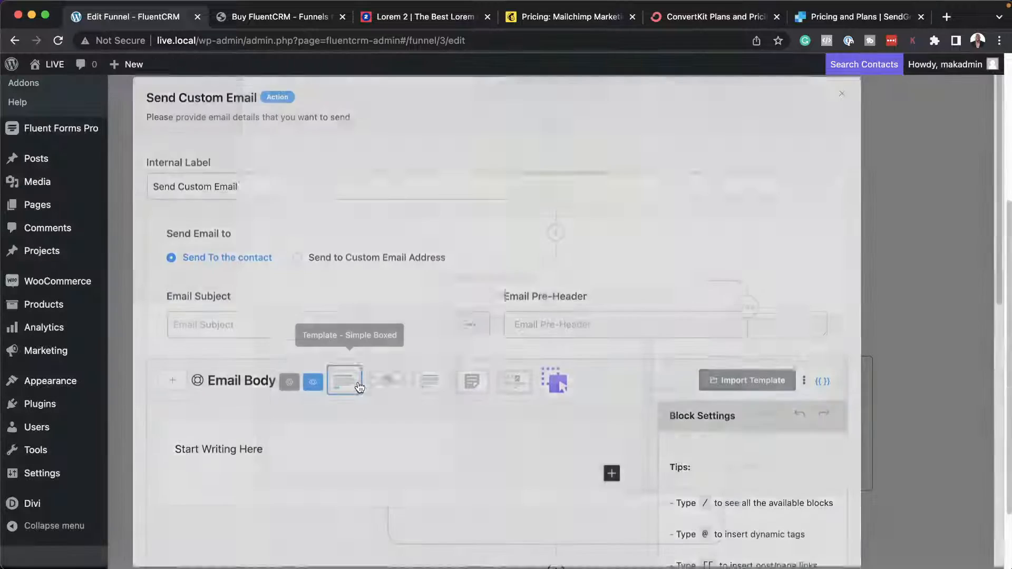
Set the Yes-branch email's subject to "How Are you Getting On" and save the action settings.
scroll(659, 461, down, 6)
scroll(735, 456, up, 10)
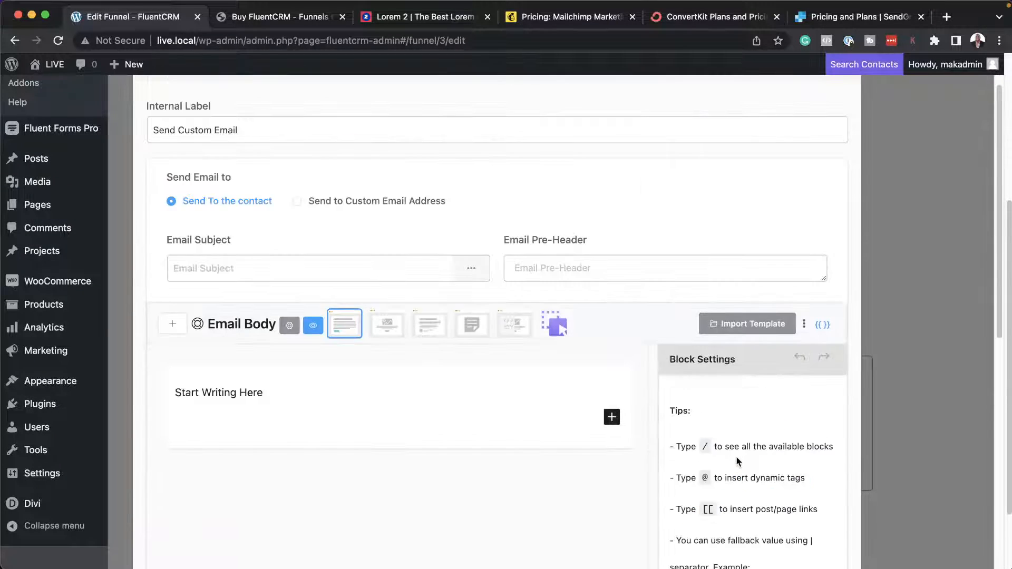
click(338, 329)
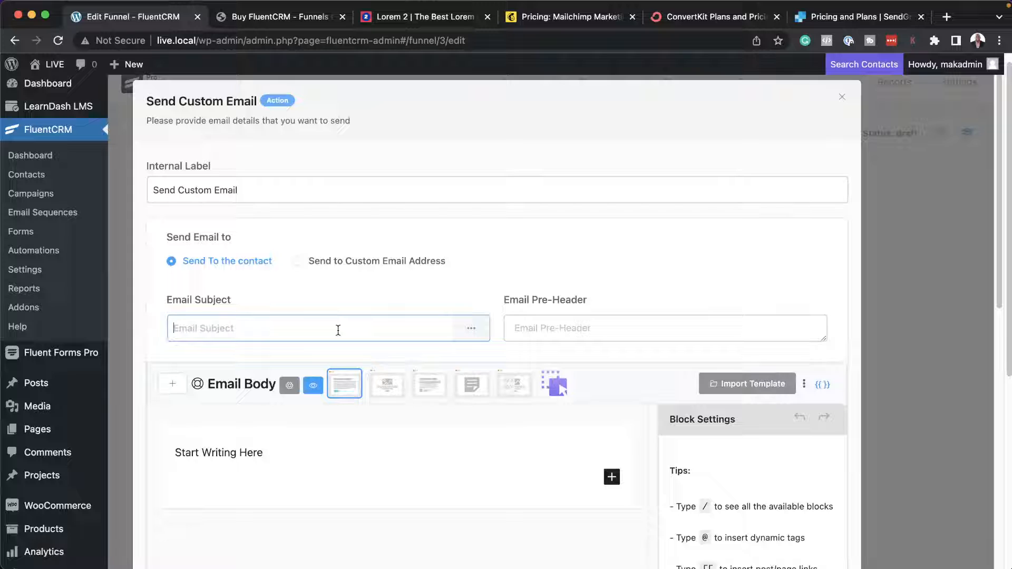
text(How Are)
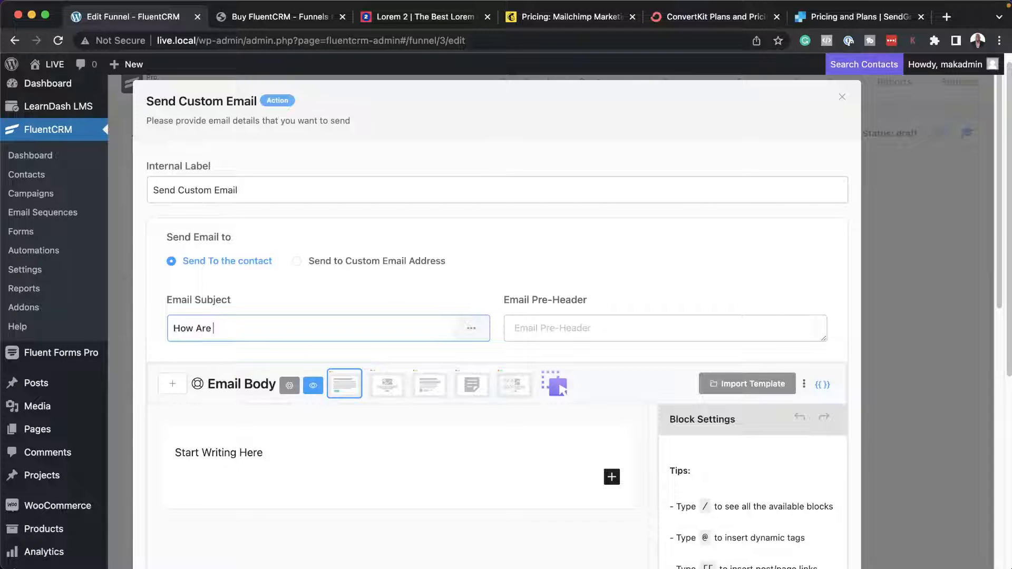
text( you Getting On)
scroll(338, 393, down, 5)
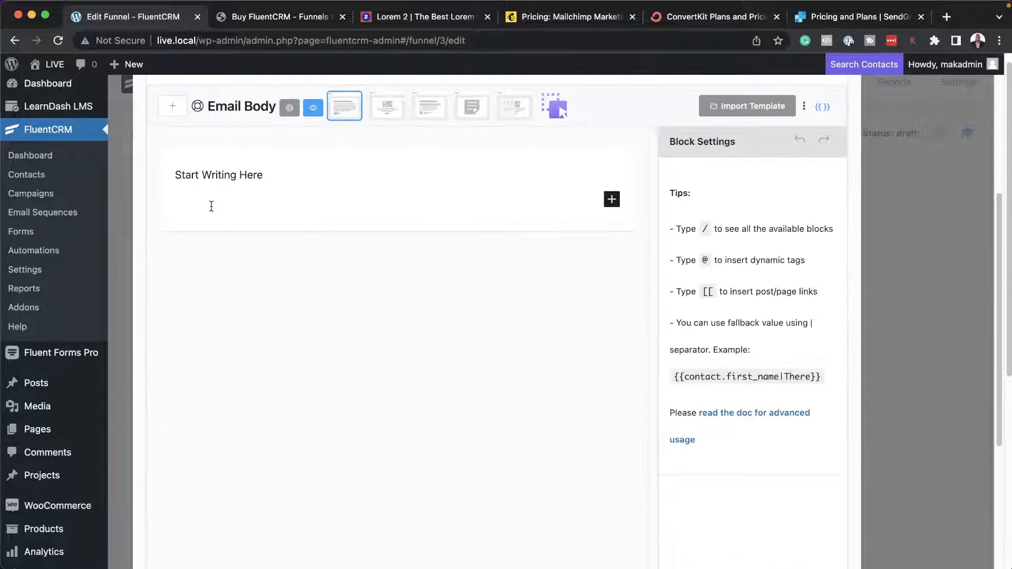
scroll(416, 397, down, 5)
click(212, 513)
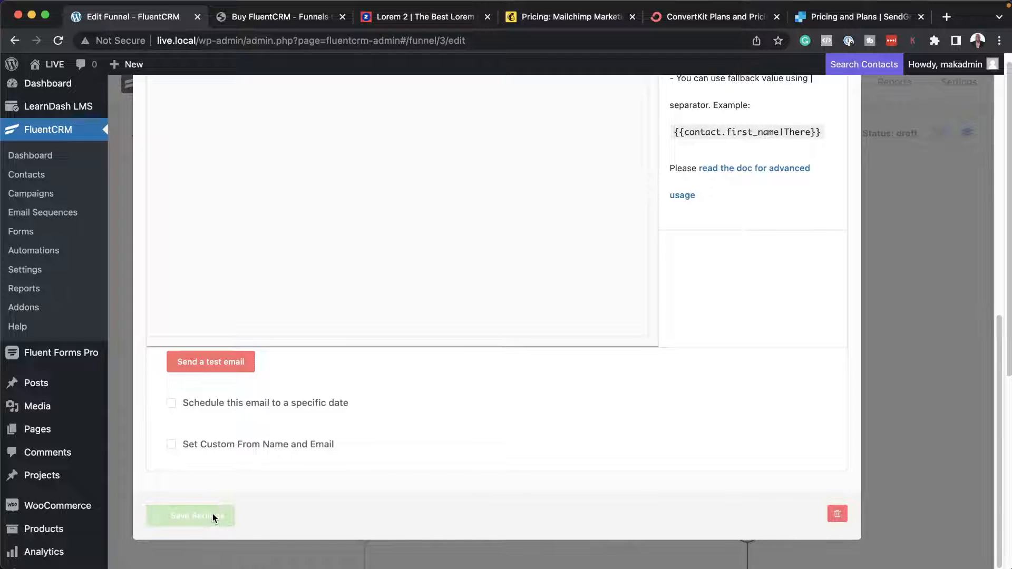
scroll(289, 423, down, 3)
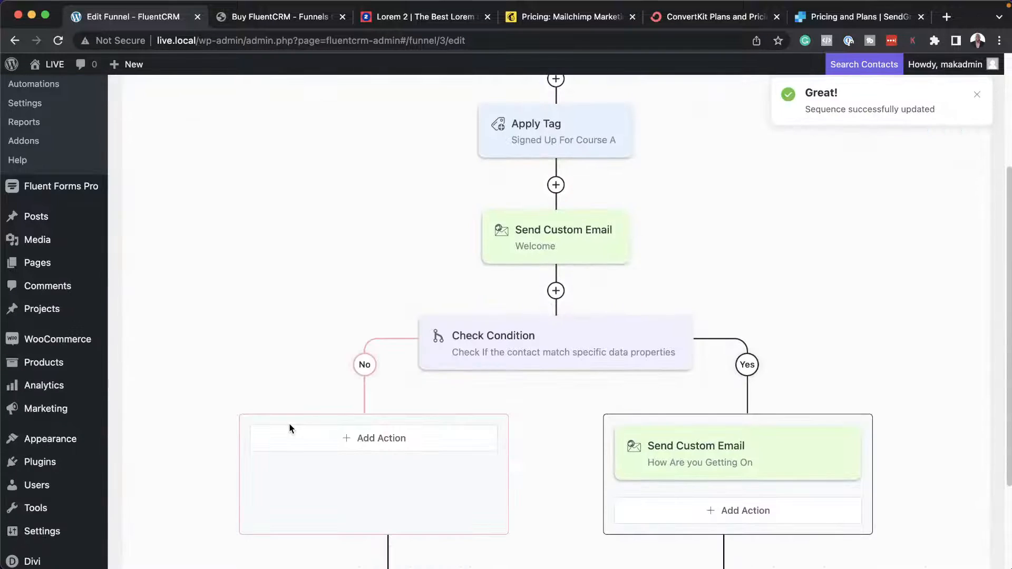
click(345, 432)
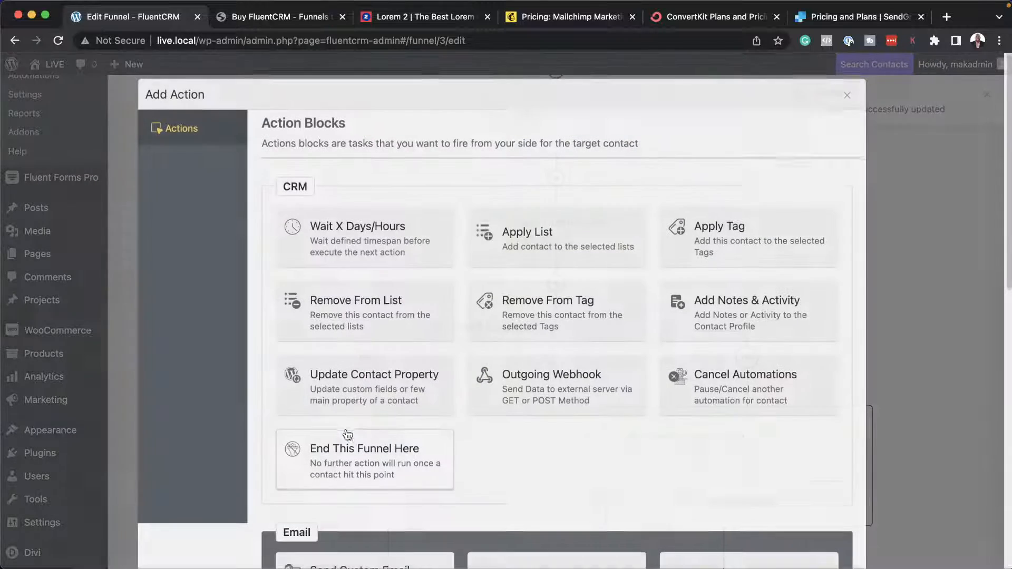
scroll(573, 485, down, 2)
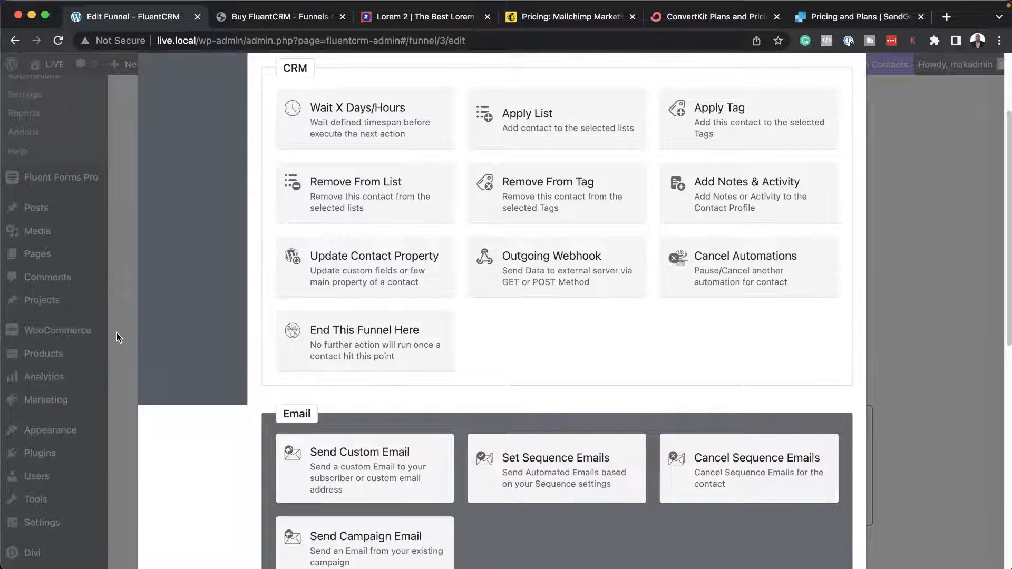
scroll(930, 262, up, 2)
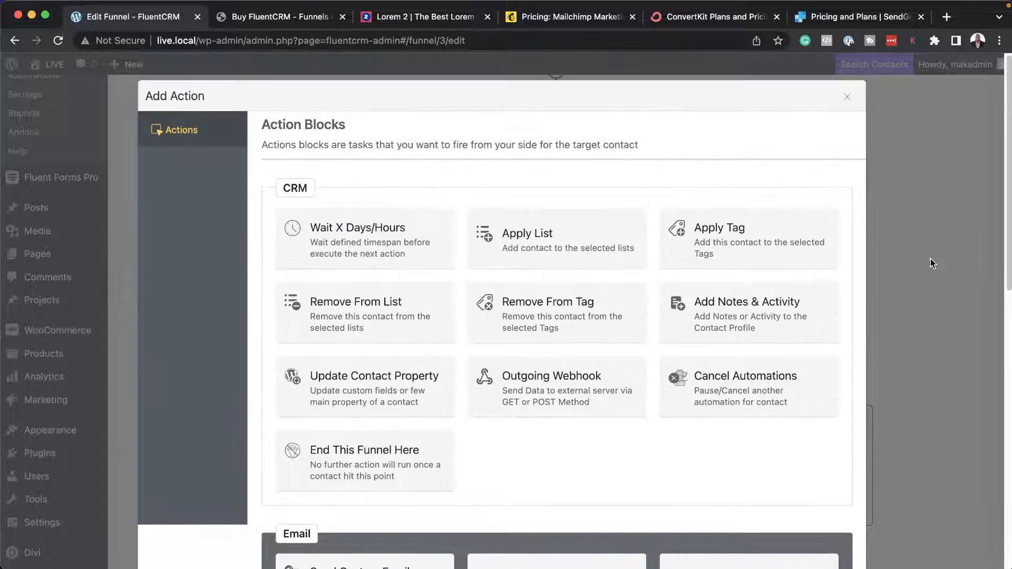
click(846, 96)
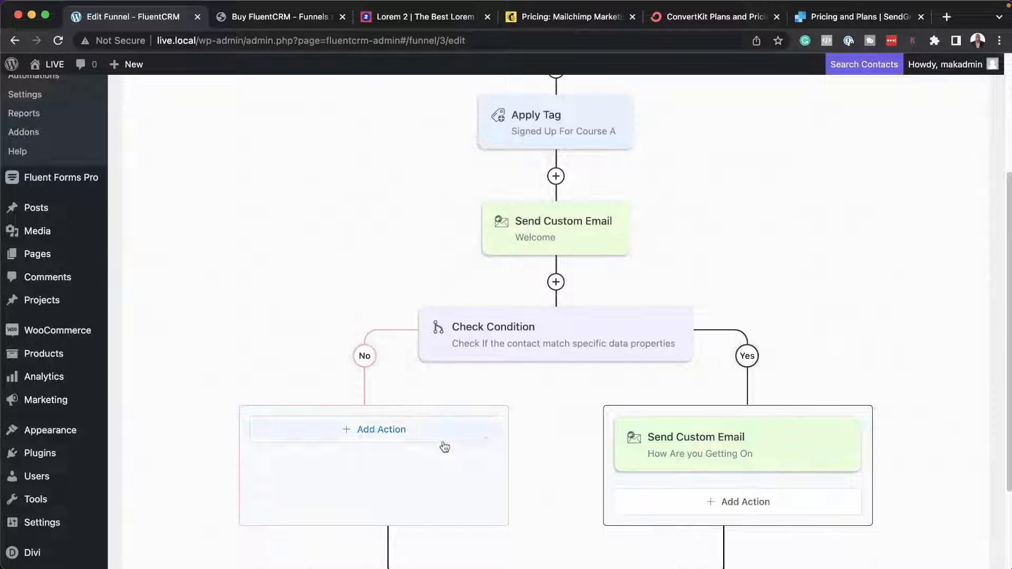
scroll(590, 367, up, 5)
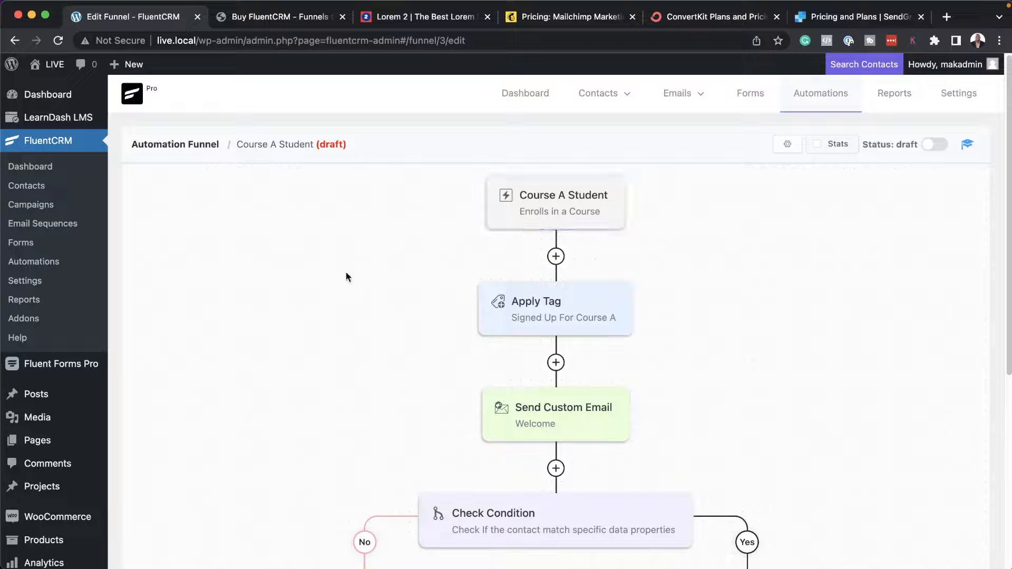
scroll(435, 358, down, 5)
scroll(438, 360, down, 1)
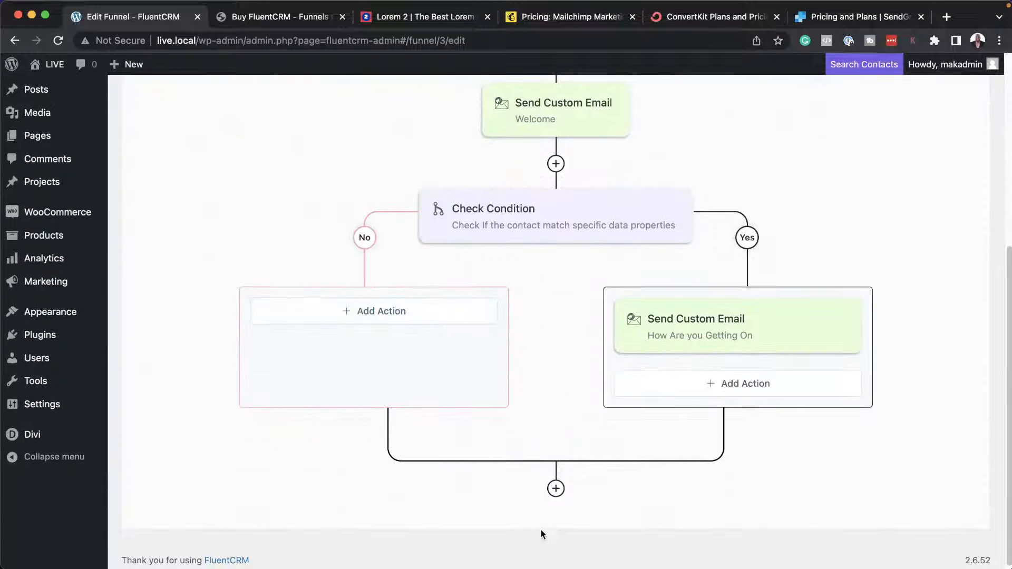
click(556, 489)
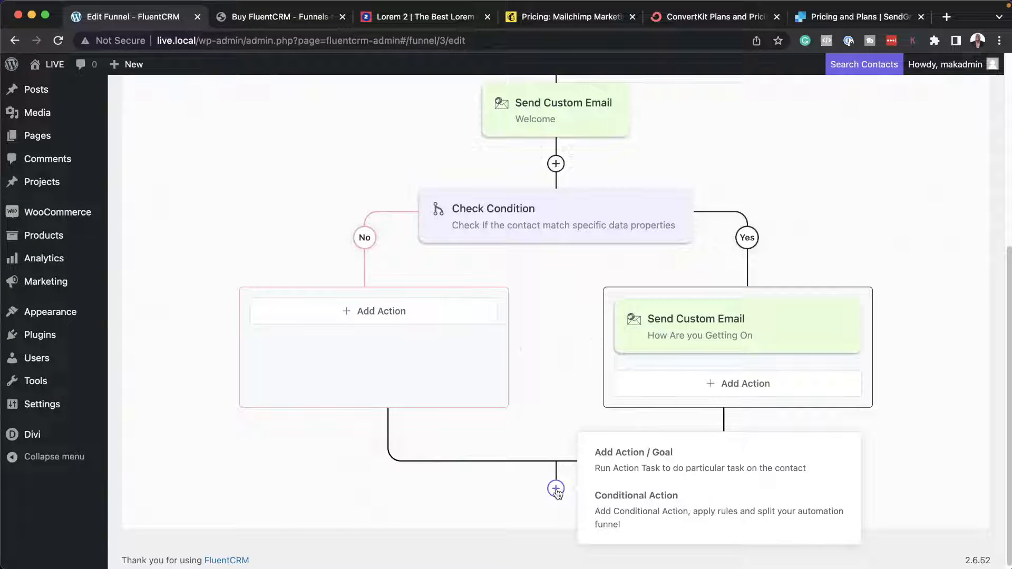
click(169, 280)
Return to the automations list and start a new automation funnel with the internal label "Test".
scroll(172, 299, up, 6)
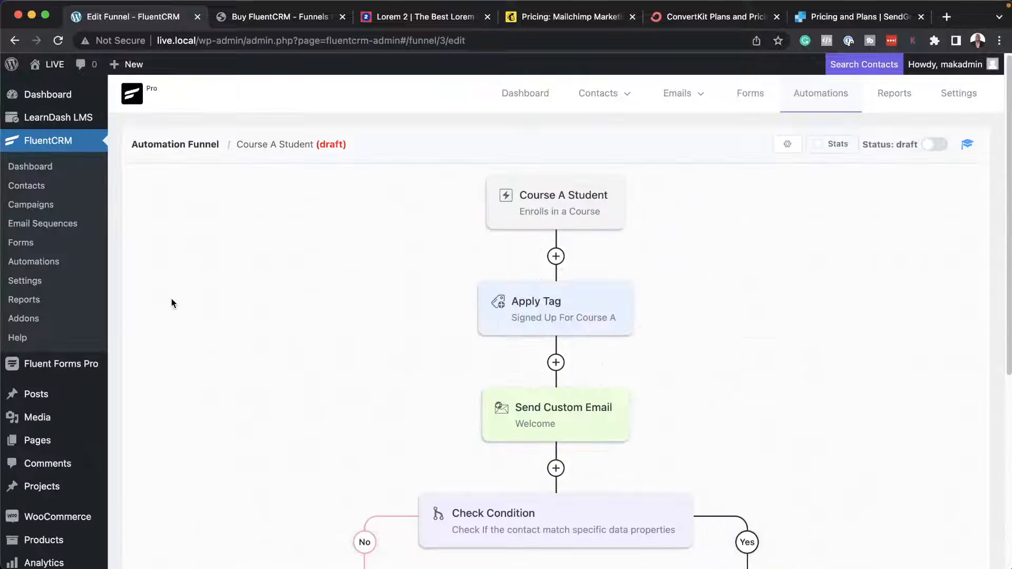
click(805, 95)
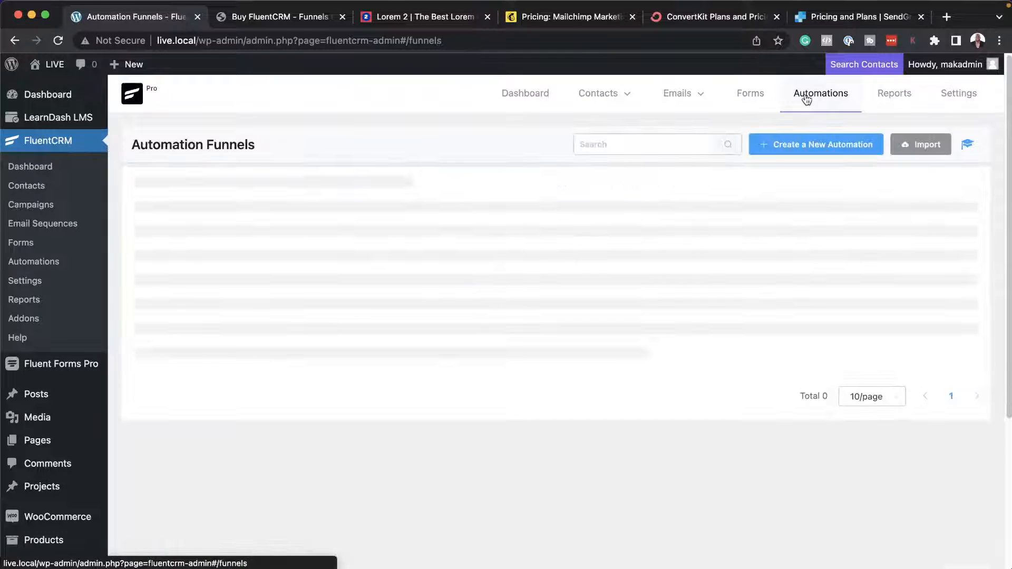
click(798, 150)
click(451, 148)
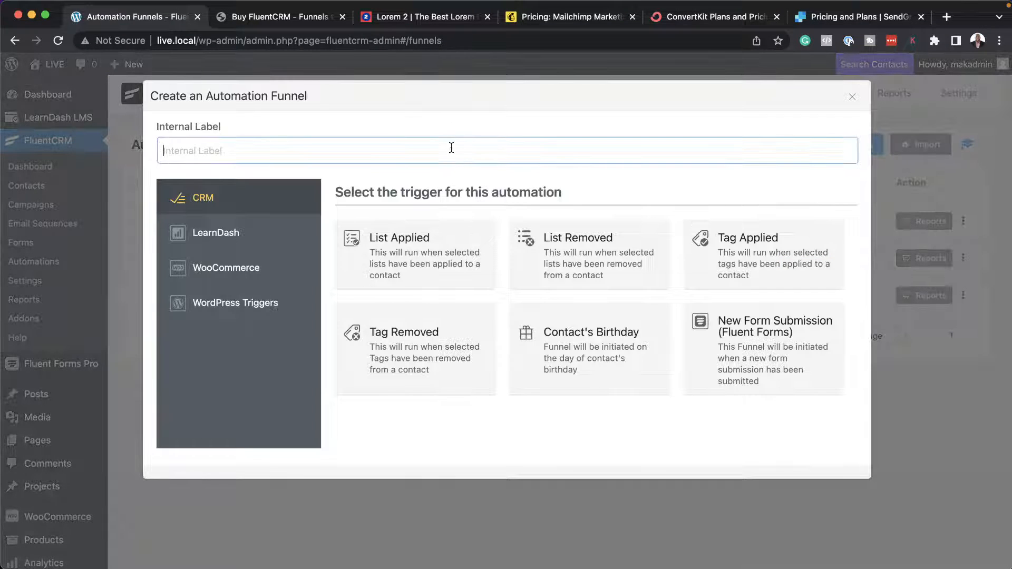
text(Test)
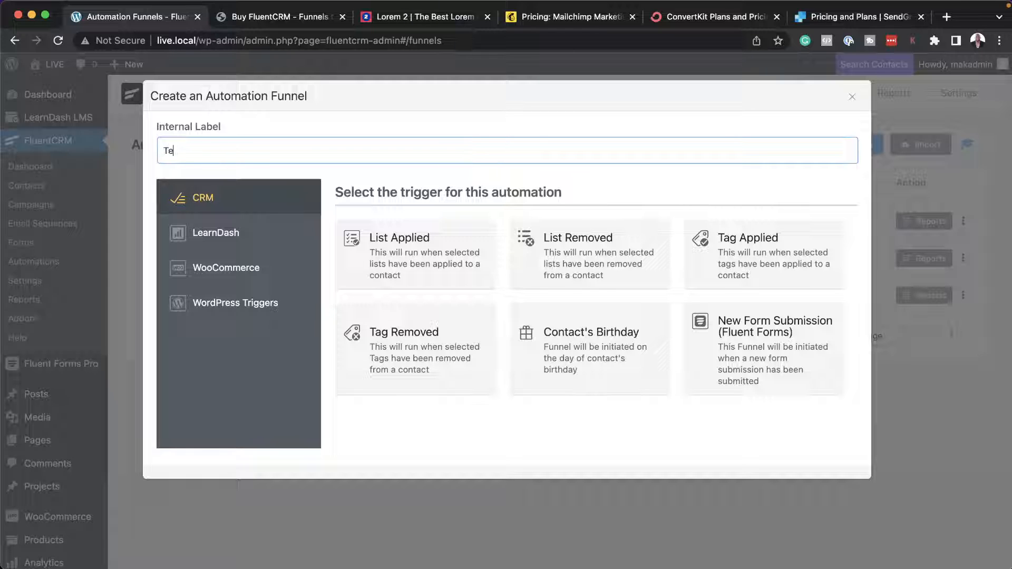
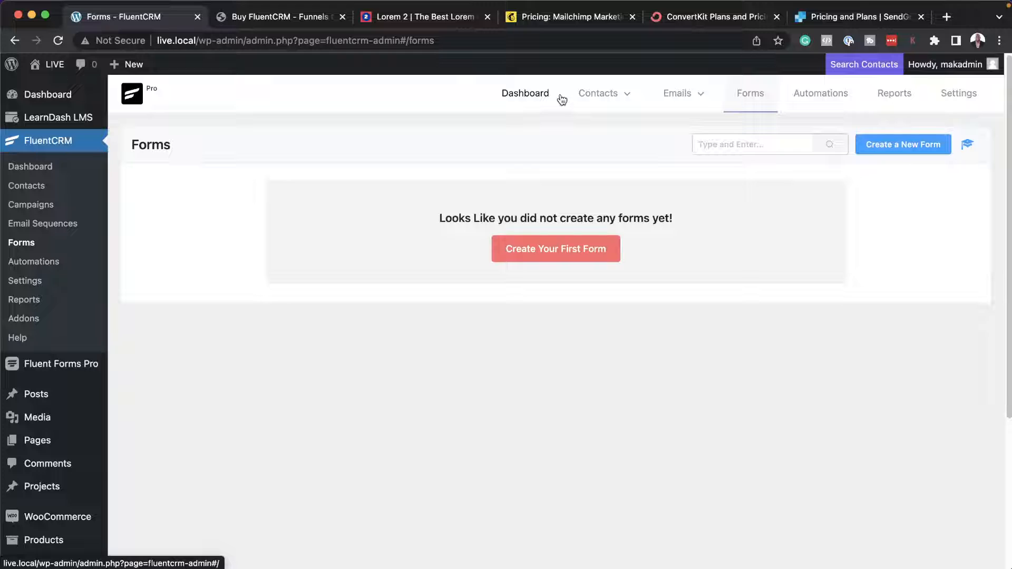
Create a new contact list titled "Freebies" in FluentCRM.
mouse_move(700, 101)
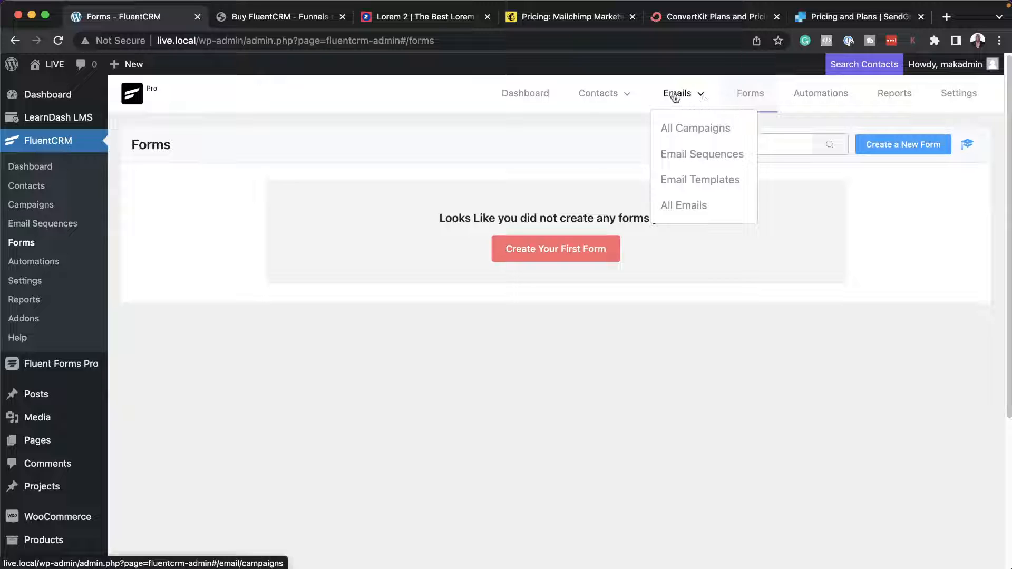
mouse_move(631, 99)
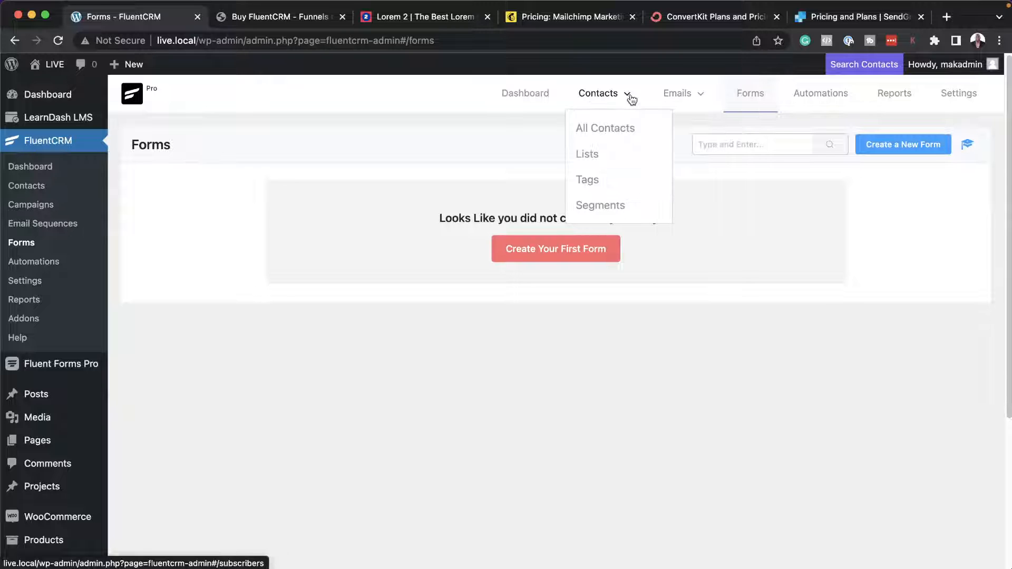
click(587, 157)
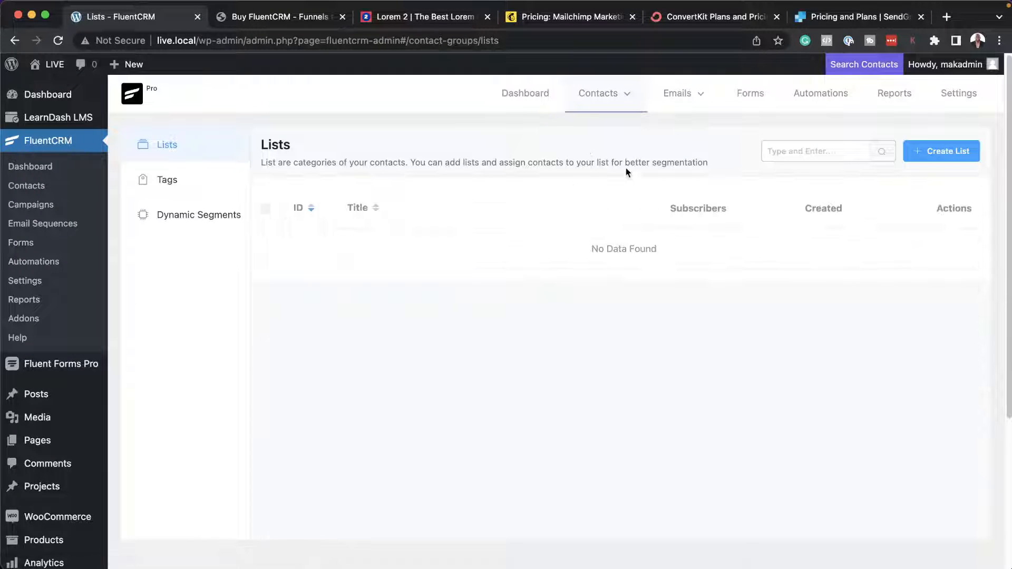
click(936, 153)
click(365, 153)
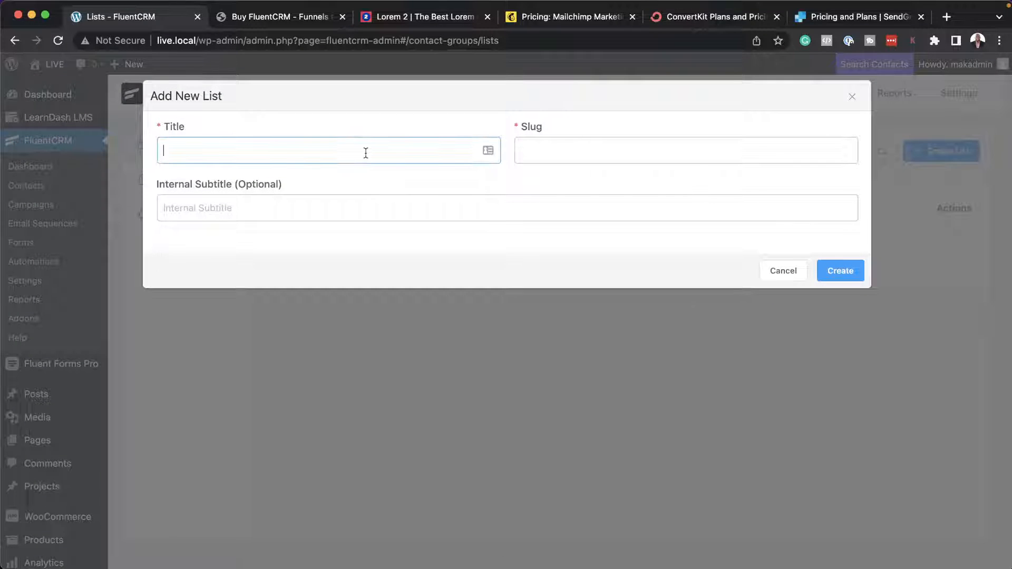
text(Freebies)
click(848, 273)
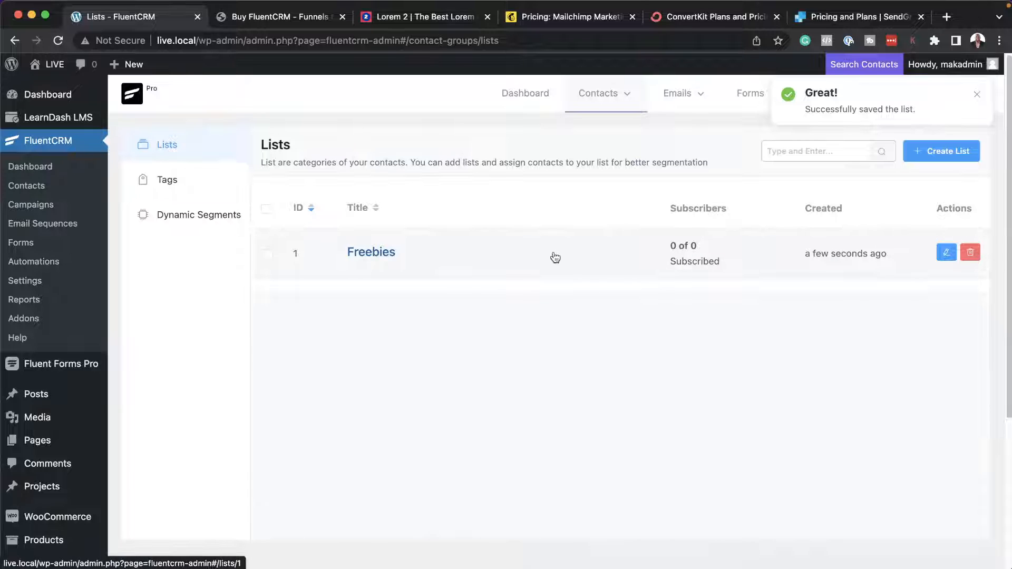
View the contacts of the Freebies list and look at the fields for adding a new contact, leaving without creating one.
click(392, 253)
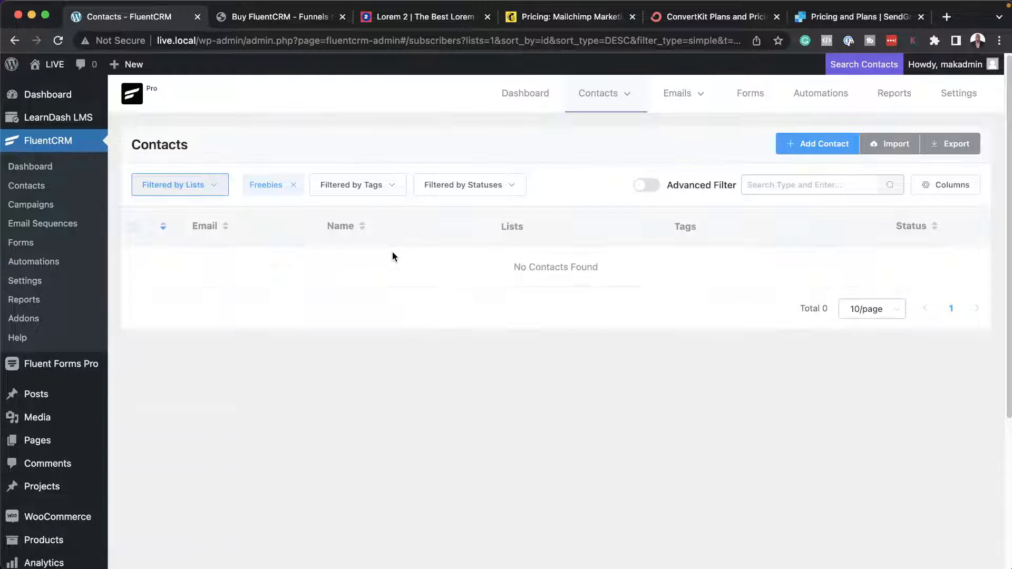
click(815, 144)
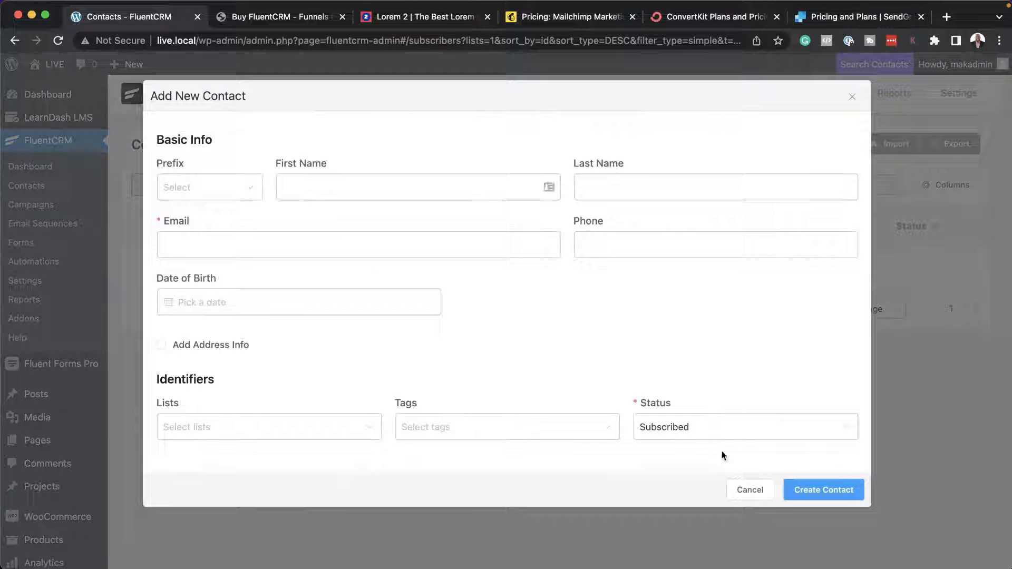
click(748, 490)
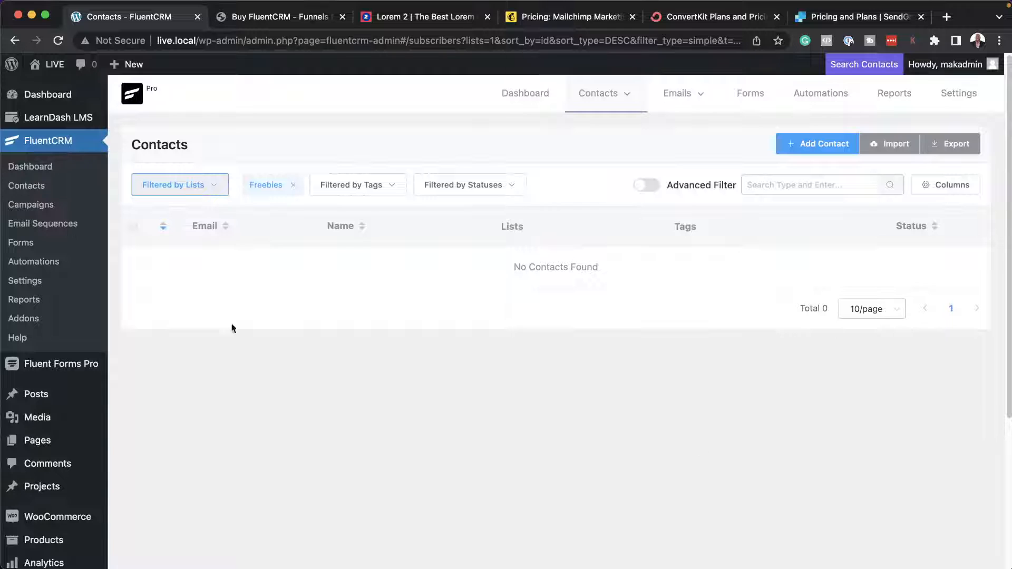
Create a new form in Fluent Forms Pro from the Optin Form template.
mouse_move(69, 410)
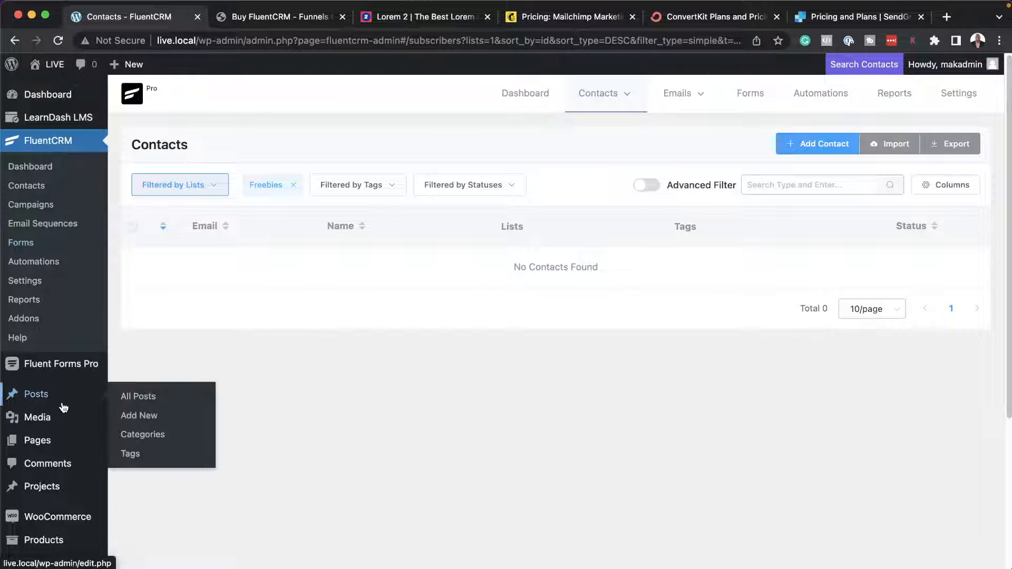
scroll(63, 408, down, 1)
mouse_move(63, 357)
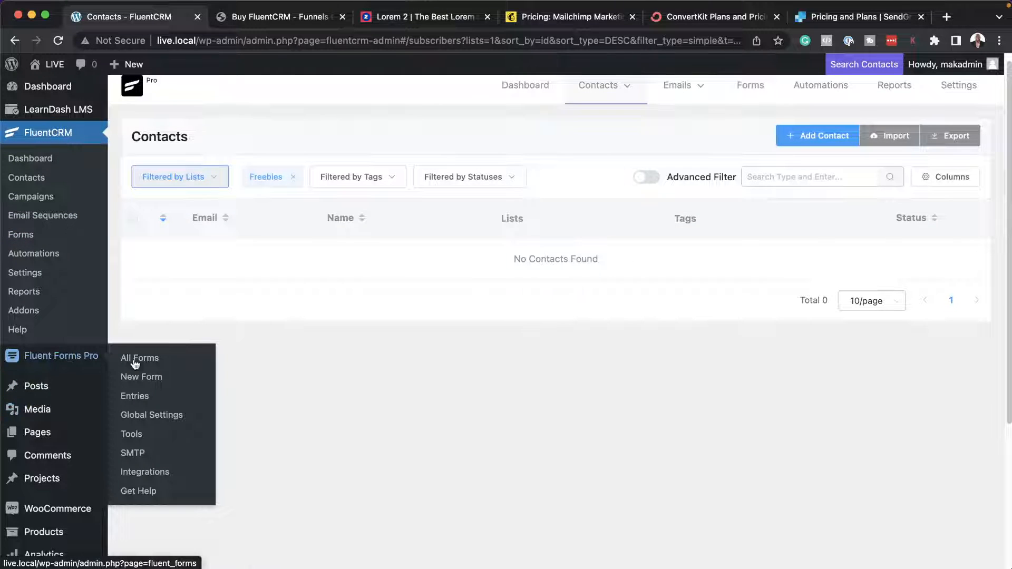
click(158, 380)
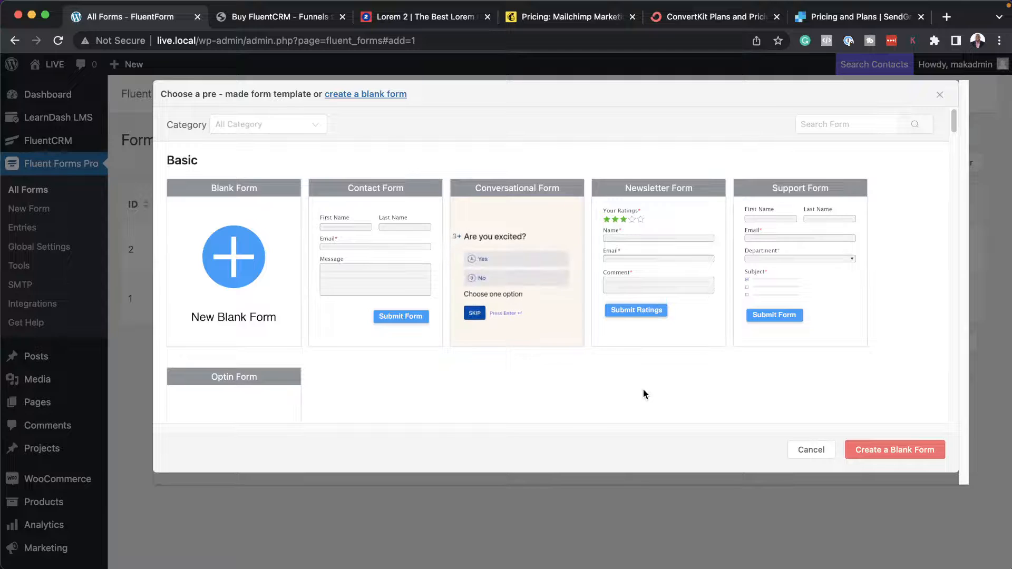
scroll(643, 390, down, 4)
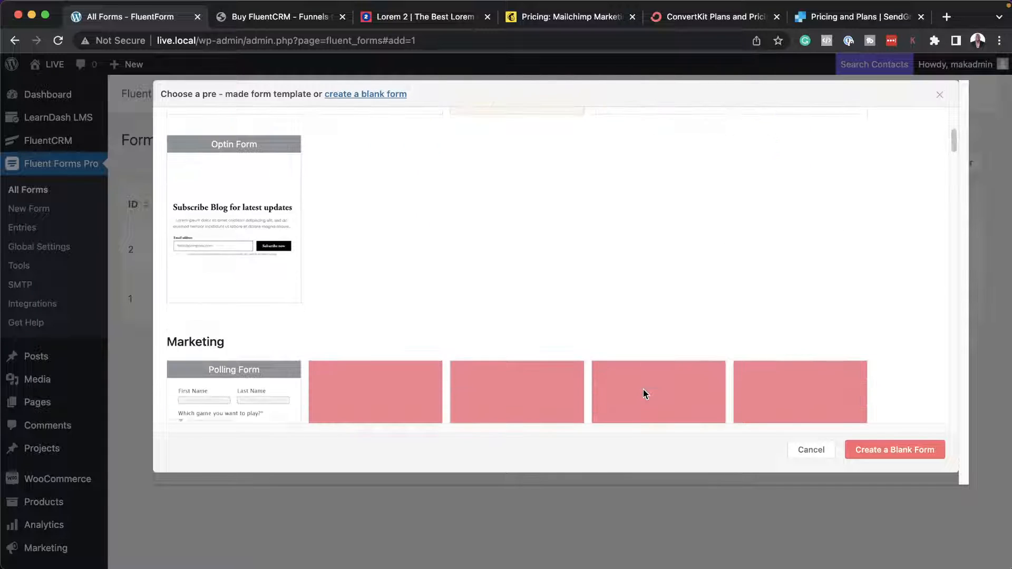
scroll(642, 390, up, 5)
click(259, 298)
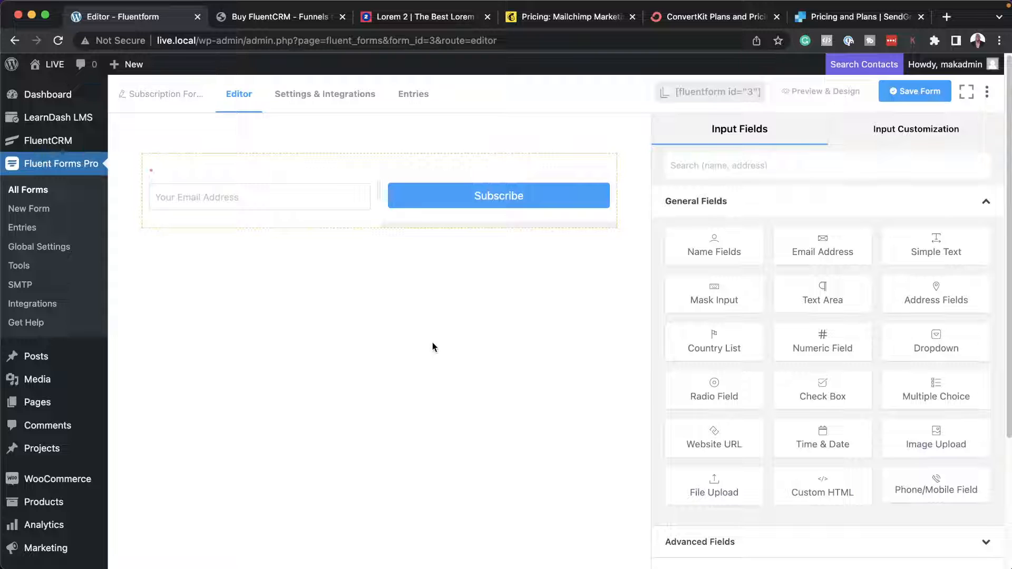
Save the subscription form and copy its shortcode to the clipboard.
mouse_move(243, 212)
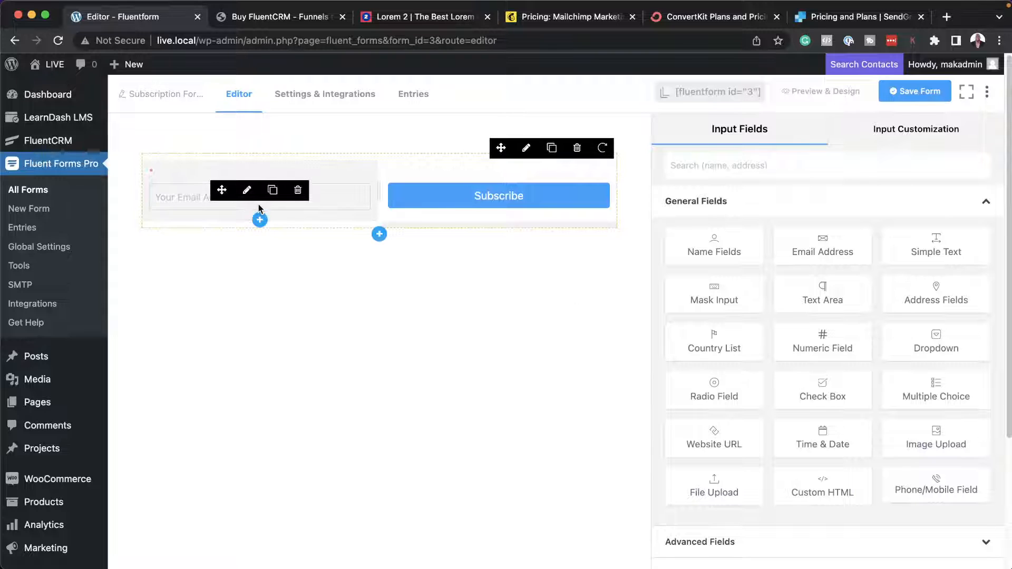
click(928, 93)
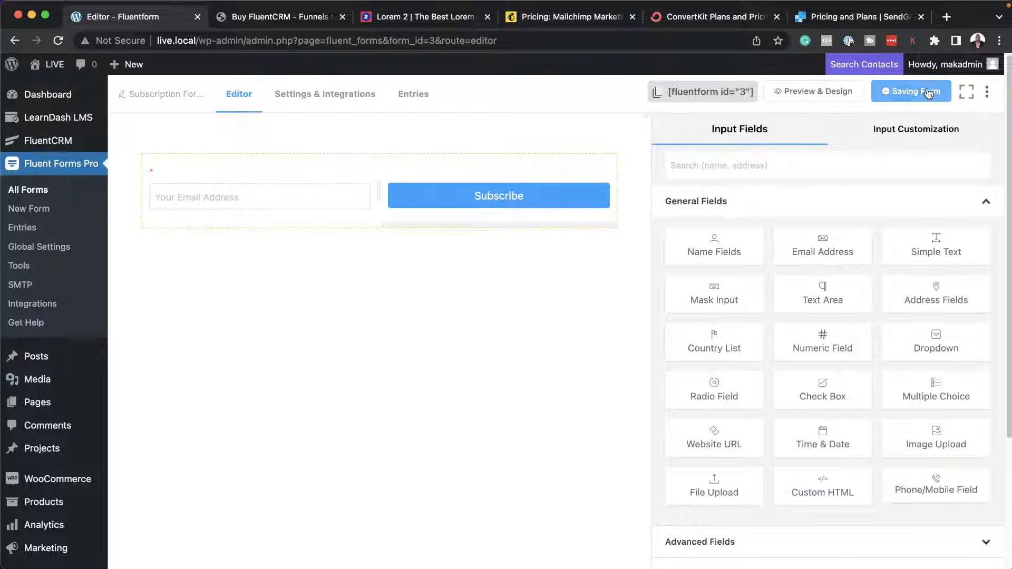
click(699, 95)
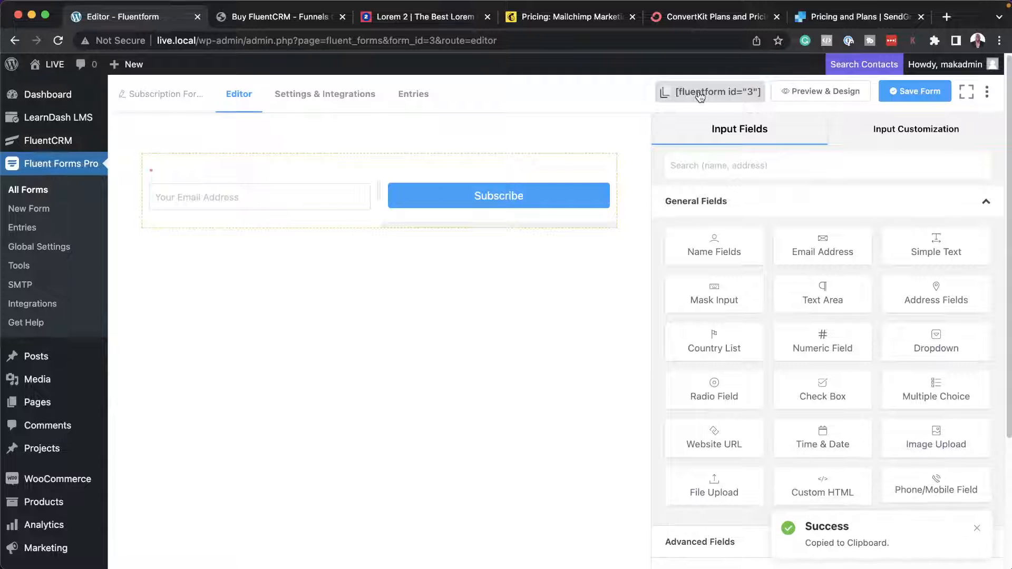
Examine the form's confirmation settings, including the Same Page message and the To a Page and To a Custom URL options.
click(312, 97)
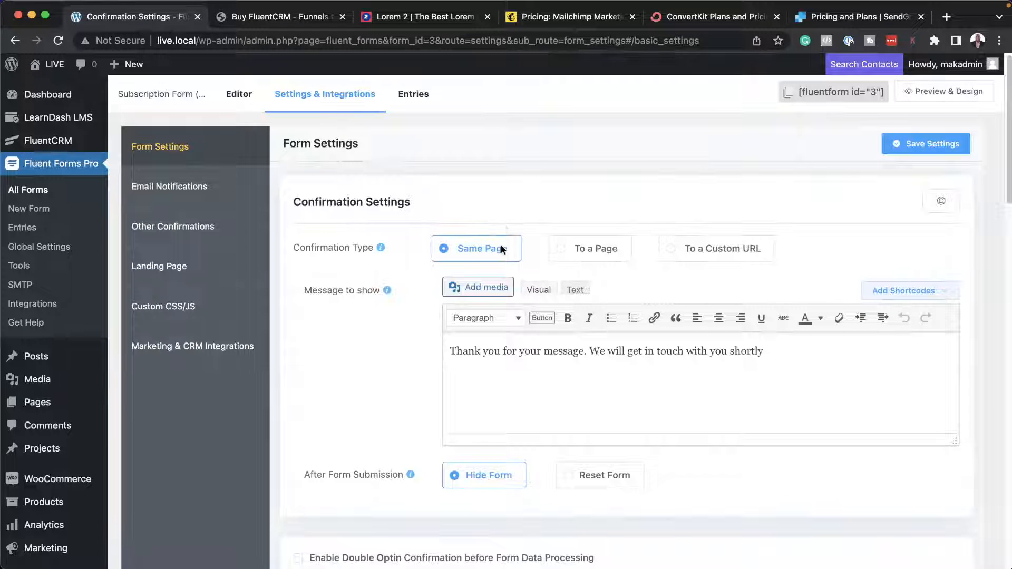
scroll(647, 358, down, 1)
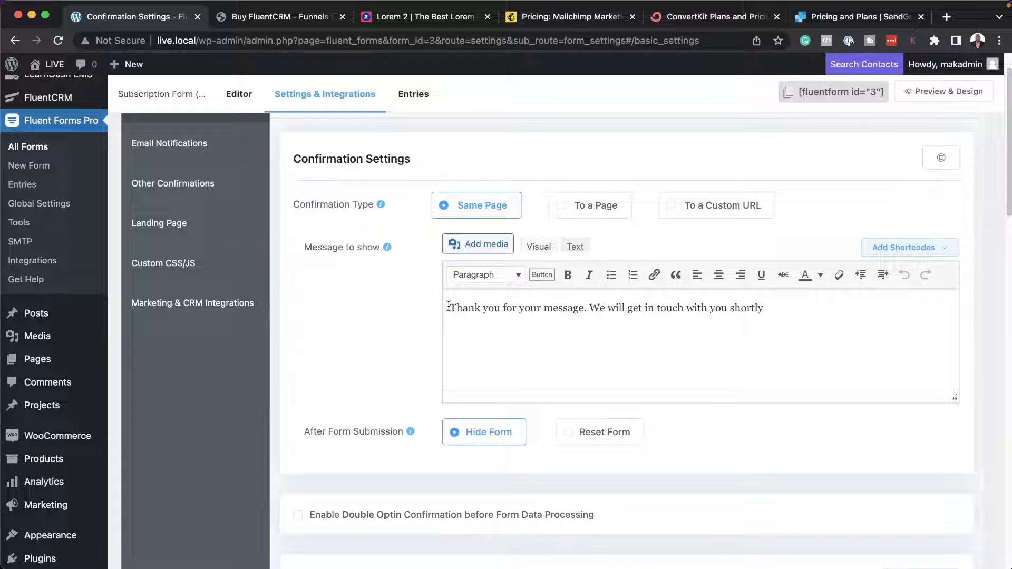
drag(449, 308, 794, 311)
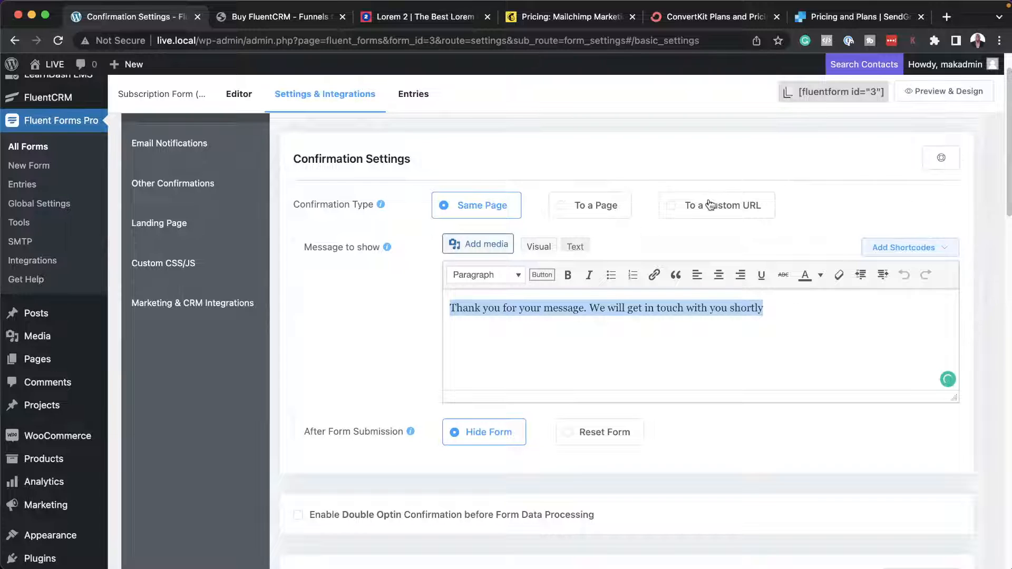
click(585, 213)
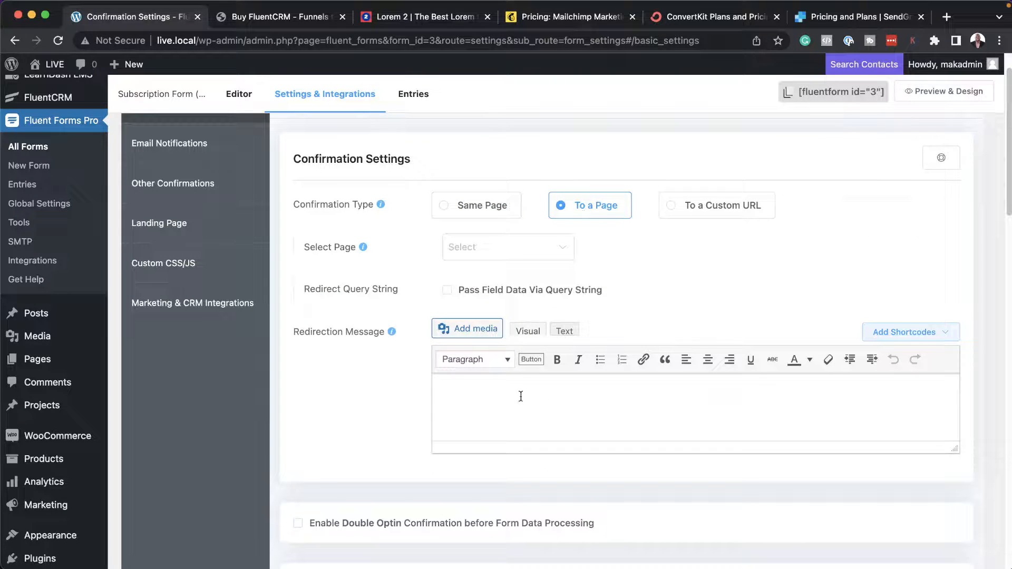
click(483, 397)
click(497, 249)
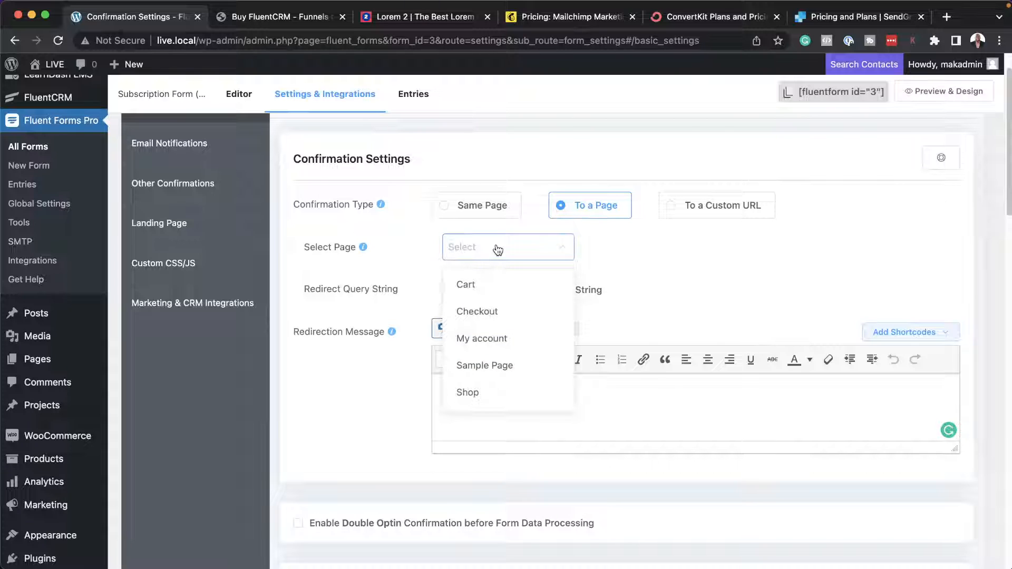
click(497, 249)
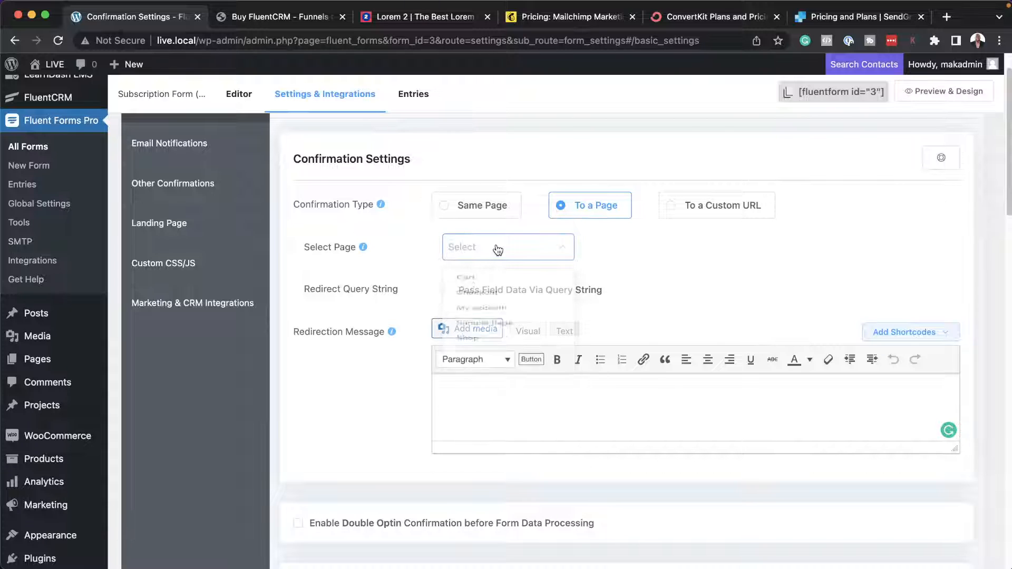
click(673, 208)
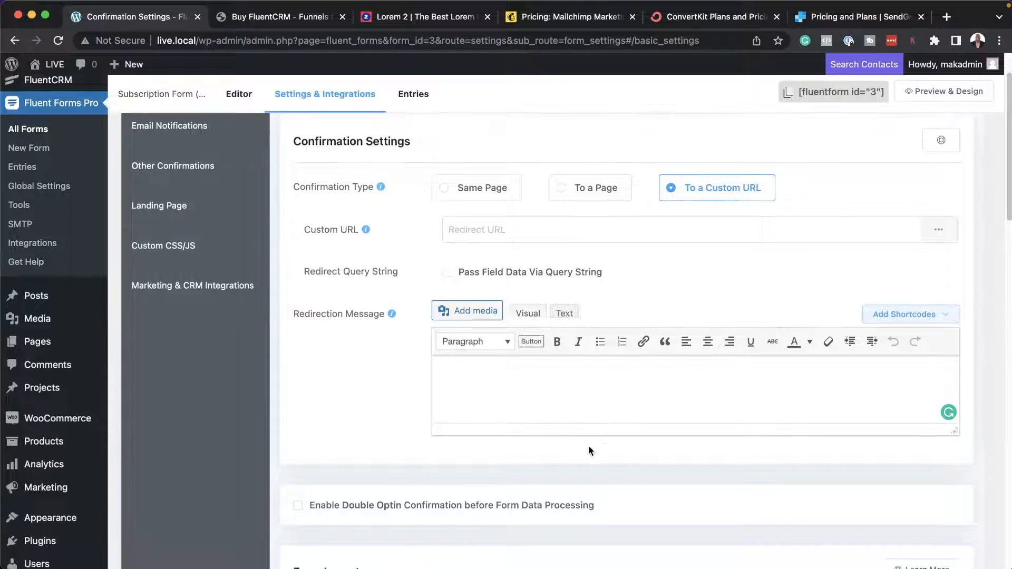
scroll(589, 448, down, 10)
scroll(589, 448, up, 6)
scroll(589, 444, up, 5)
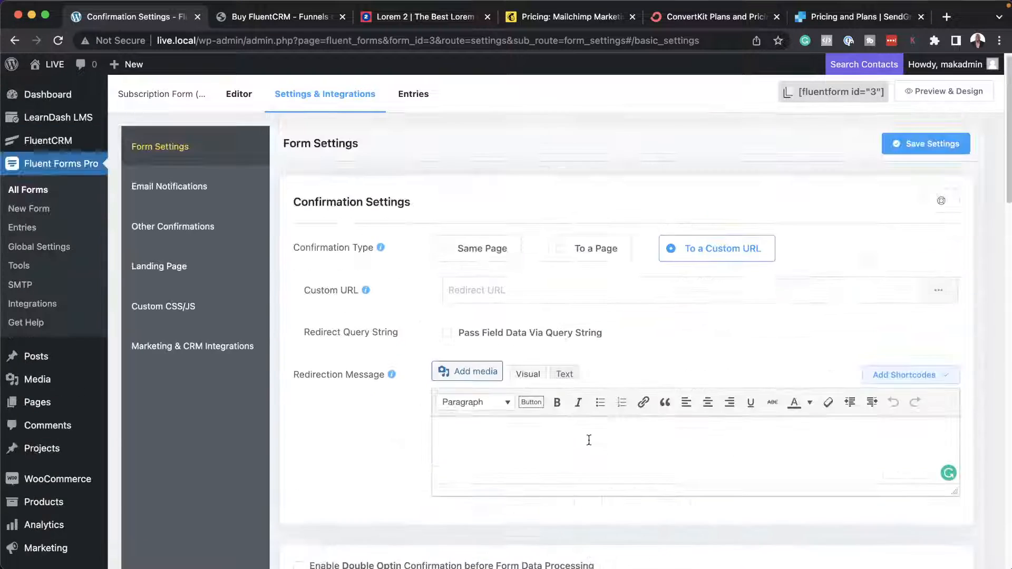
Create a FluentCRM automation funnel labelled "Freebie" with the New Form Submission (Fluent Forms) trigger.
mouse_move(64, 144)
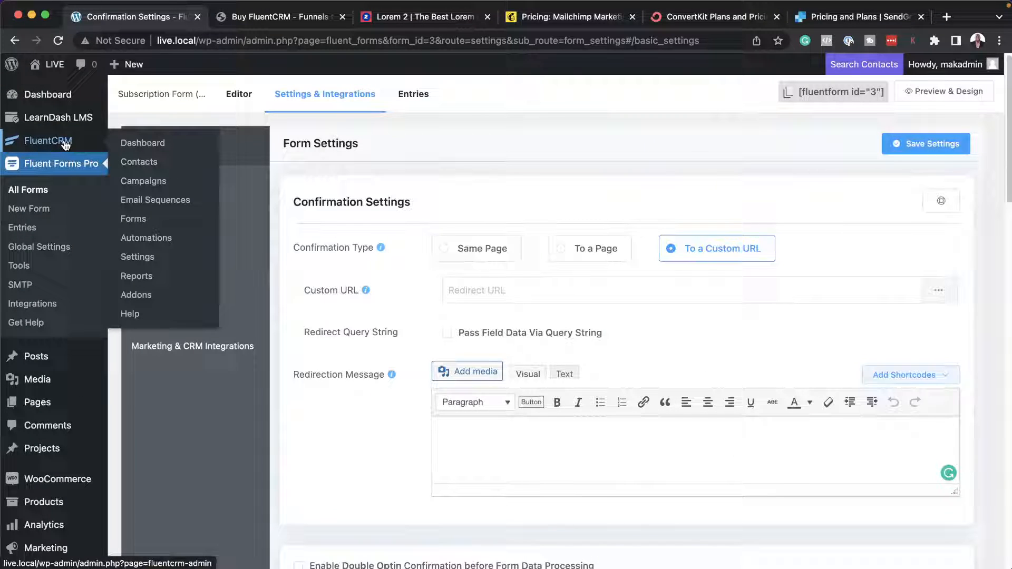
click(140, 144)
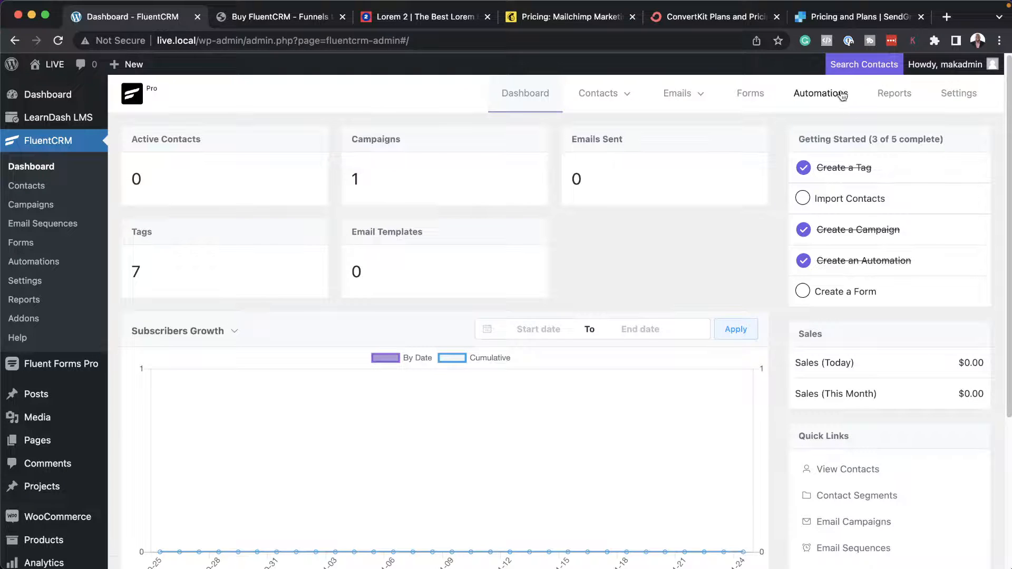
click(833, 94)
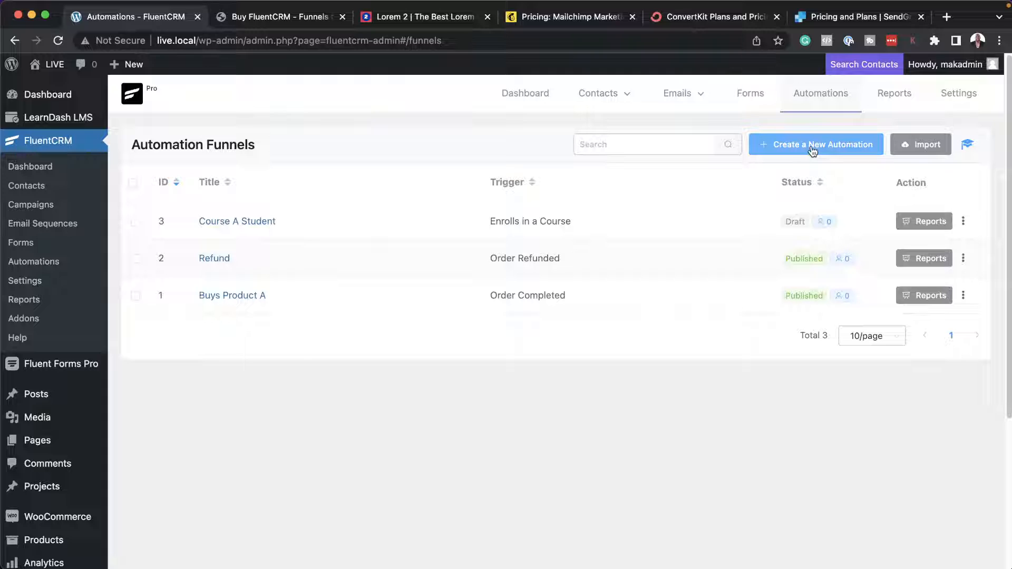
click(812, 152)
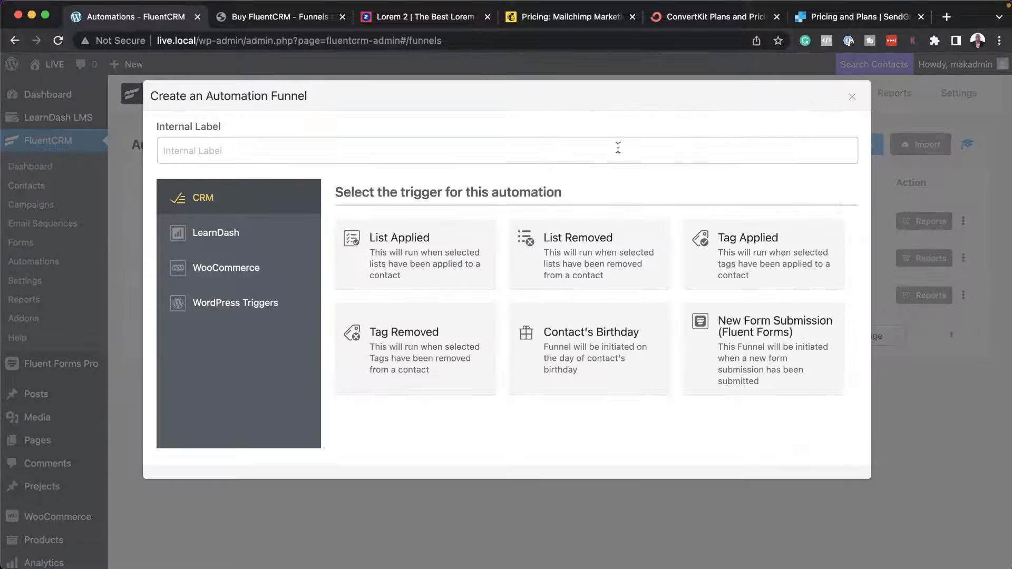
click(511, 150)
text(Freebie)
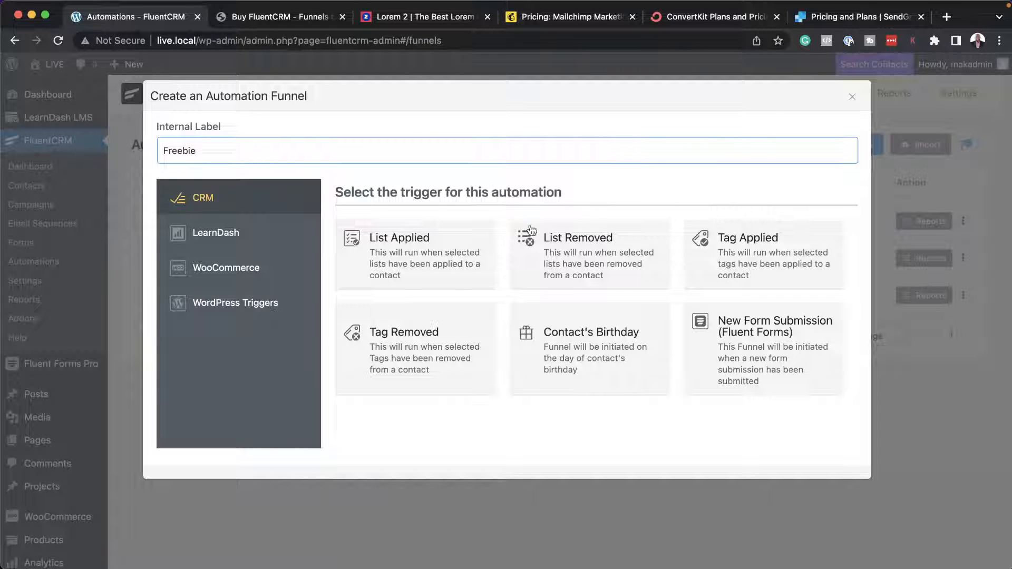
click(752, 352)
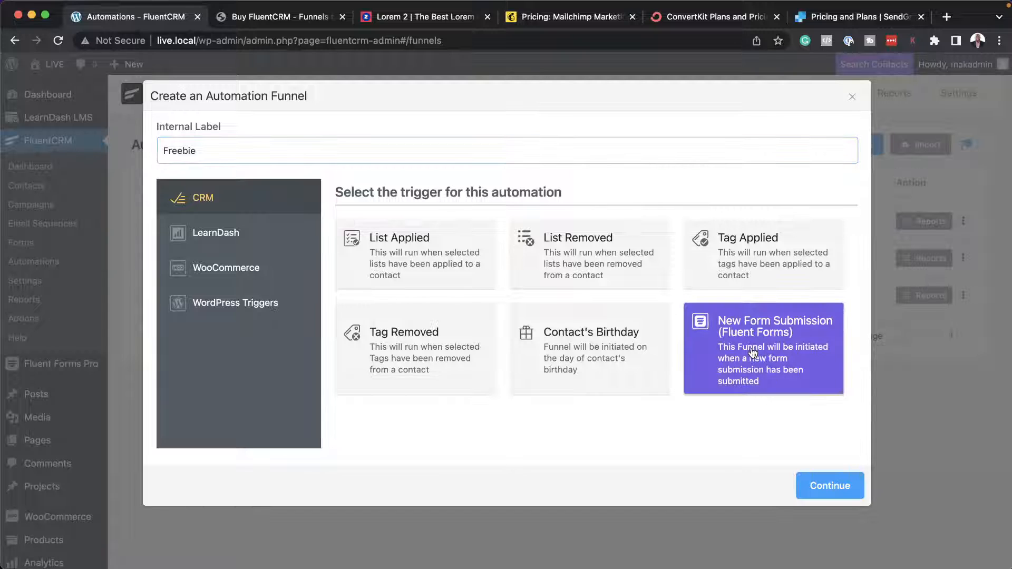
click(838, 490)
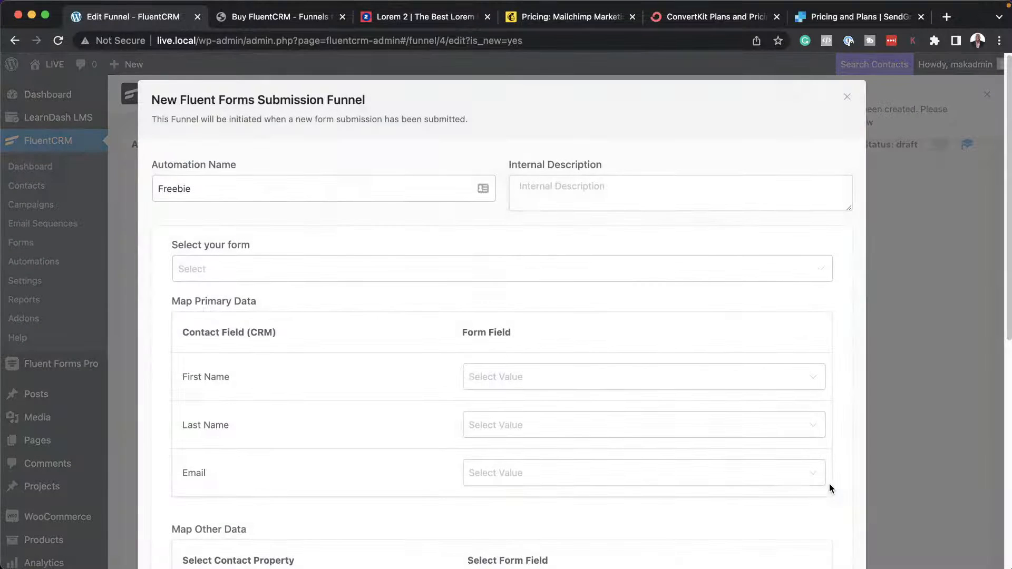
Select Subscription Form (#3) for the Freebie funnel and map the contact's Email to the form's Email field.
click(207, 269)
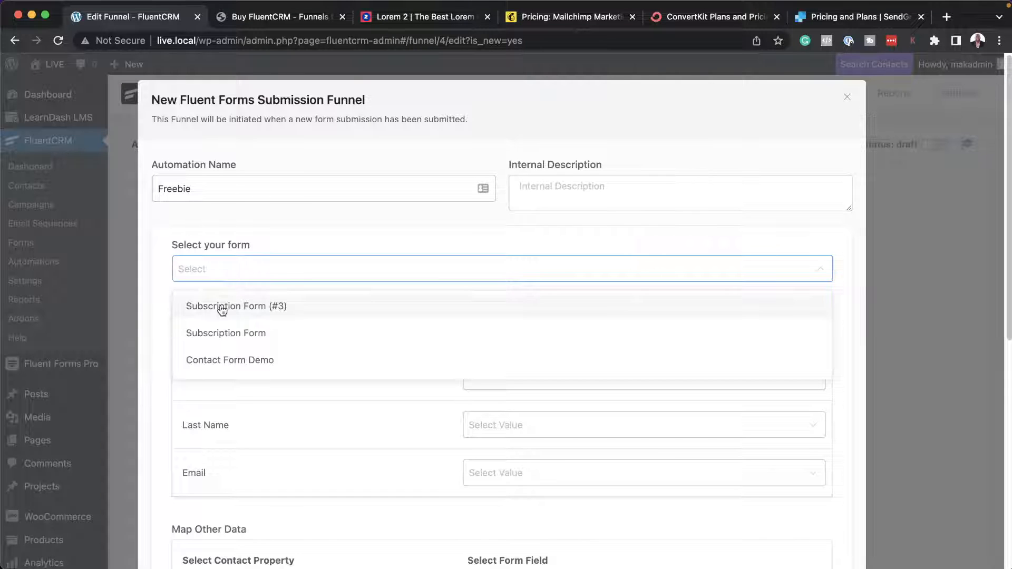
click(262, 306)
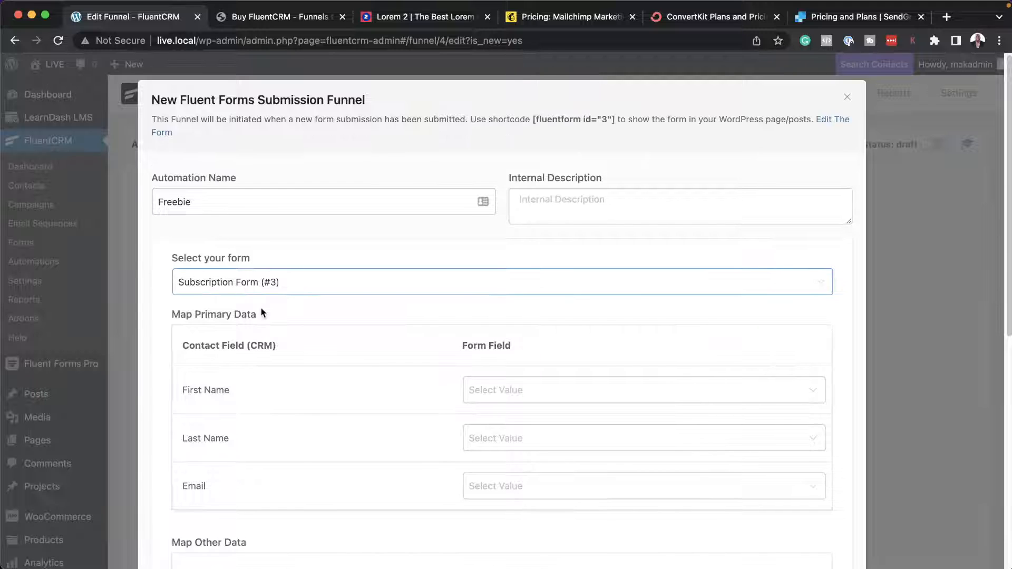
scroll(390, 430, down, 5)
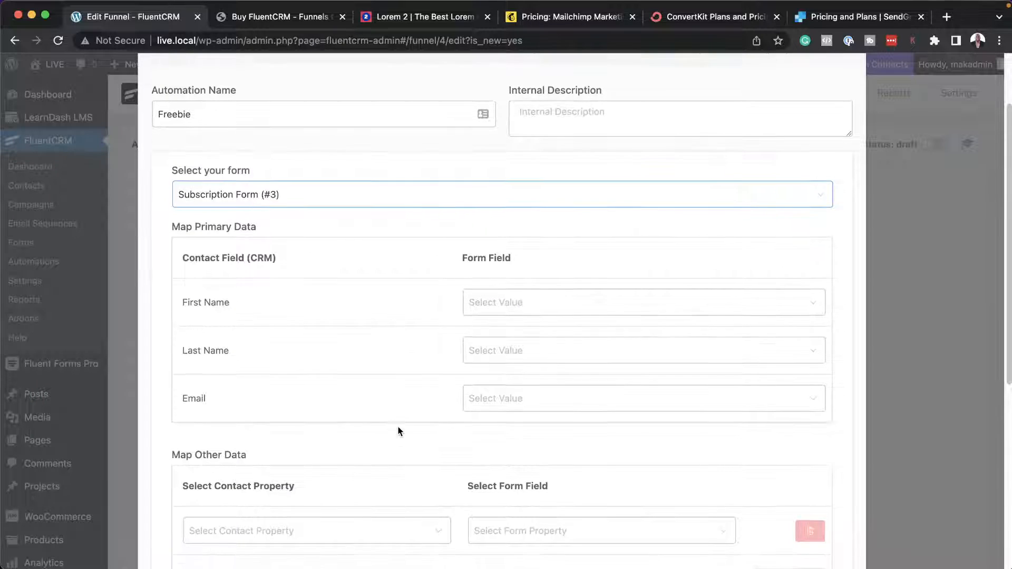
click(477, 374)
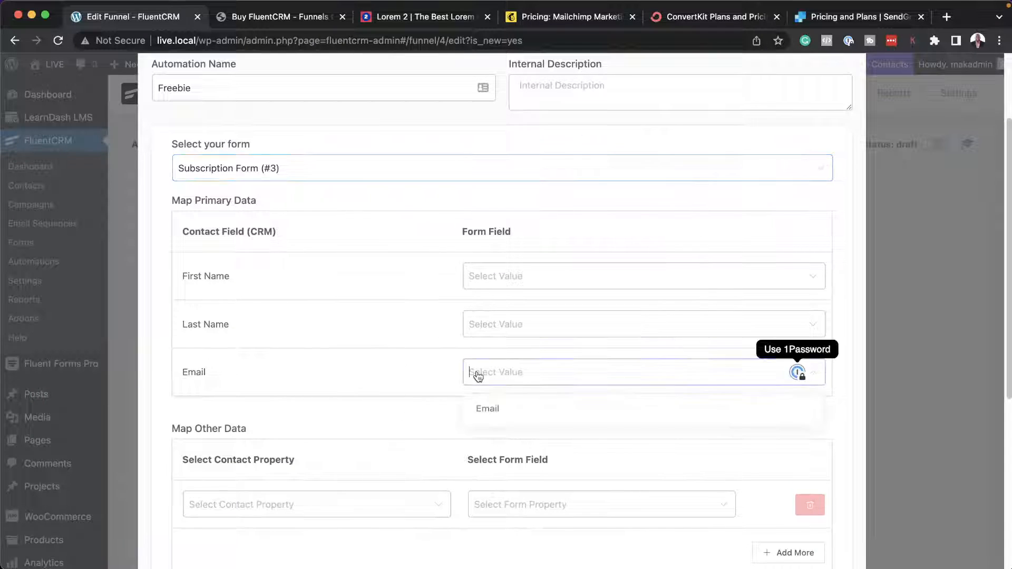
click(490, 406)
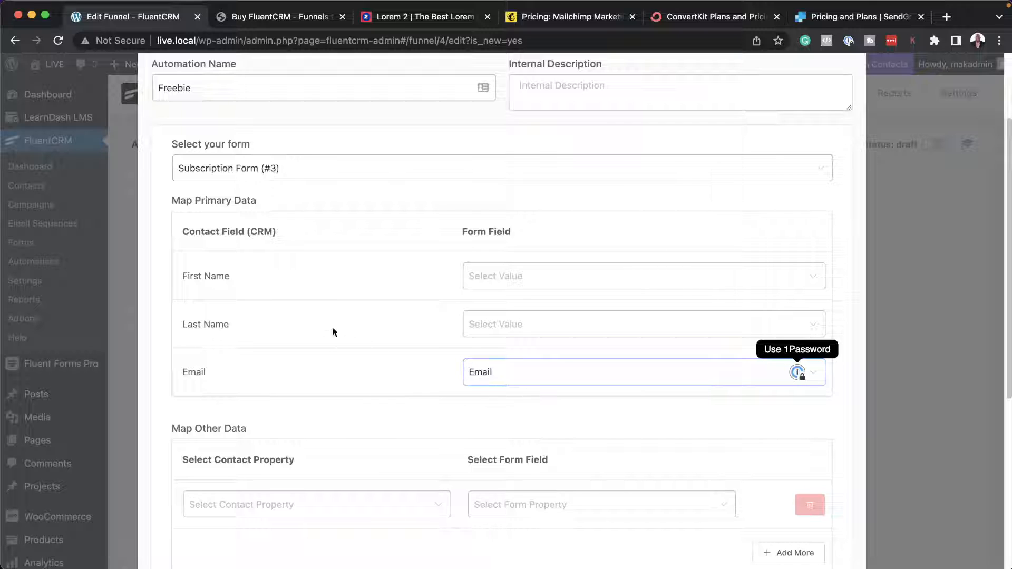
click(495, 277)
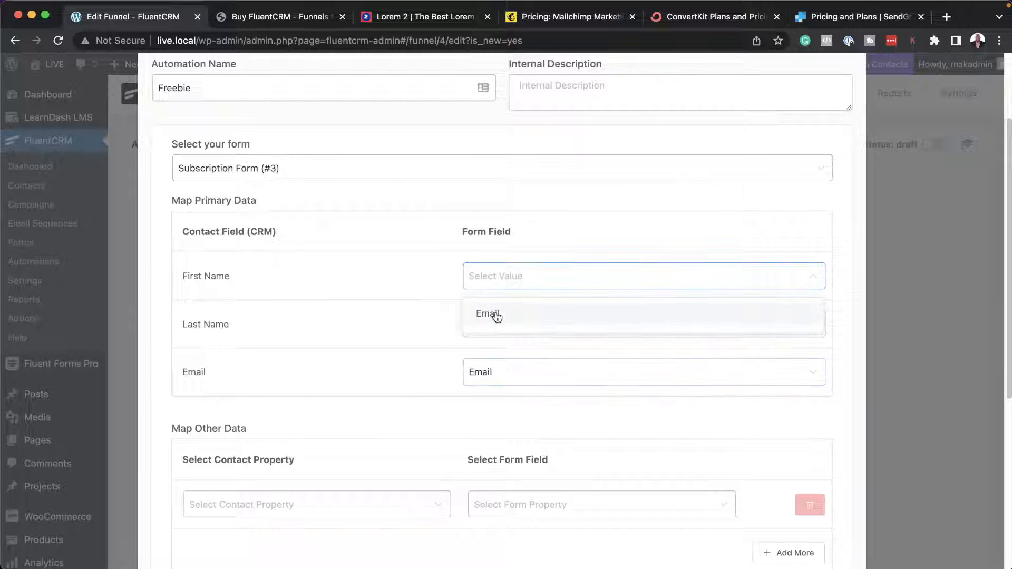
click(392, 282)
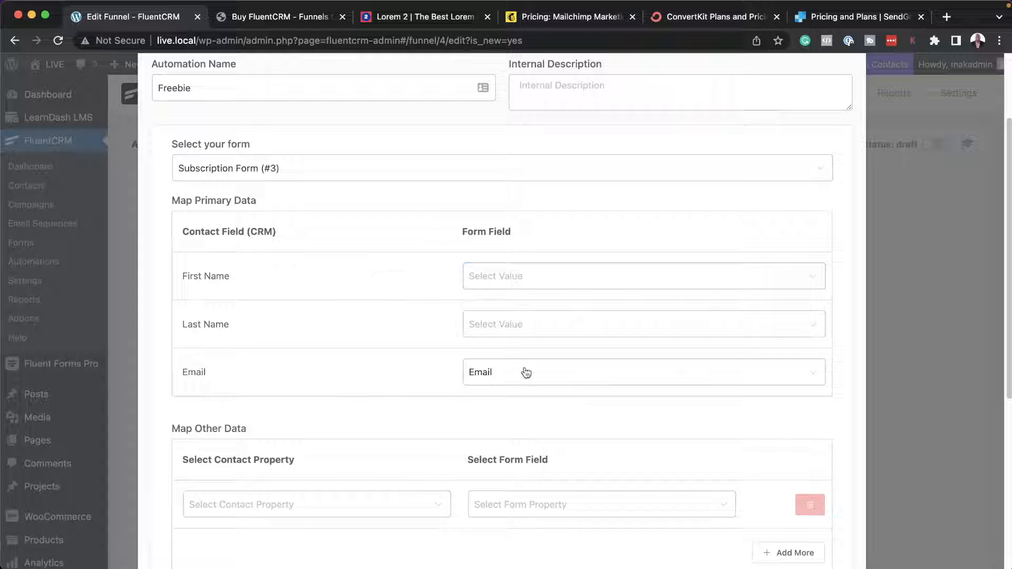
Save the form submission trigger settings and switch the Freebie automation's status to published.
scroll(536, 374, down, 6)
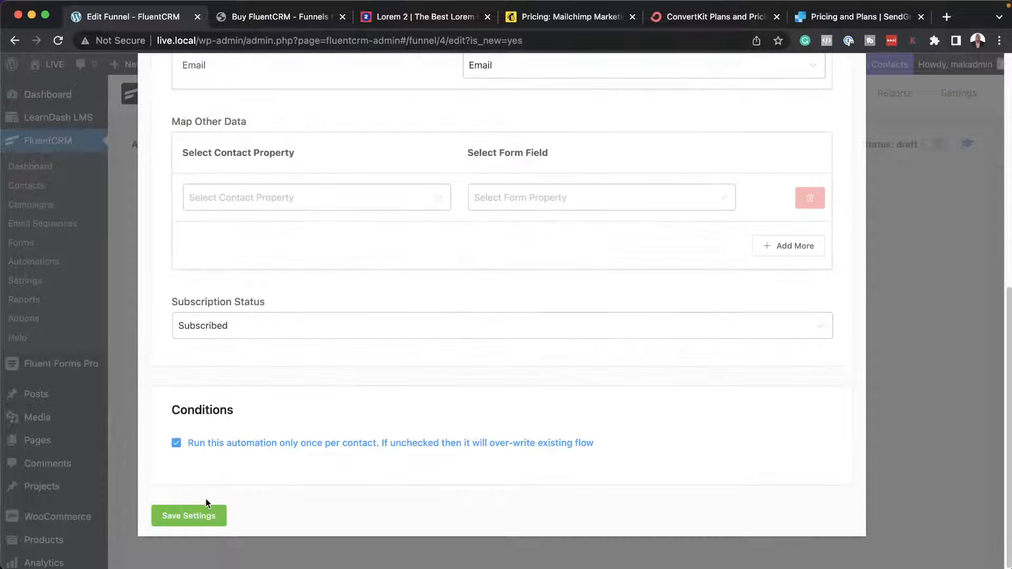
click(209, 519)
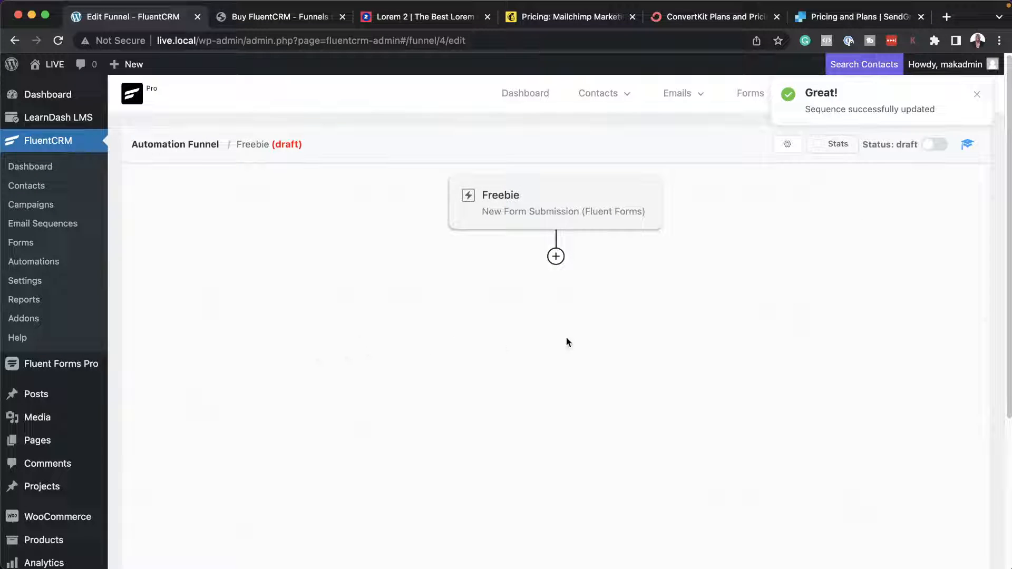
click(935, 144)
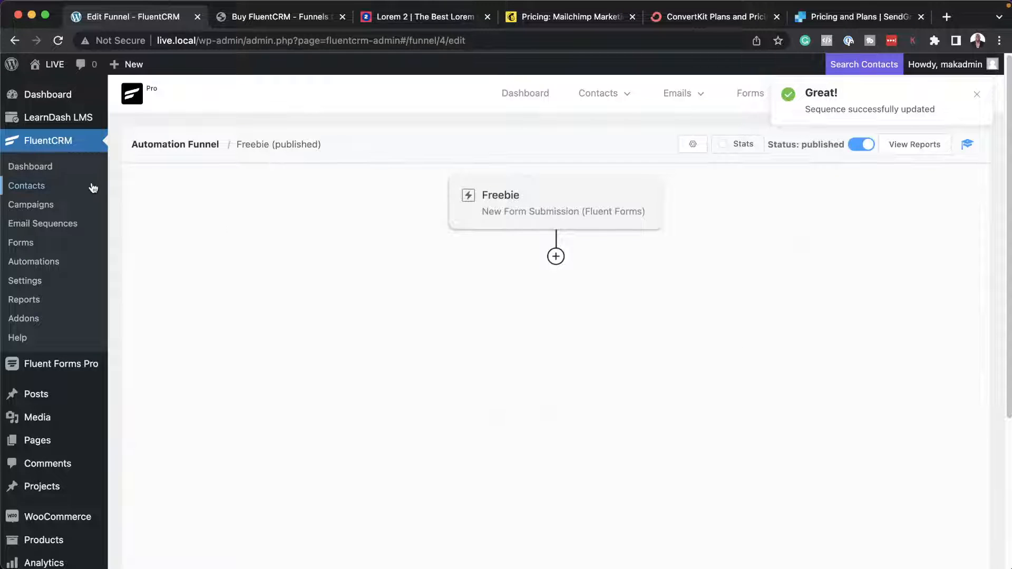
Add a new WordPress page in a separate browser tab and title it "Freebie Downlod".
mouse_move(62, 441)
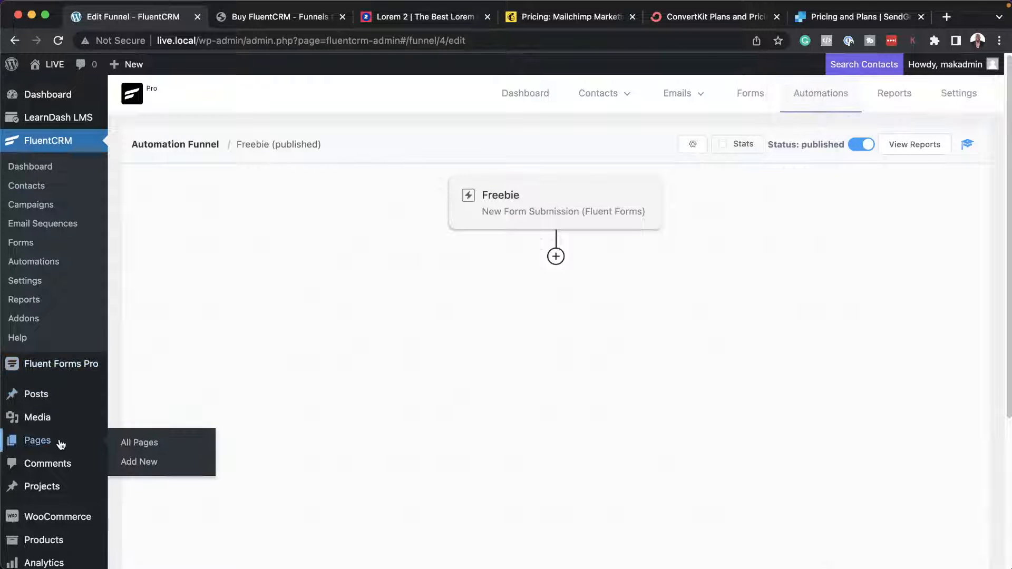
super+click(148, 463)
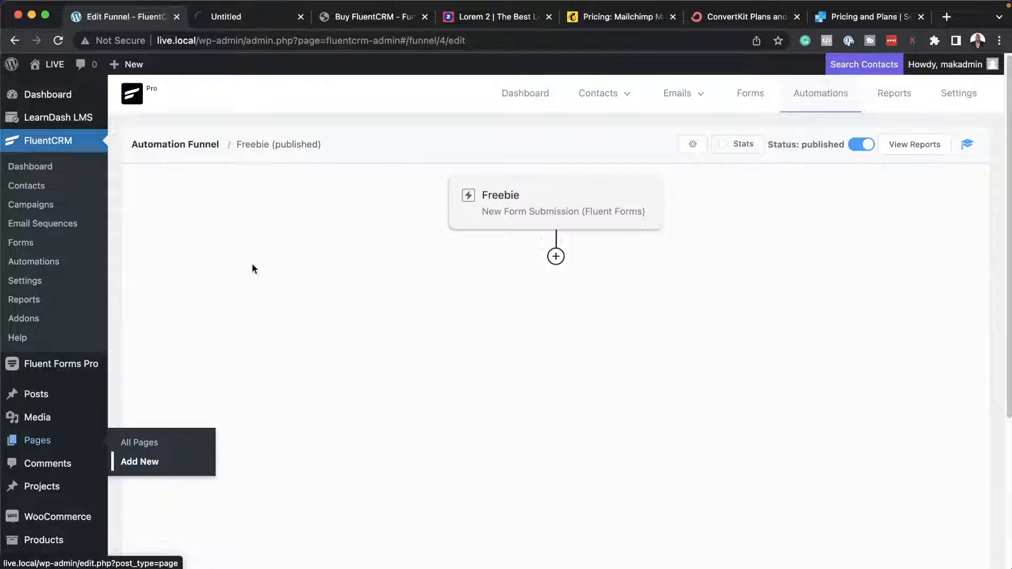
click(230, 18)
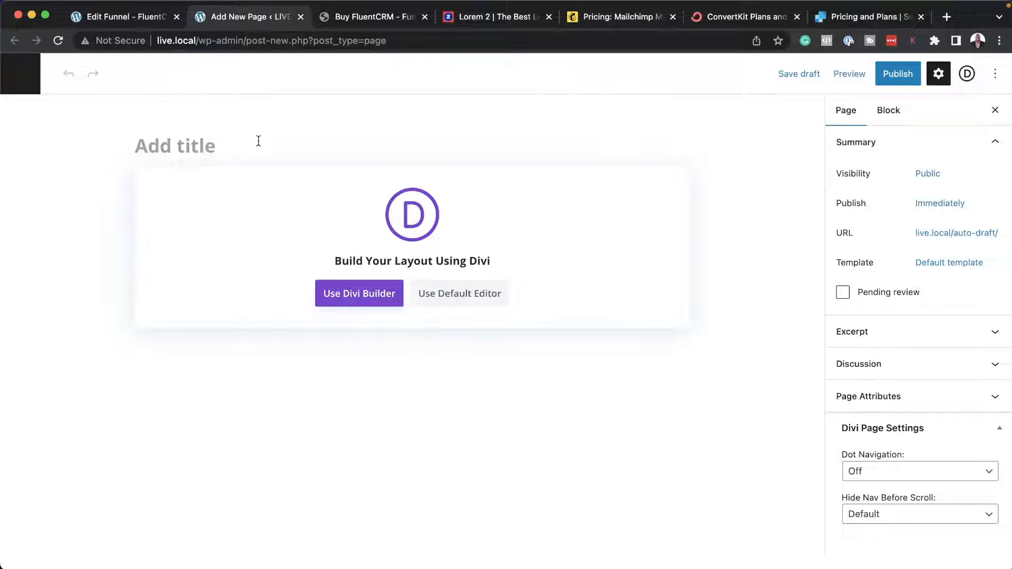
text(Freeb)
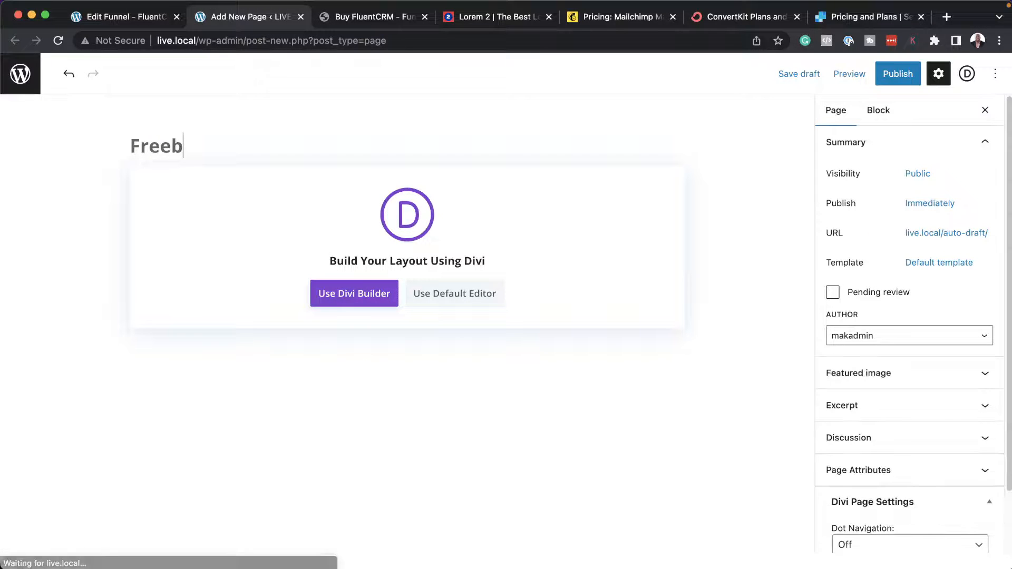
text(ie Downlod)
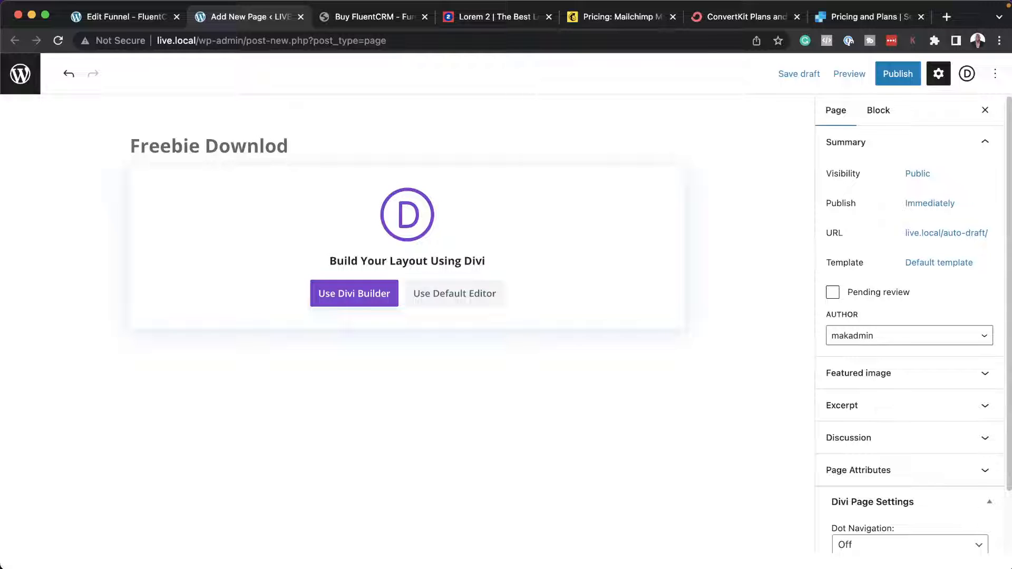
Build the page from scratch with Divi Builder, inserting a single-column row that contains a Text module.
click(361, 290)
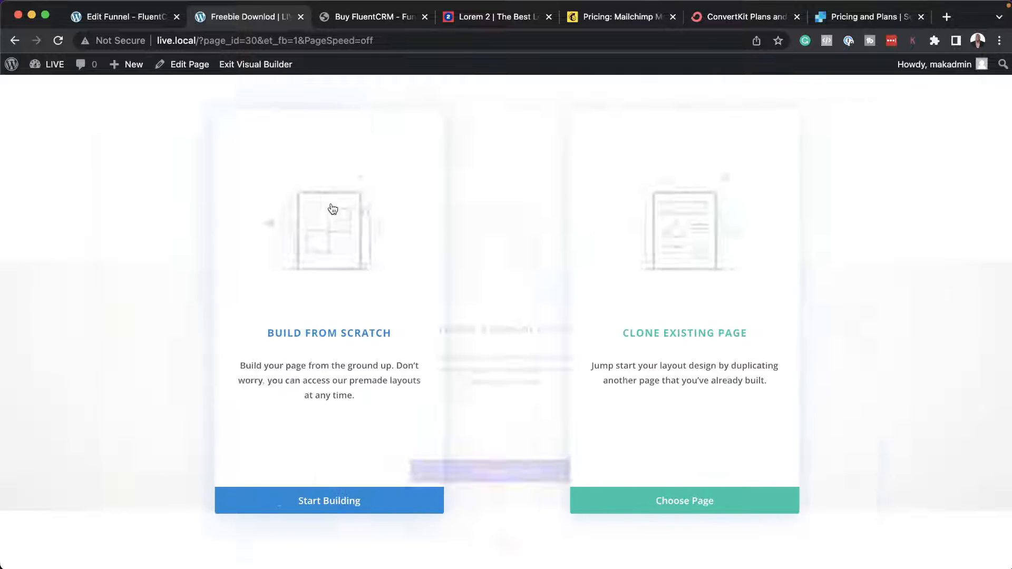
click(280, 332)
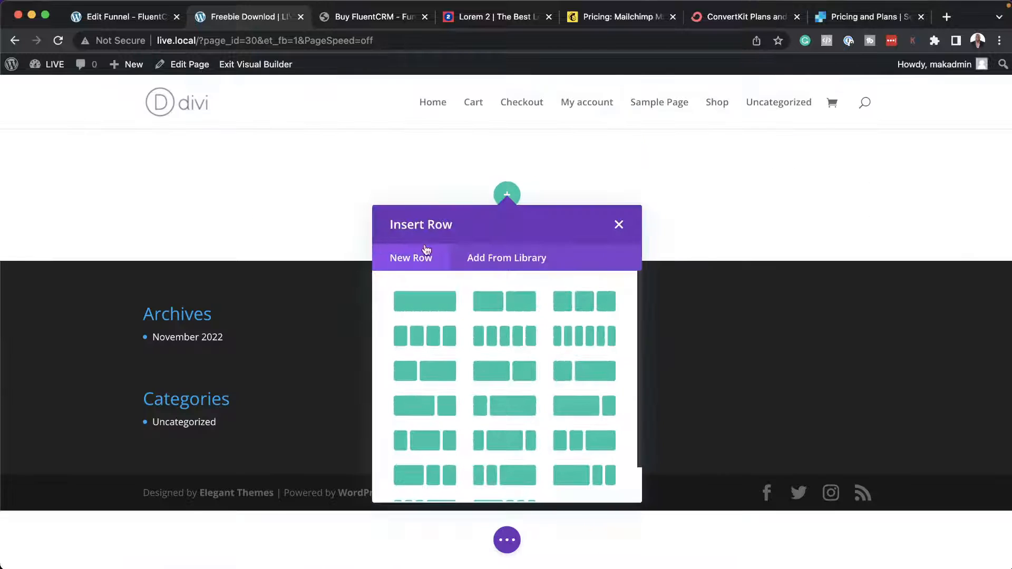
click(430, 302)
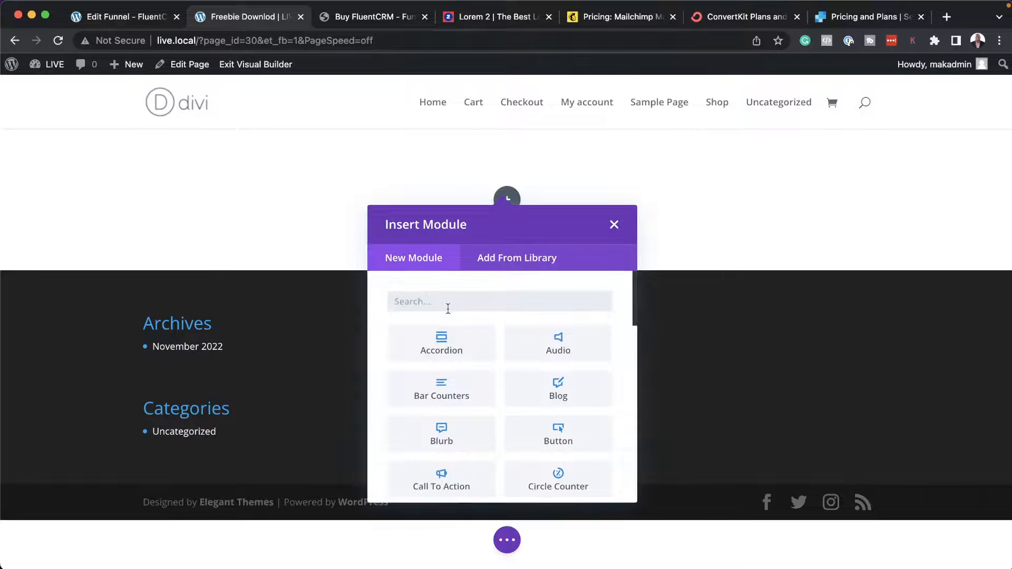
text(Text)
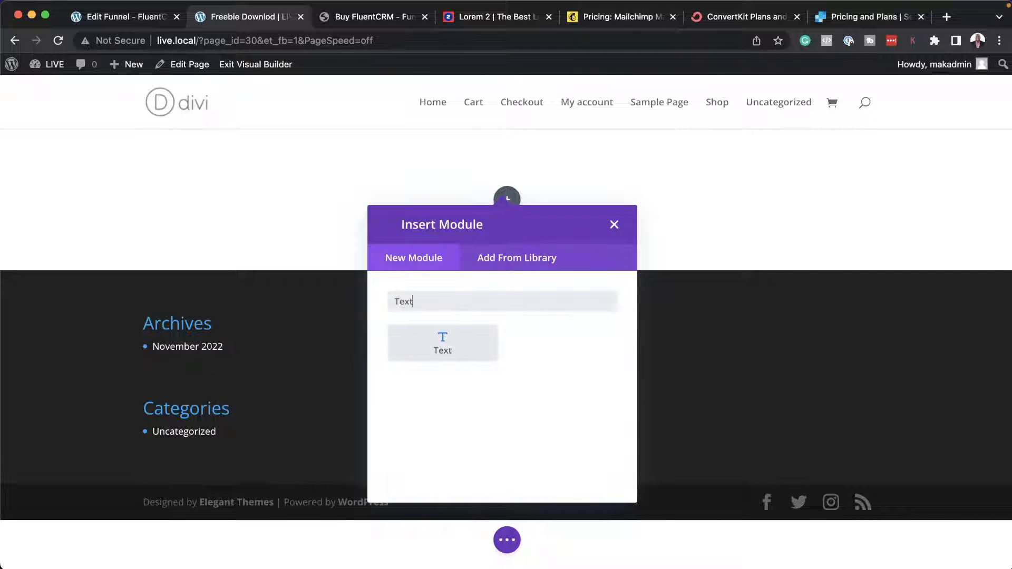
click(445, 342)
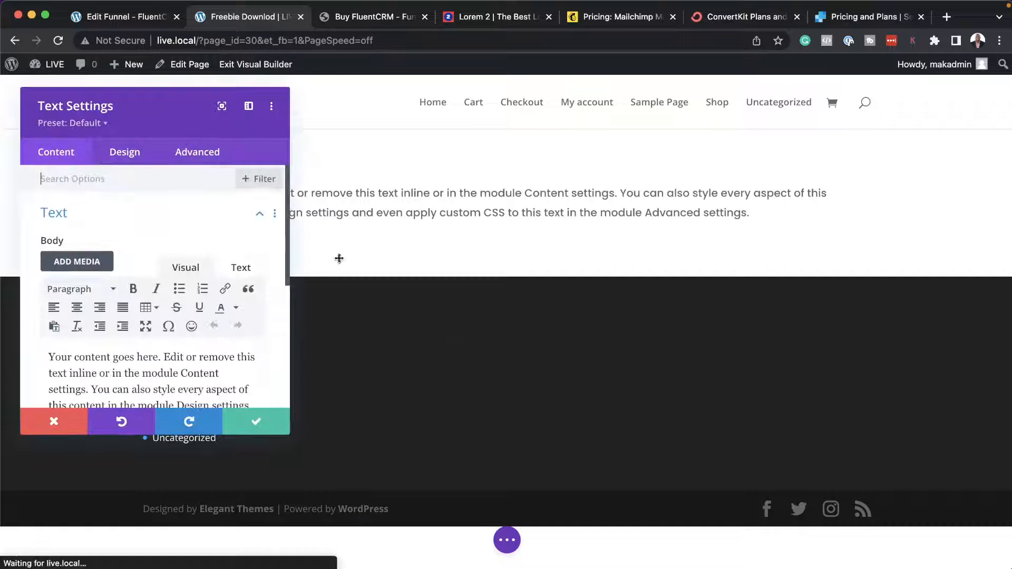
Replace the Text module's placeholder body with "Download My Freebie" and save the module.
click(249, 105)
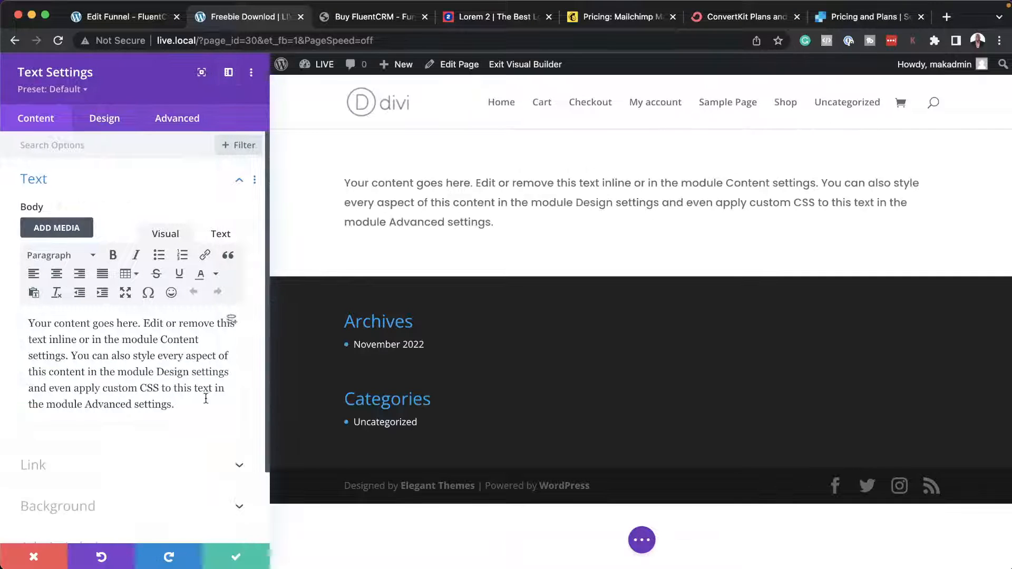
key(super+a)
text(Dow)
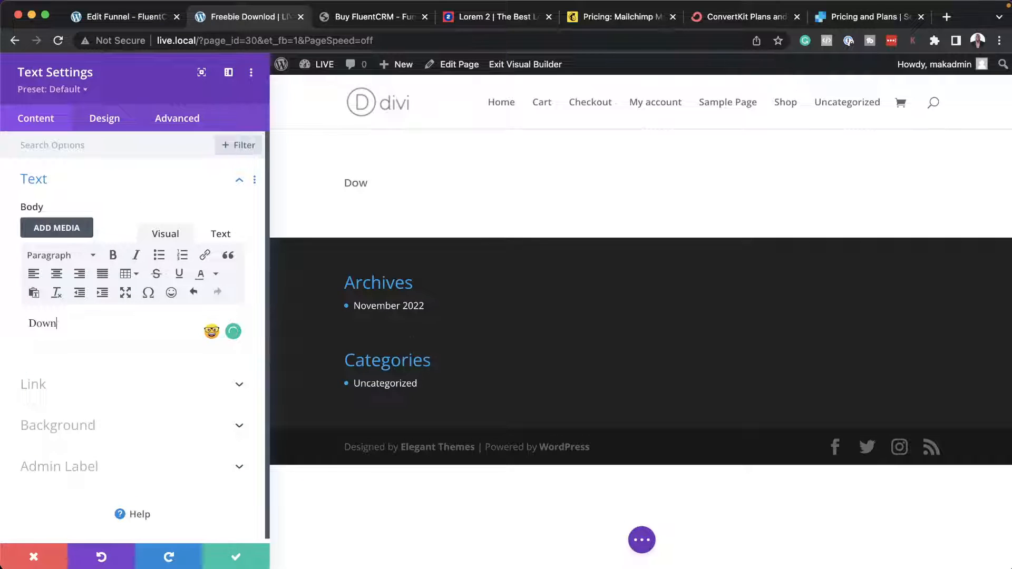
text(nload My Freeb)
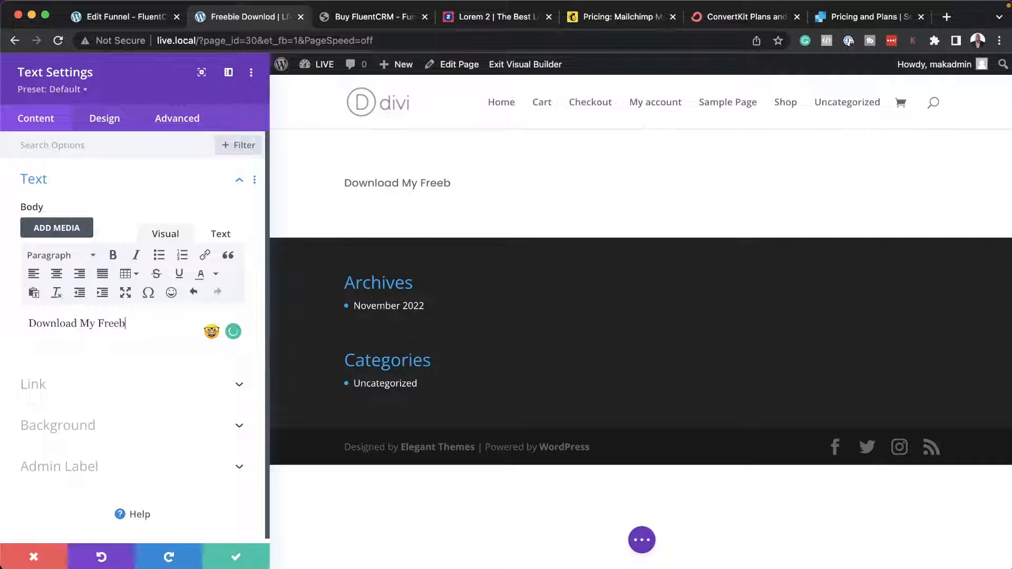
text(ie)
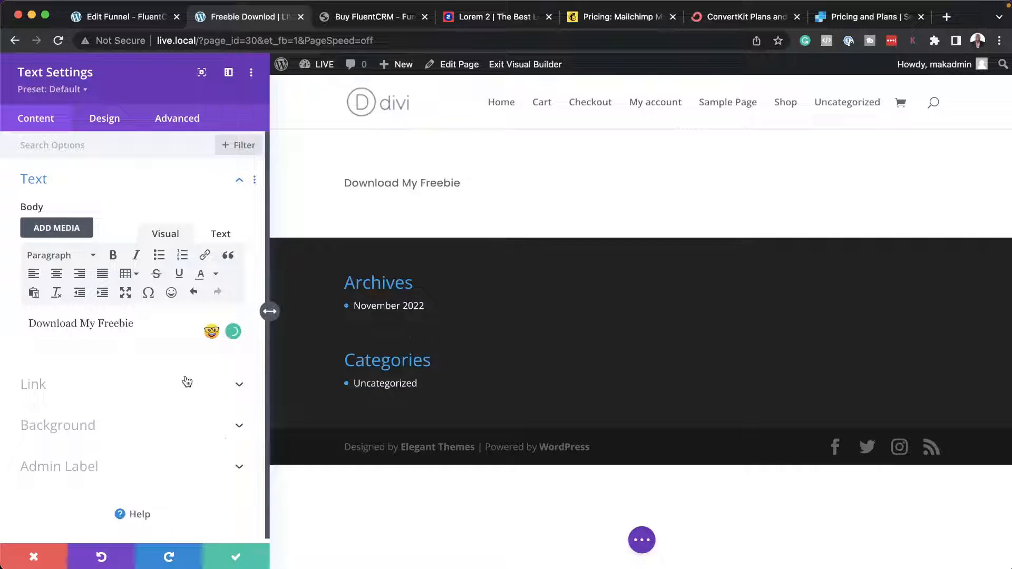
click(242, 561)
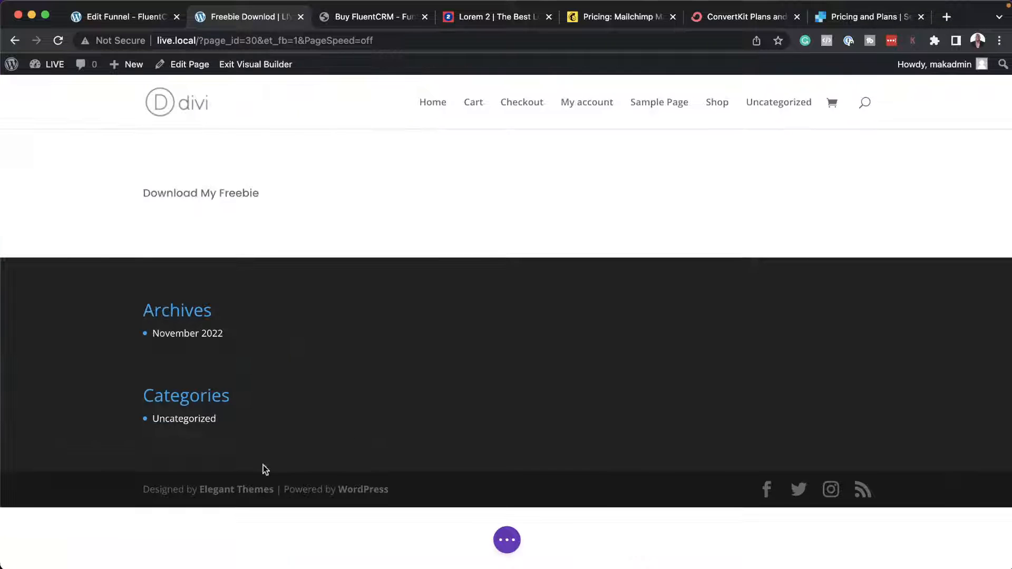
Change the row to two equal columns and move the "Download My Freebie" text into the second column.
click(215, 183)
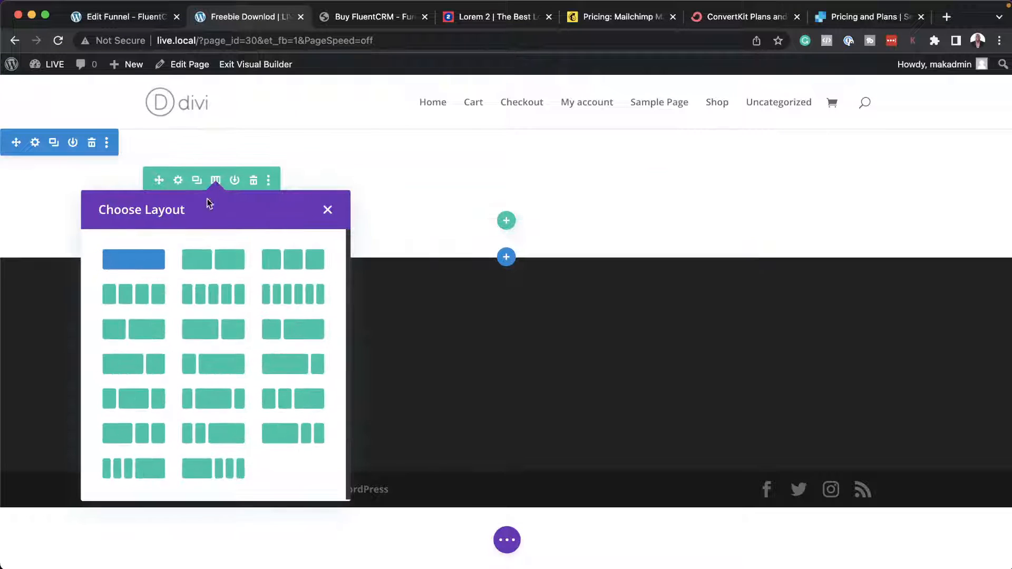
click(224, 259)
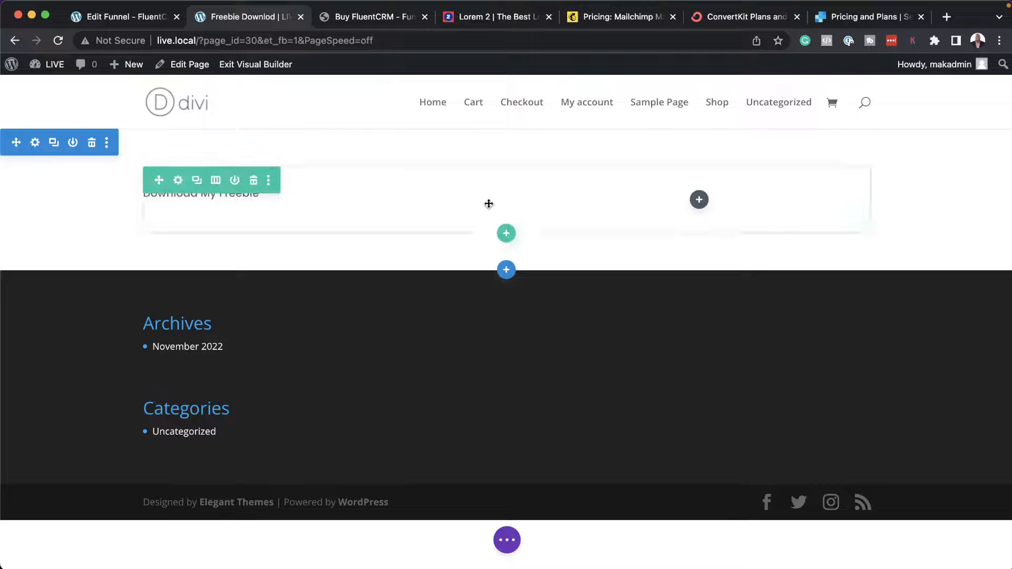
mouse_move(307, 196)
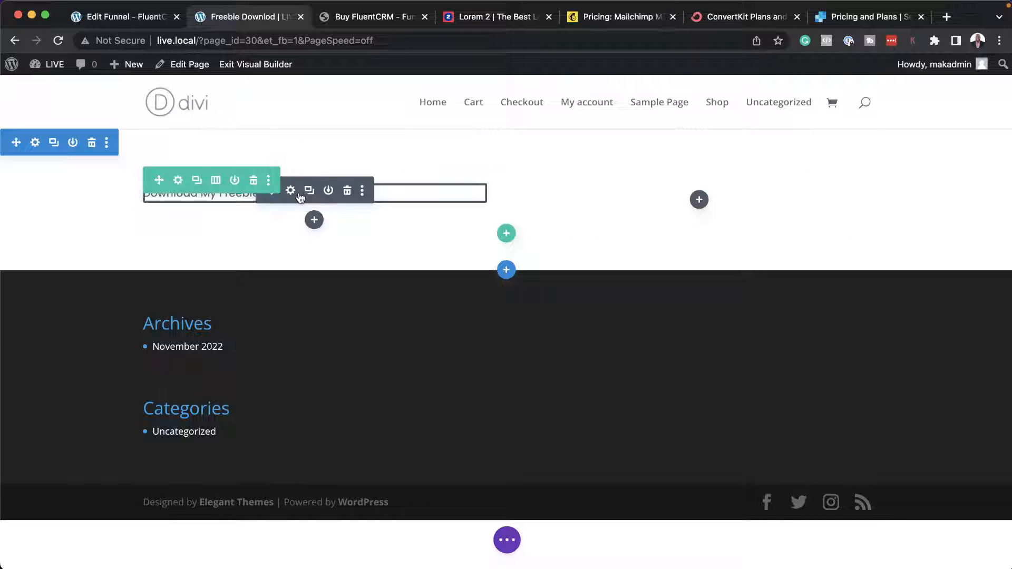
drag(304, 202, 678, 211)
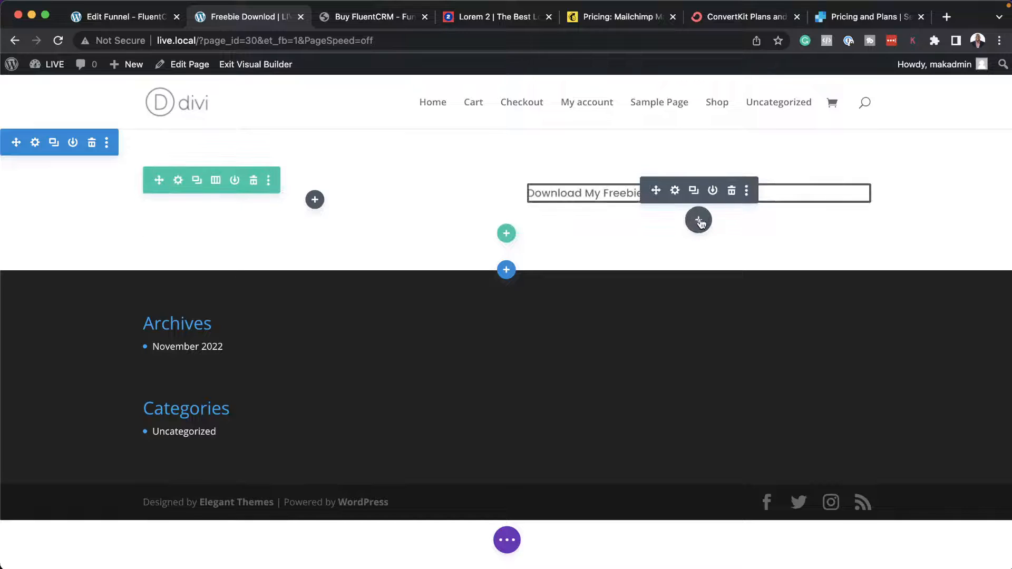
Insert a Text module below "Download My Freebie" with the copied shortcode [fluentform id="3"] as its body, and save it.
click(699, 219)
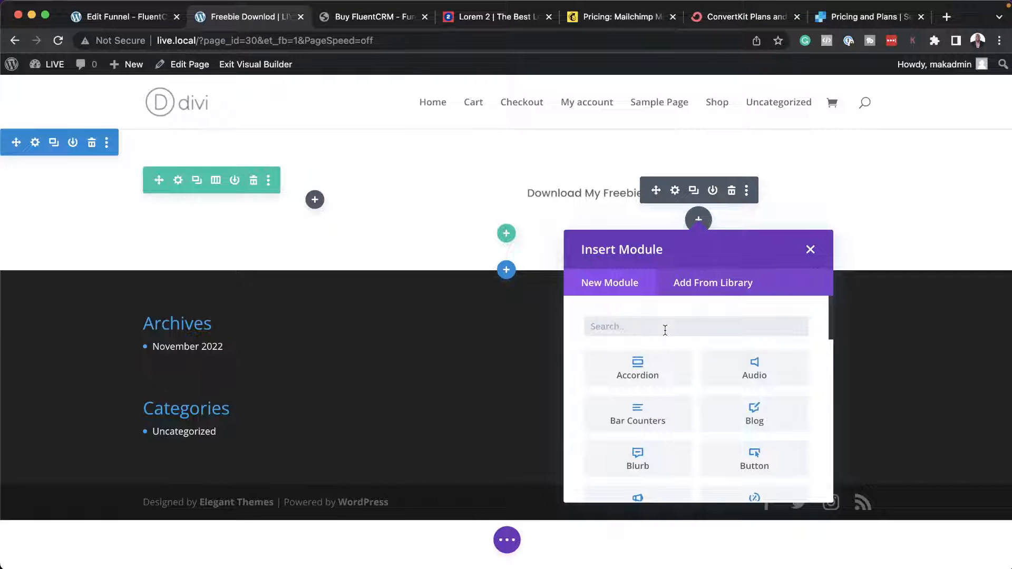
text(text)
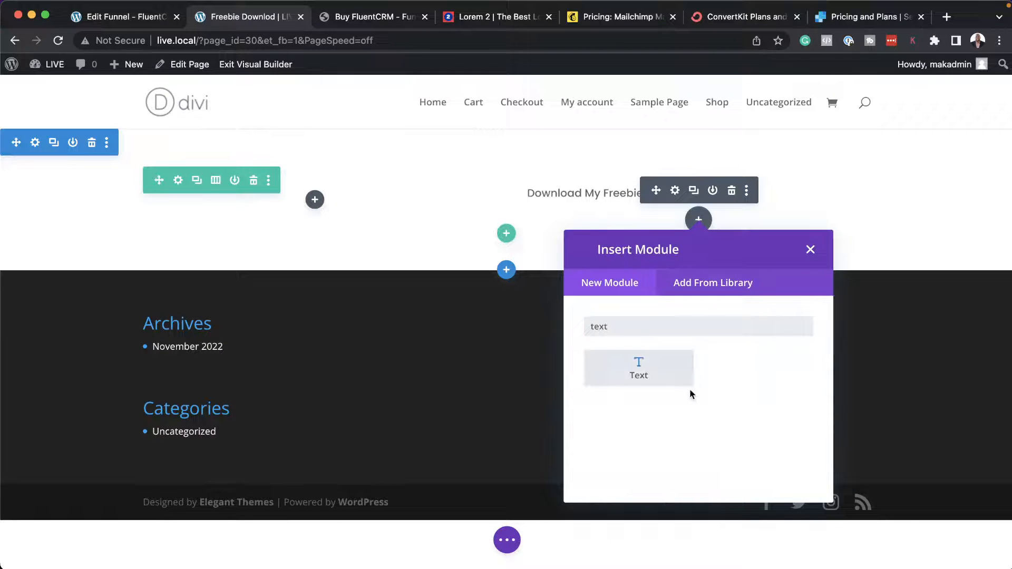
click(673, 375)
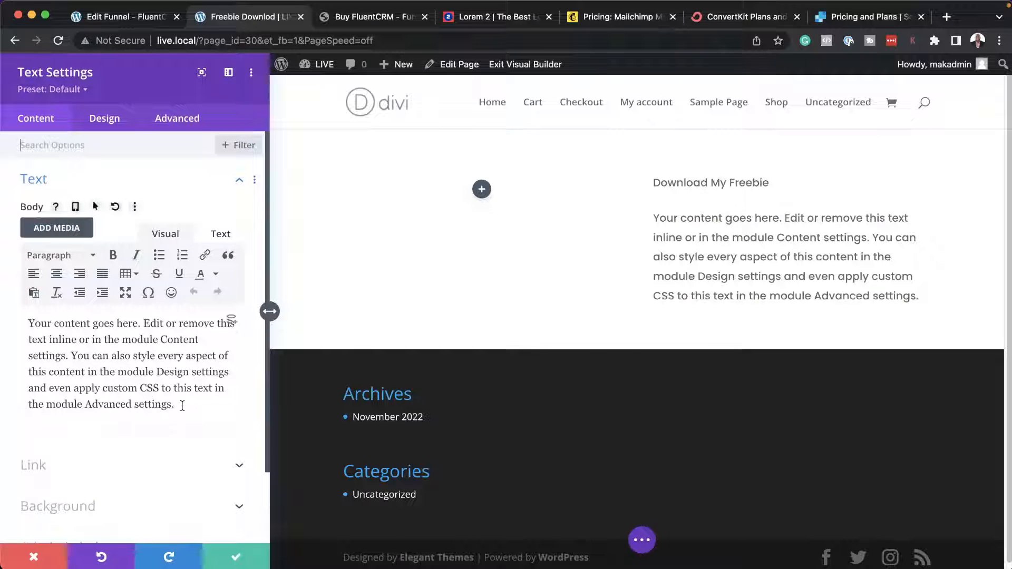
drag(179, 406, 34, 314)
text([fluentform id="3"])
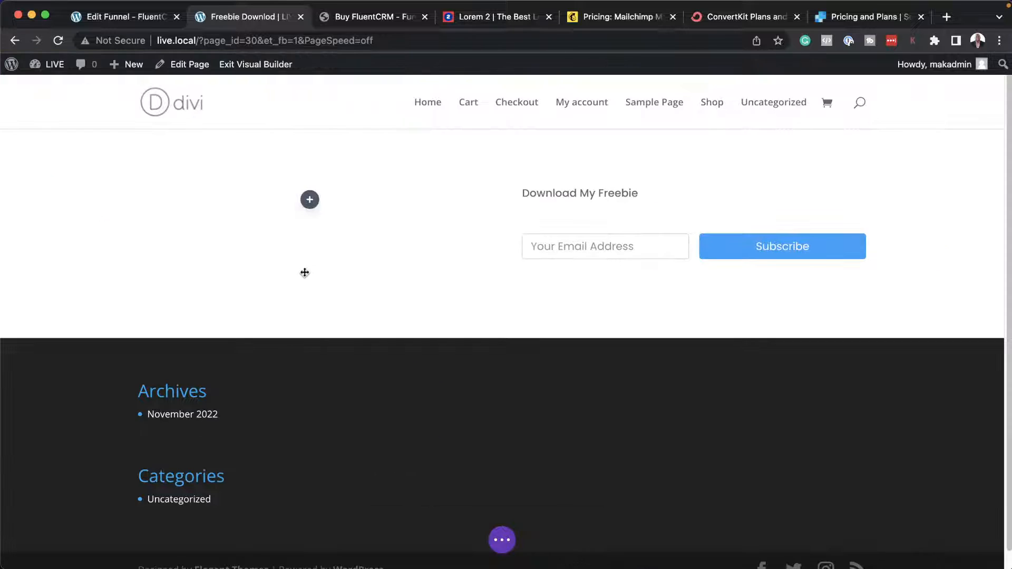
click(237, 555)
click(309, 198)
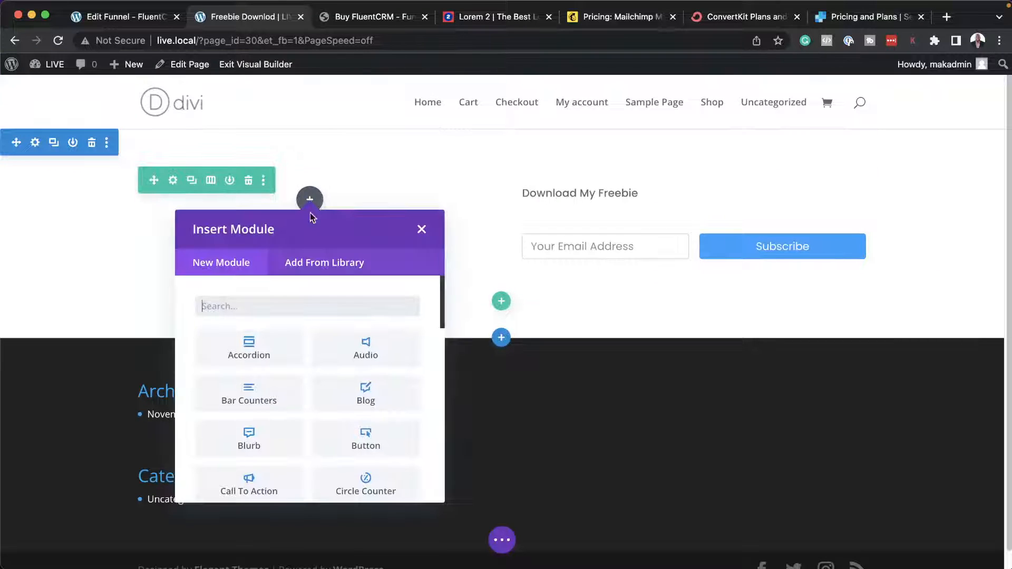
click(421, 231)
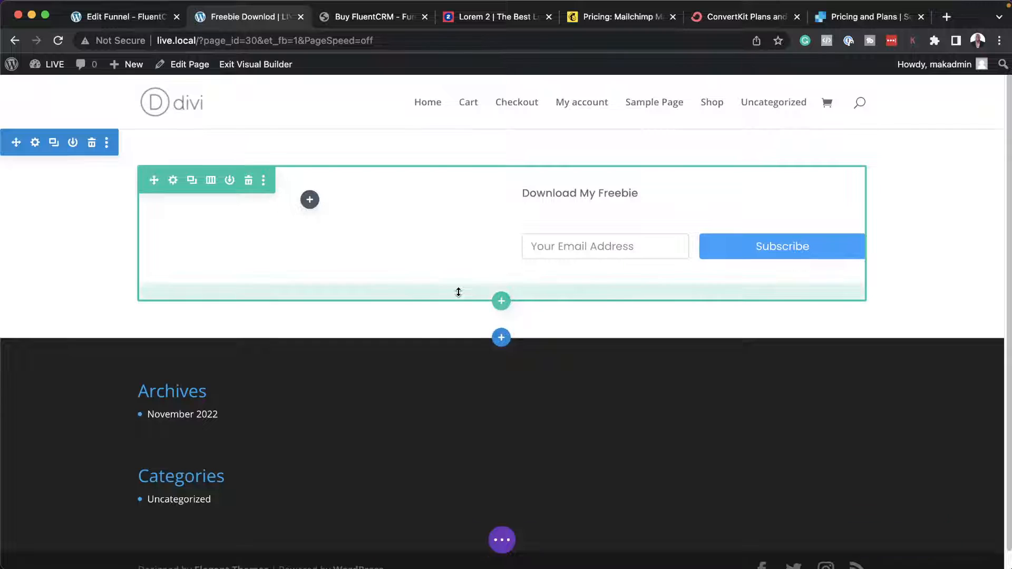
Publish the Freebie download page and exit the visual builder to the live page.
key(super+s)
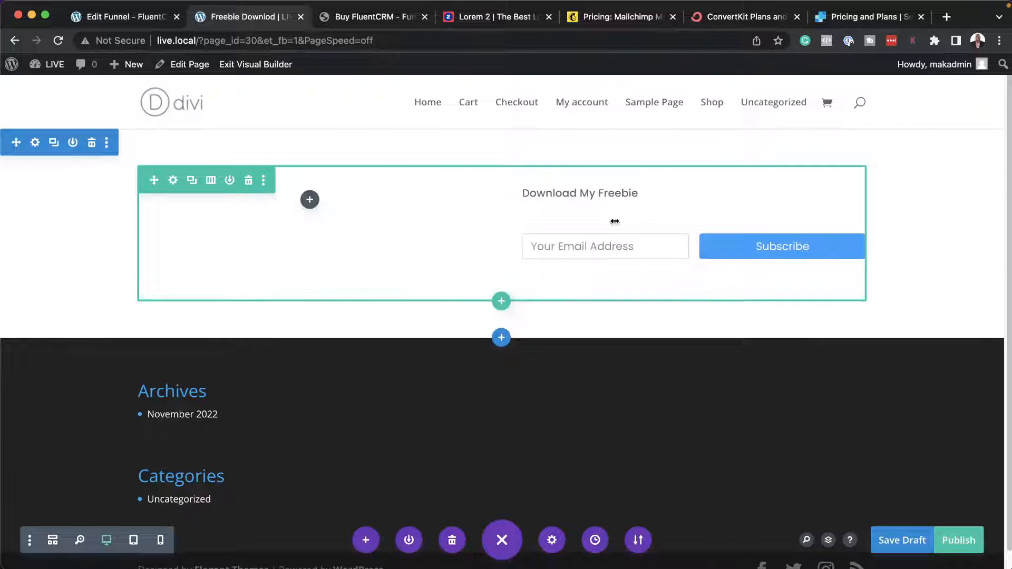
click(959, 540)
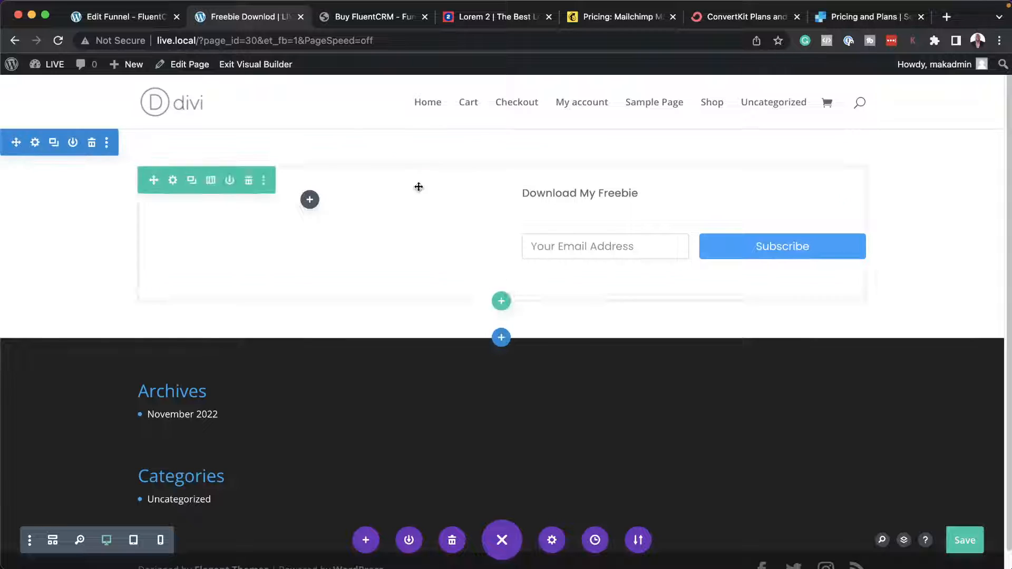
click(256, 66)
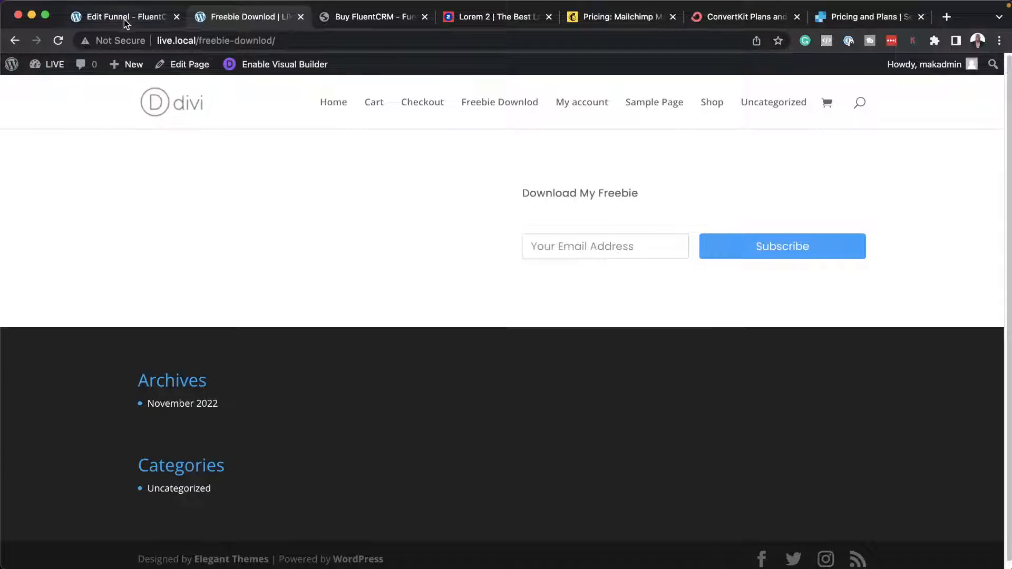
Return to the Freebie automation funnel, review its form submission trigger's form and email mapping, and save the settings.
click(125, 20)
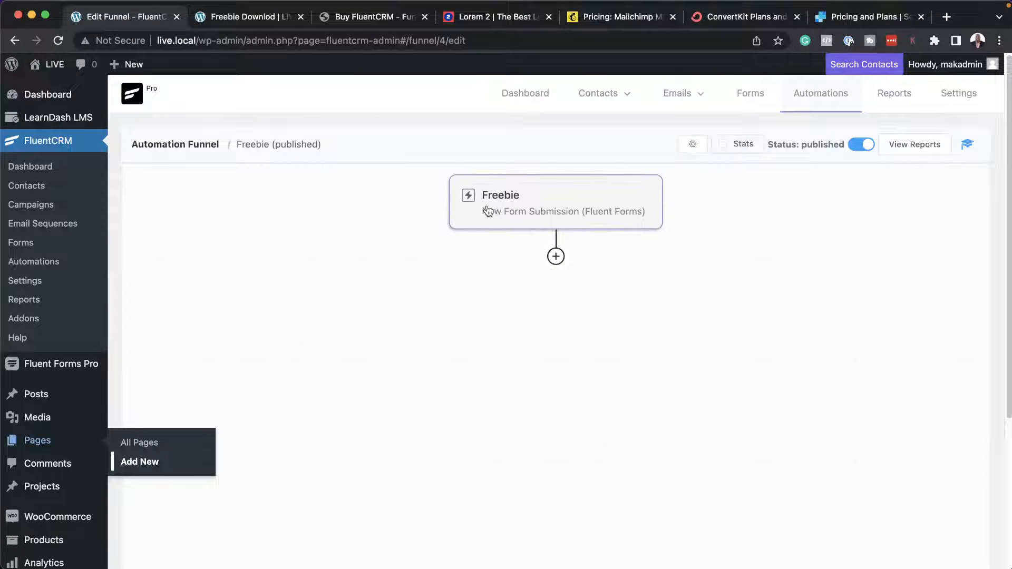
click(551, 201)
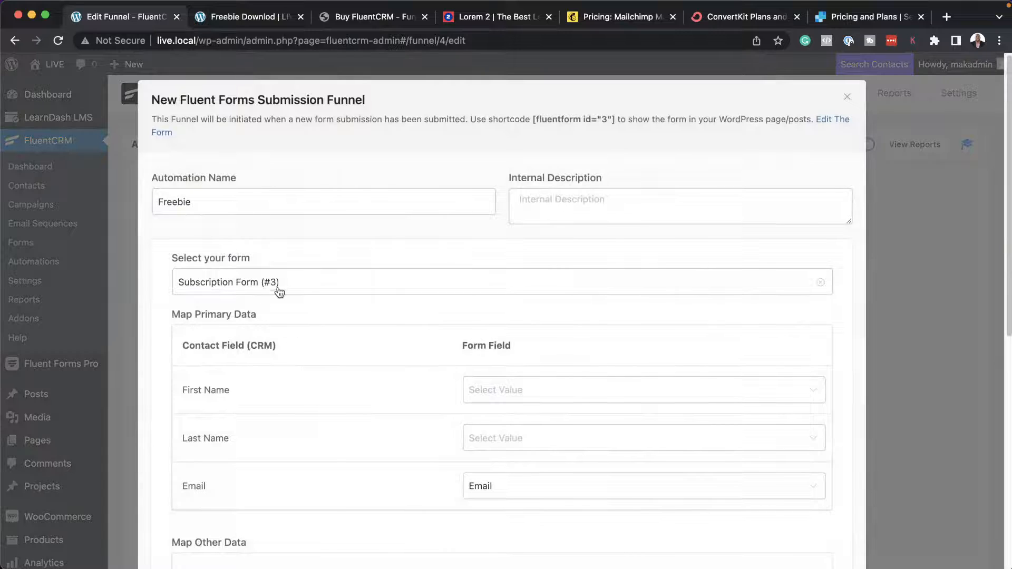
scroll(337, 342, down, 5)
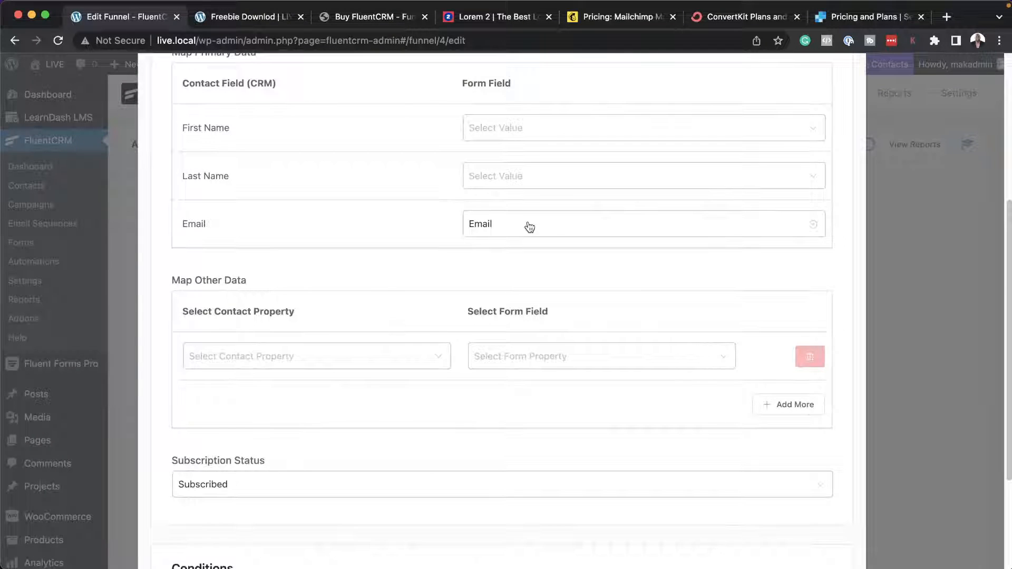
scroll(394, 353, down, 3)
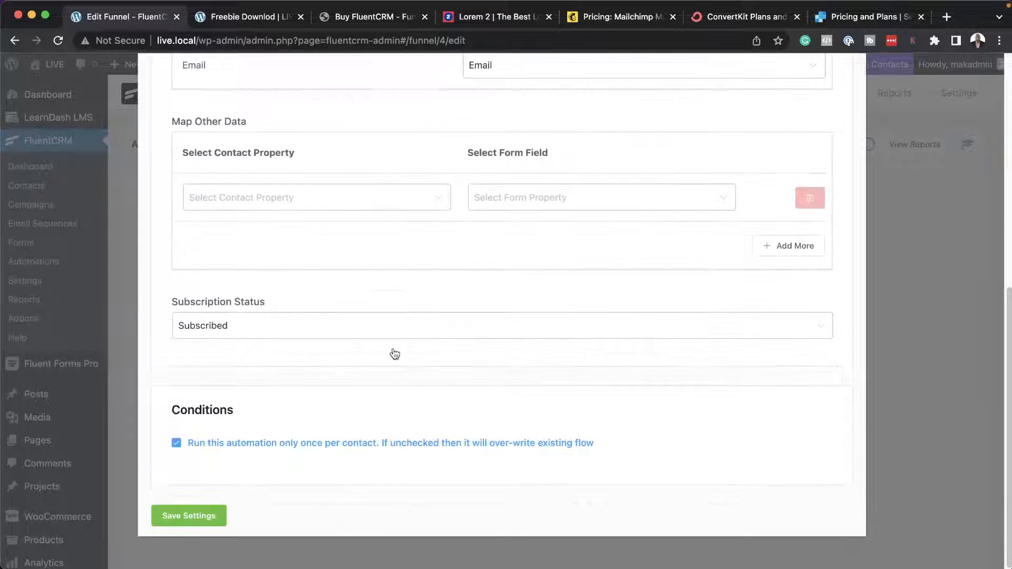
click(199, 516)
Add an Apply Tag action after the Freebie trigger with the tag Freebie, and save it.
mouse_move(553, 257)
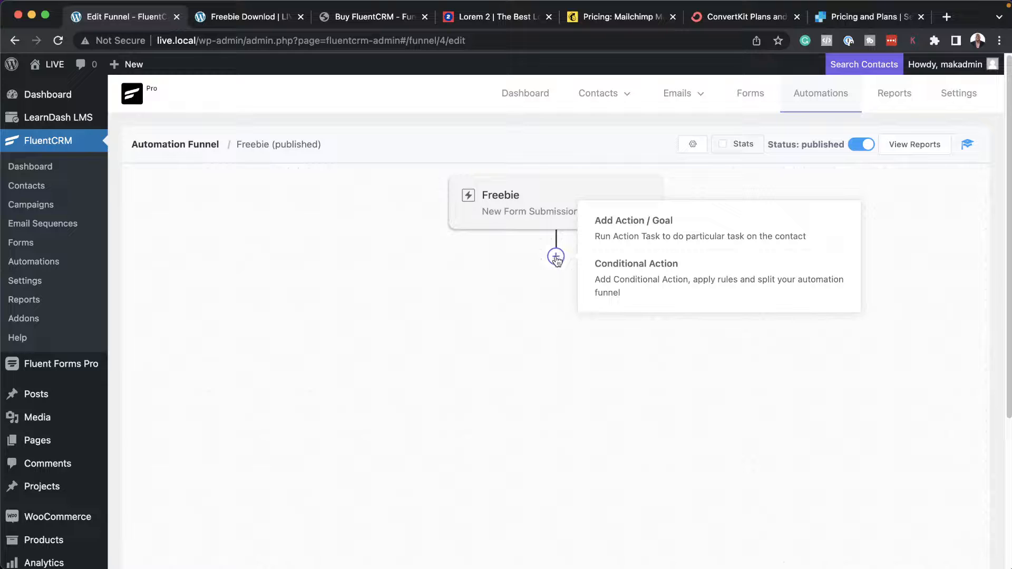
click(634, 240)
click(732, 240)
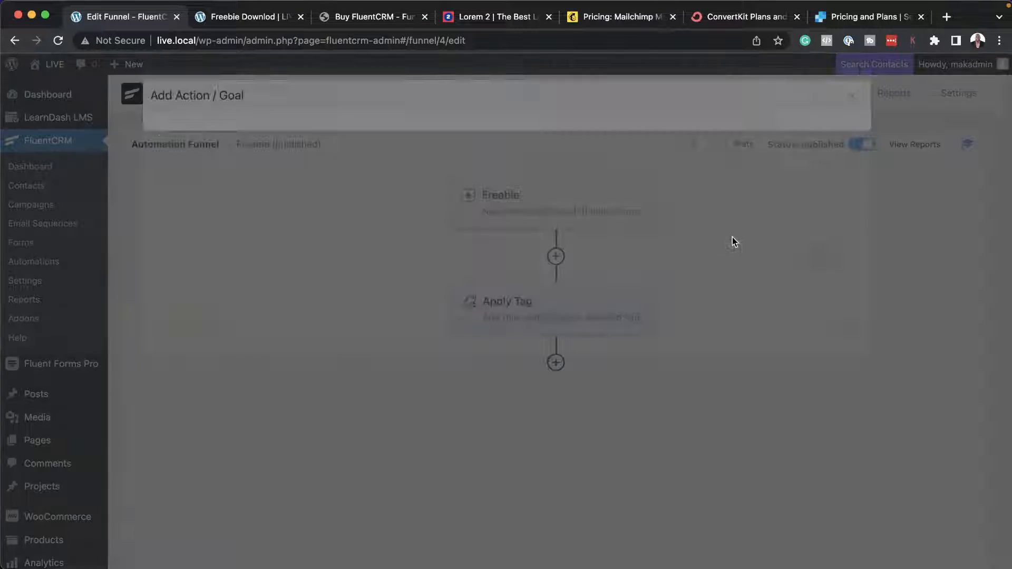
click(357, 275)
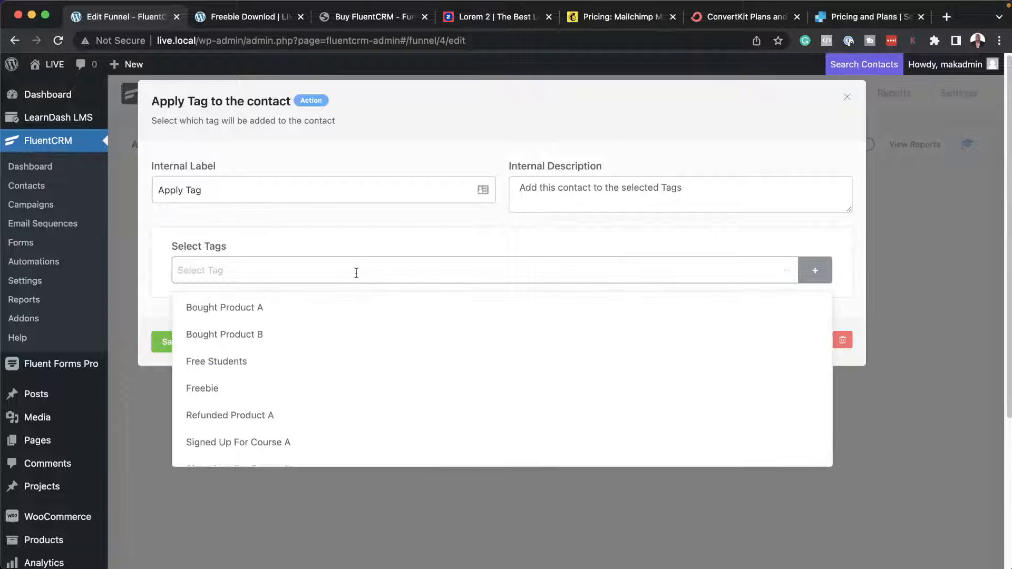
click(327, 399)
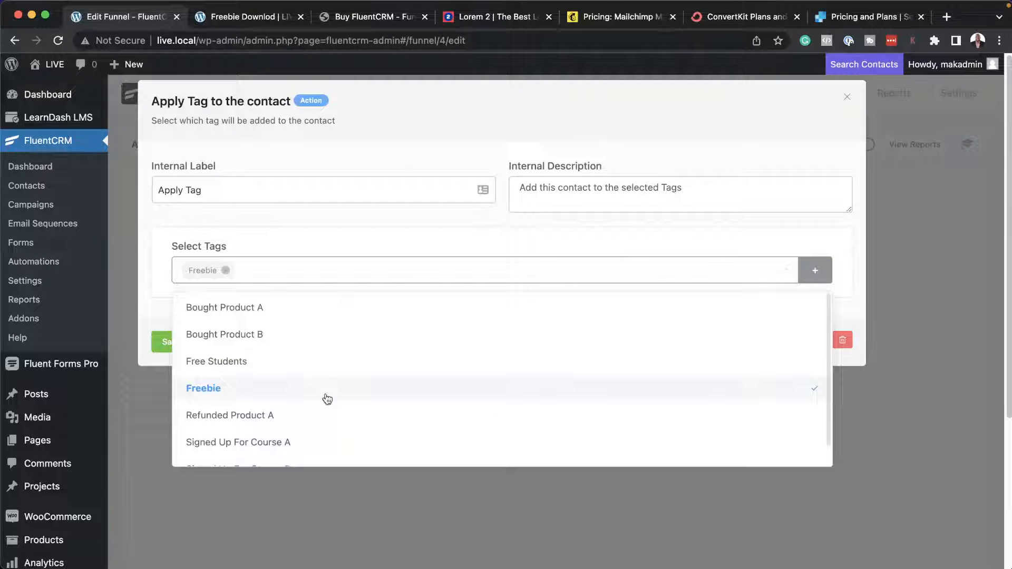
click(148, 359)
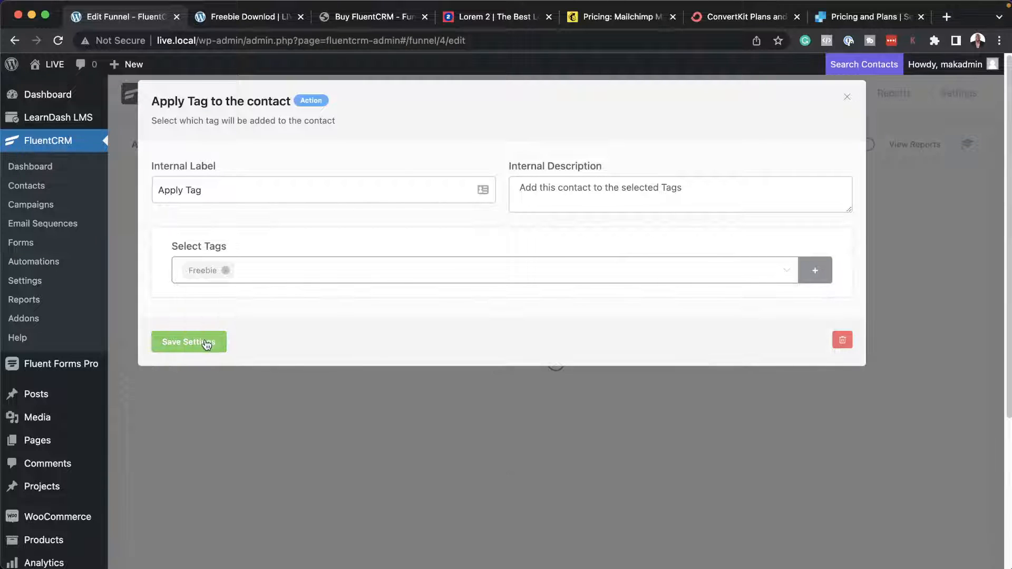
click(207, 345)
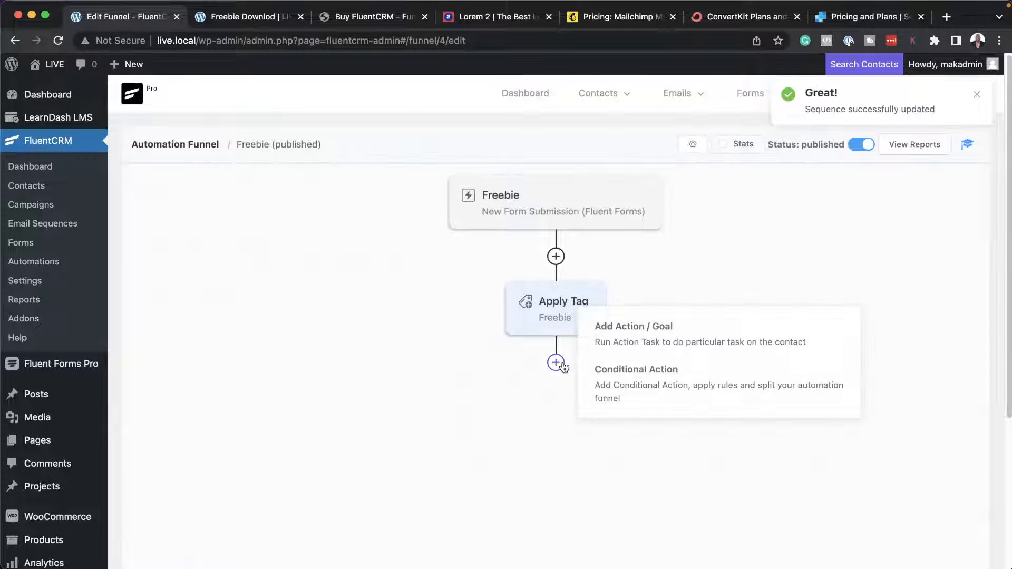
Add a Wait X Days/Hours action of 1 day after Apply Tag and save it.
click(675, 338)
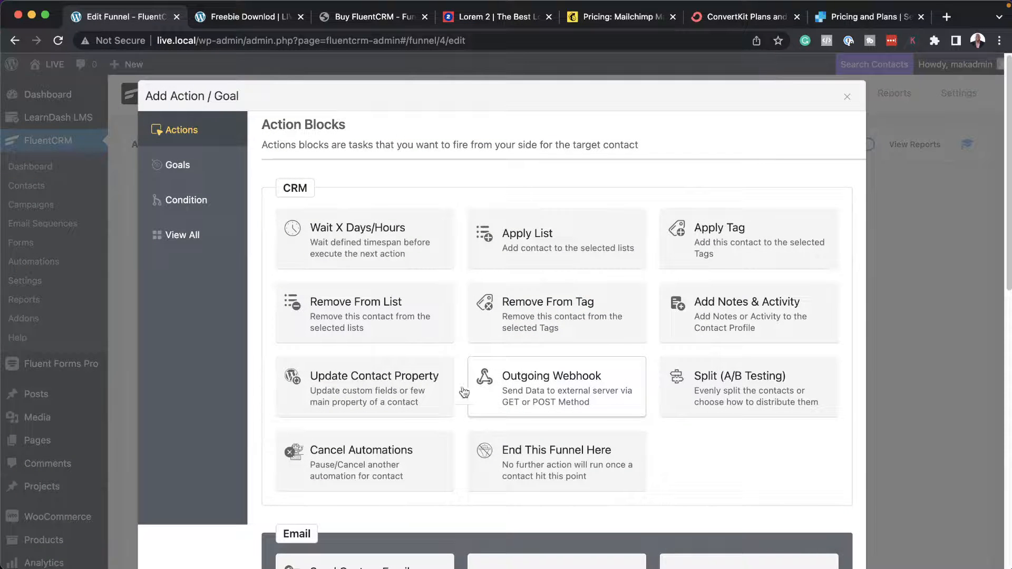
click(374, 232)
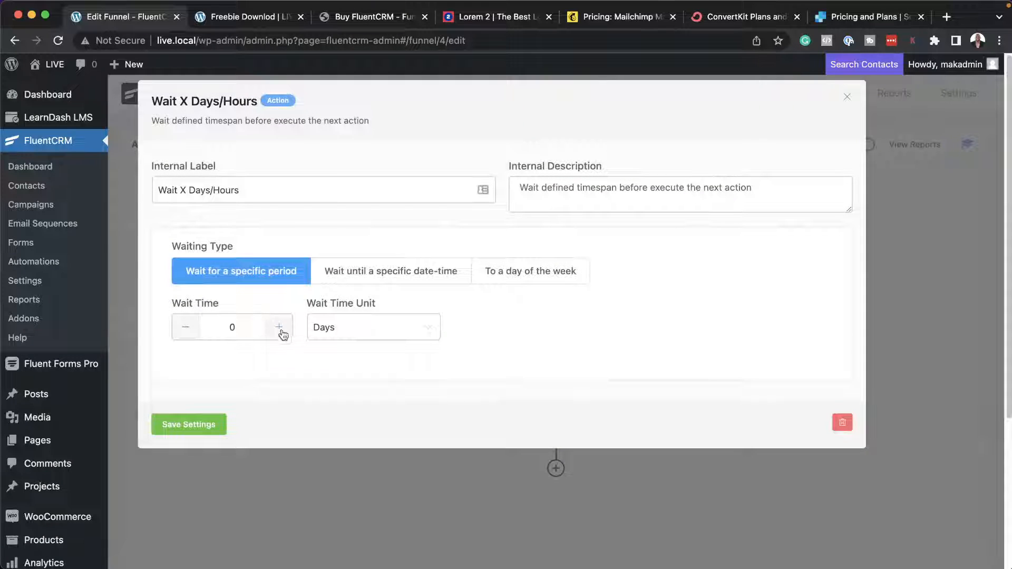
click(207, 429)
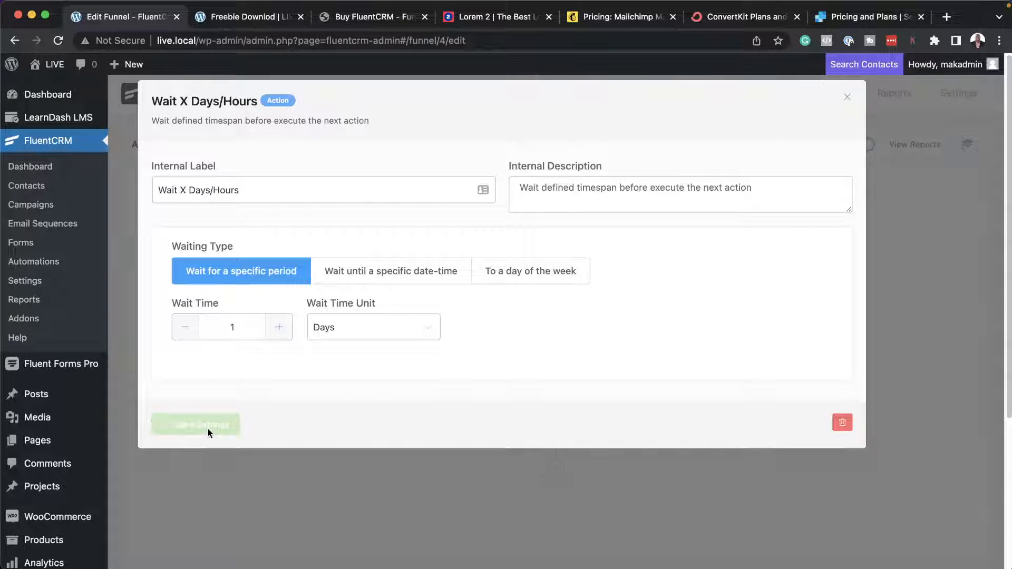
Add a Send Custom Email action at the end of the funnel with the subject "10% Offer On Product A".
click(556, 468)
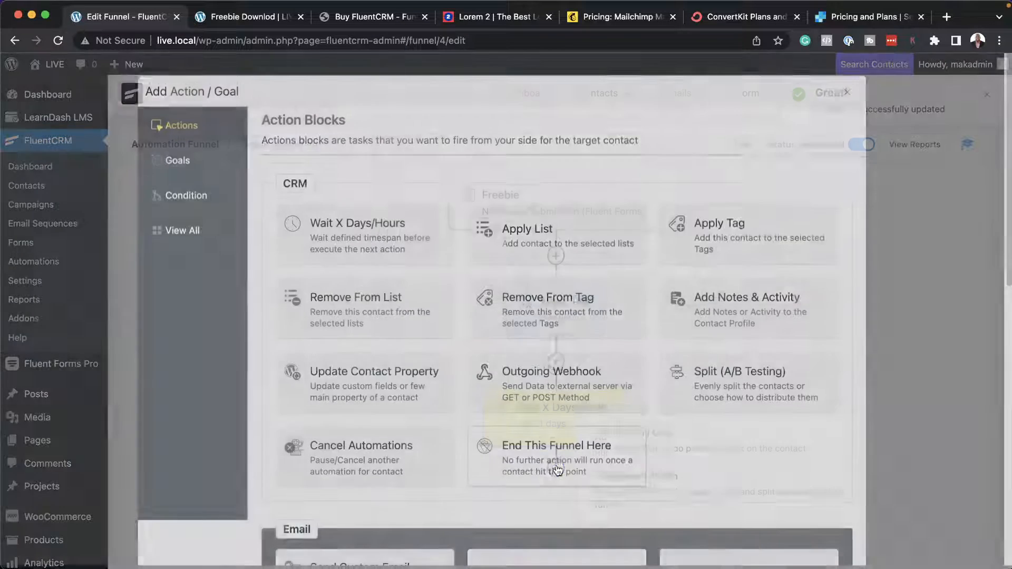
scroll(726, 461, down, 2)
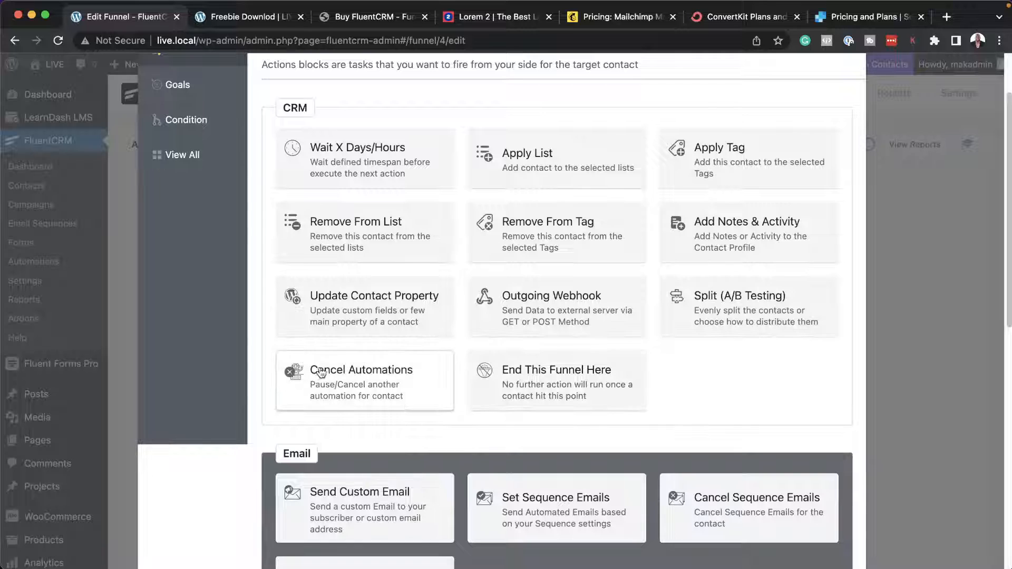
scroll(662, 393, down, 3)
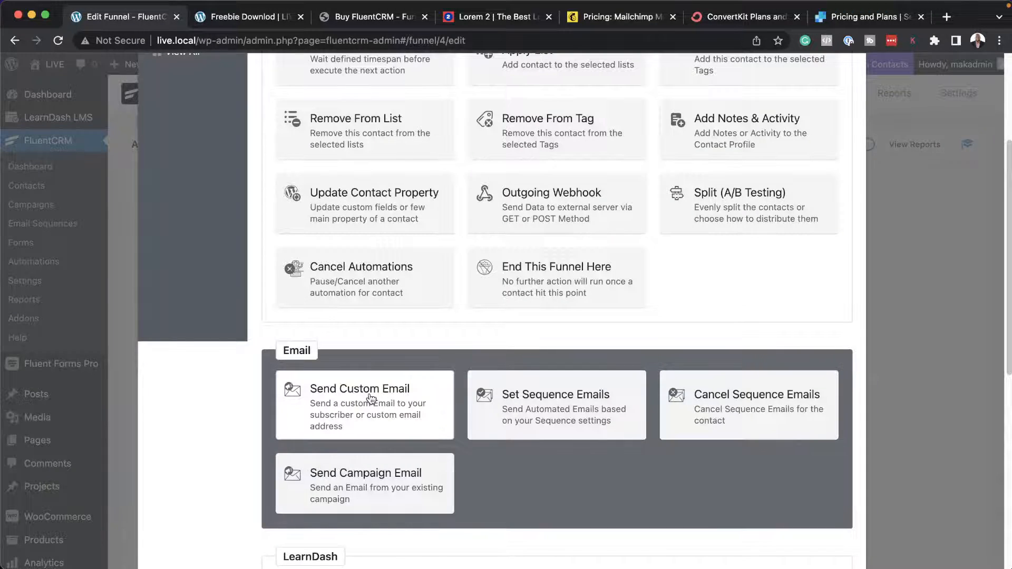
click(370, 397)
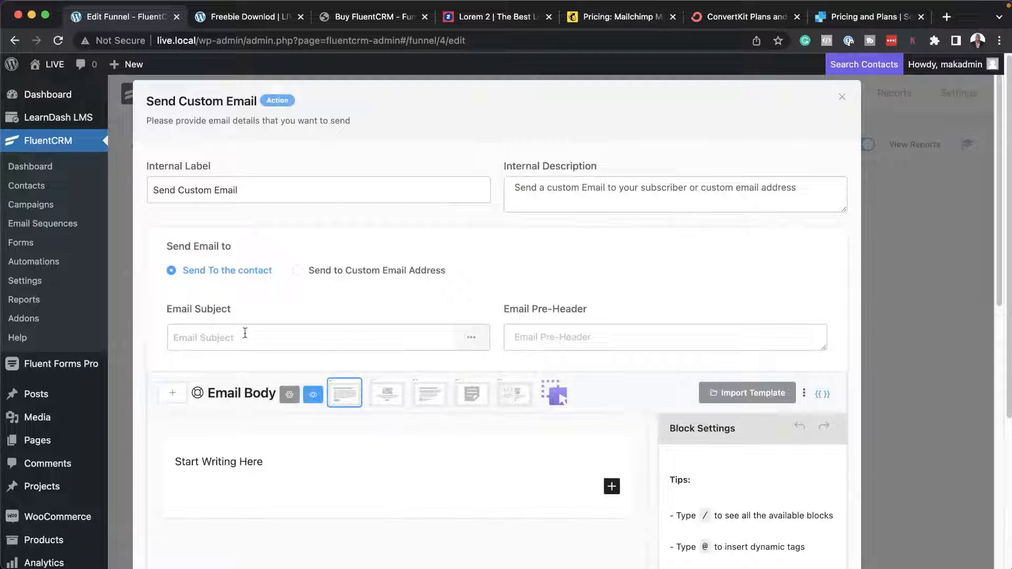
click(245, 338)
click(251, 343)
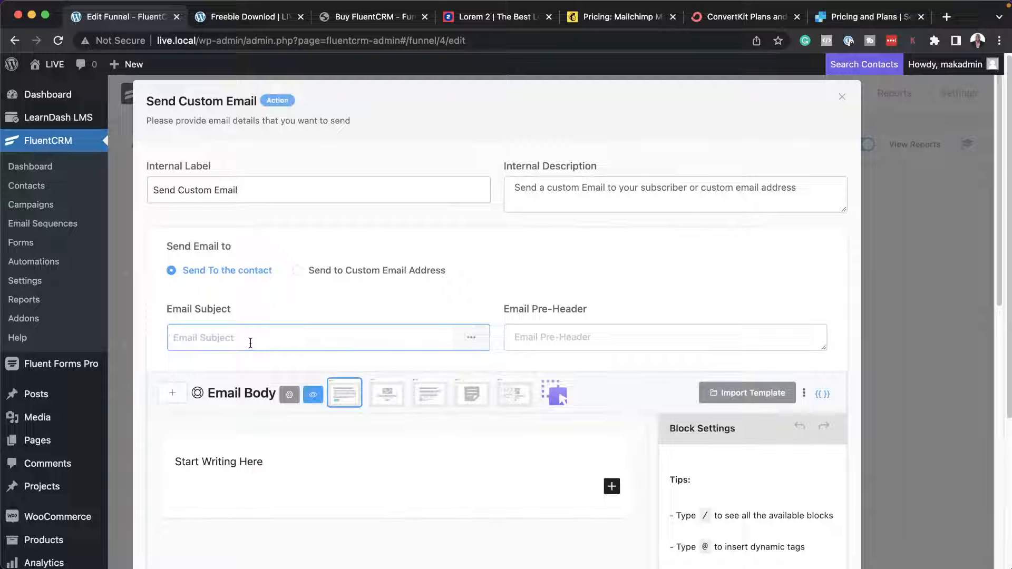
text(10% Off)
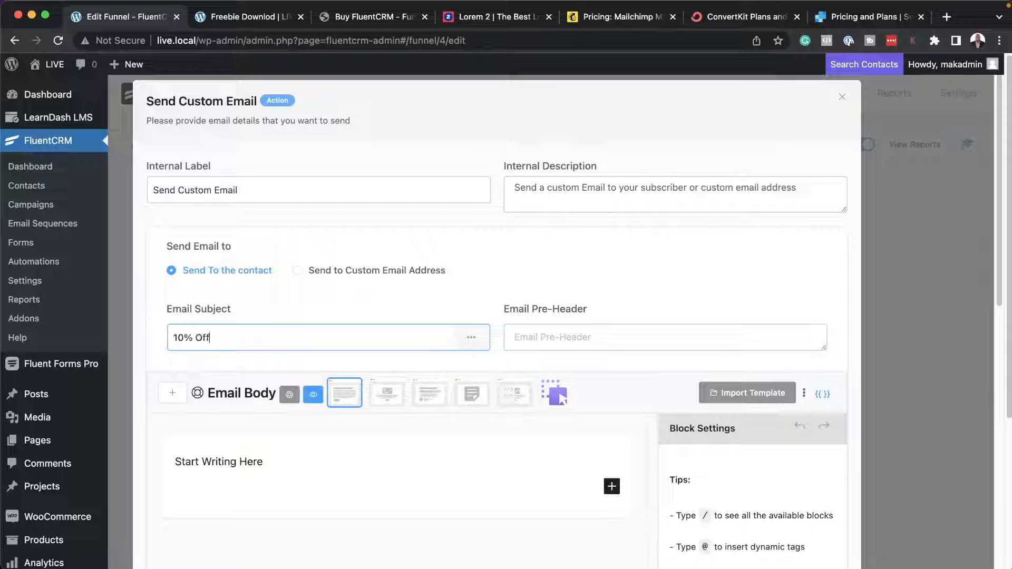
text(er On Product A)
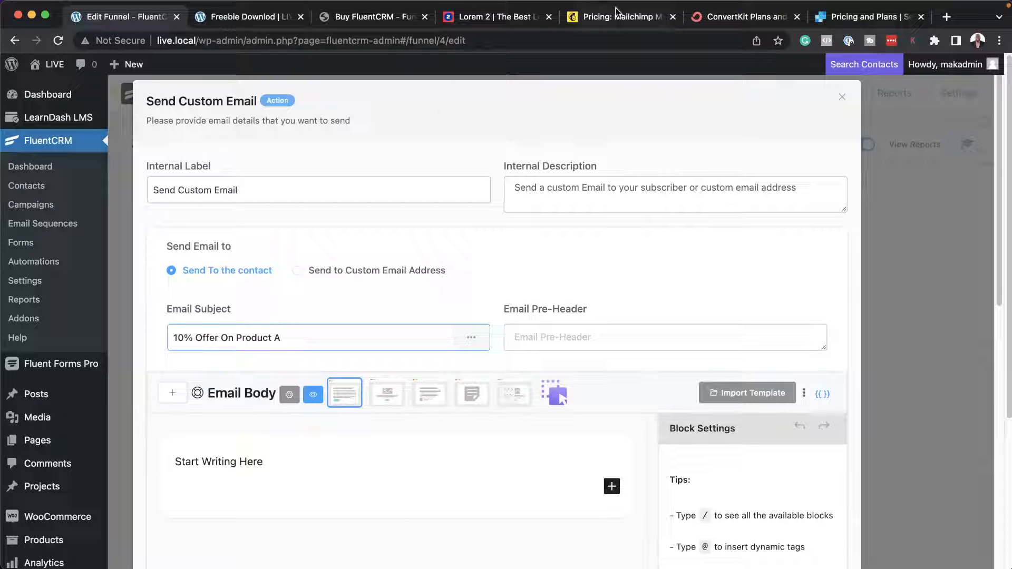
Copy the first short paragraph from the Lorem 2 page and paste it below "Start Writing Here" in the email body.
click(485, 17)
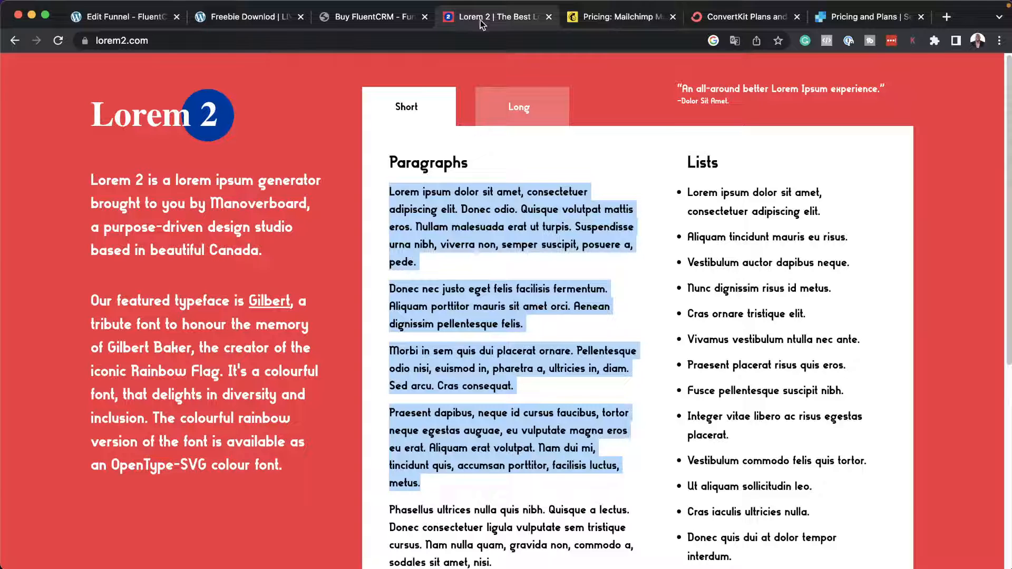
click(401, 202)
drag(390, 190, 443, 264)
key(super+c)
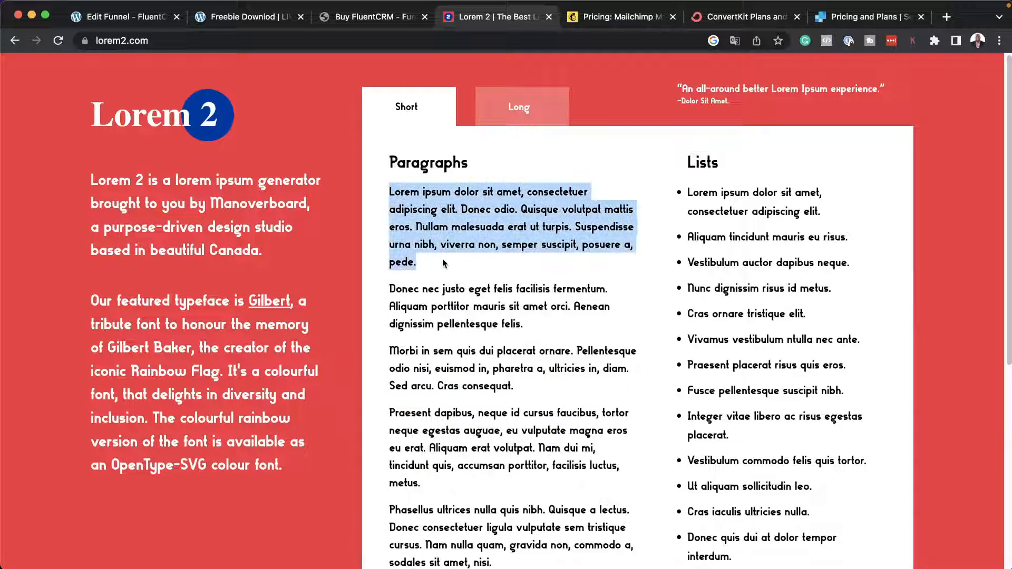
click(121, 17)
click(325, 486)
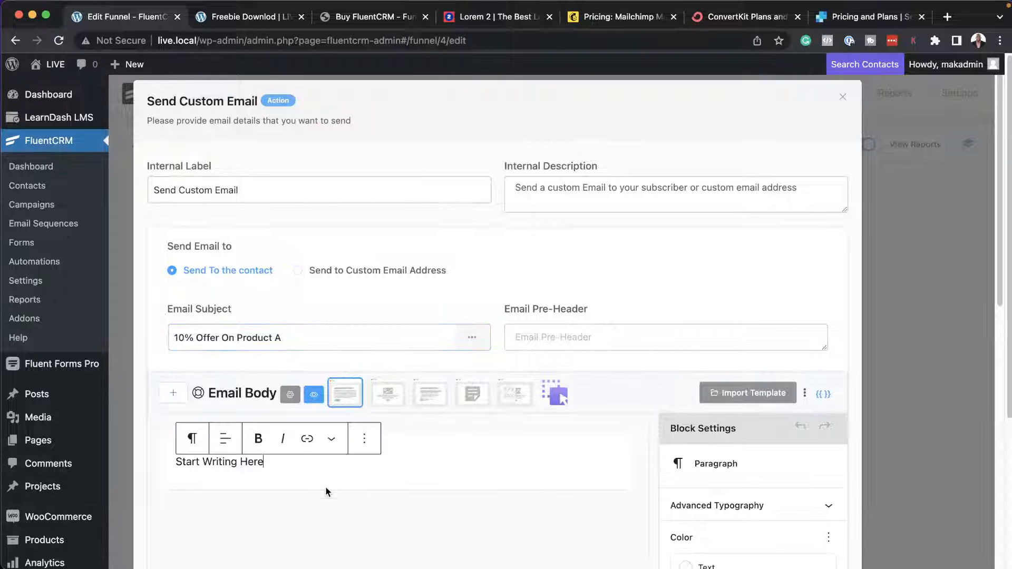
key(Return)
key(super+v)
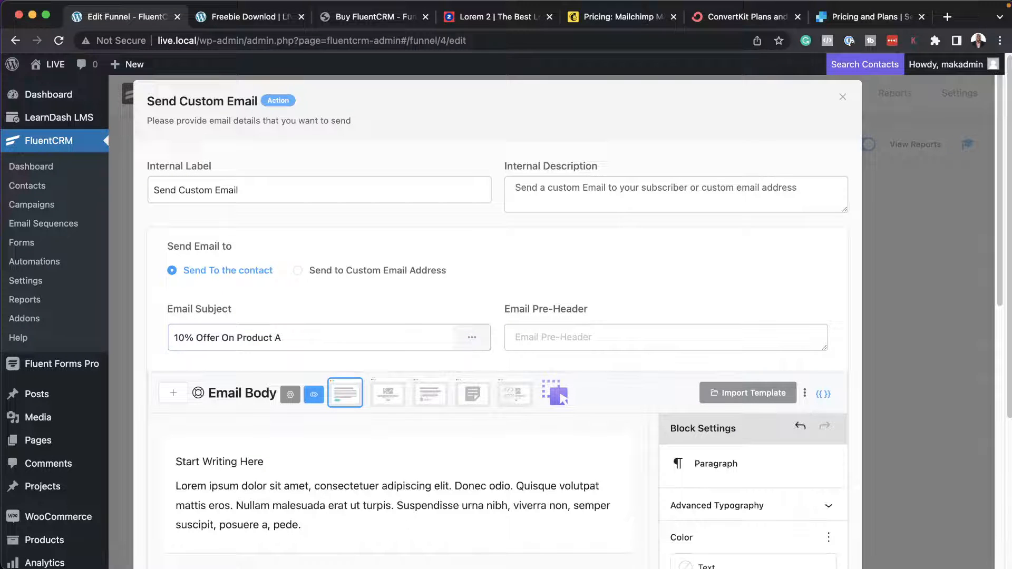
Insert a button labelled "Buy Product A" below the pasted paragraph and save the custom email action.
key(Return)
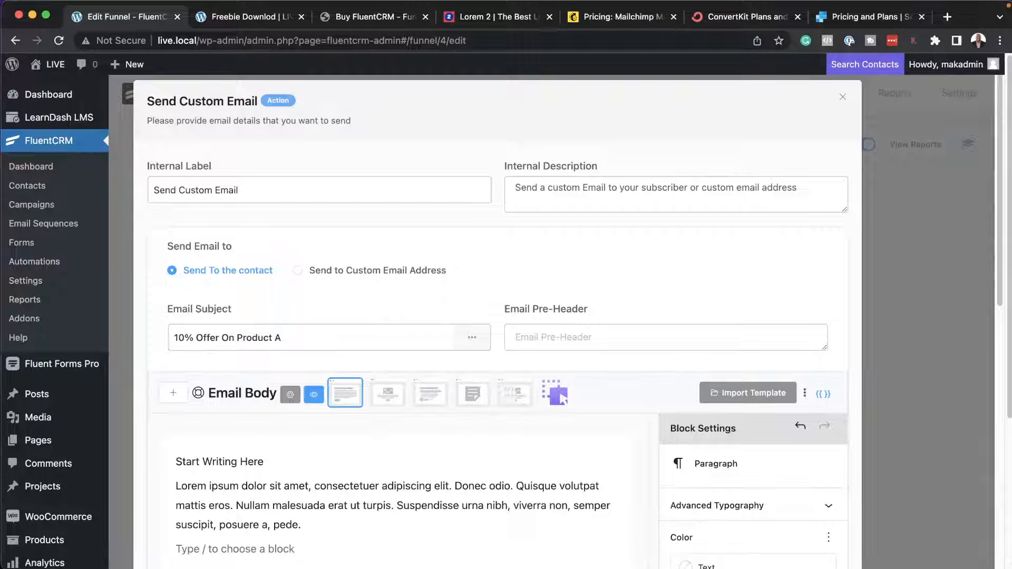
scroll(339, 527, down, 2)
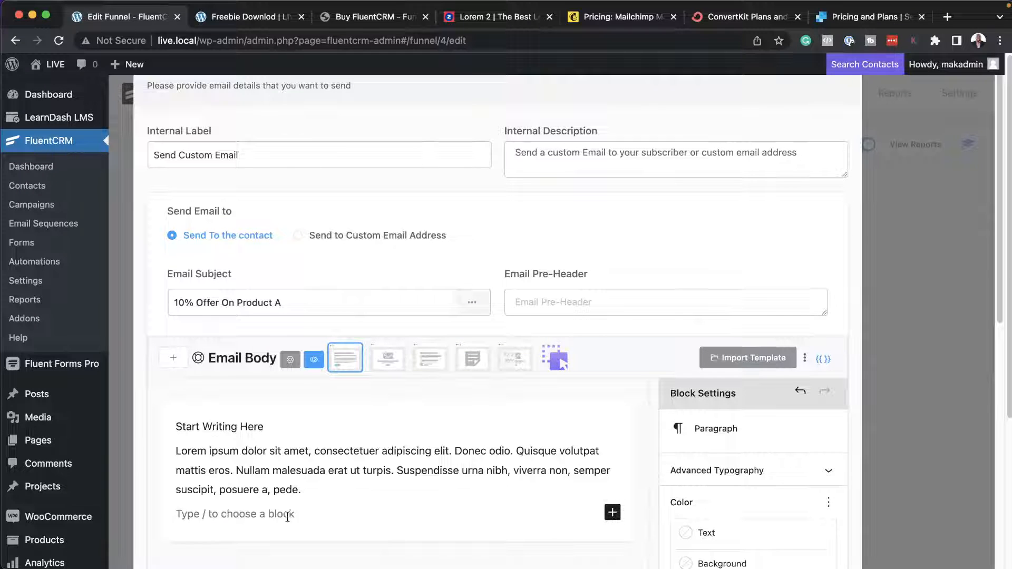
text(/)
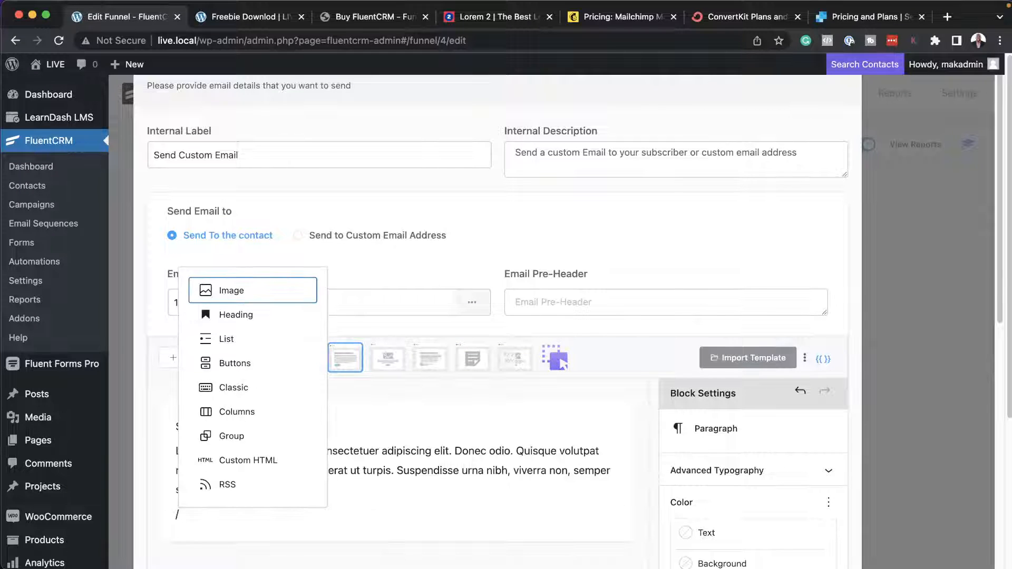
text(butto)
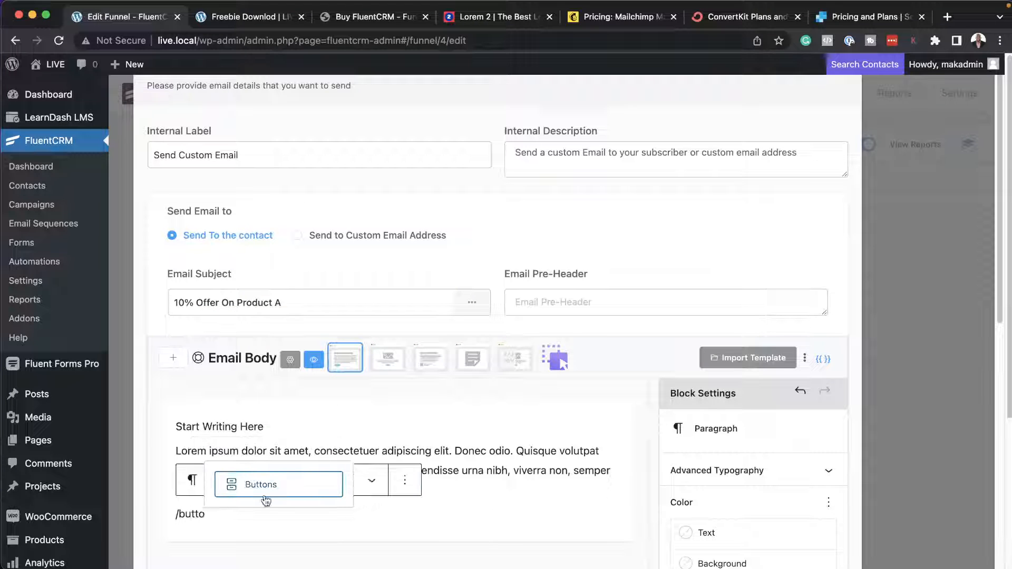
click(264, 491)
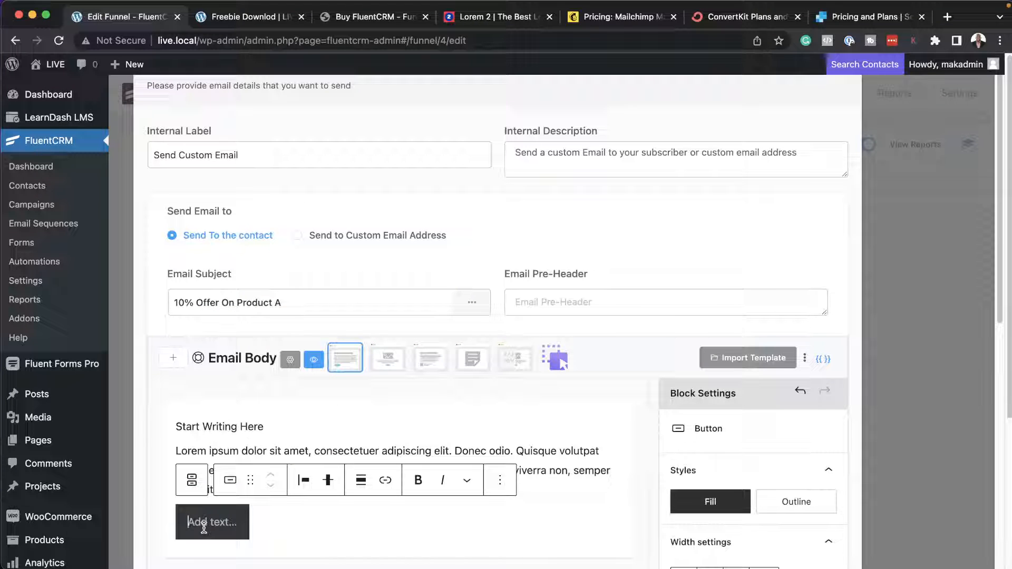
text(Buy P)
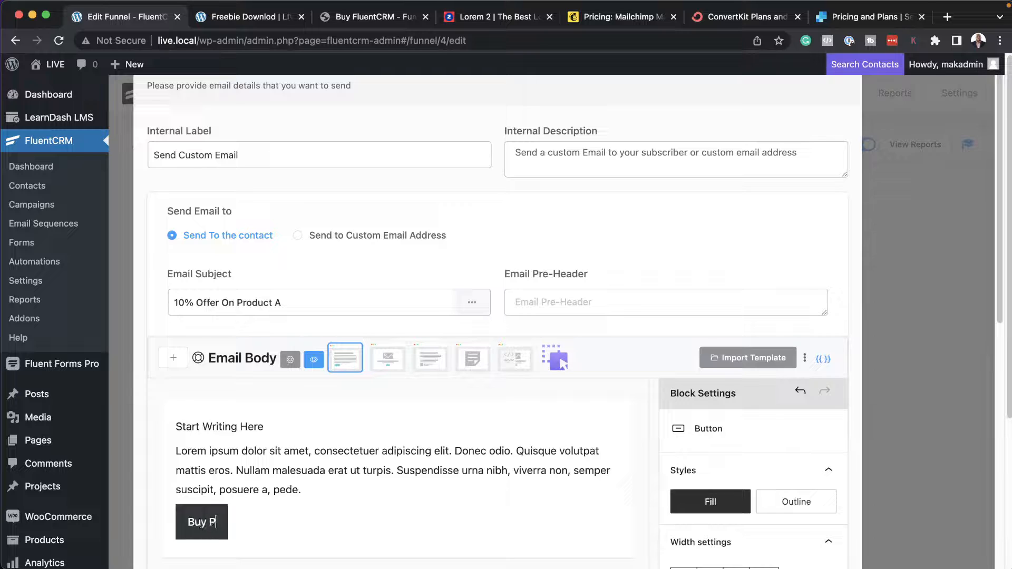
text(roduct A)
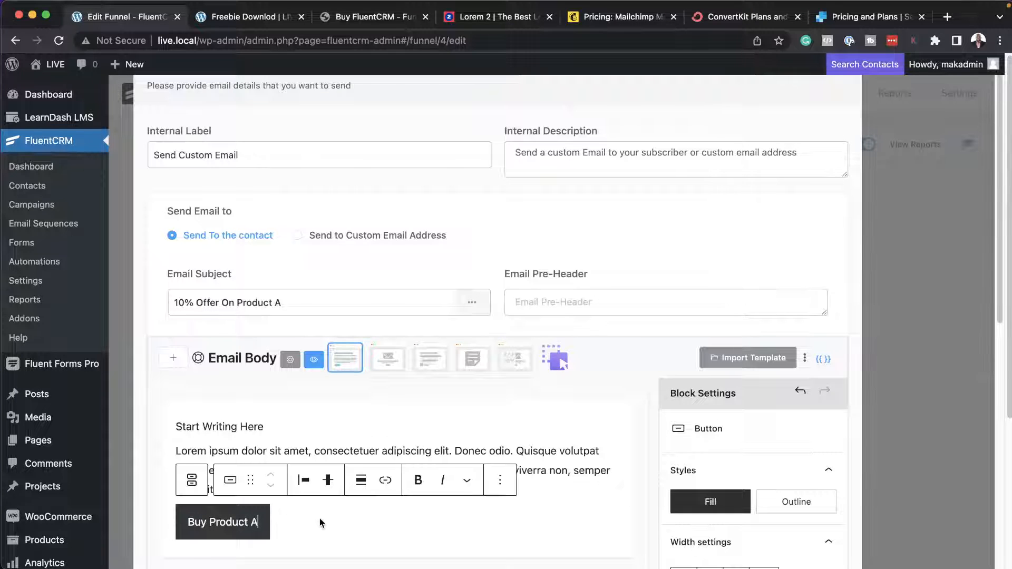
scroll(319, 517, down, 3)
scroll(576, 466, down, 7)
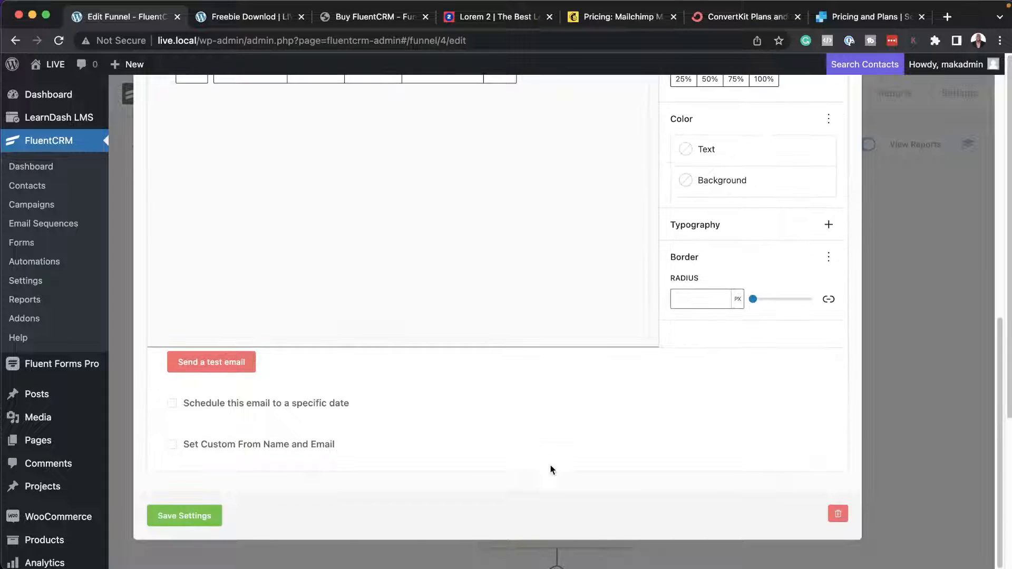
click(219, 519)
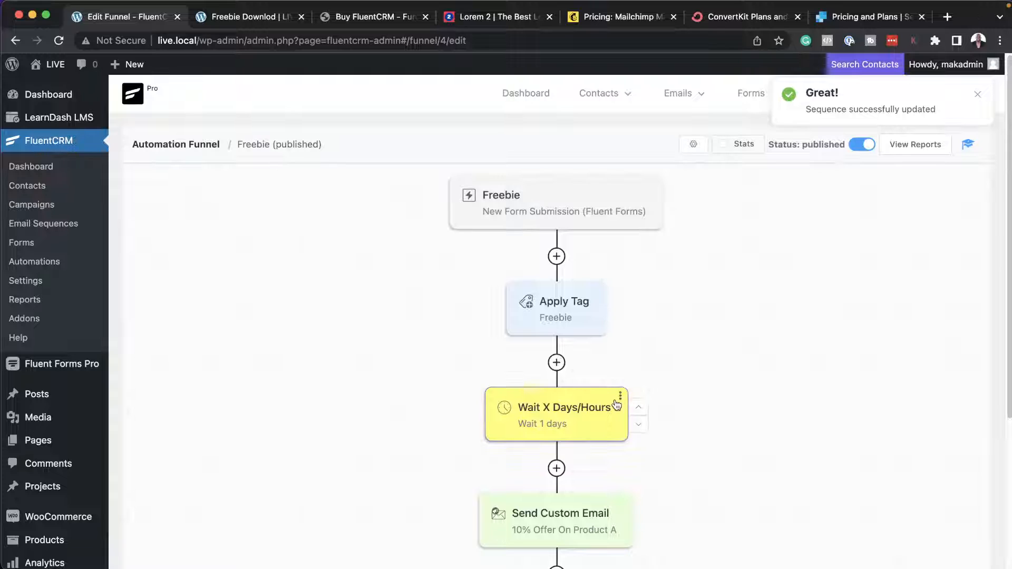
Delete the Wait X Days/Hours block from the Freebie funnel and confirm the deletion.
click(619, 396)
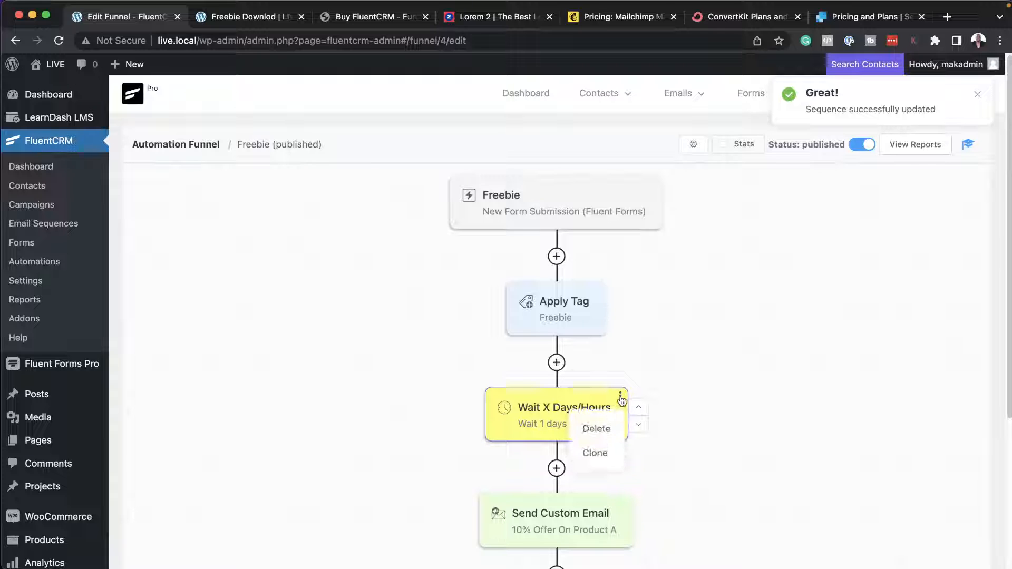
click(605, 431)
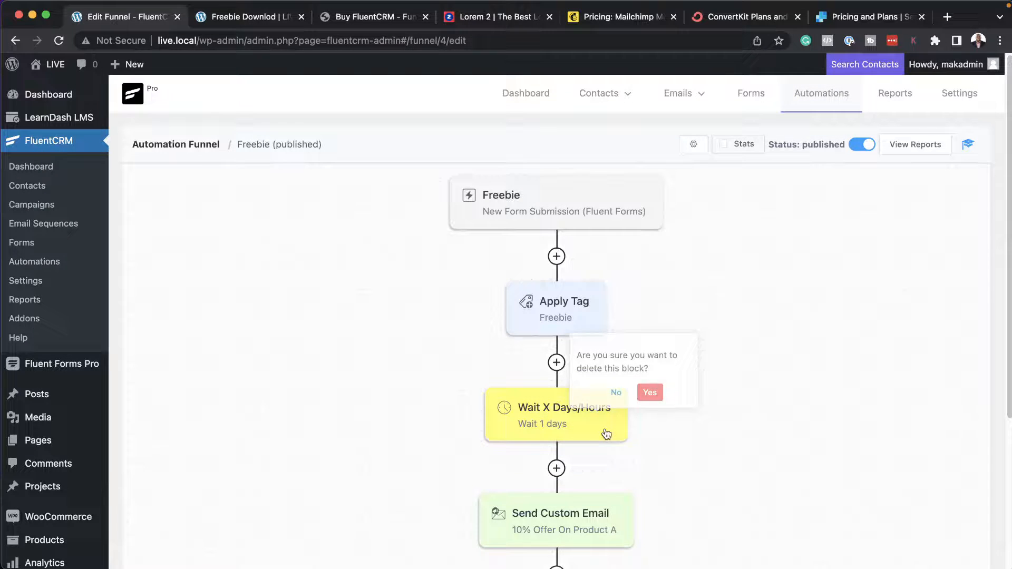
click(651, 394)
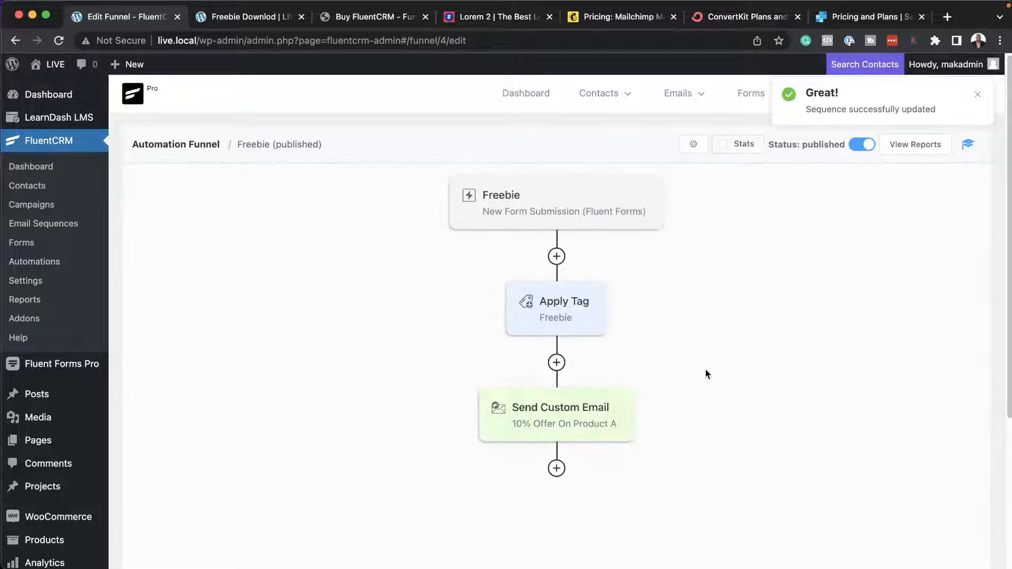
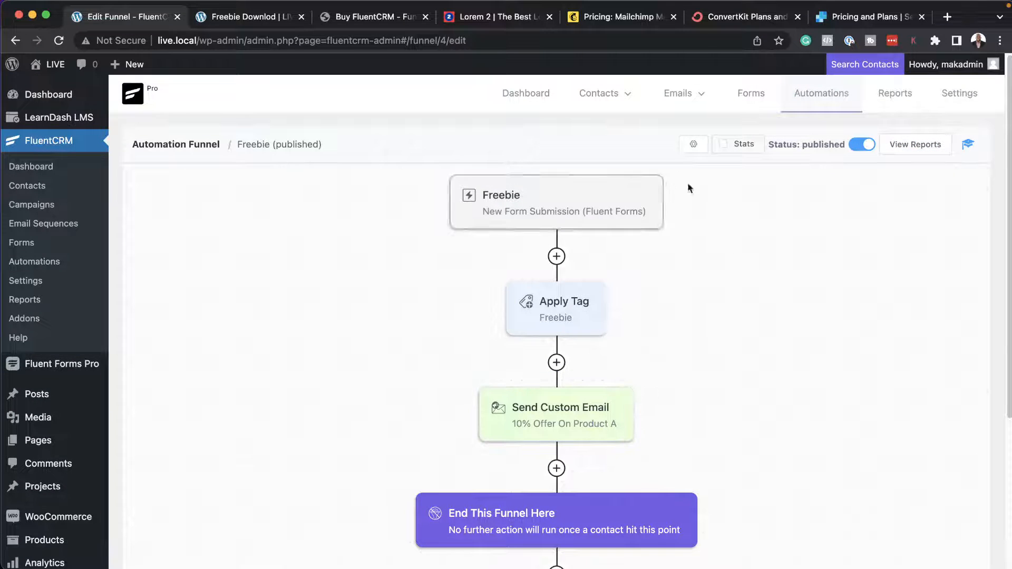
Open the report of the Freebie automation funnel.
click(917, 144)
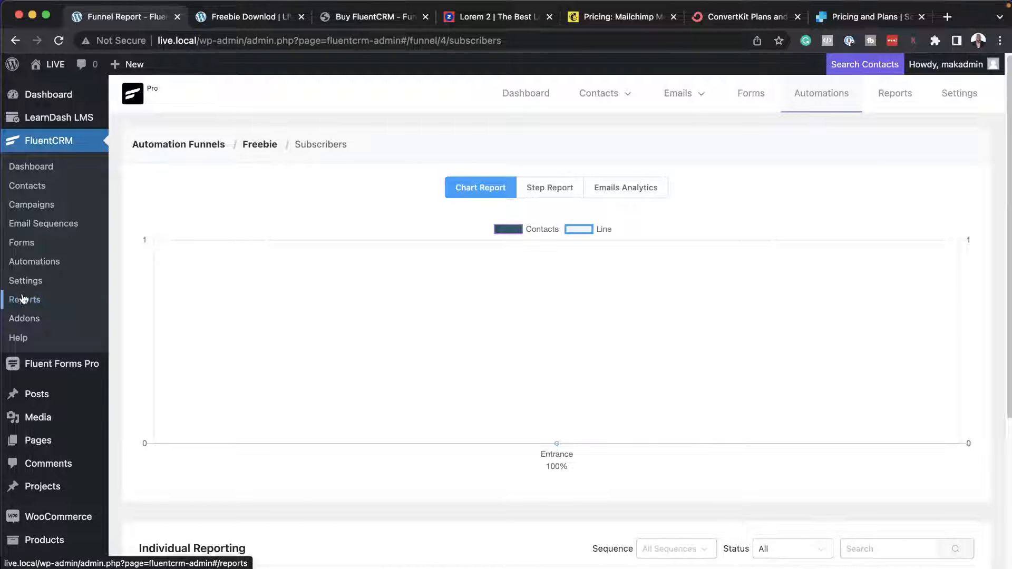
Delete the draft campaign "Test" from the email campaigns list and confirm the deletion.
mouse_move(716, 107)
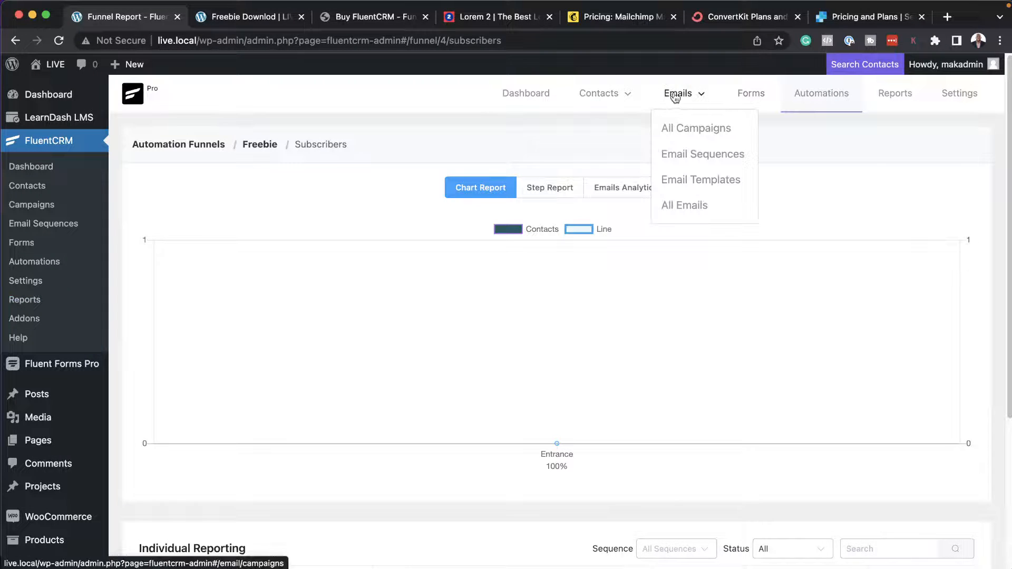
click(695, 129)
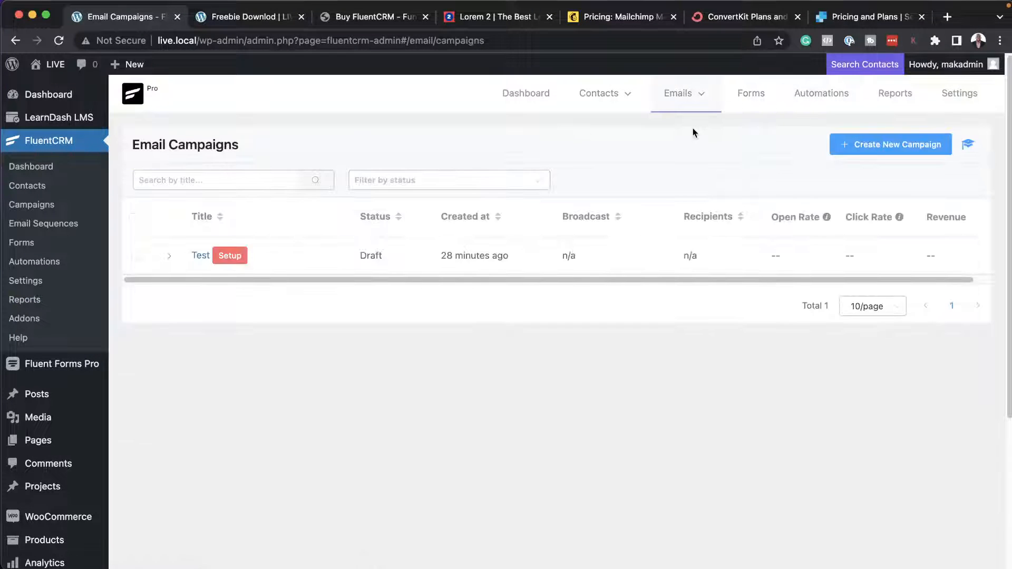
click(136, 256)
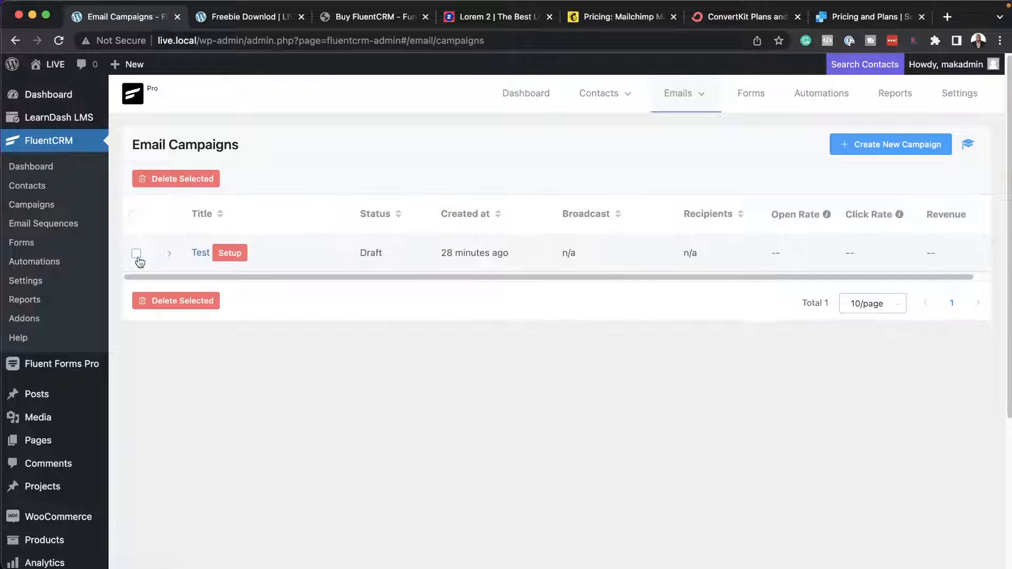
click(203, 301)
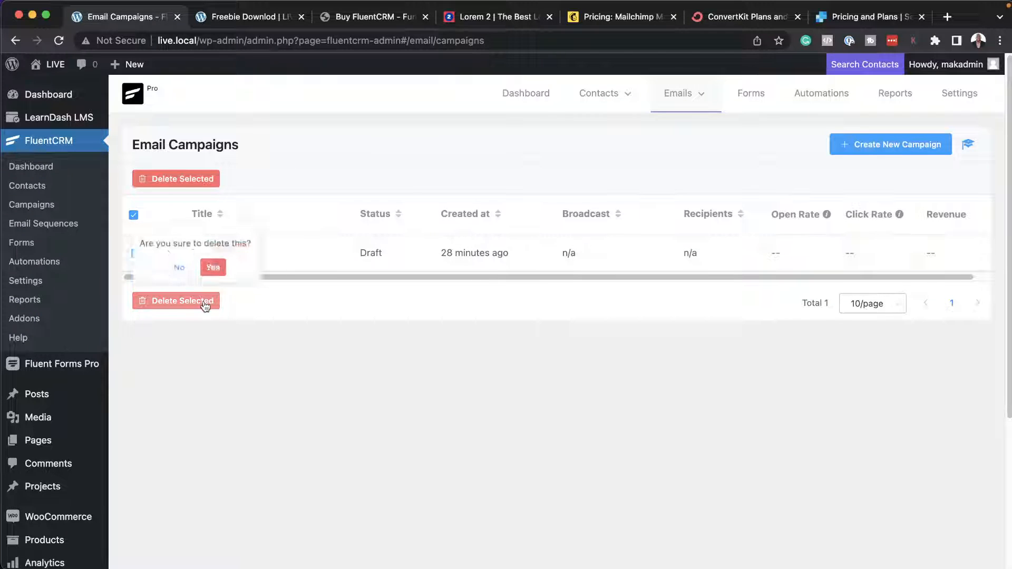
click(225, 269)
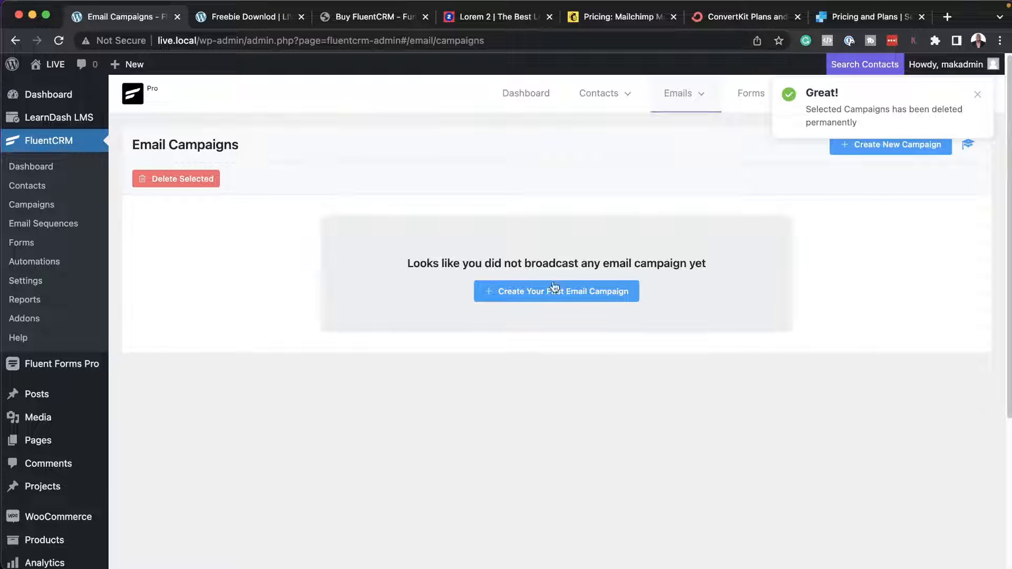
Create a new email campaign titled "Offer".
click(553, 287)
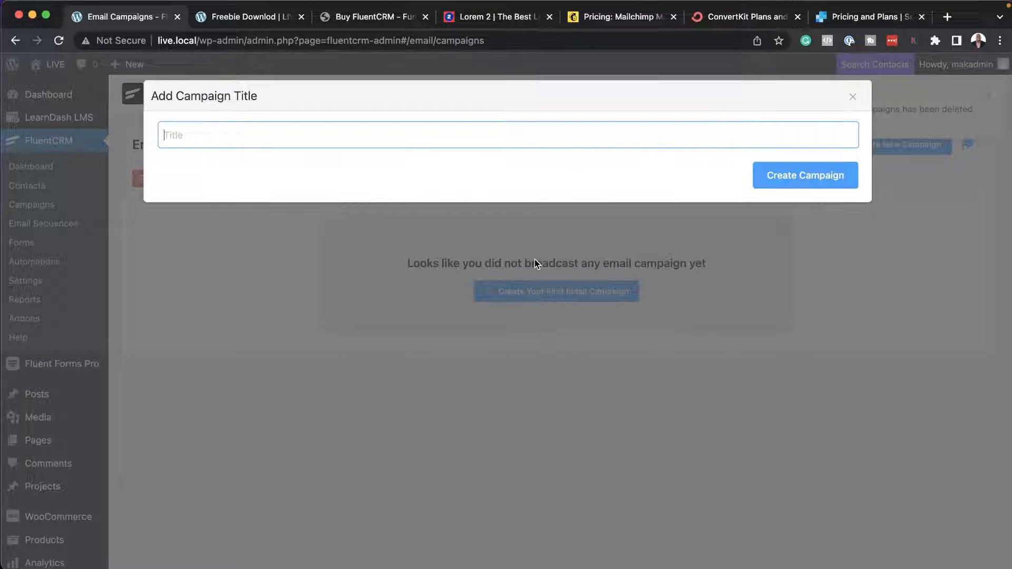
text(Offer)
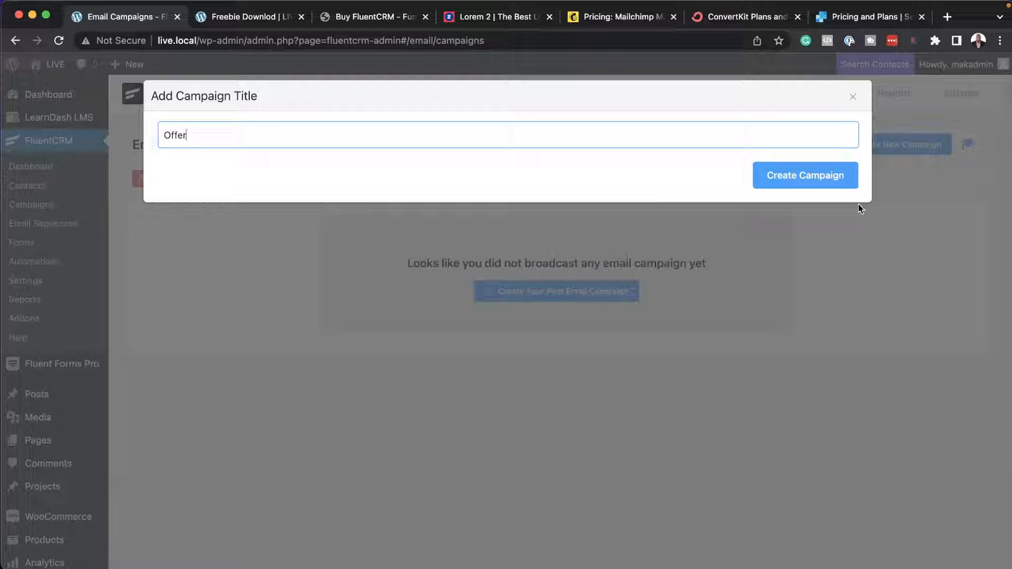
click(840, 179)
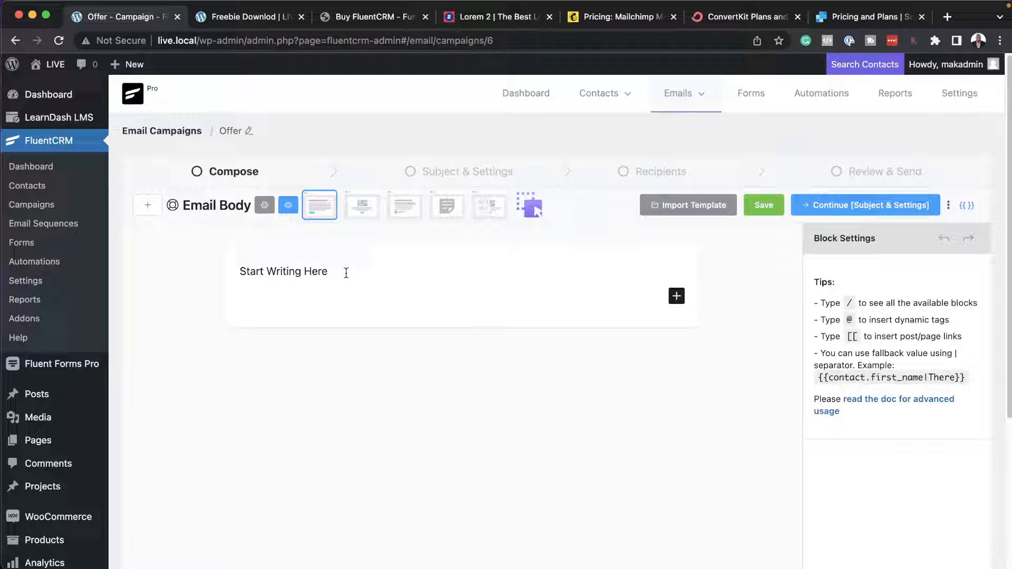
Switch the campaign email to the Visual Builder template and start from the Standard design.
click(346, 273)
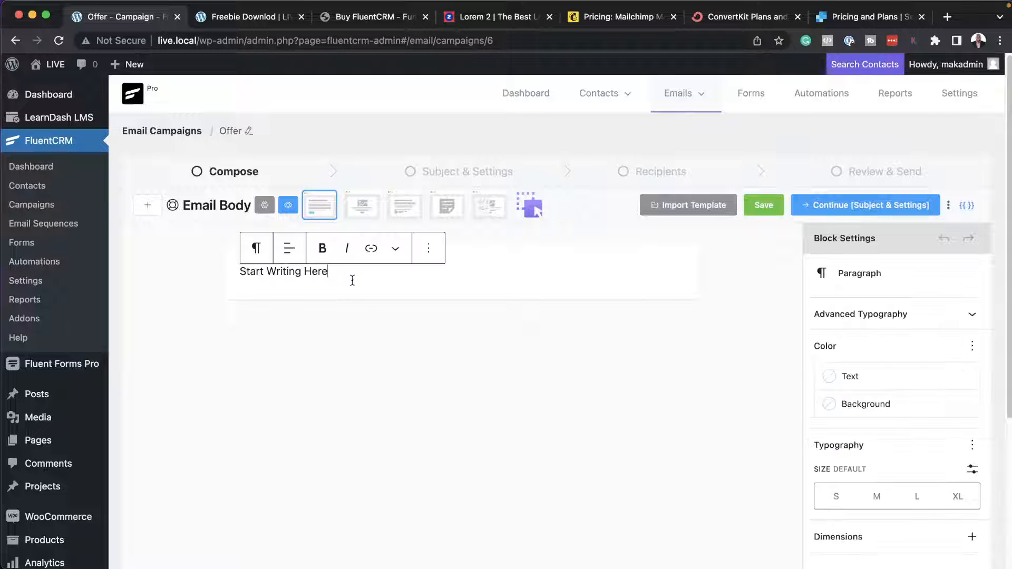
click(539, 203)
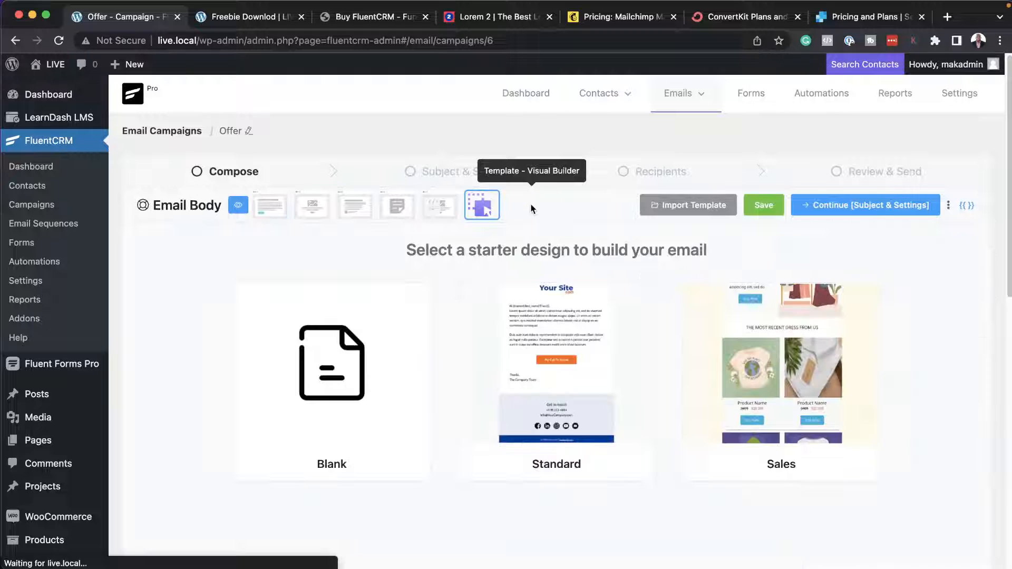
click(601, 349)
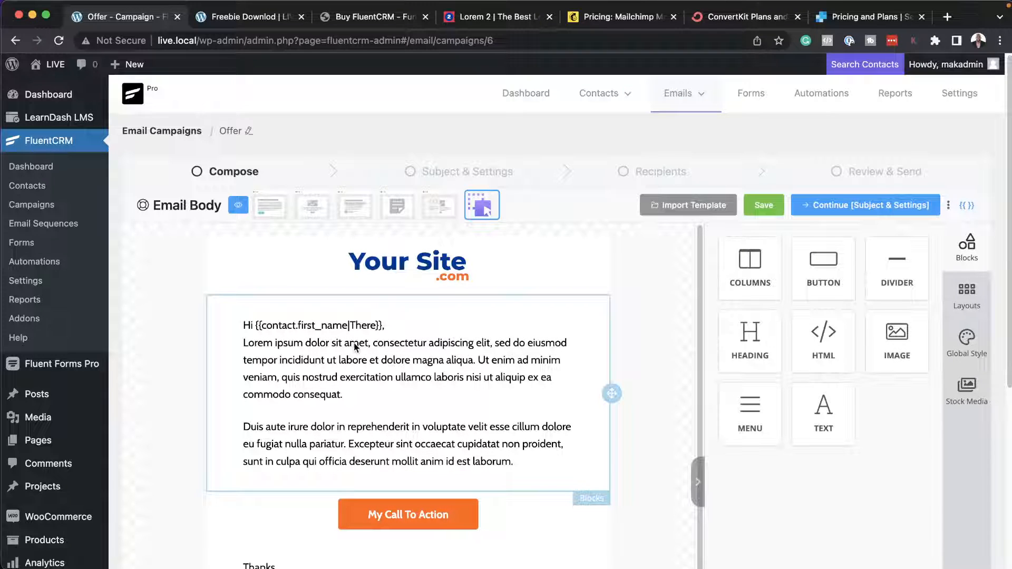
Delete the second paragraph, starting "Duis aute irure", from the email's main text block.
click(268, 430)
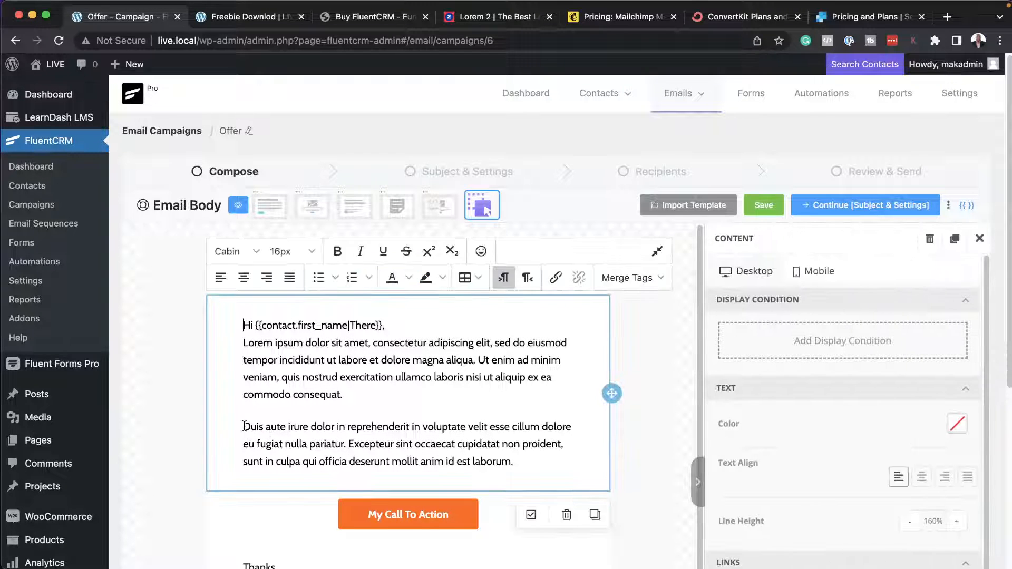
drag(243, 426, 514, 462)
key(BackSpace)
key(BackSpace)
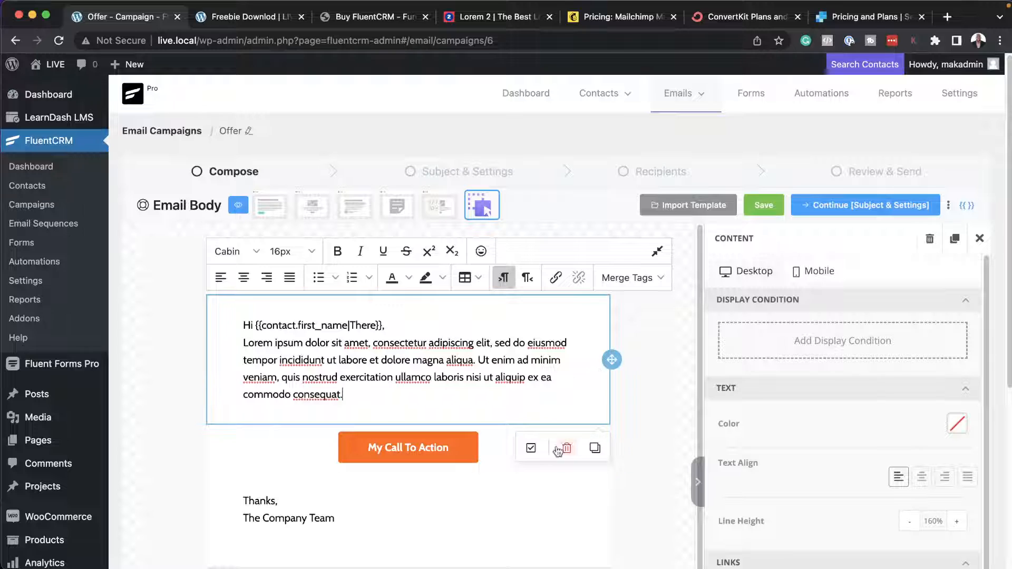
Duplicate the main text block and remove the "Hi" greeting line from the copy.
click(594, 447)
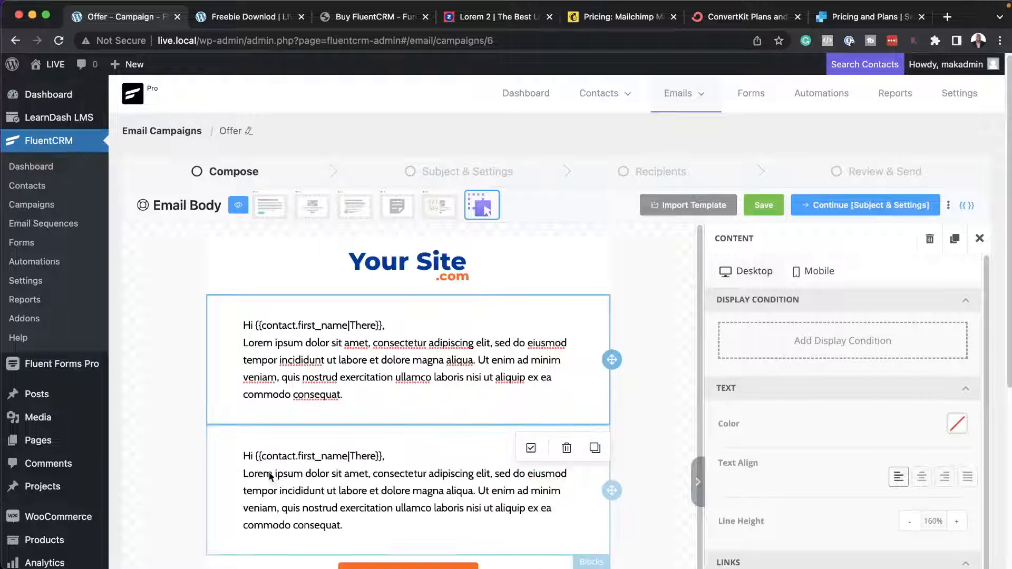
click(390, 454)
drag(390, 455, 220, 458)
key(BackSpace)
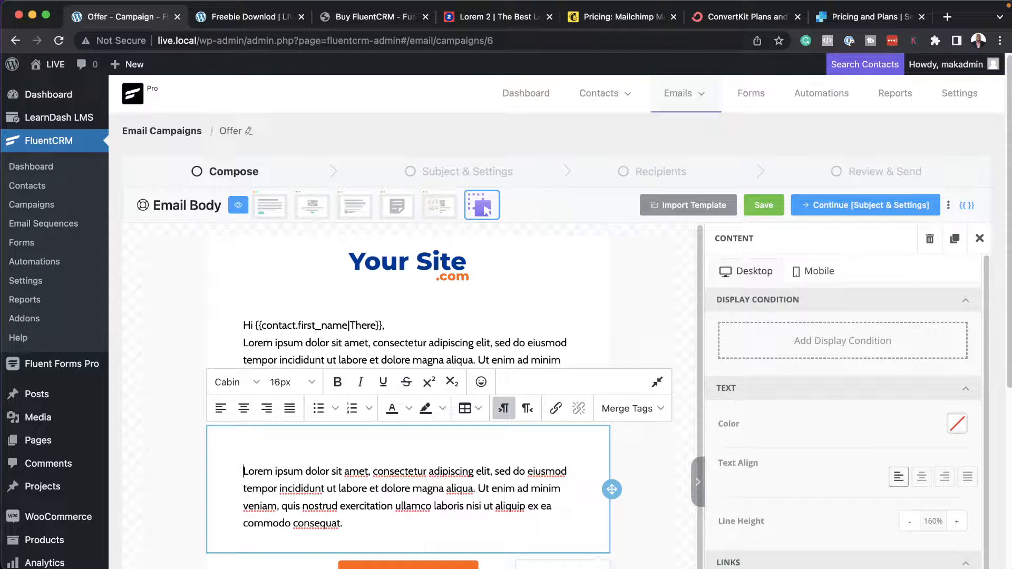
key(Delete)
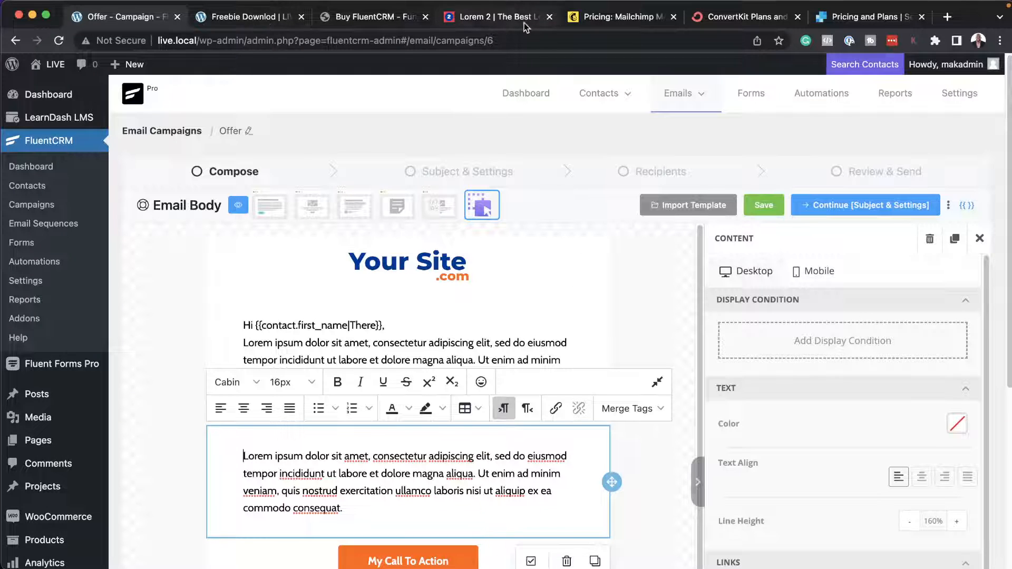
Copy the fourth short paragraph, starting "Praesent dapibus", from the Lorem 2 page.
click(489, 22)
click(394, 426)
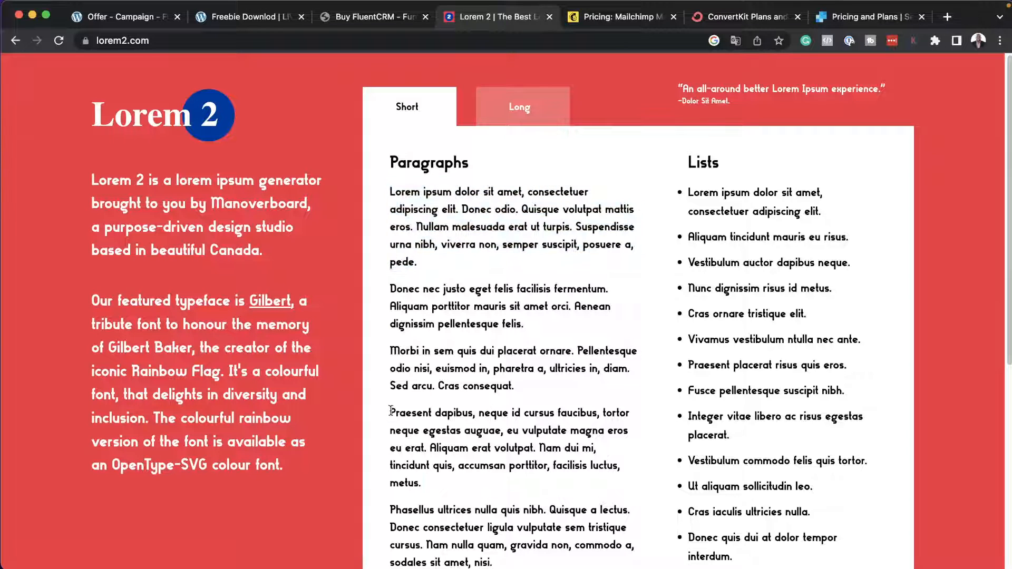
drag(391, 411, 426, 491)
key(super+c)
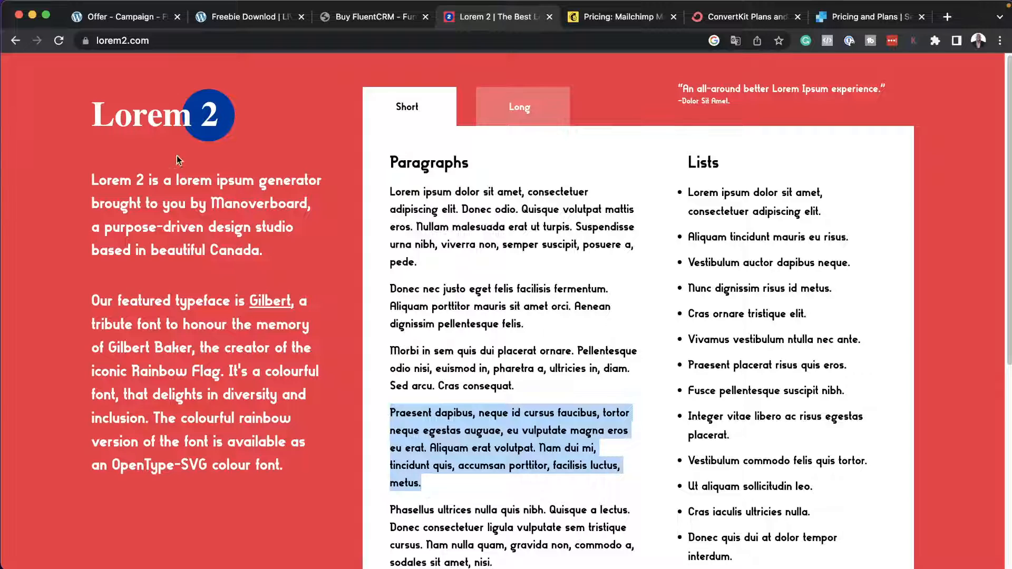
Back in the Offer email, duplicate the second text block and replace the new block's text with the copied paragraph.
click(126, 16)
scroll(376, 466, down, 5)
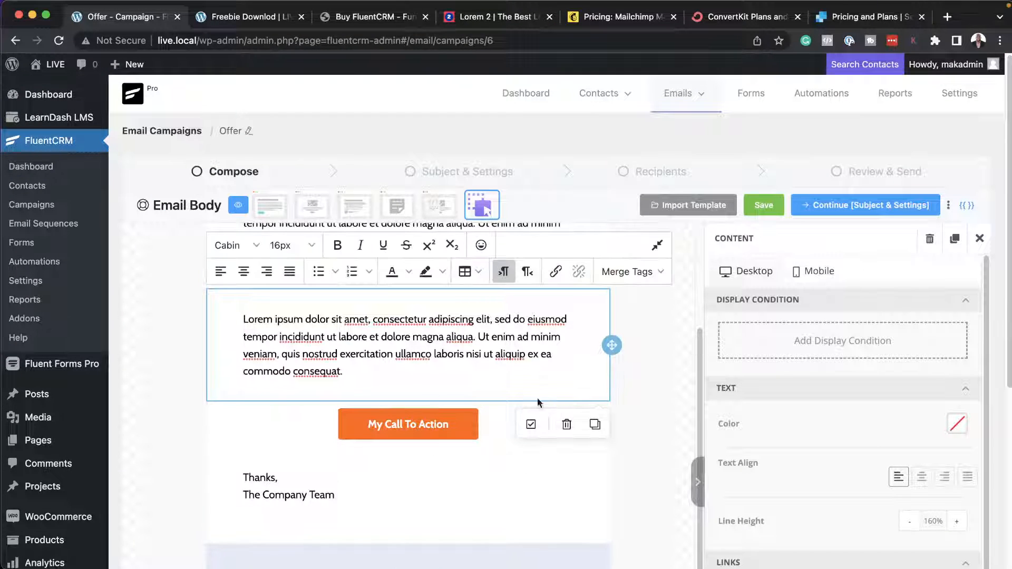
click(595, 425)
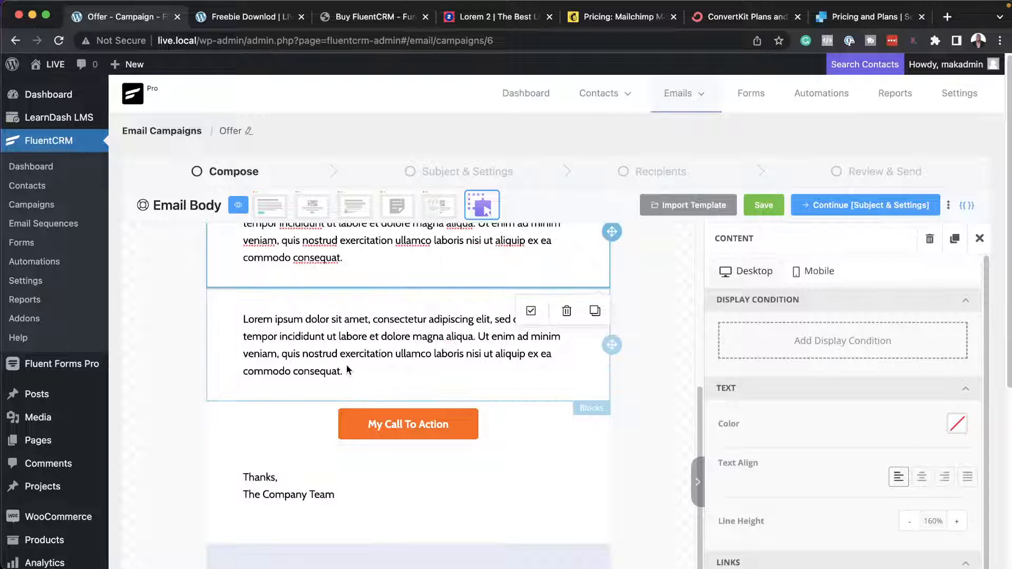
click(362, 377)
drag(362, 375, 241, 319)
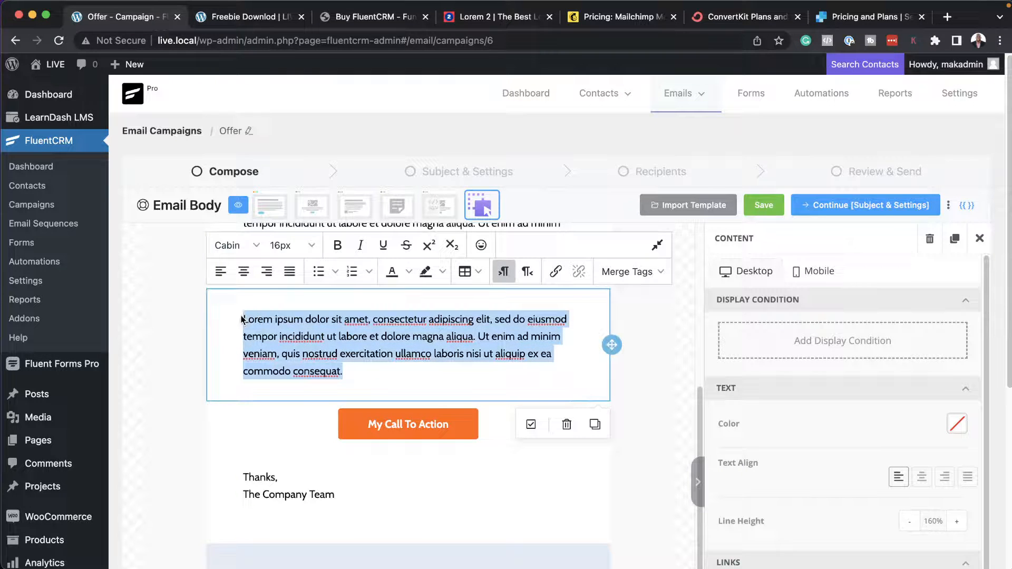
key(super+v)
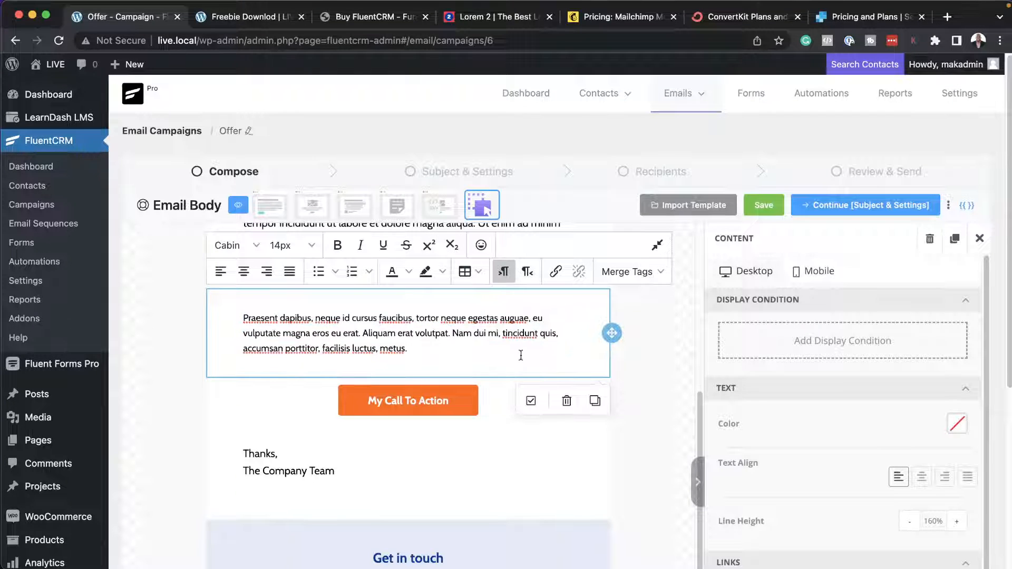
Shorten the greeting text block by deleting its last sentence, starting "Ut enim ad minim veniam".
scroll(619, 479, up, 5)
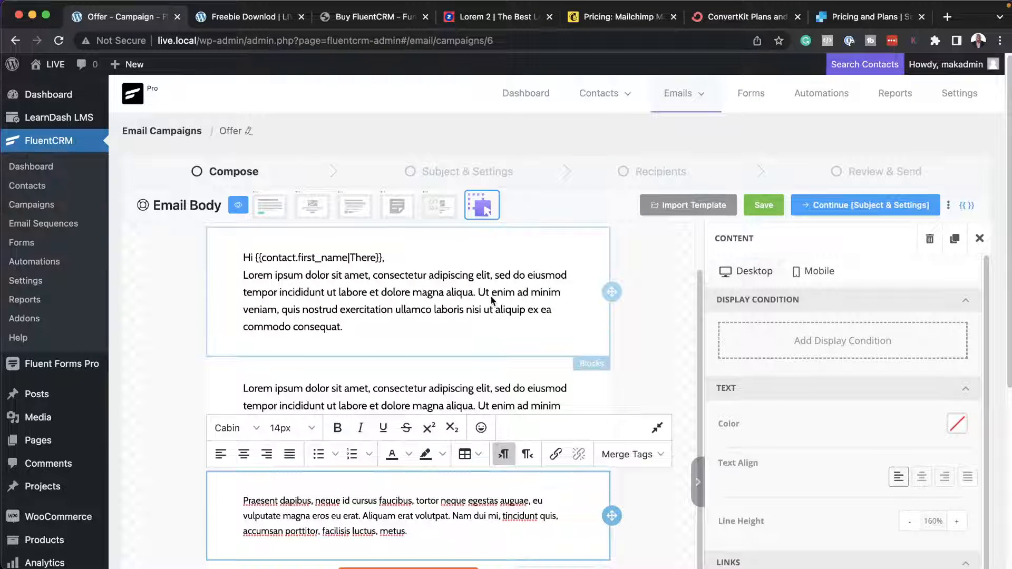
click(475, 295)
drag(476, 294, 553, 320)
key(BackSpace)
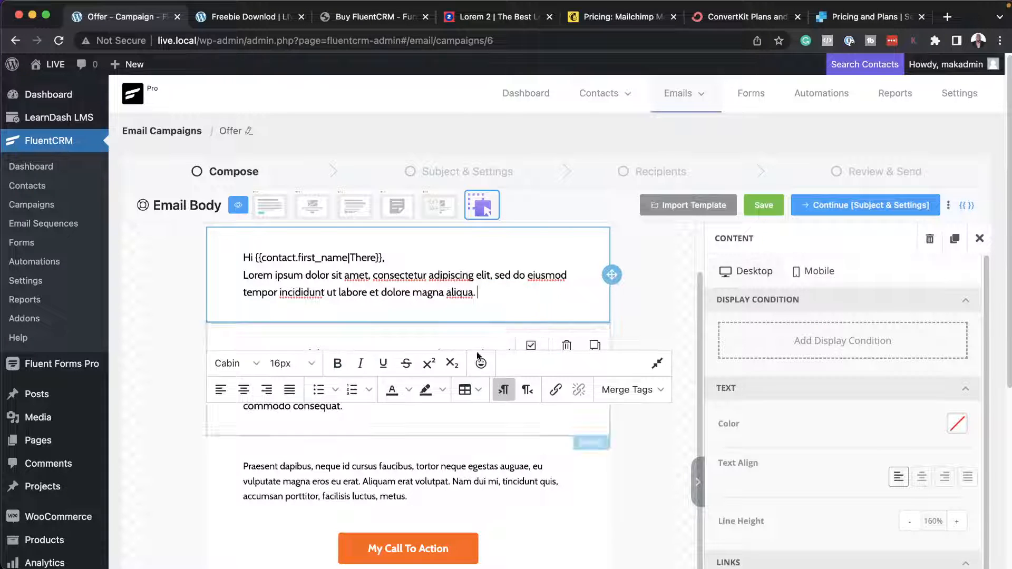
scroll(595, 456, down, 1)
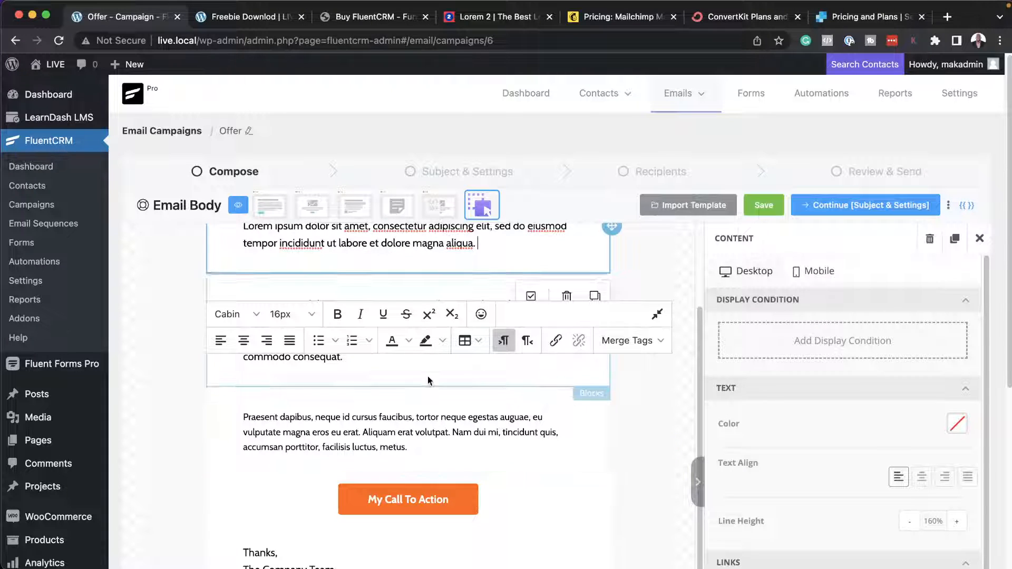
click(979, 238)
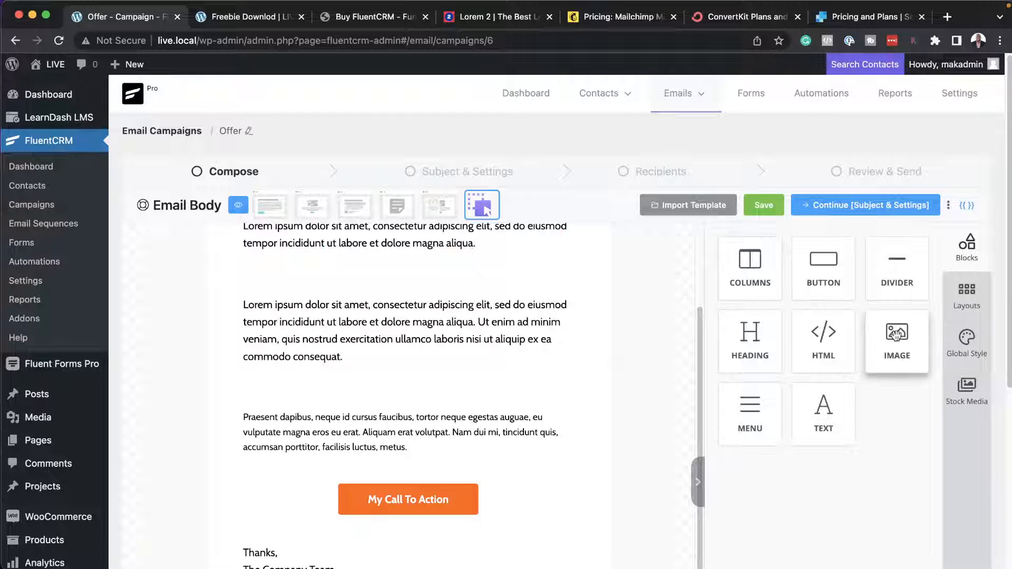
mouse_move(754, 262)
mouse_down()
mouse_move(565, 394)
mouse_move(410, 377)
mouse_move(358, 445)
mouse_move(425, 359)
mouse_move(801, 292)
mouse_move(739, 261)
mouse_move(451, 395)
mouse_move(369, 255)
mouse_move(392, 469)
mouse_move(754, 337)
mouse_move(747, 272)
mouse_up()
scroll(410, 398, up, 1)
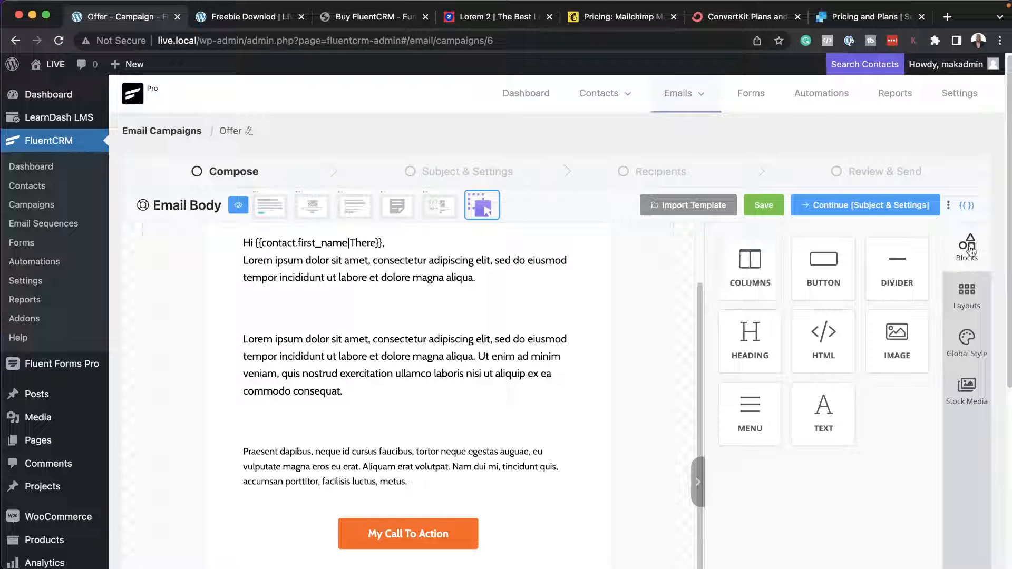
Insert "A" before "Lorem ipsum" at the start of the second text block.
click(495, 363)
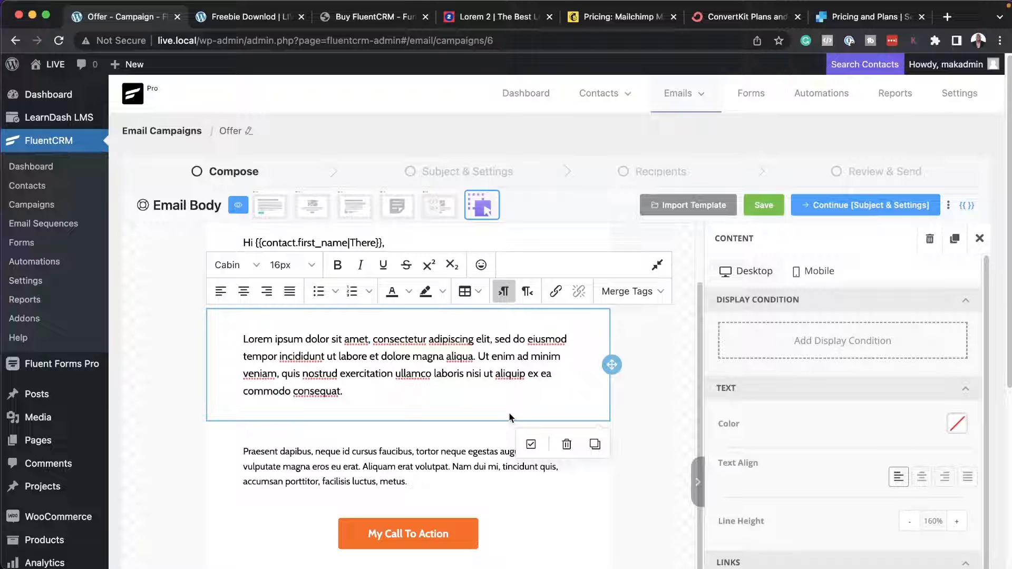
text(A)
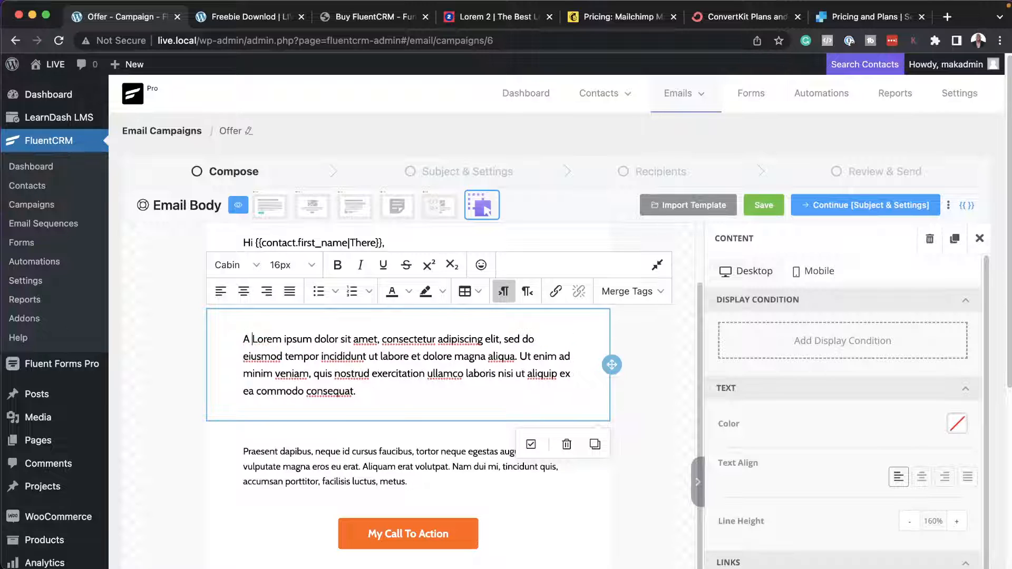
click(580, 345)
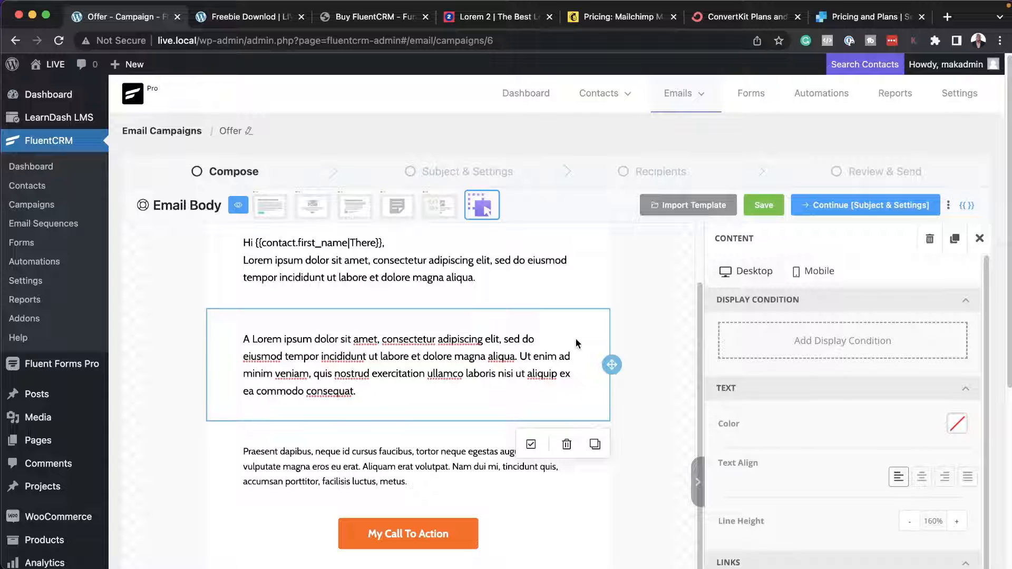
Add a display condition to the second text block that shows it only for contacts tagged Bought Product A.
click(797, 344)
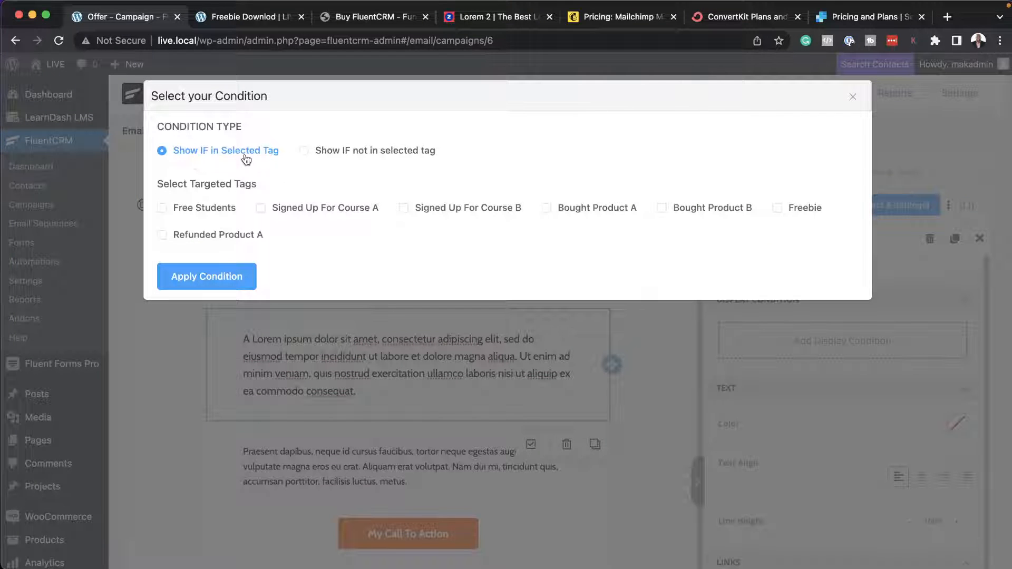
click(548, 209)
click(218, 278)
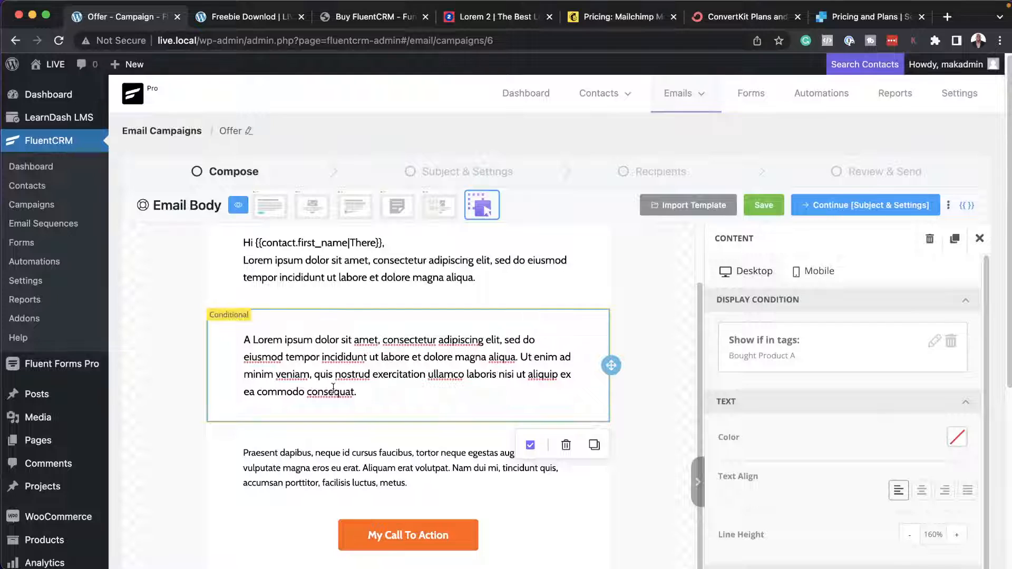
Append "Try Product B" to the end of the conditional text block.
click(362, 395)
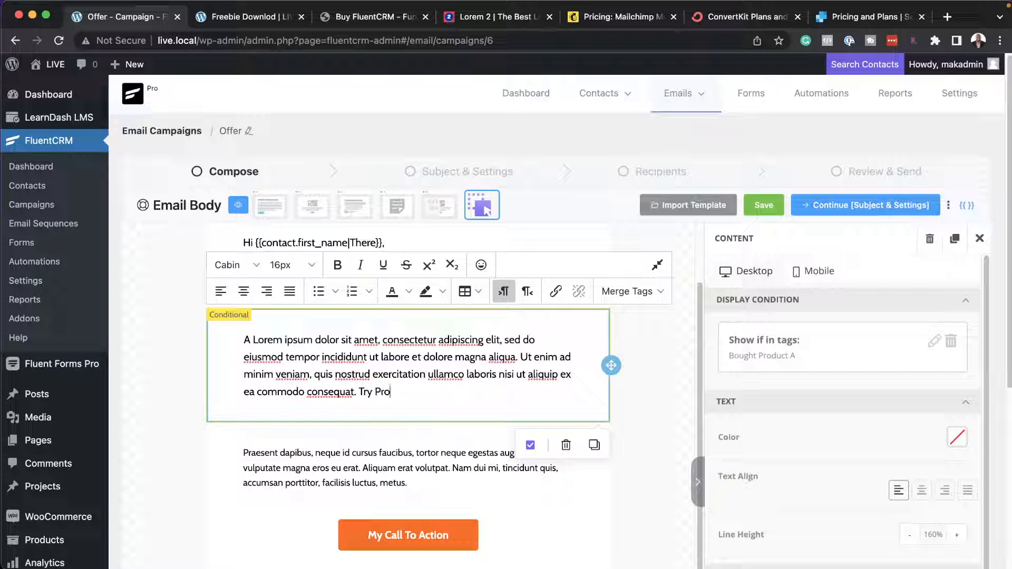
text(Try Product B)
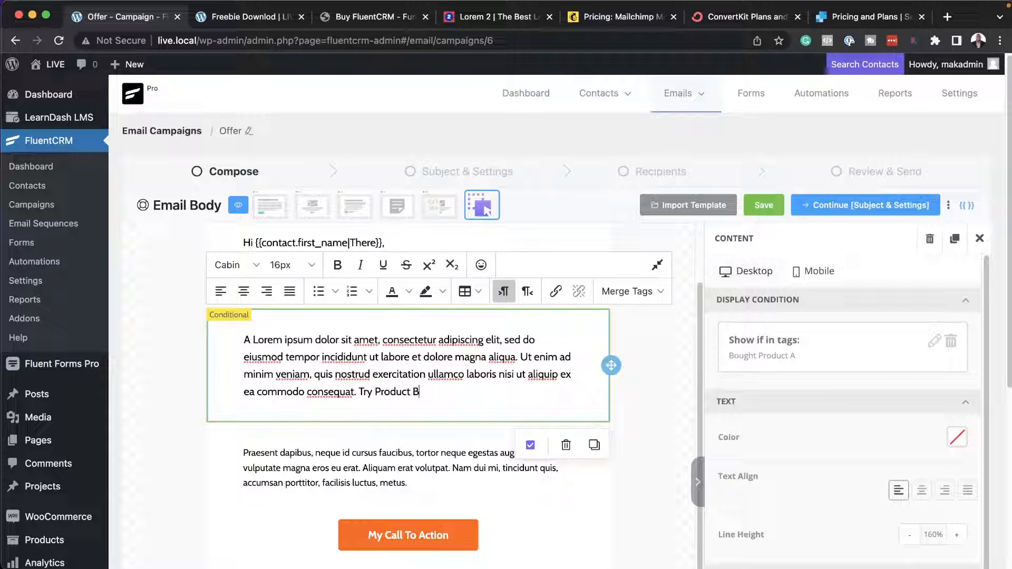
Link the "Try Product B" text in the conditional block to "#", opening in a new tab.
drag(420, 389, 359, 394)
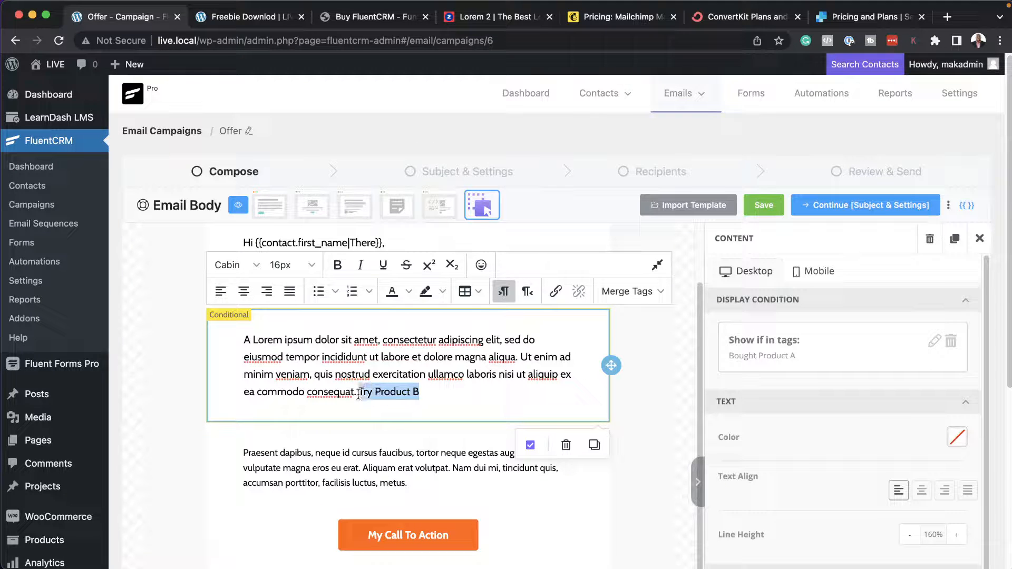
click(555, 291)
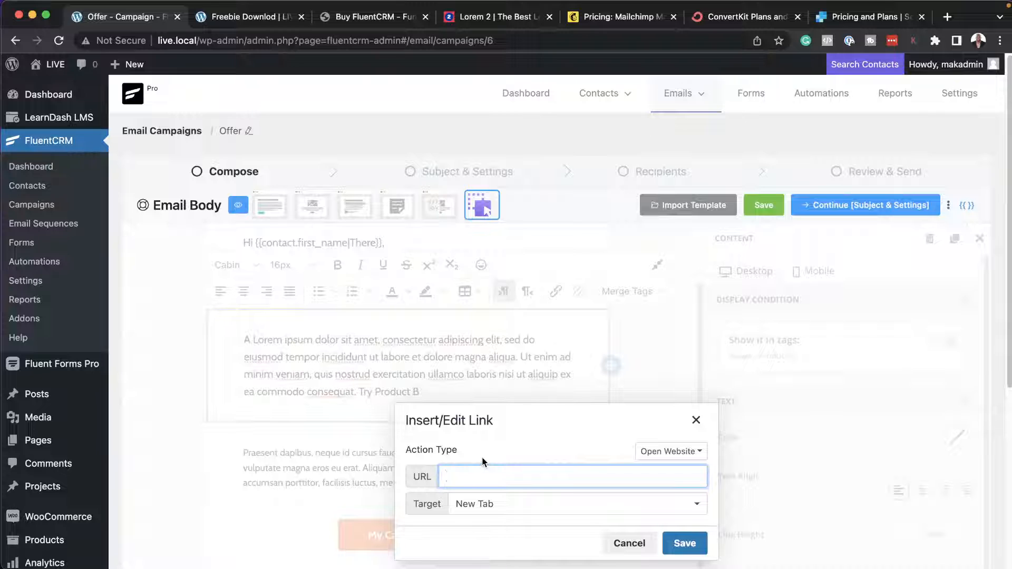
text(#)
click(687, 543)
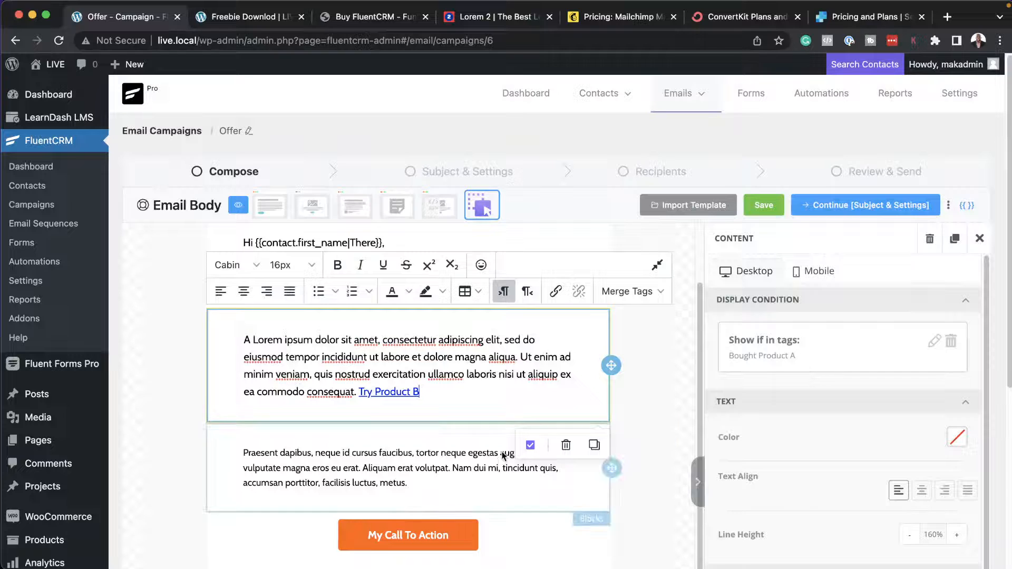
Append "Try Product A" to the end of the third text block, which starts "Praesent dapibus".
click(456, 468)
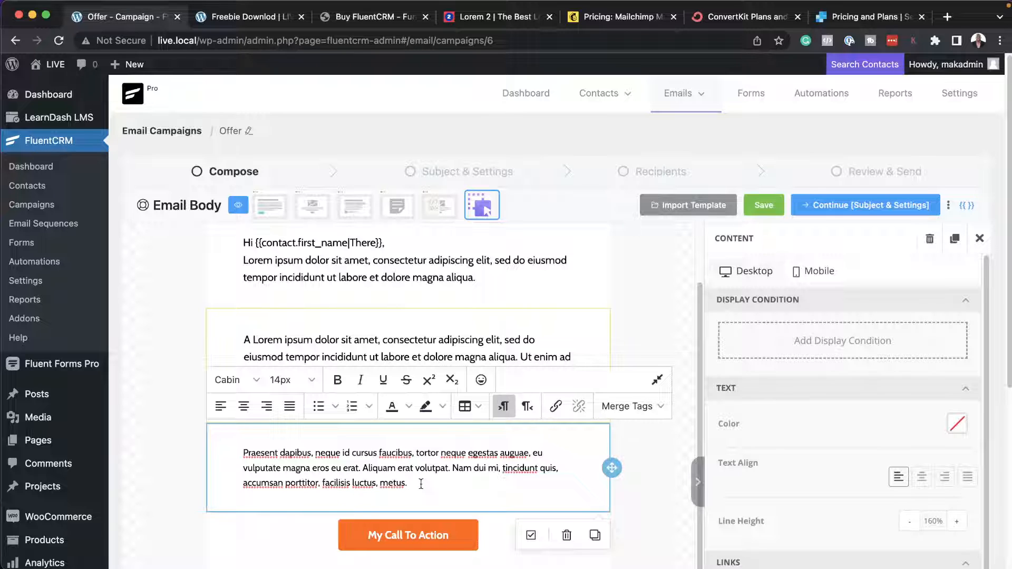
text(Try Product A)
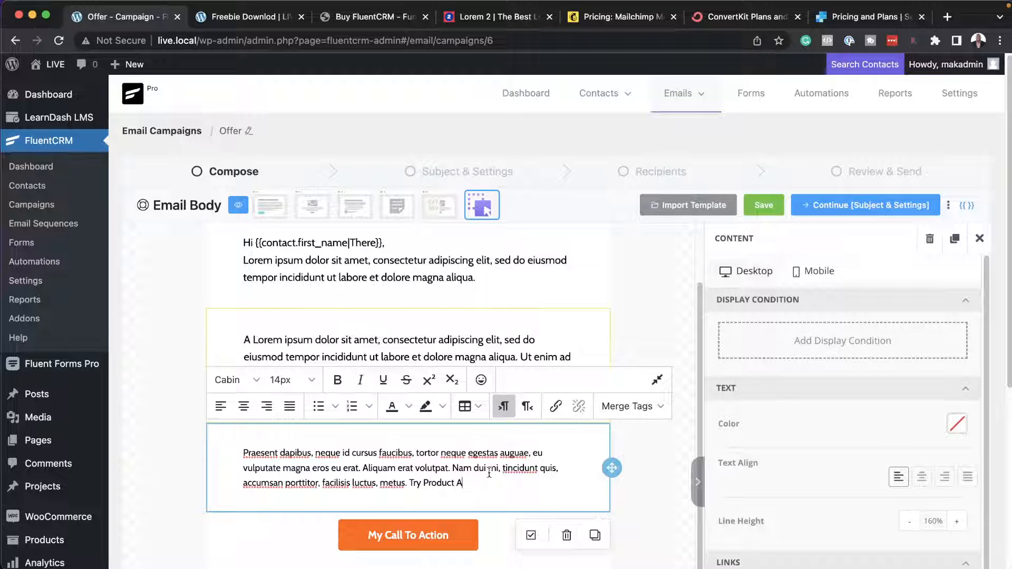
Add a display condition to the "Praesent dapibus" text block that shows it only for contacts tagged Bought Product B.
click(809, 343)
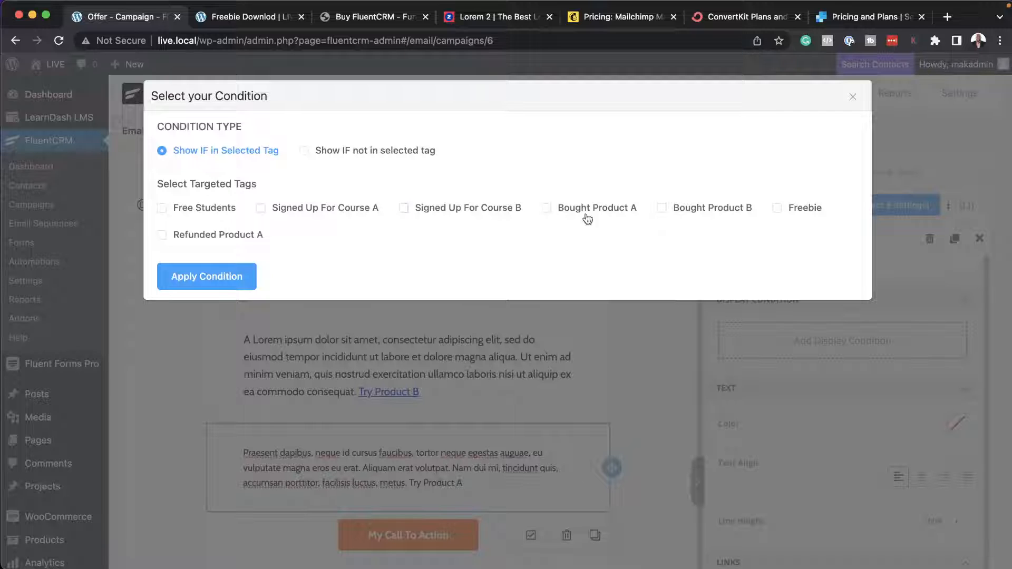
click(662, 208)
click(187, 273)
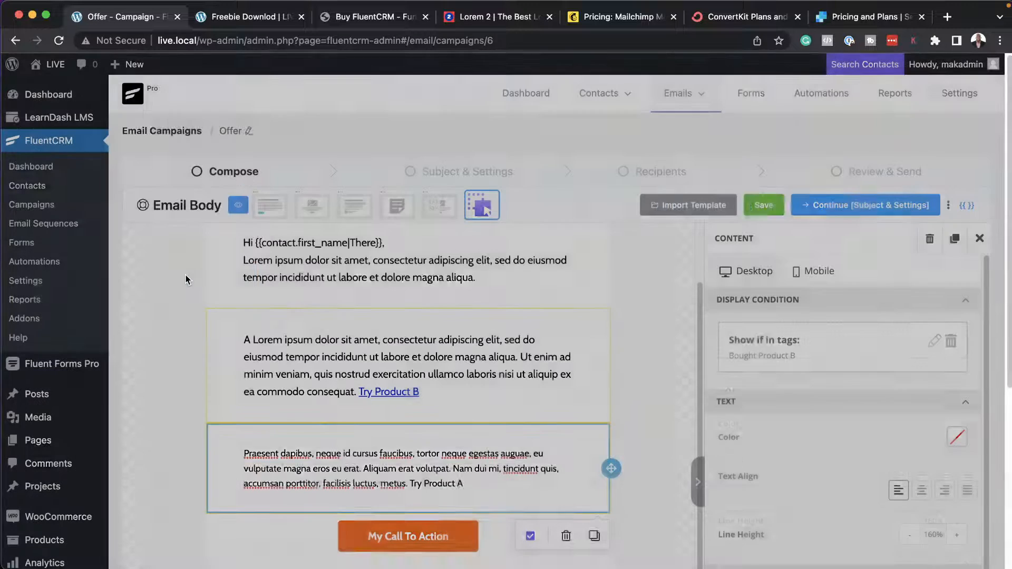
scroll(553, 471, down, 1)
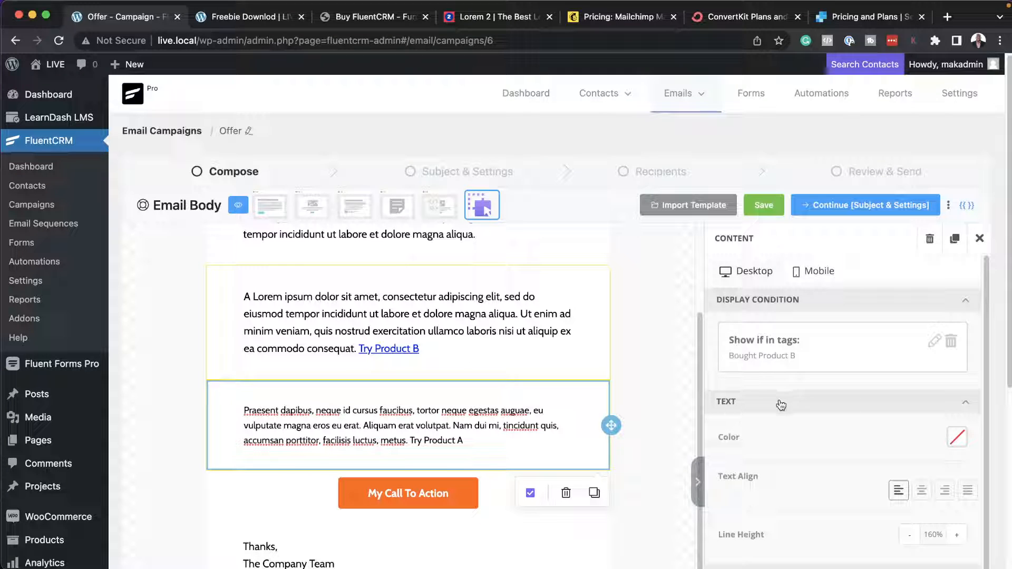
Set the font family in the email's global style to Helvetica.
click(979, 239)
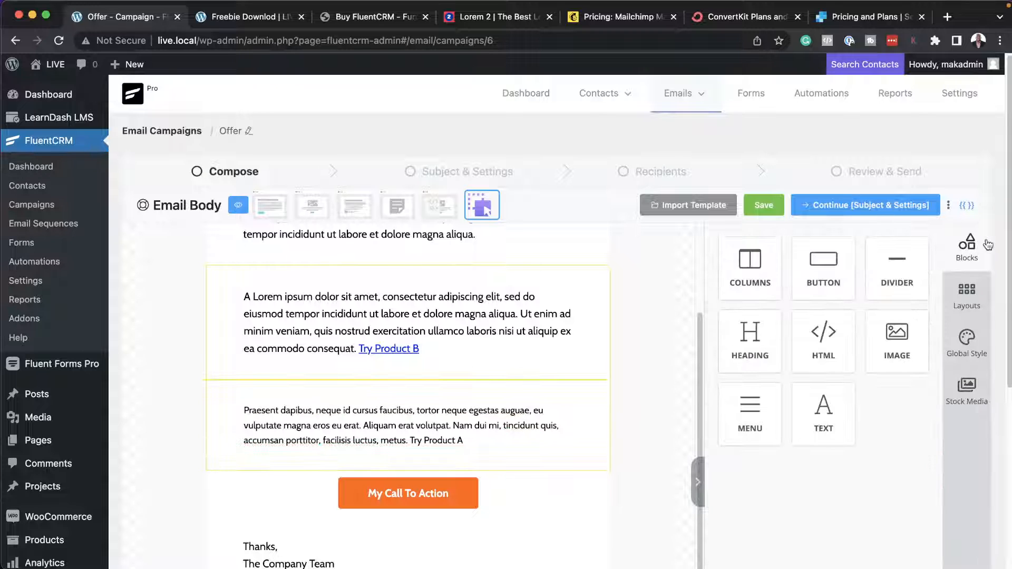
click(967, 341)
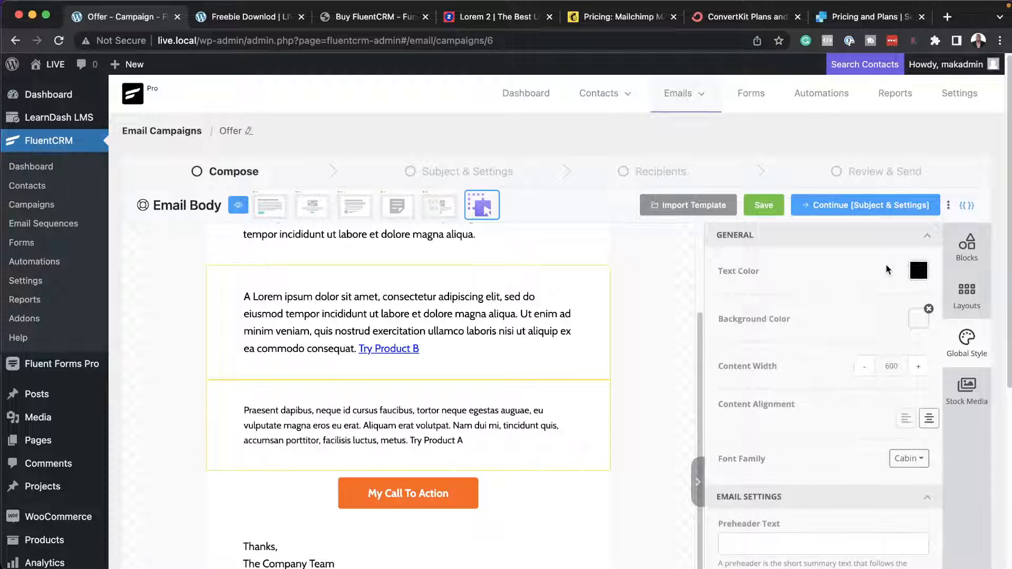
scroll(809, 406, down, 10)
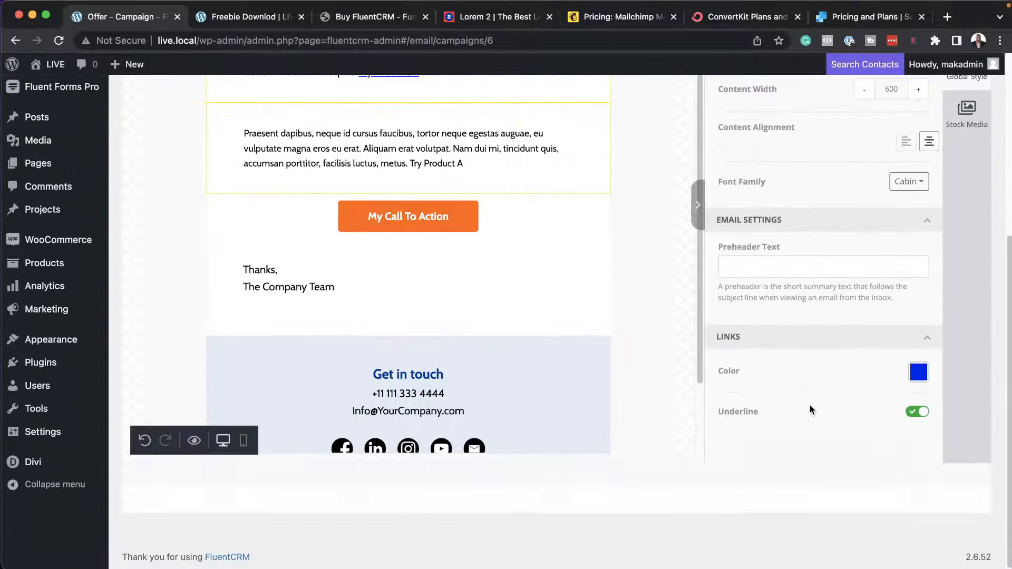
scroll(809, 404, up, 2)
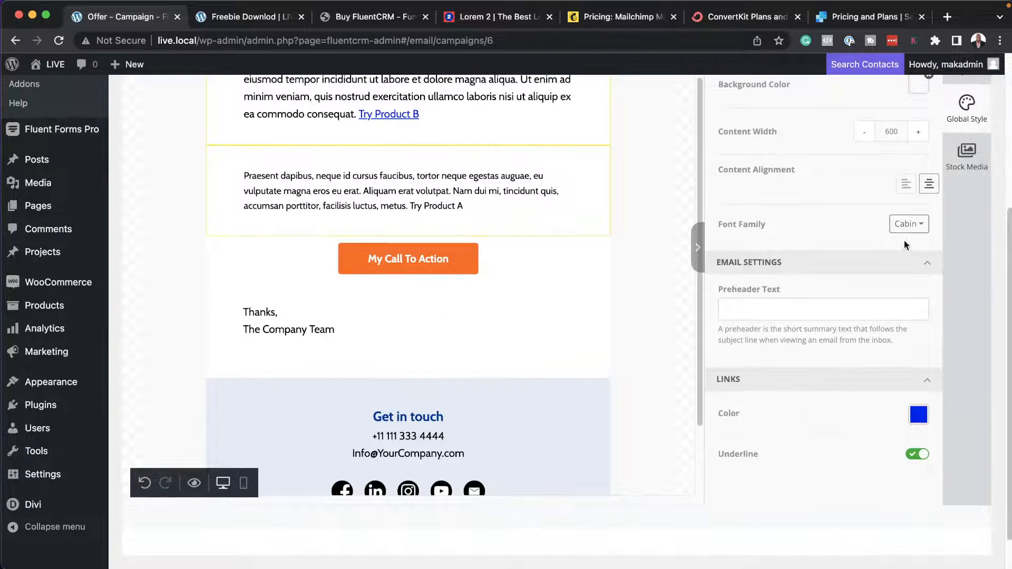
click(913, 225)
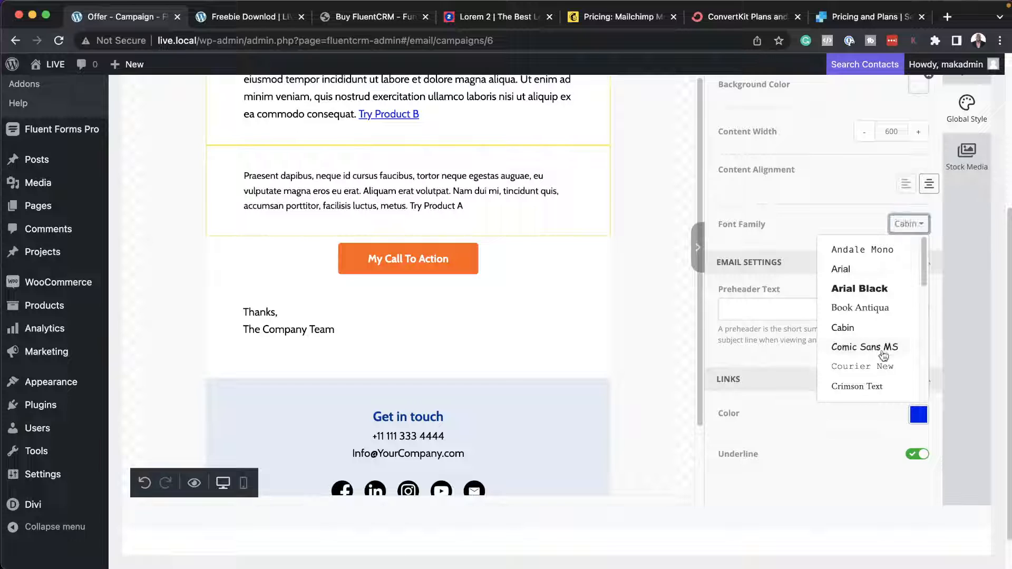
scroll(883, 353, down, 1)
scroll(883, 354, down, 1)
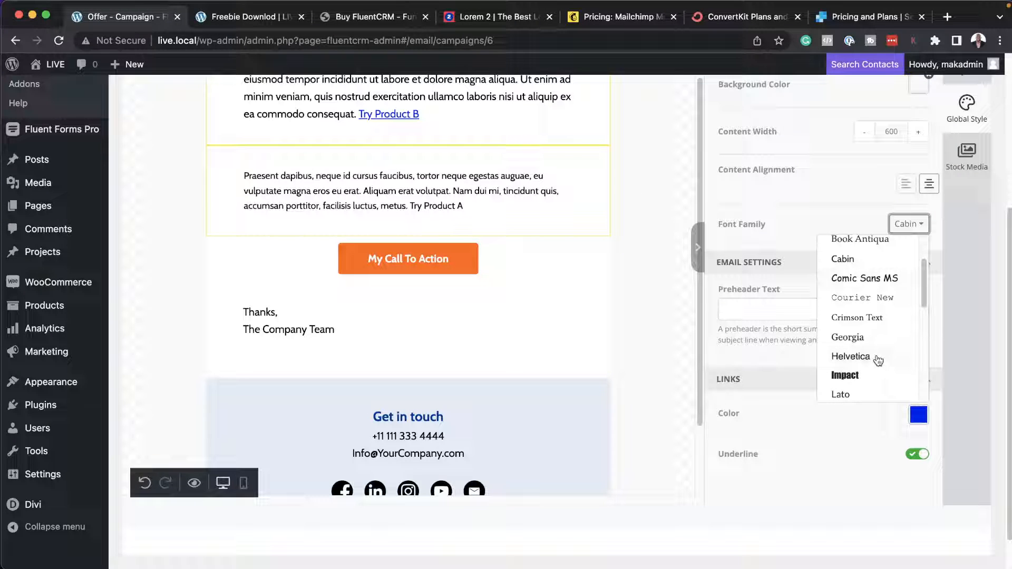
click(878, 356)
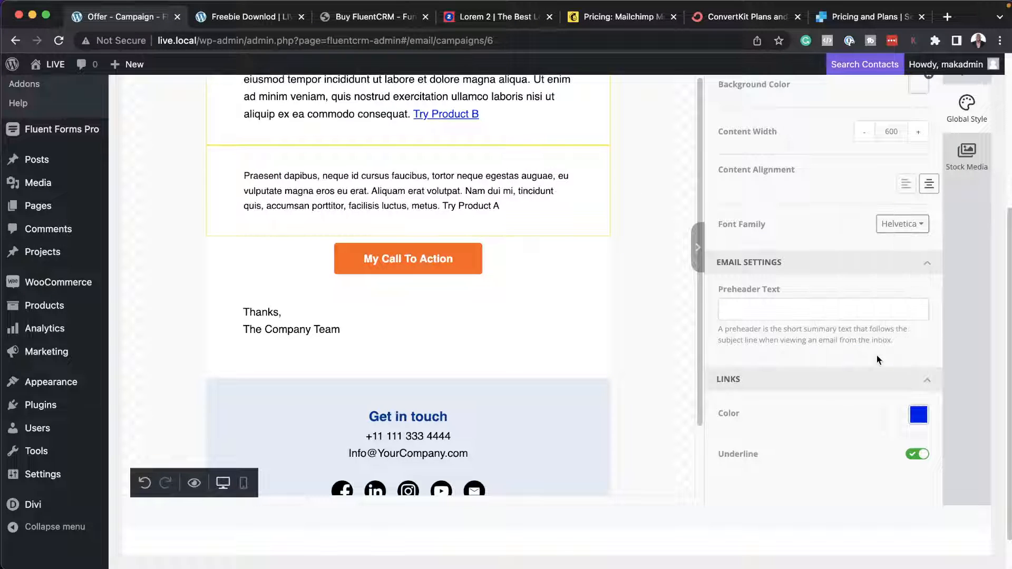
Set the font family in the email's global style to Montserrat.
click(896, 224)
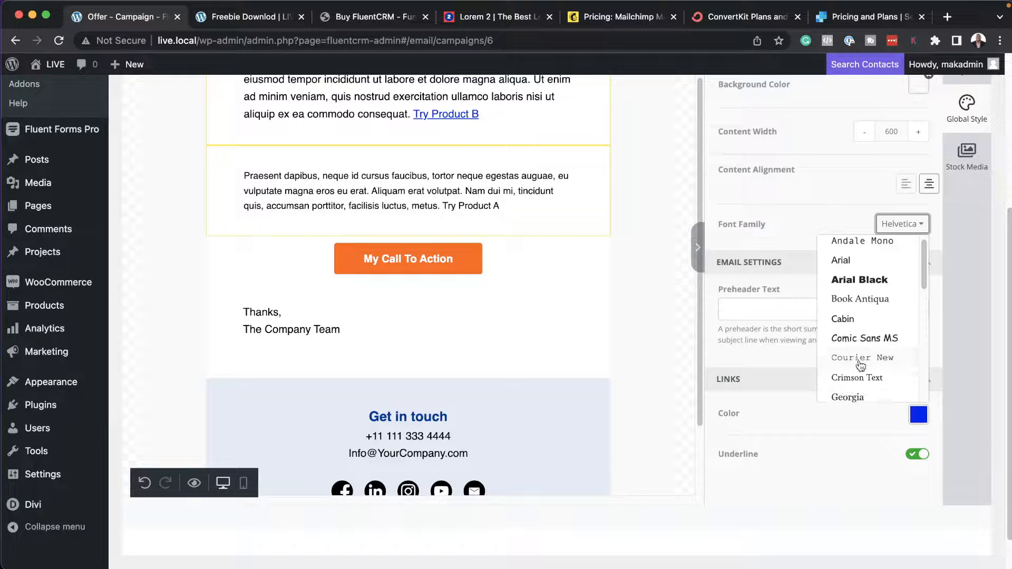
scroll(860, 365, down, 5)
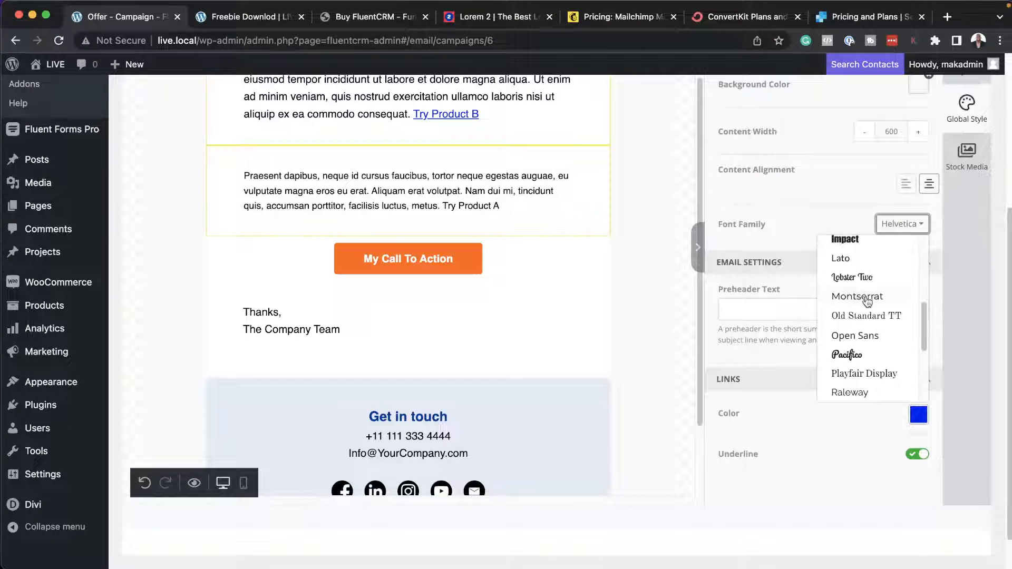
click(867, 298)
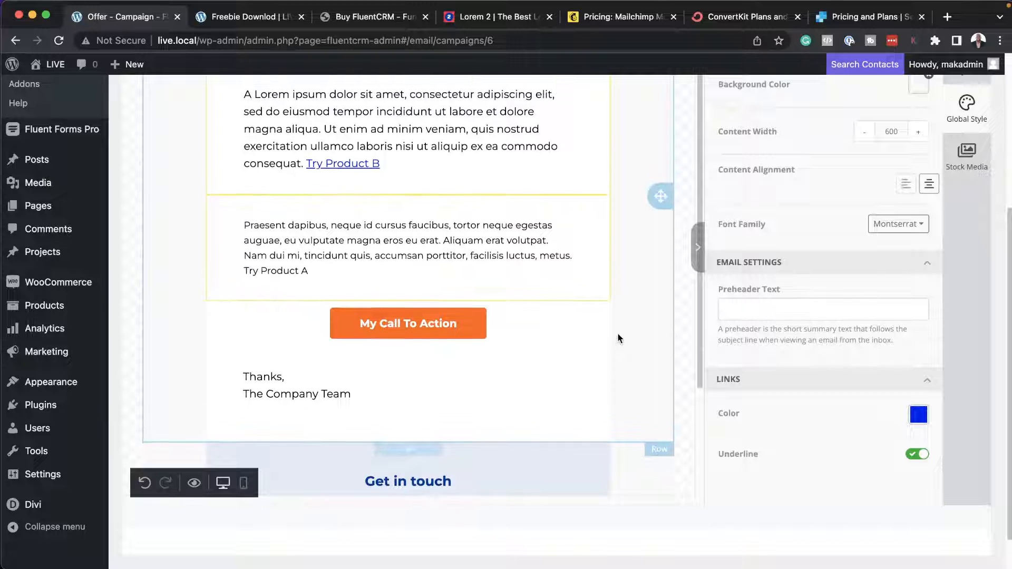
Review the email layout and inspect the settings of the "Praesent dapibus" text block and the call-to-action button.
click(245, 235)
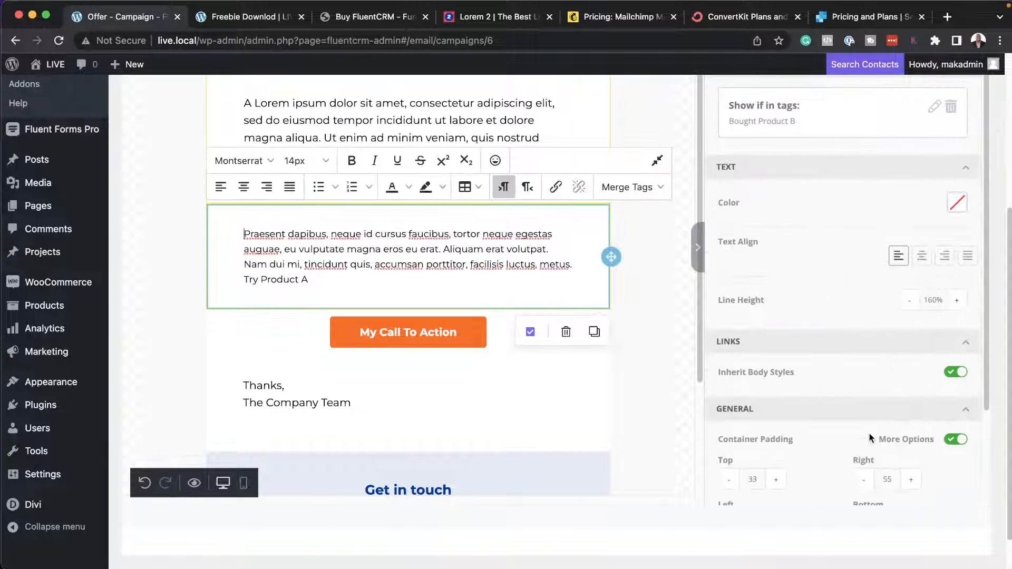
scroll(841, 392, up, 2)
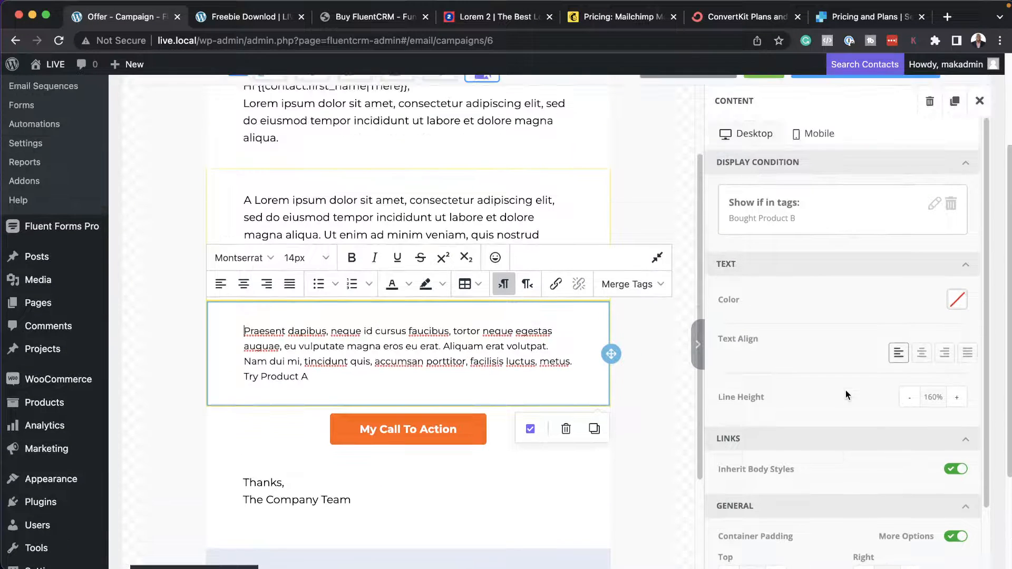
scroll(575, 381, up, 1)
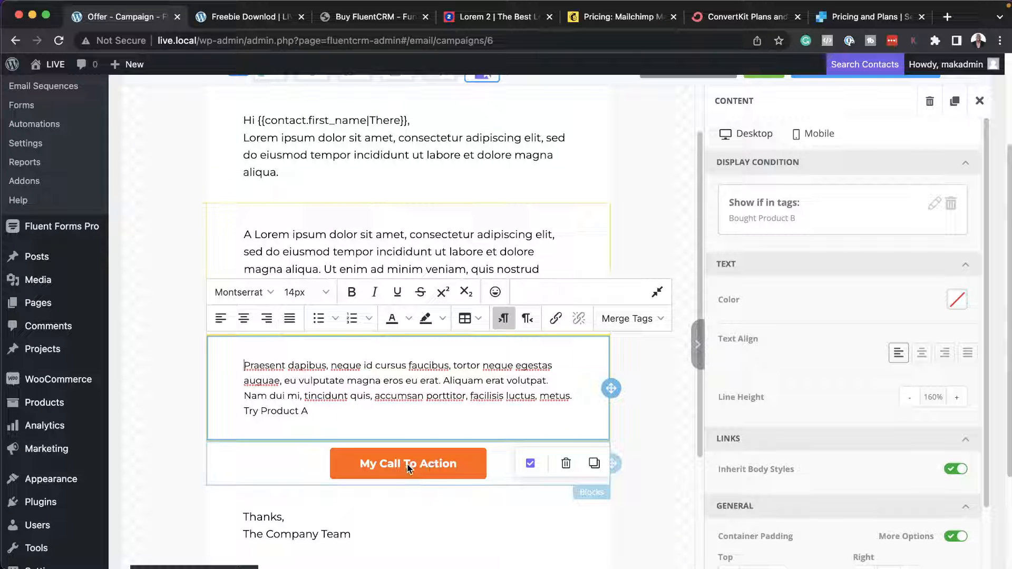
click(295, 467)
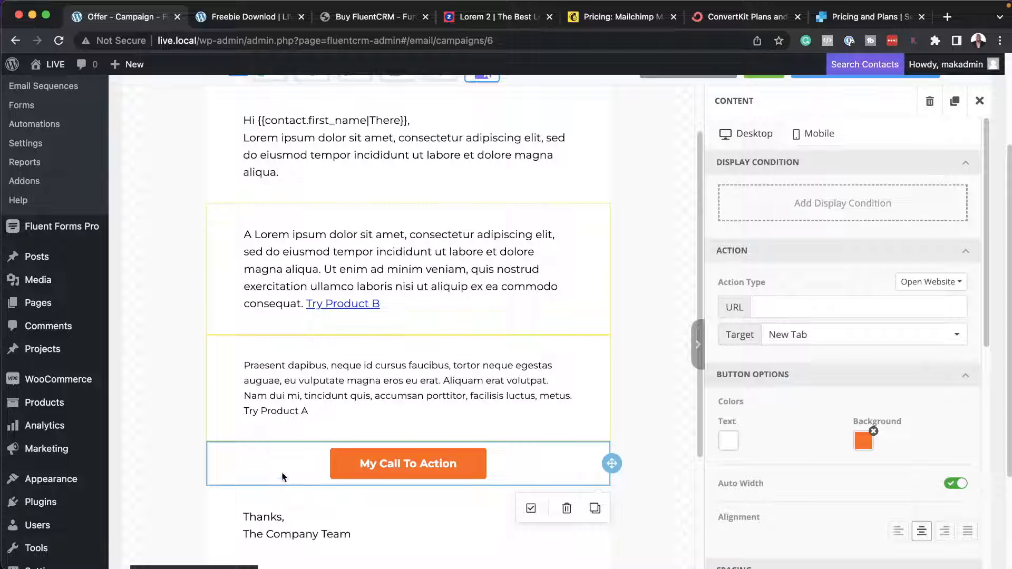
scroll(403, 472, down, 2)
scroll(403, 472, up, 3)
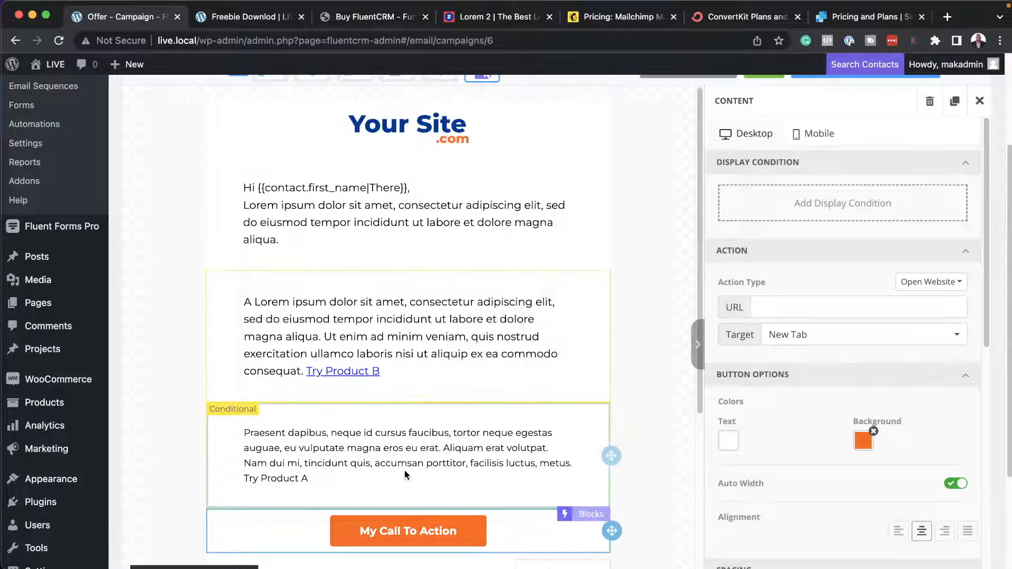
scroll(404, 473, up, 3)
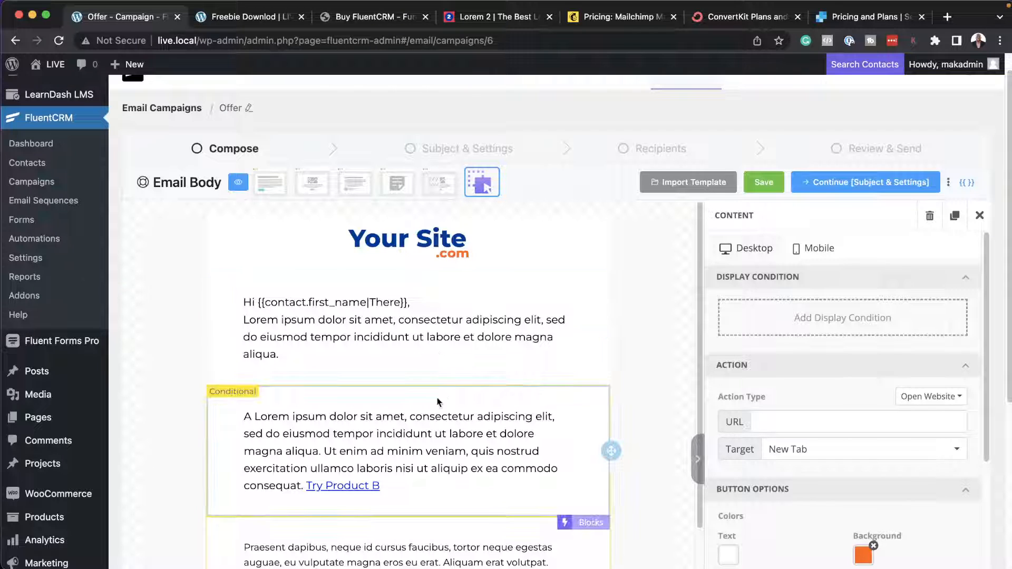
scroll(440, 458, down, 1)
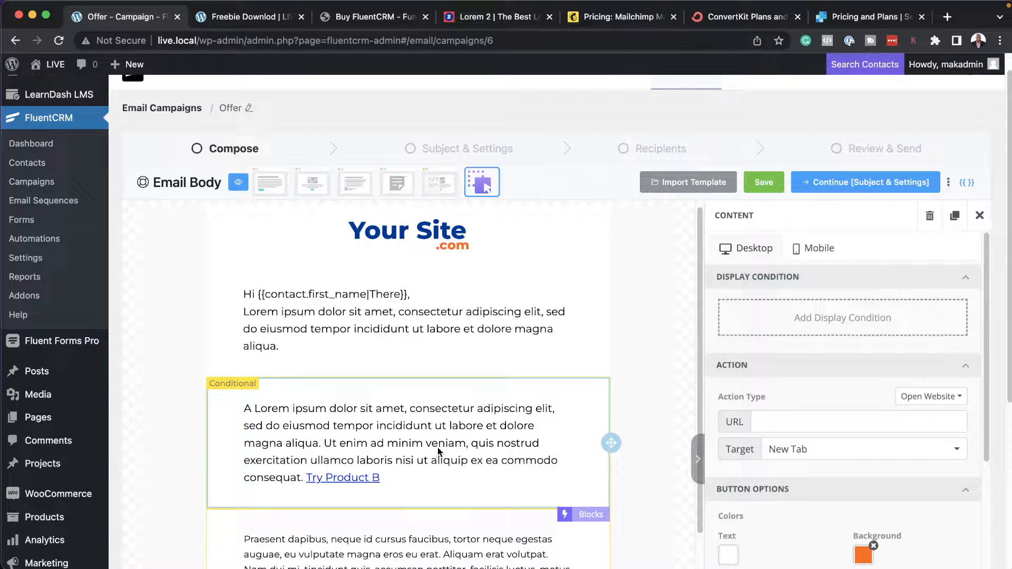
Try a new button block between the site logo and the greeting text, and delete it again.
click(980, 217)
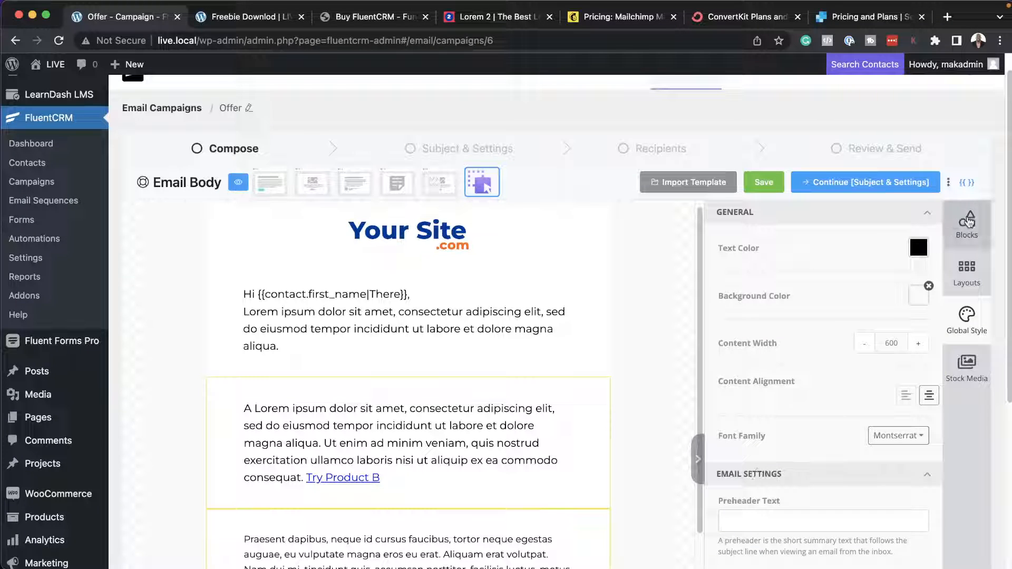
click(968, 222)
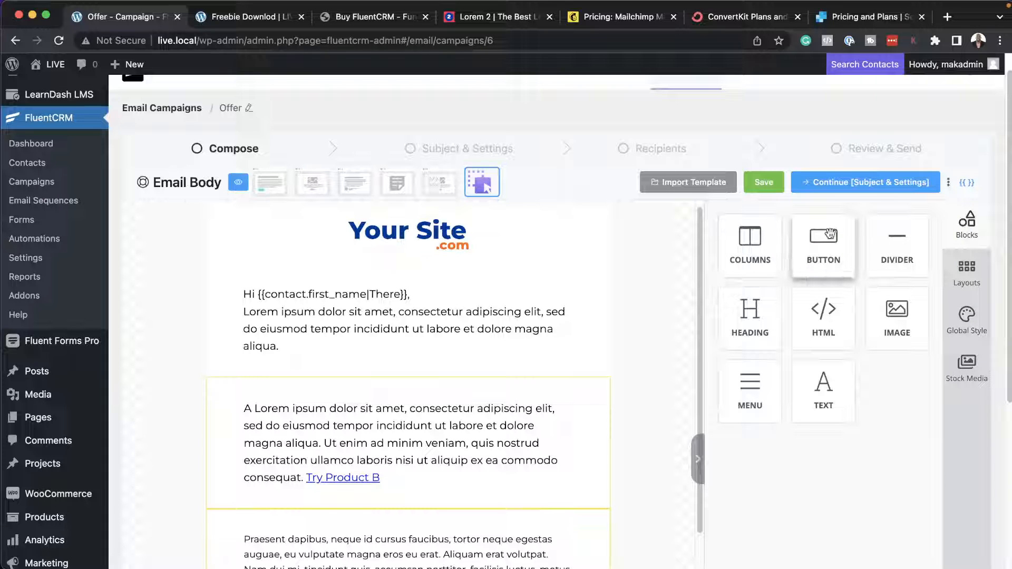
drag(818, 248, 399, 265)
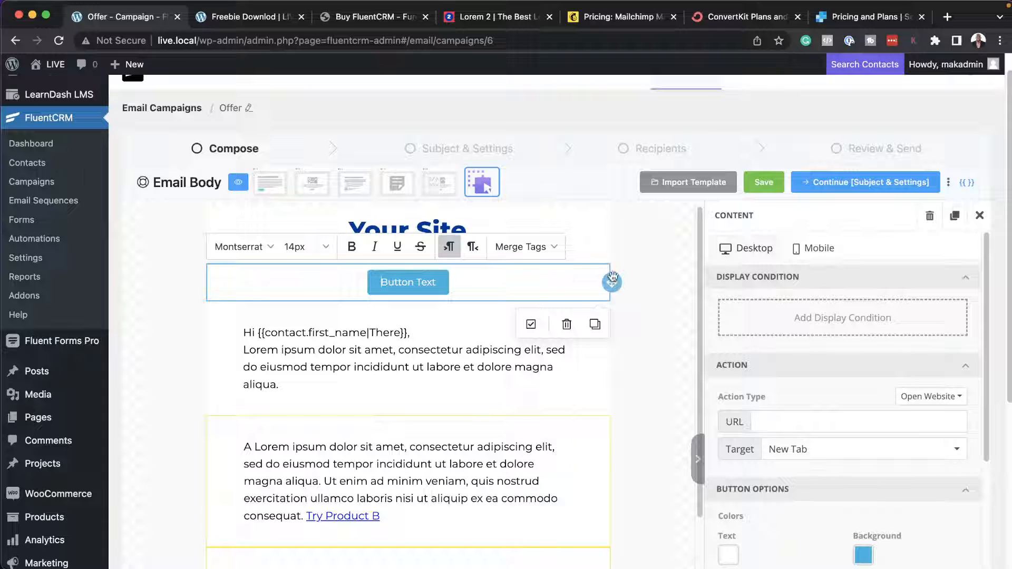
click(567, 287)
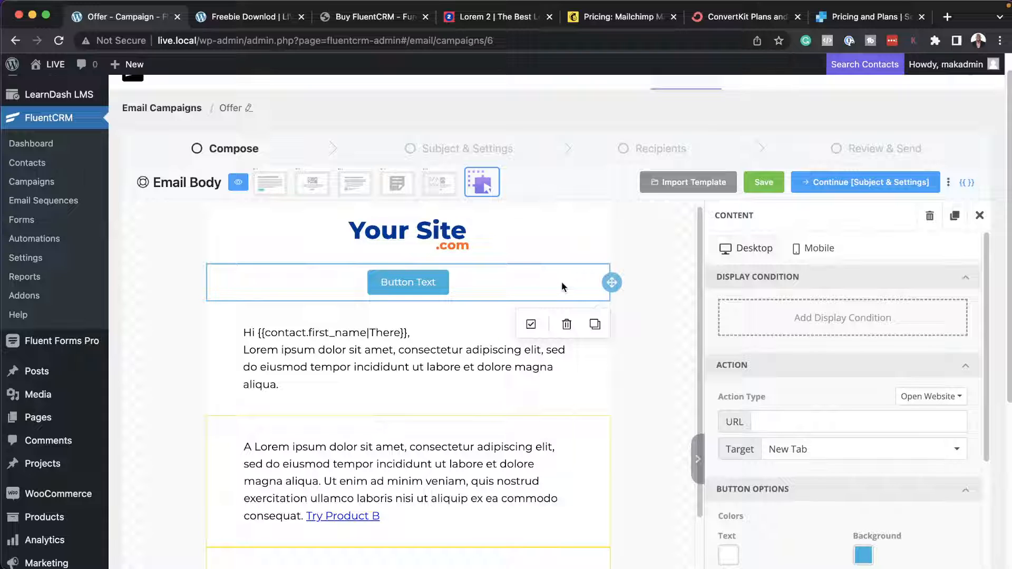
click(567, 325)
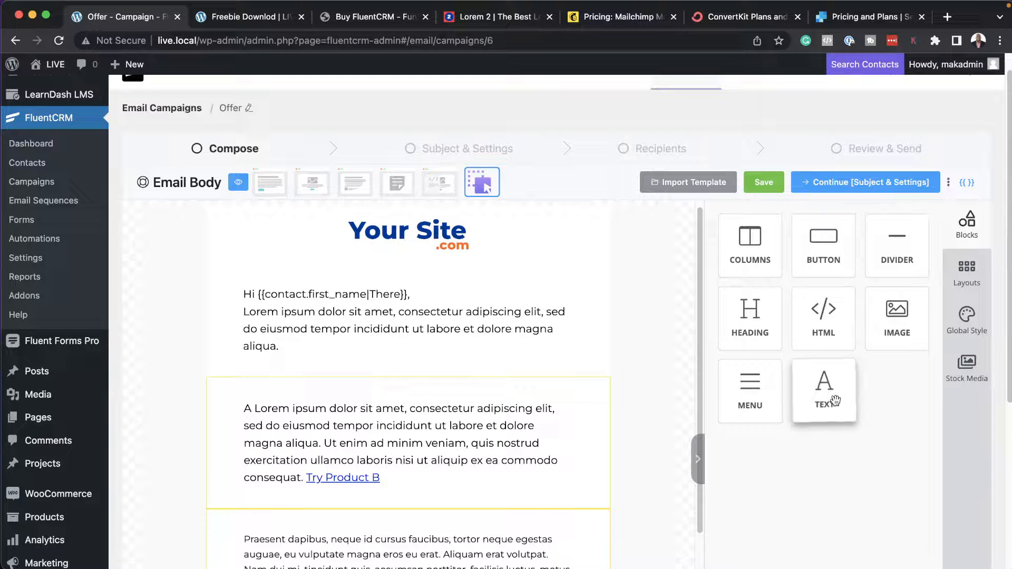
Check the lower part of the Offer email and save the campaign.
scroll(495, 446, down, 3)
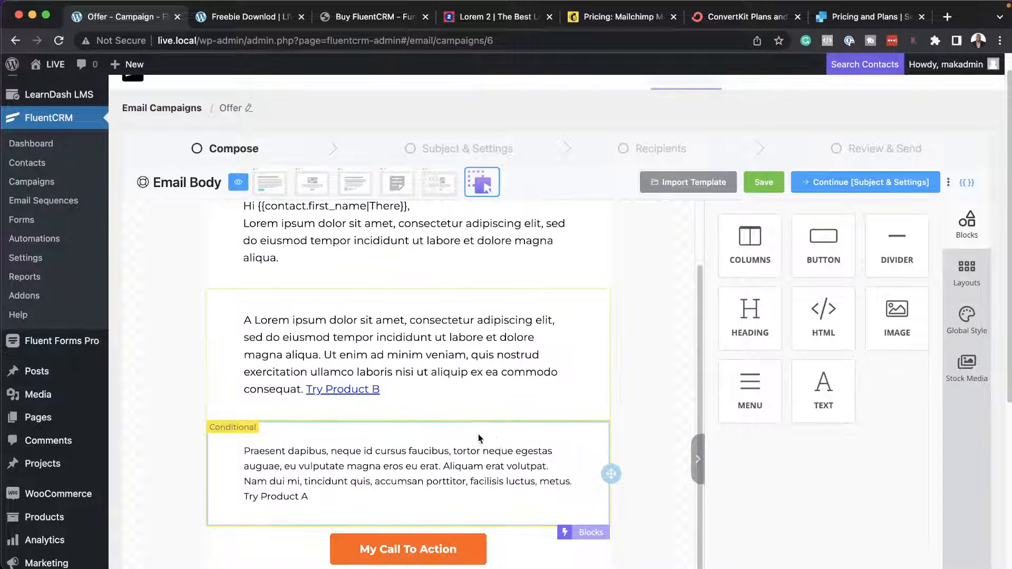
scroll(536, 396, down, 4)
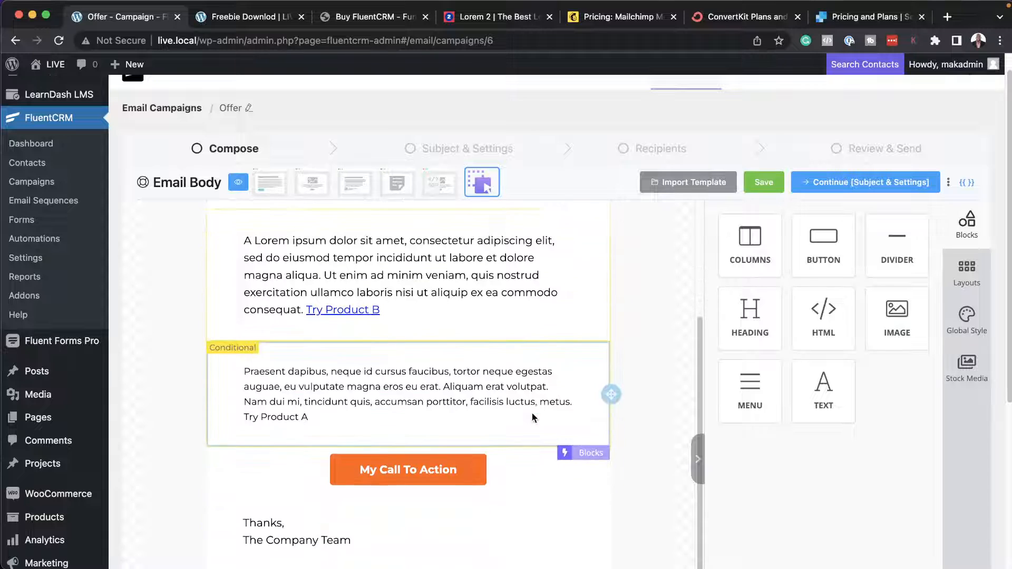
click(767, 184)
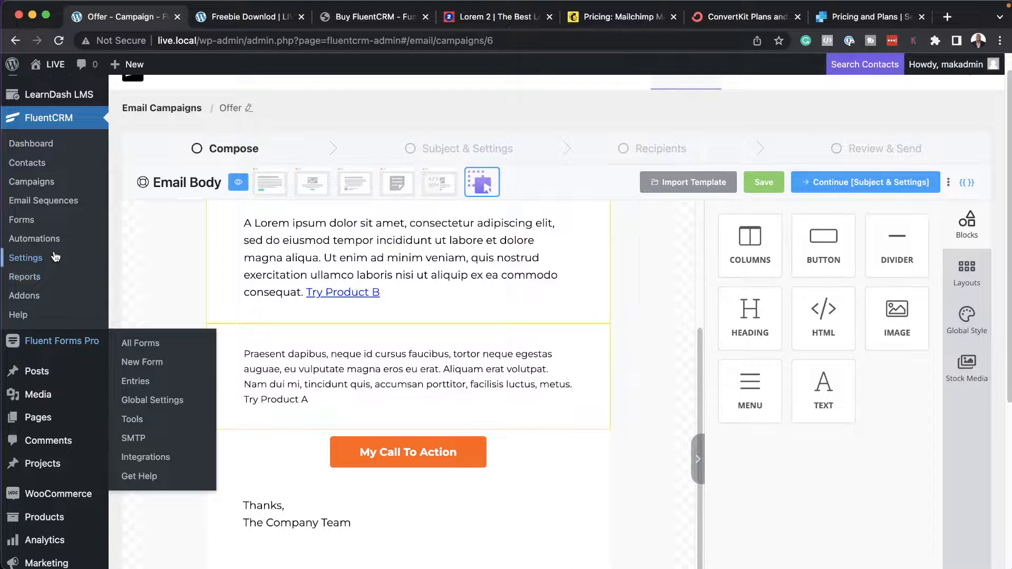
Open the Smart Links section of the FluentCRM settings.
click(54, 258)
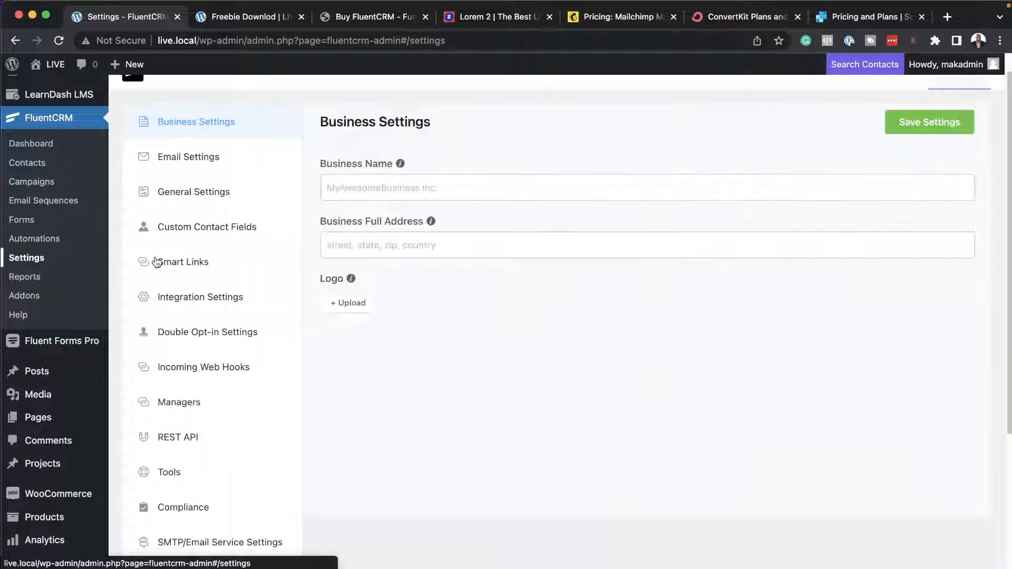
click(157, 262)
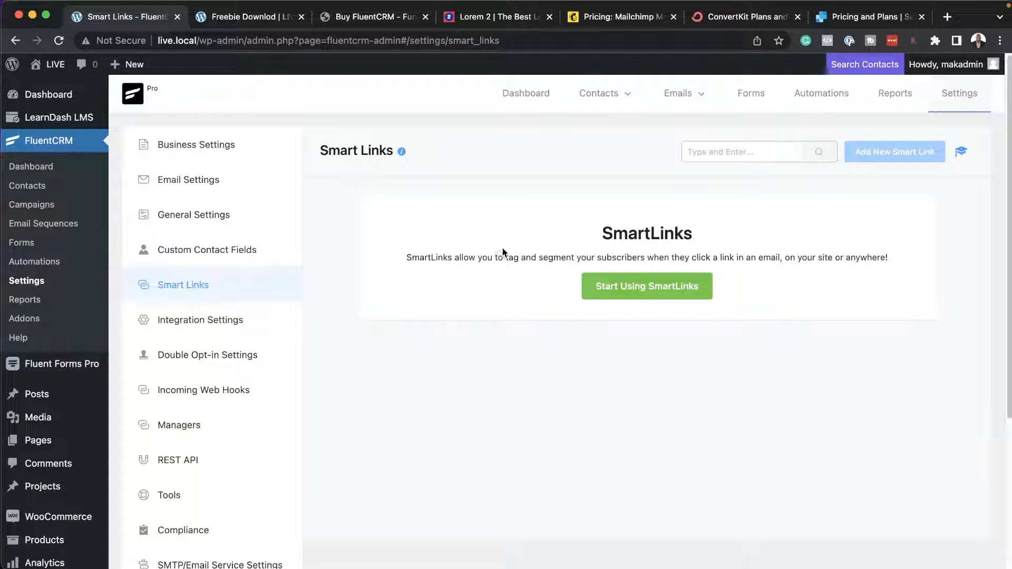
Start using SmartLinks and dismiss the new smart link form without creating a link.
click(655, 293)
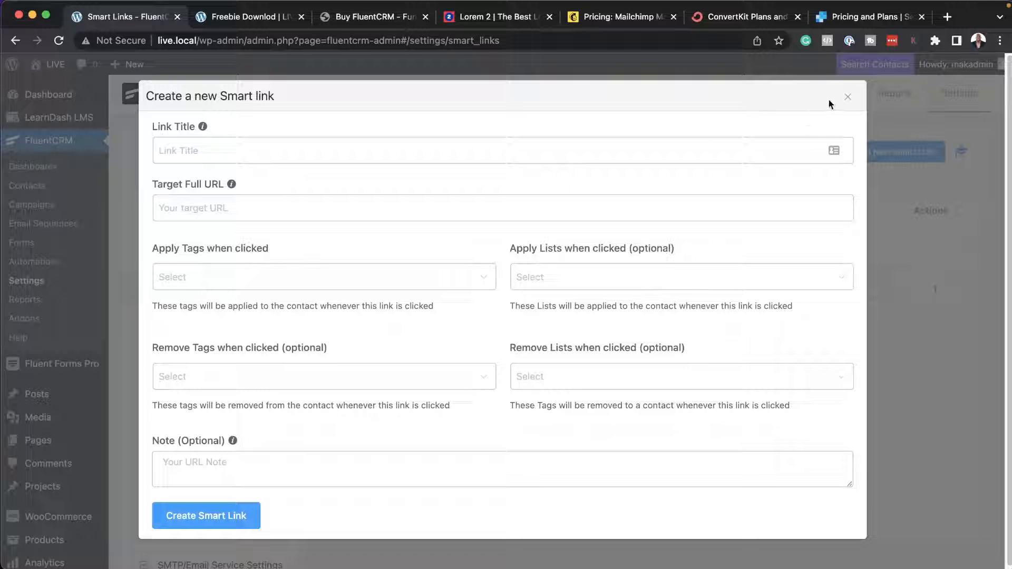
click(847, 101)
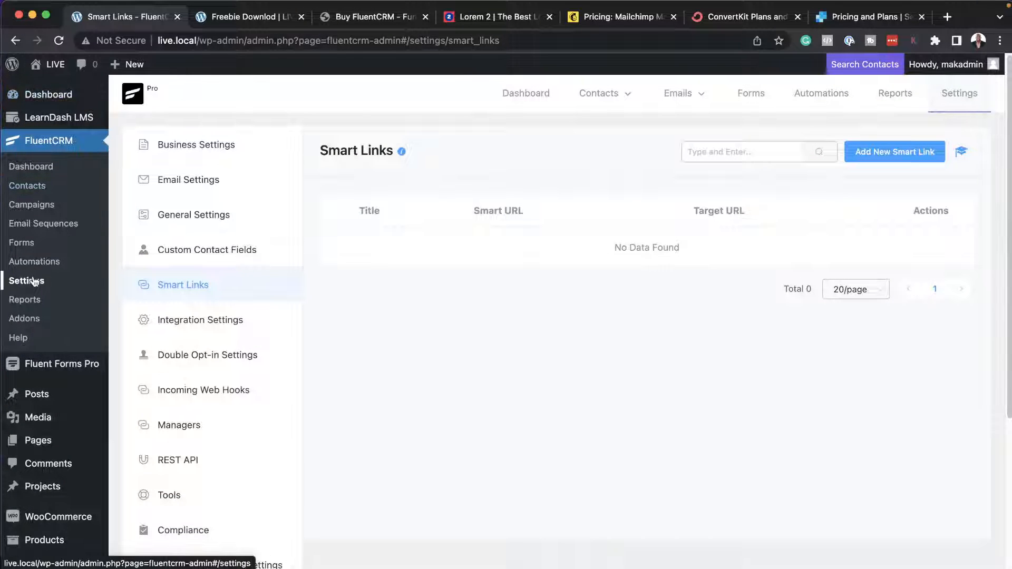
scroll(78, 280, down, 5)
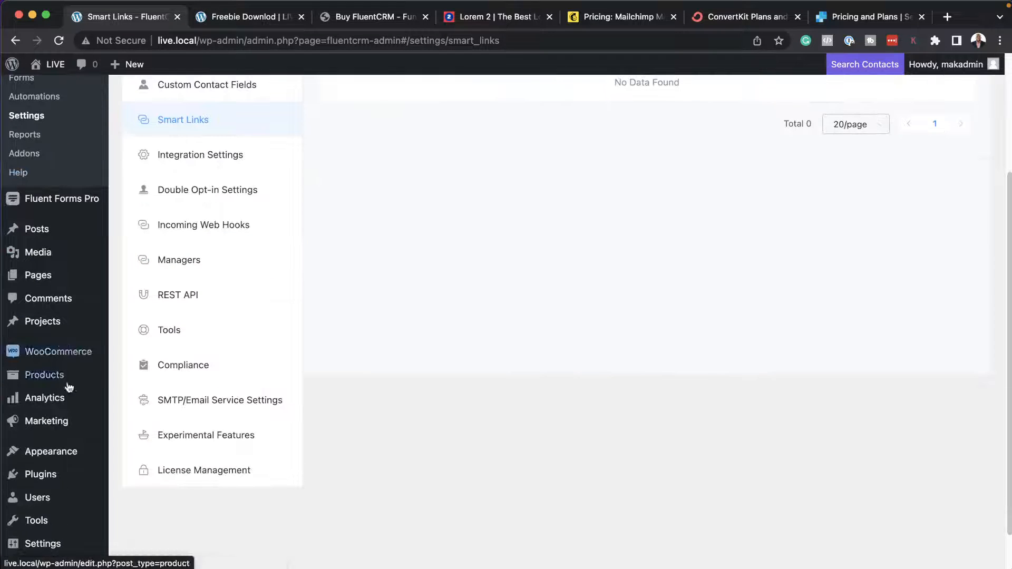
mouse_move(57, 383)
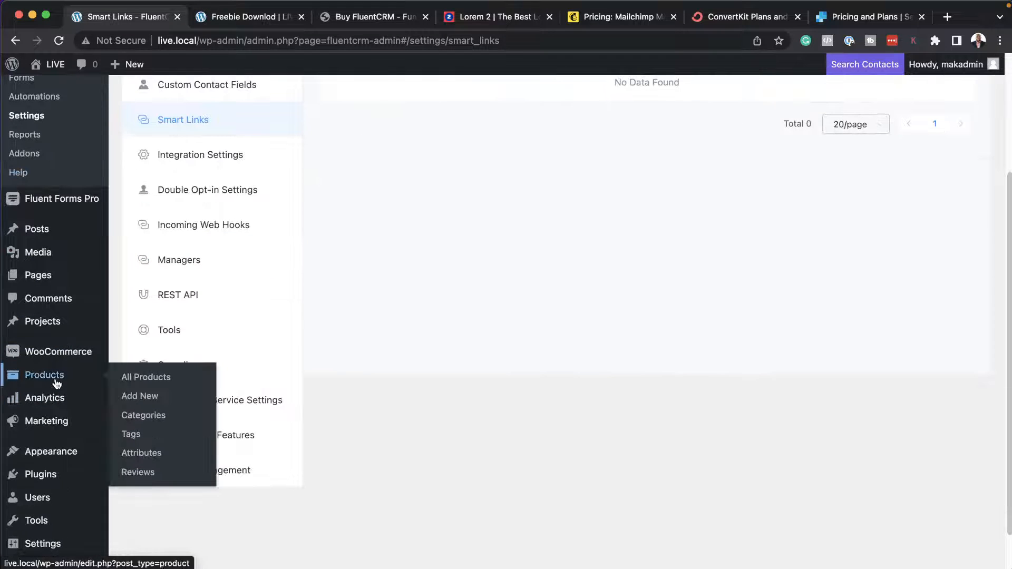
click(159, 397)
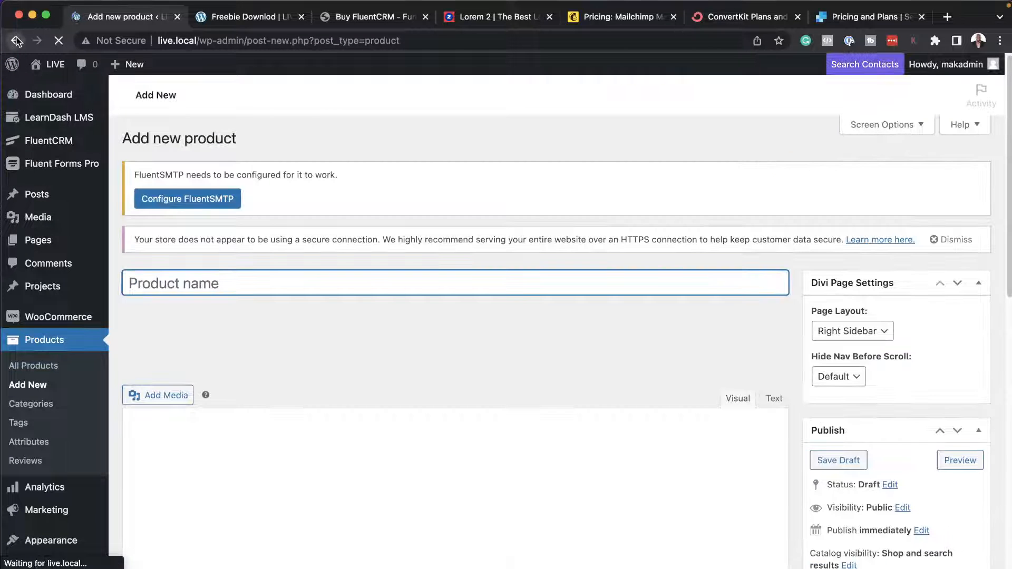
click(16, 40)
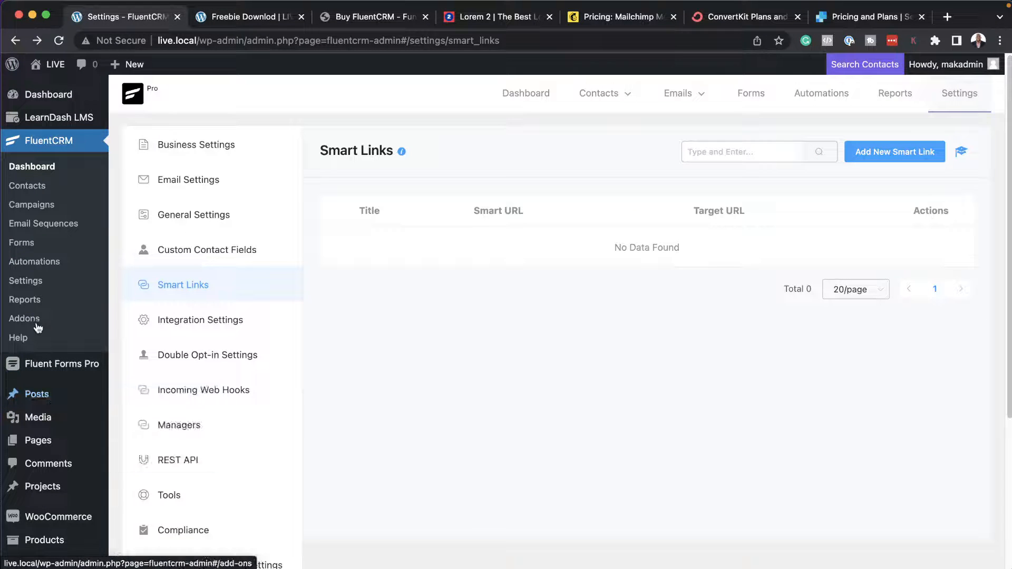
Open Product A's store page from the products list, place its tab beside the admin tab, and copy the page URL.
mouse_move(38, 494)
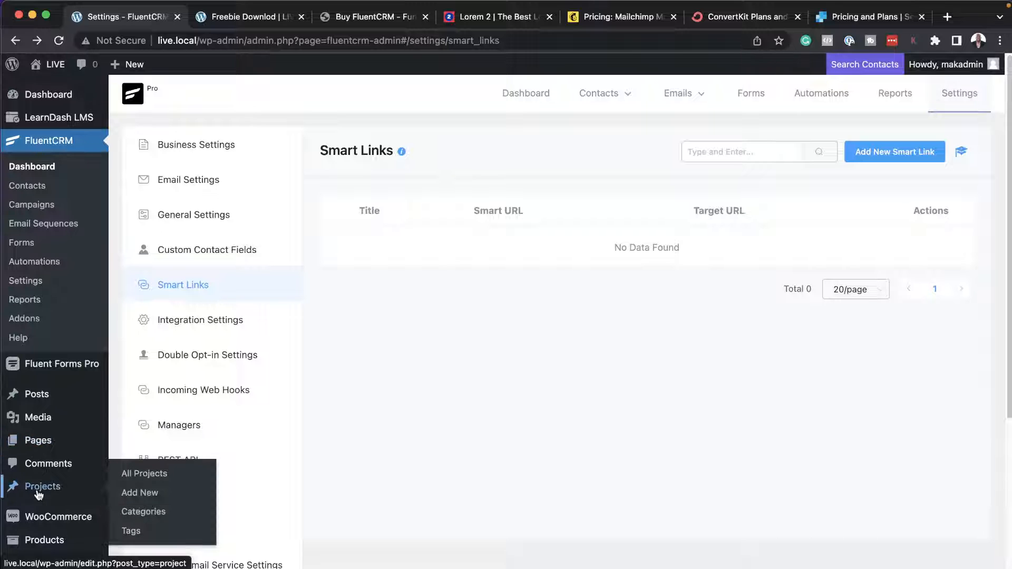
scroll(37, 495, down, 2)
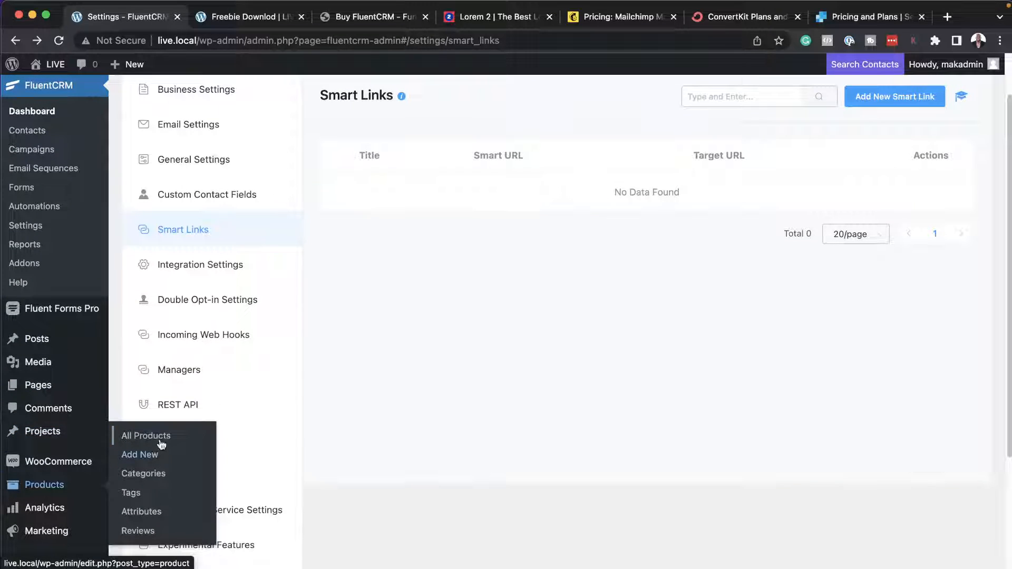
click(161, 441)
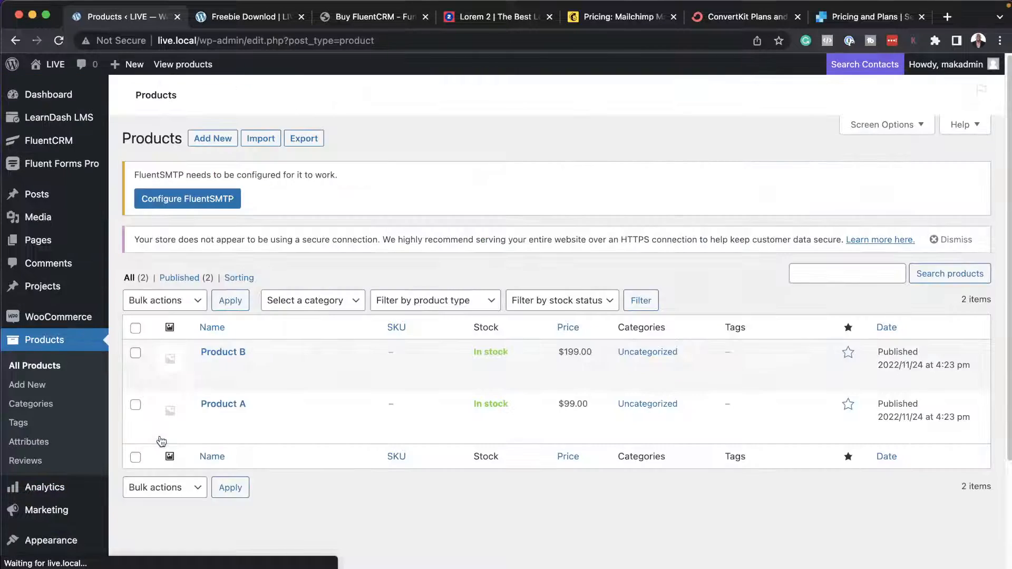
mouse_move(237, 406)
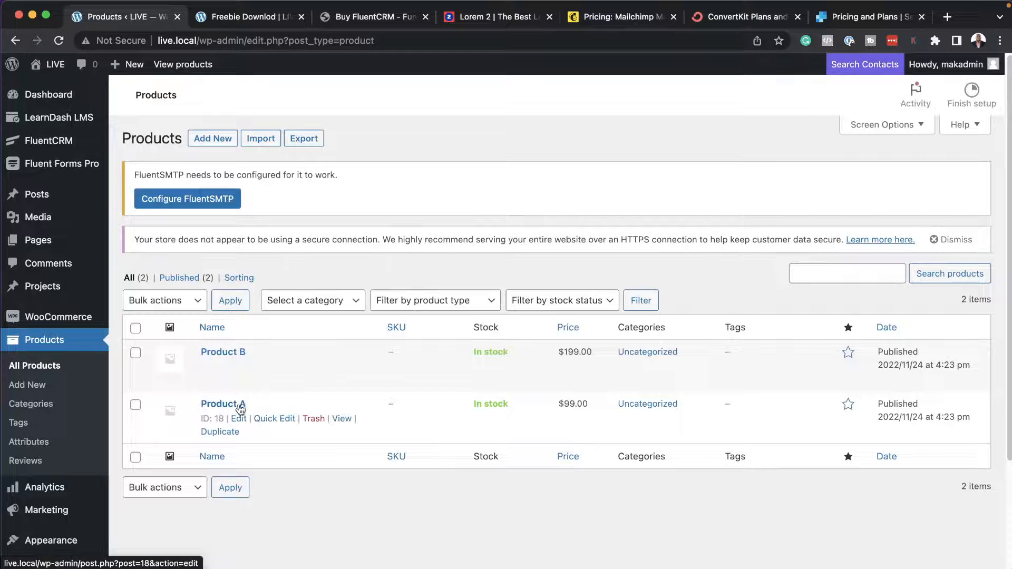
super+click(342, 419)
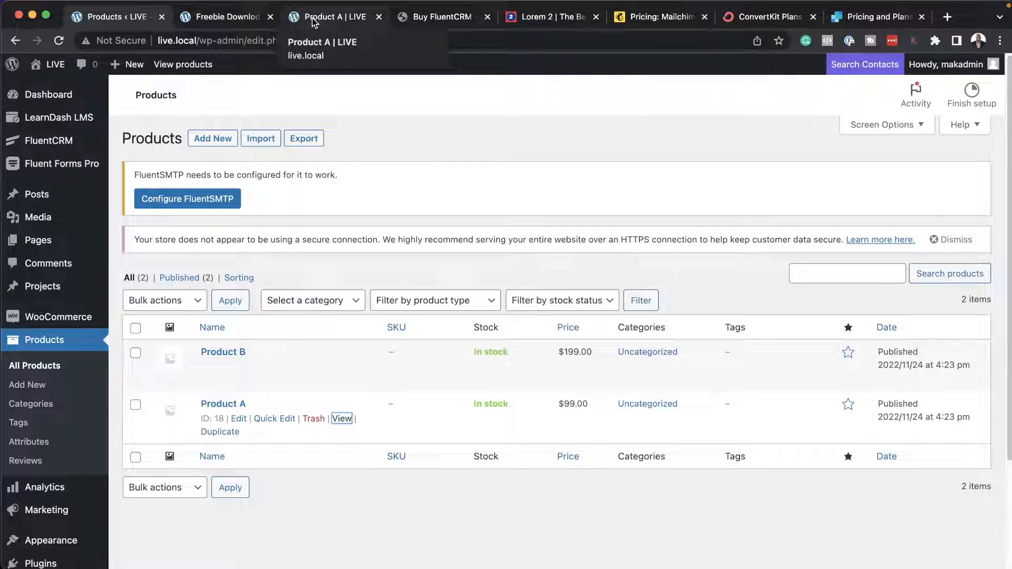
click(331, 21)
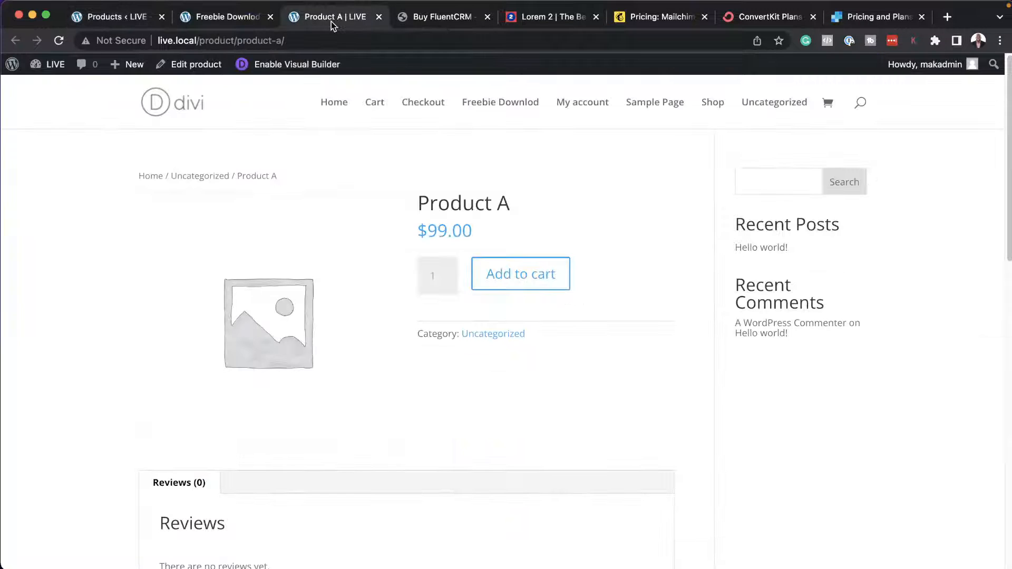
drag(340, 21, 231, 21)
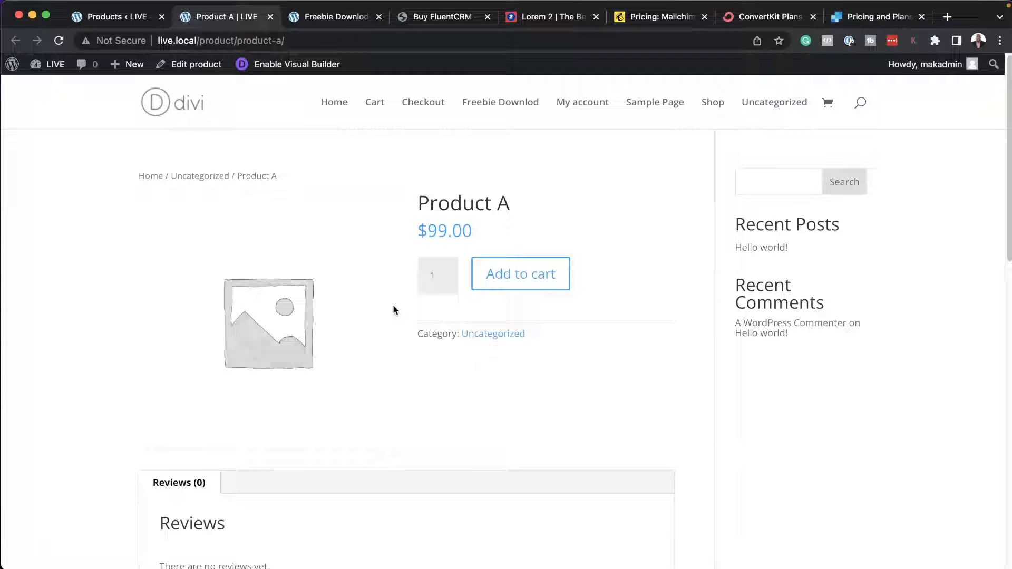
click(334, 41)
key(super+c)
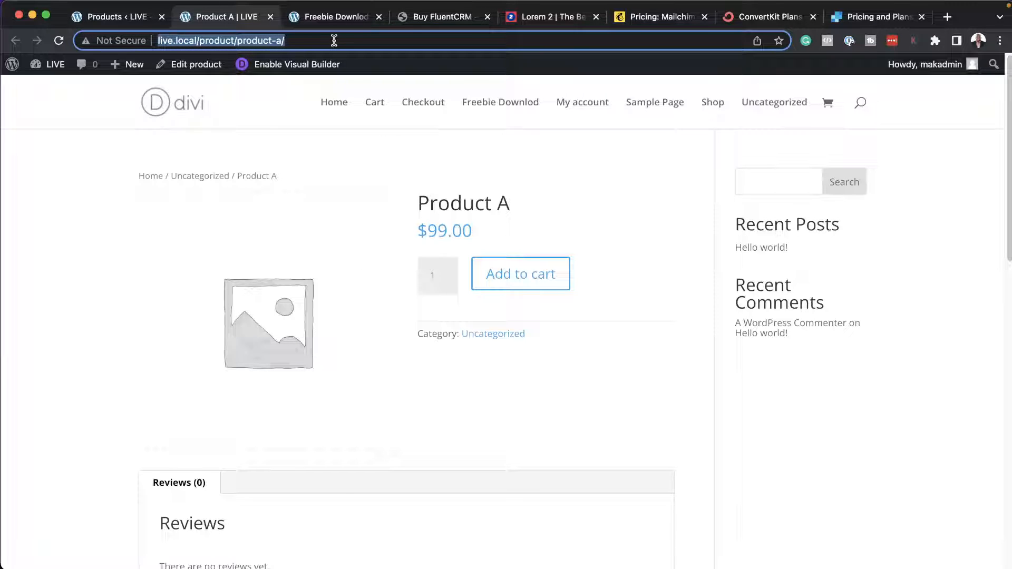
click(97, 17)
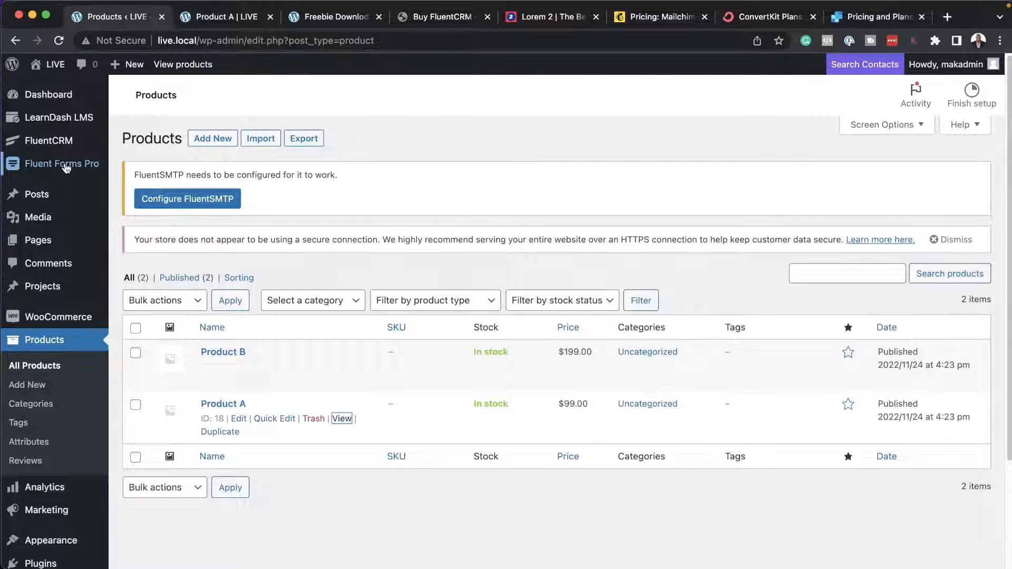
mouse_move(59, 145)
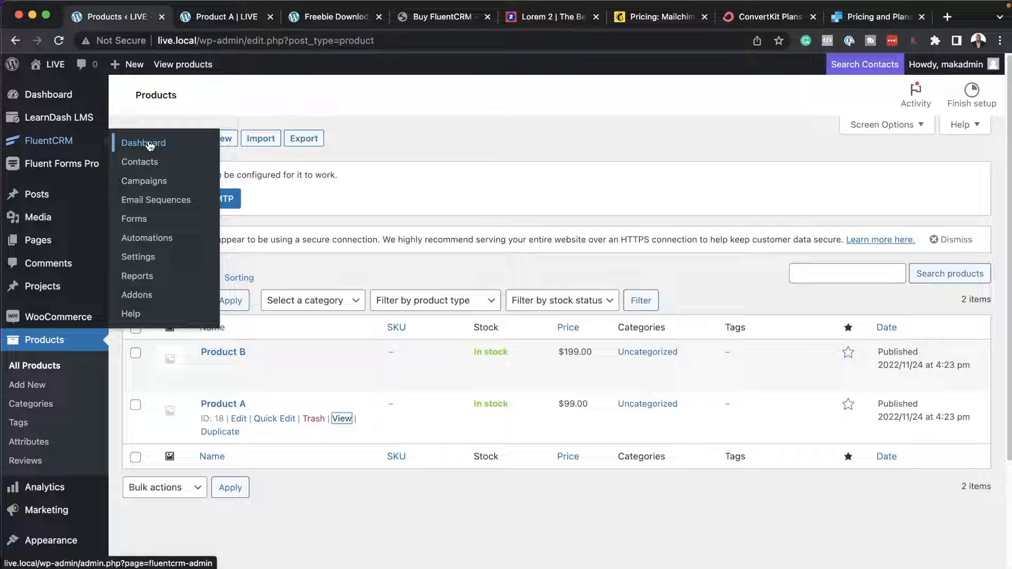
click(147, 259)
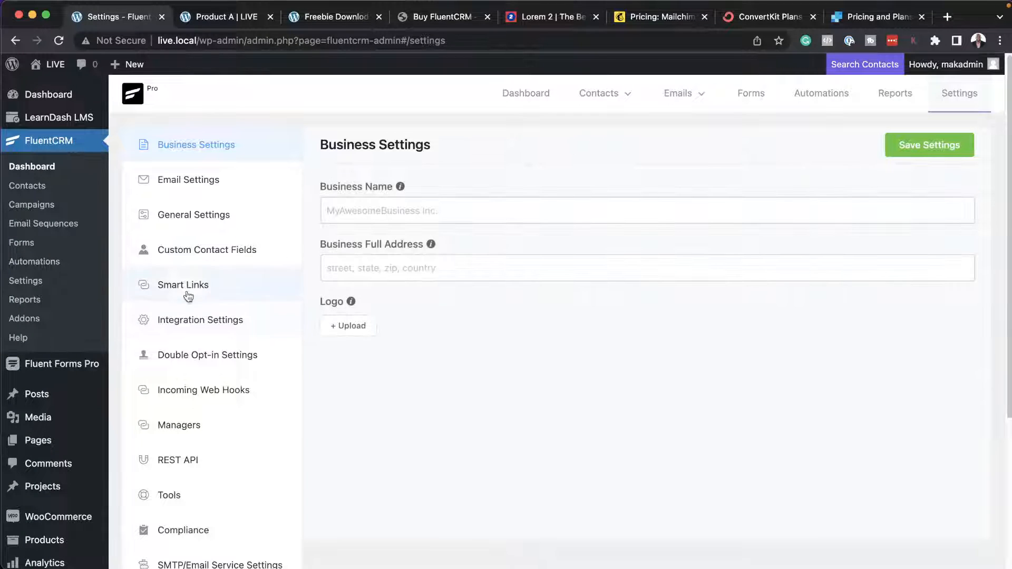
click(186, 284)
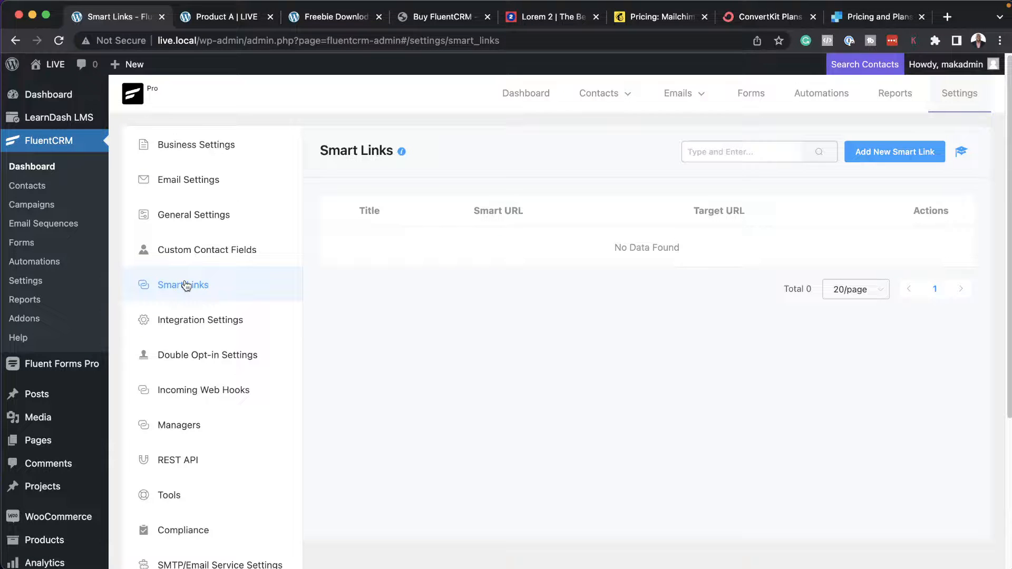
click(876, 152)
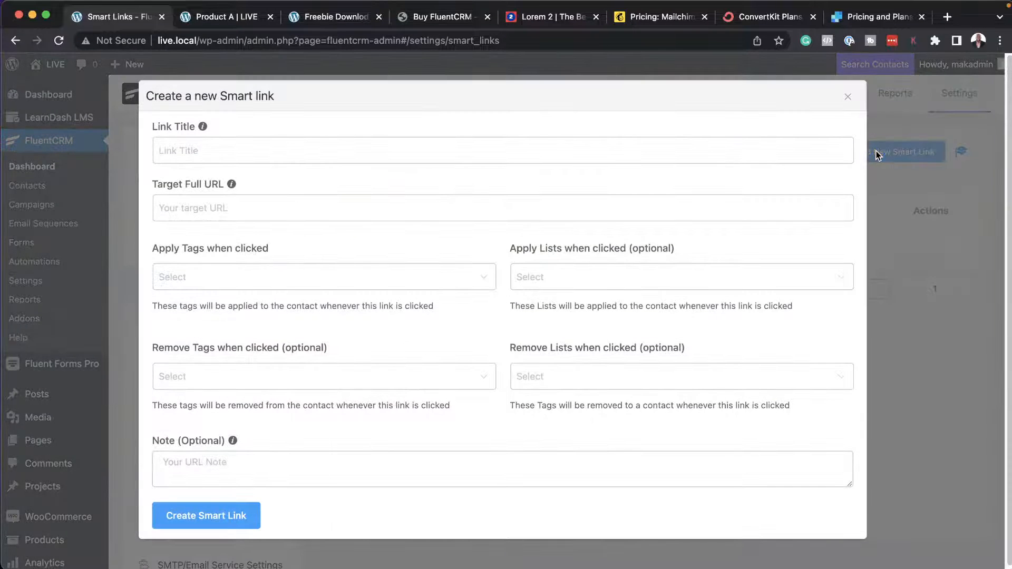
click(340, 149)
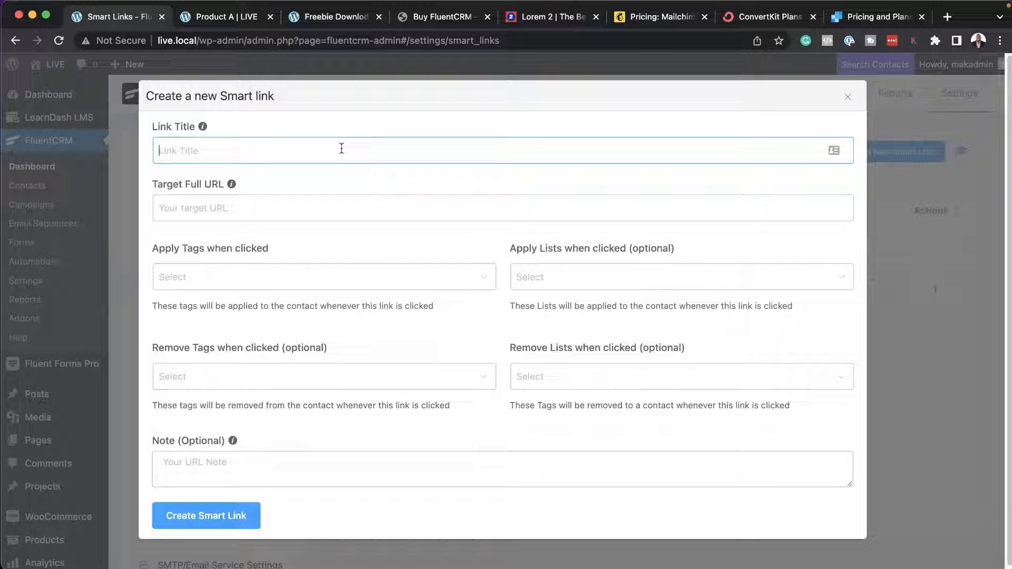
text(Click Product A Link)
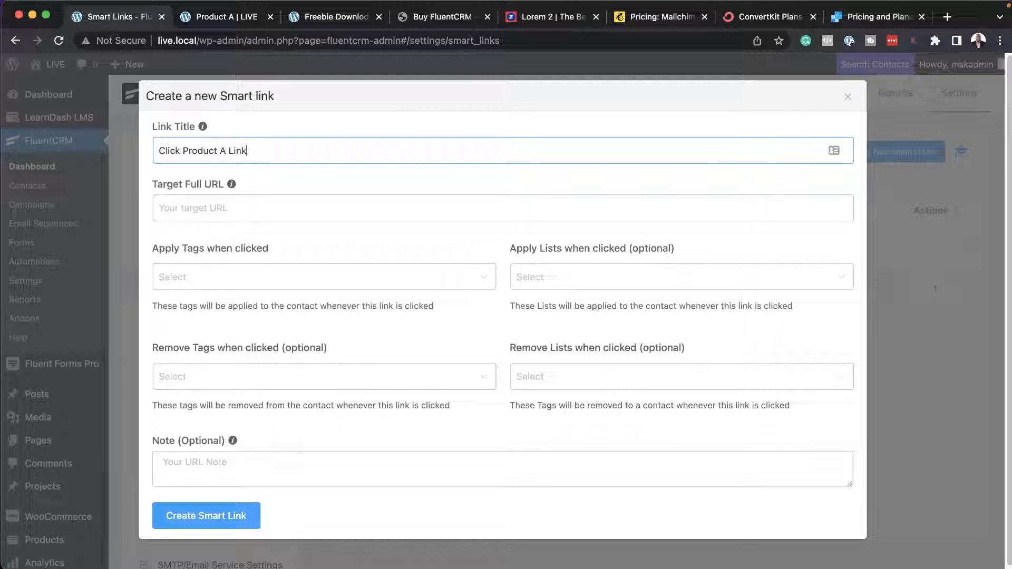
click(244, 208)
key(super+v)
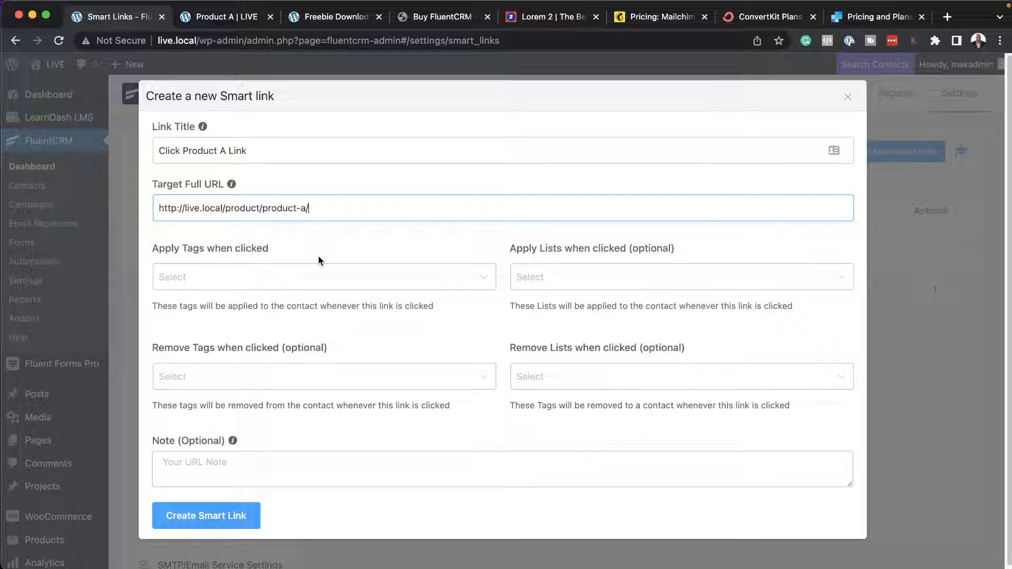
click(218, 16)
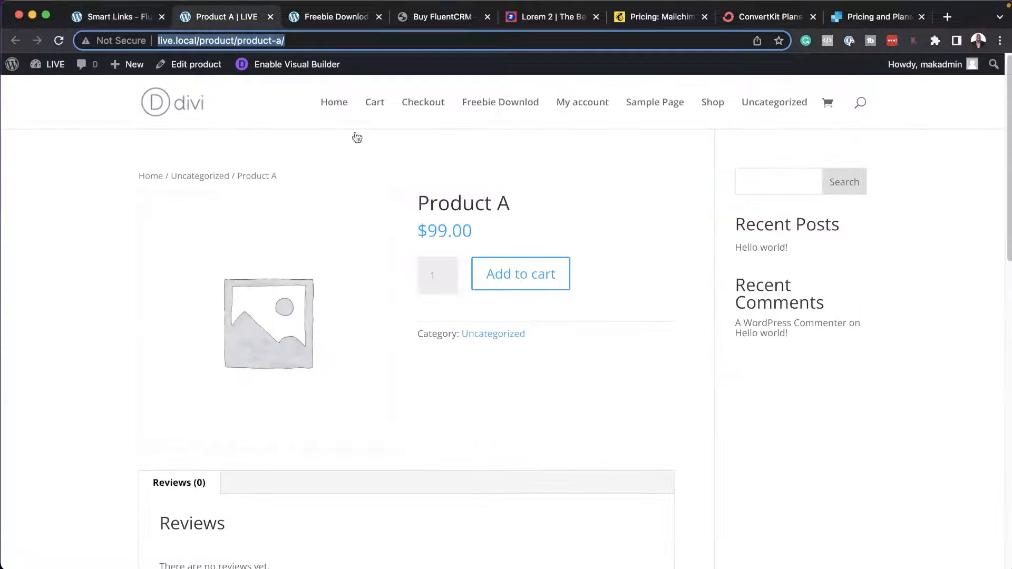
click(131, 17)
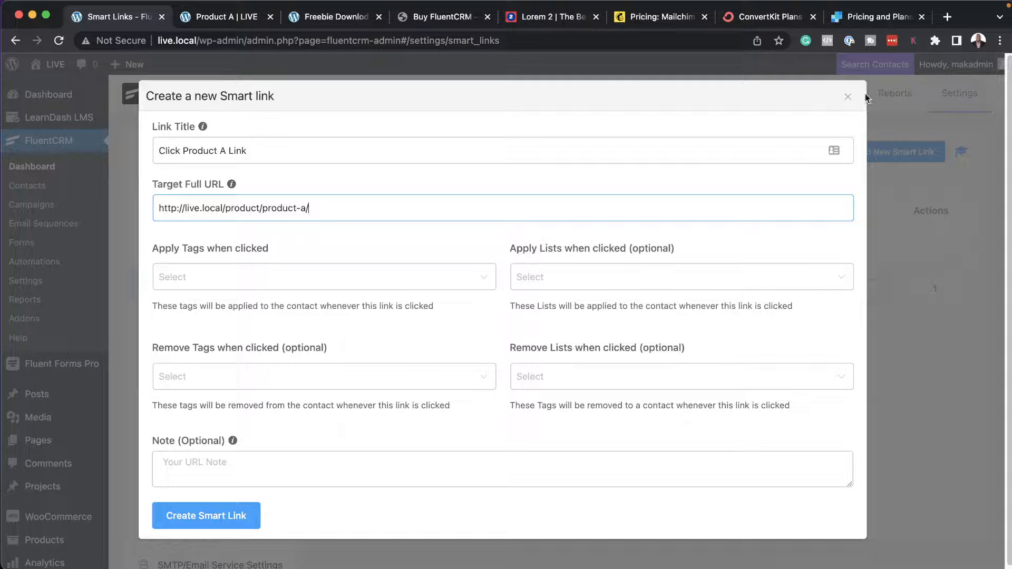
click(847, 99)
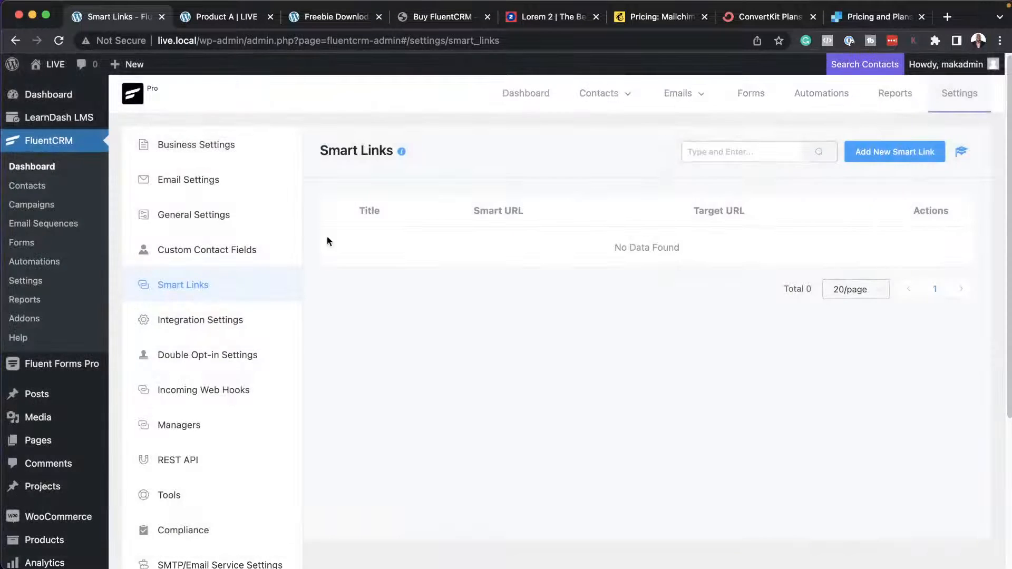
Create a contact tag titled "Interested in product A" in the FluentCRM tags.
click(42, 168)
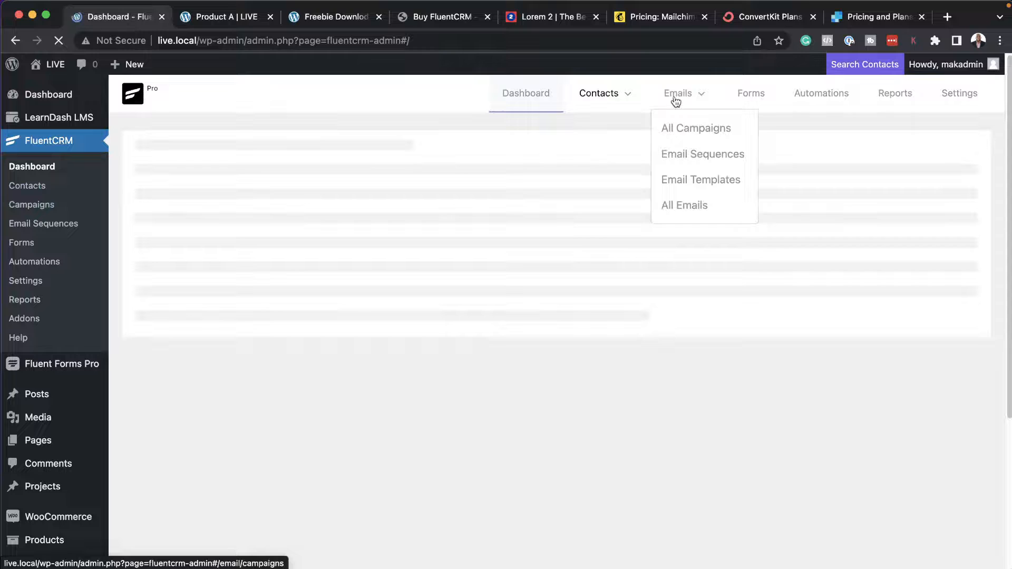
mouse_move(599, 95)
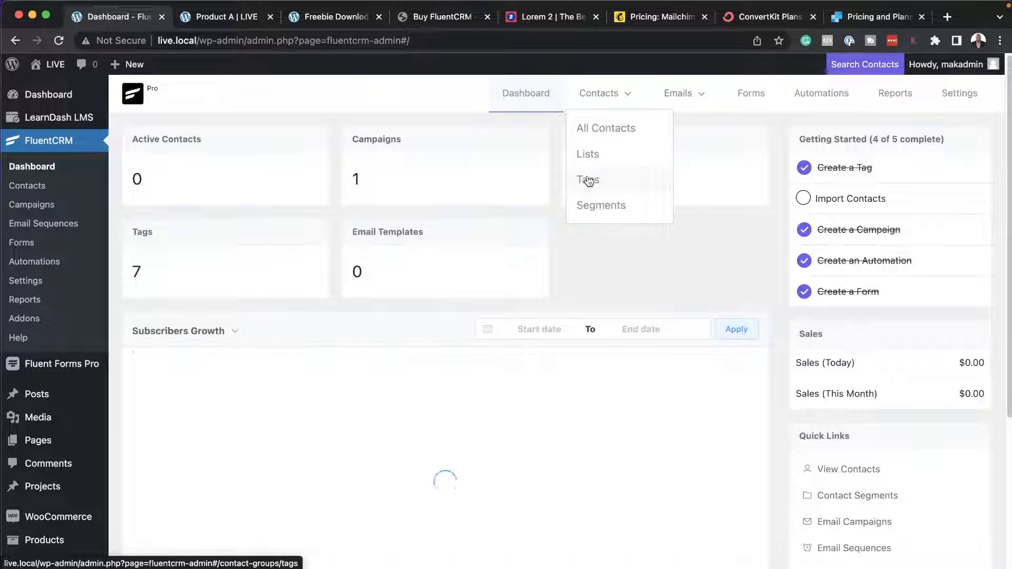
click(588, 178)
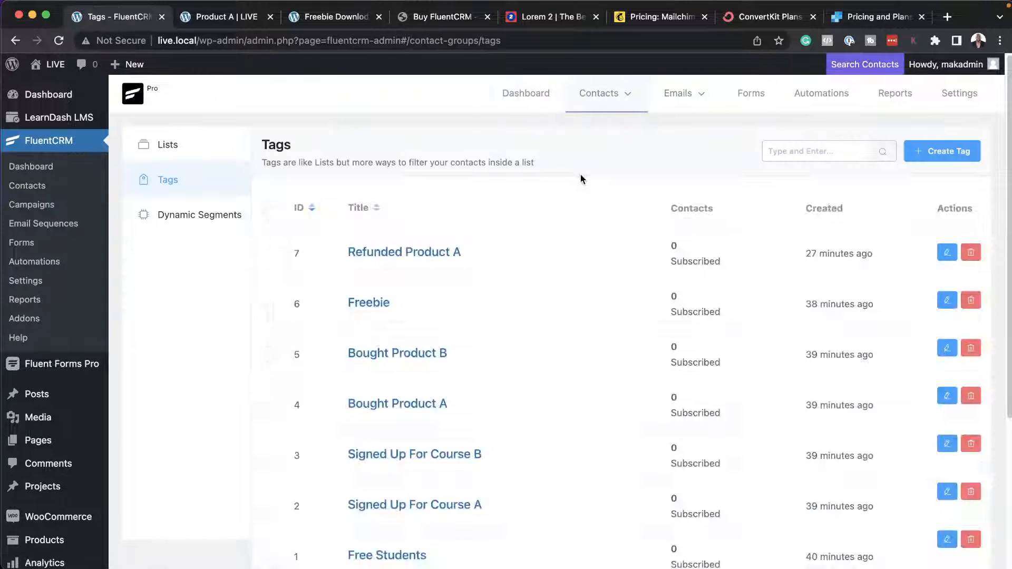
click(928, 151)
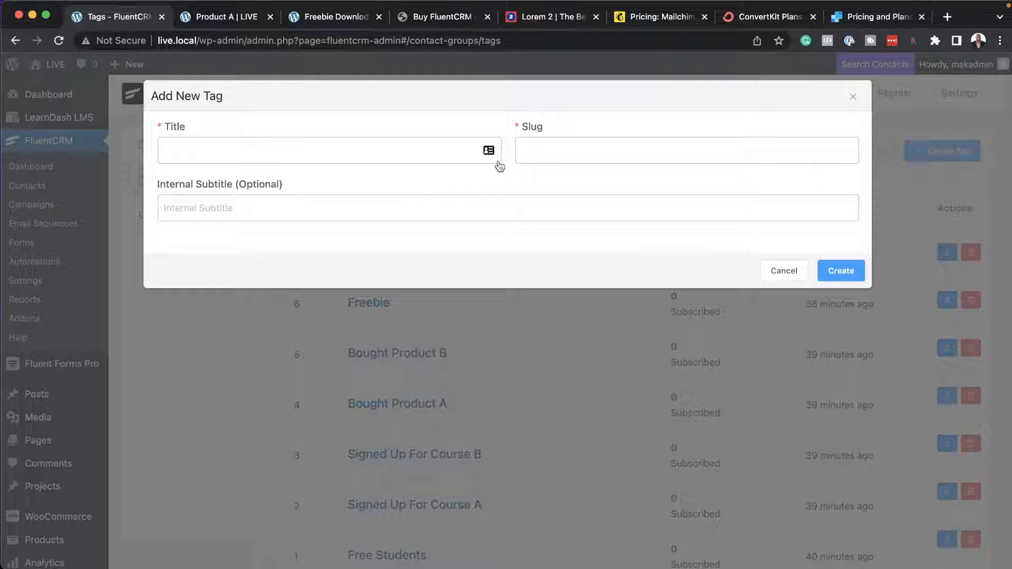
click(453, 155)
text(Int)
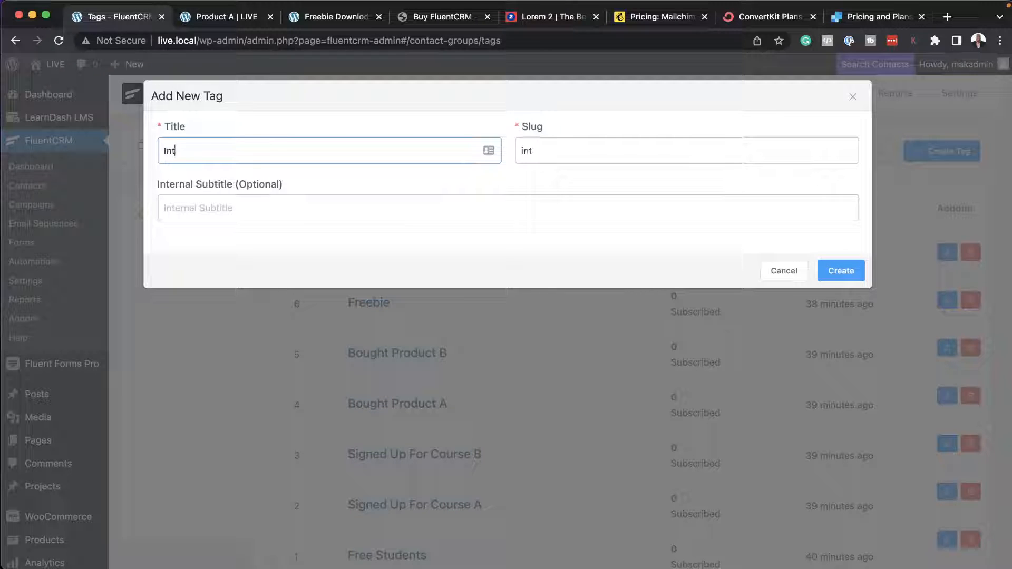
text(erested in produc)
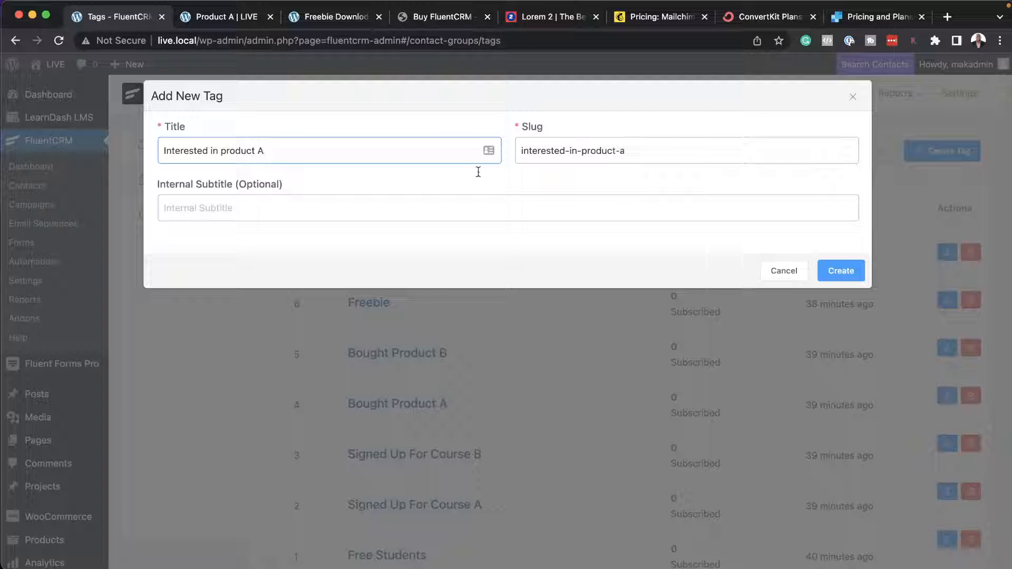
text(t A)
click(856, 275)
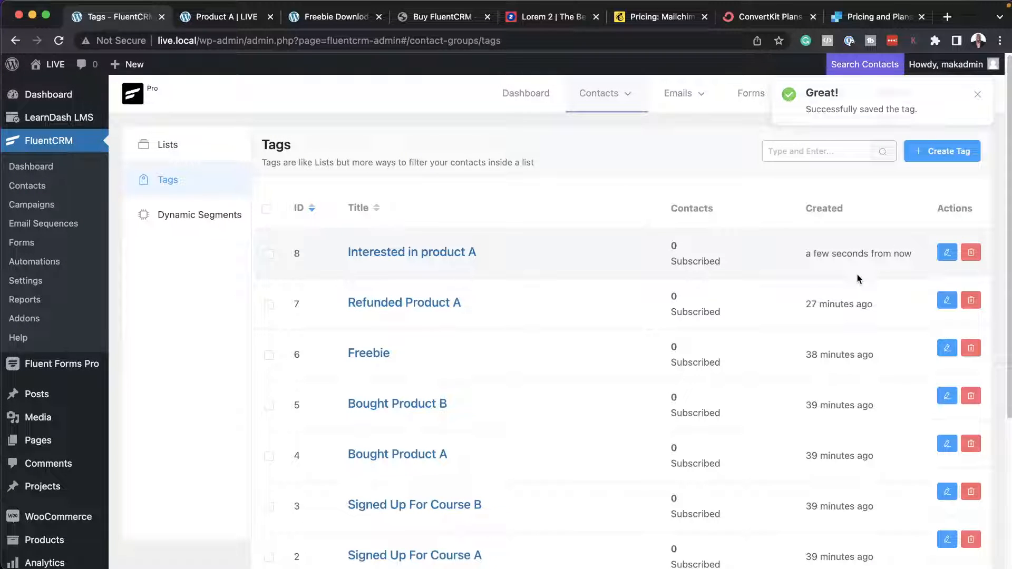
Copy the URL of the Product A store page again and return to the Smart Links settings.
click(216, 17)
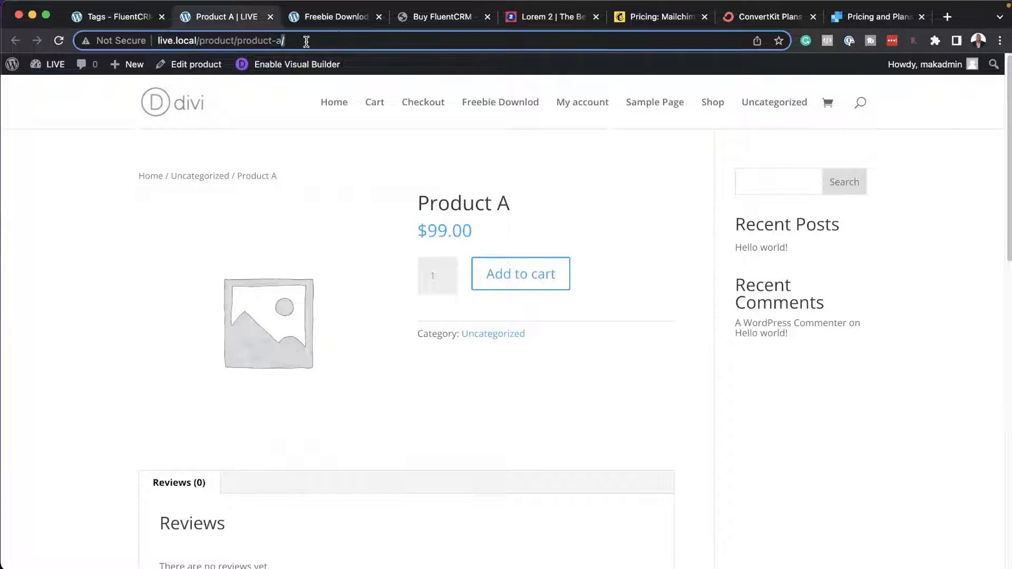
click(113, 16)
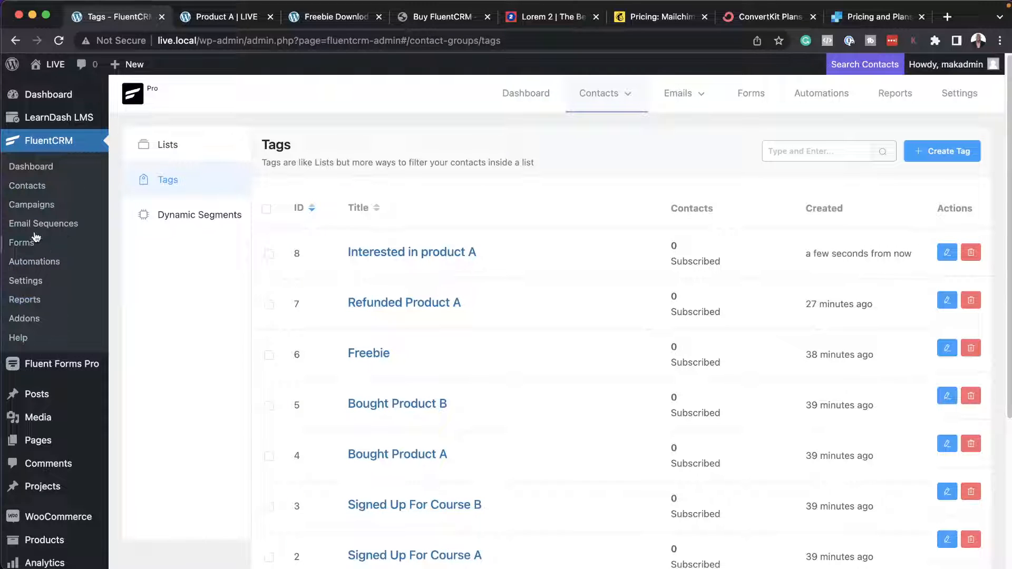
click(29, 282)
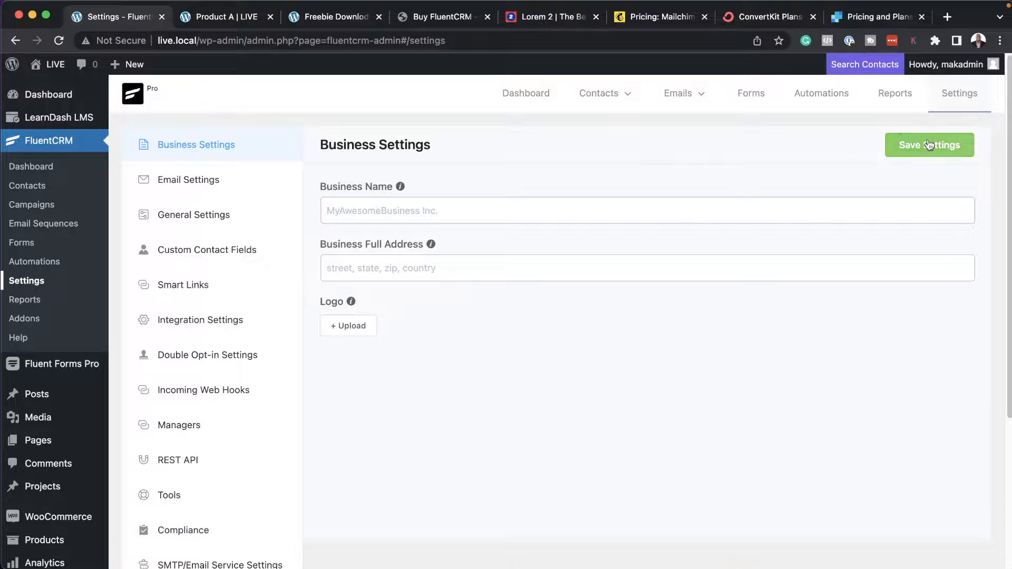
click(188, 289)
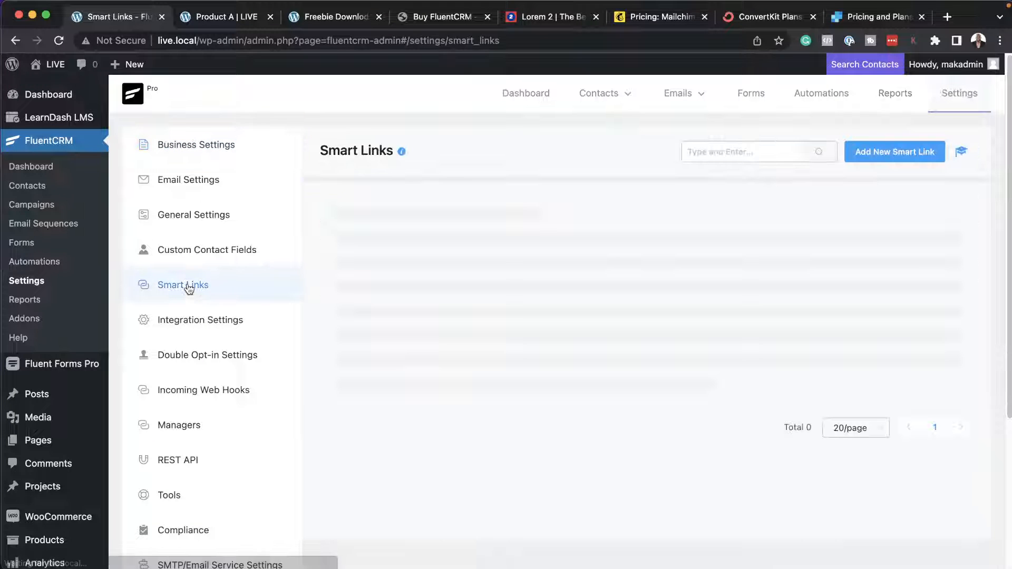
click(875, 152)
click(347, 154)
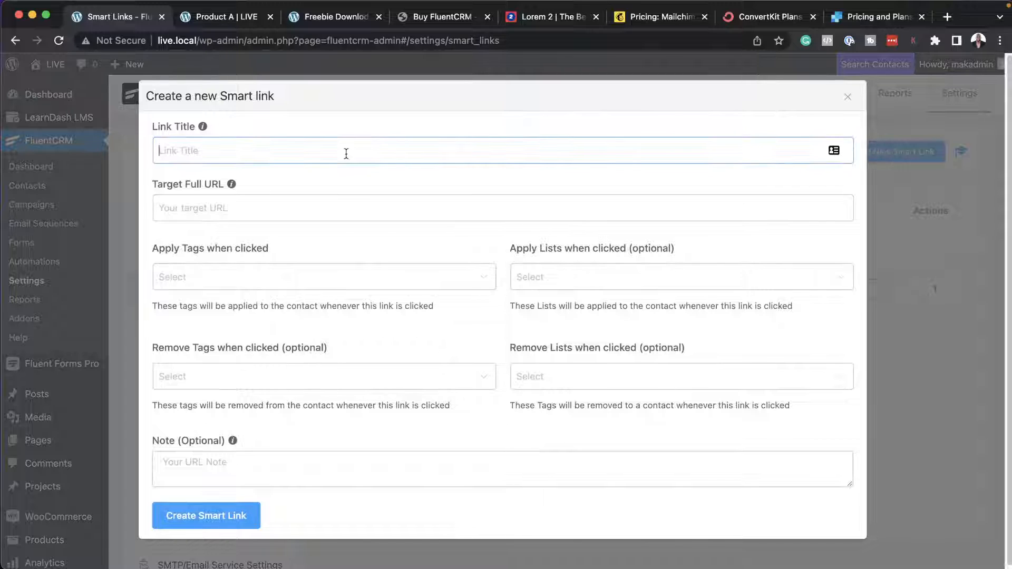
text(Interested In )
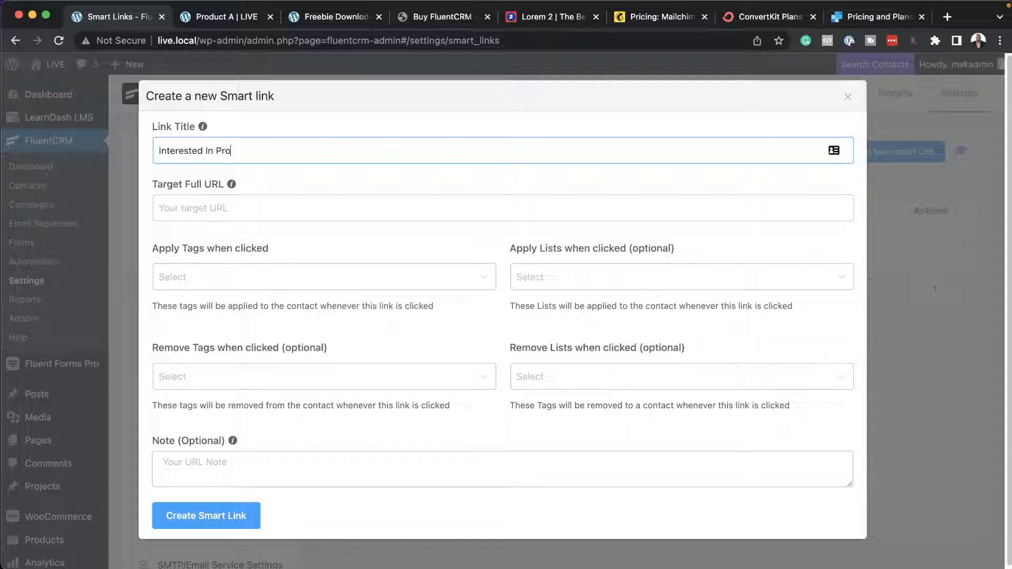
text(Product A)
click(307, 211)
text(http://live.local/product/product-a/)
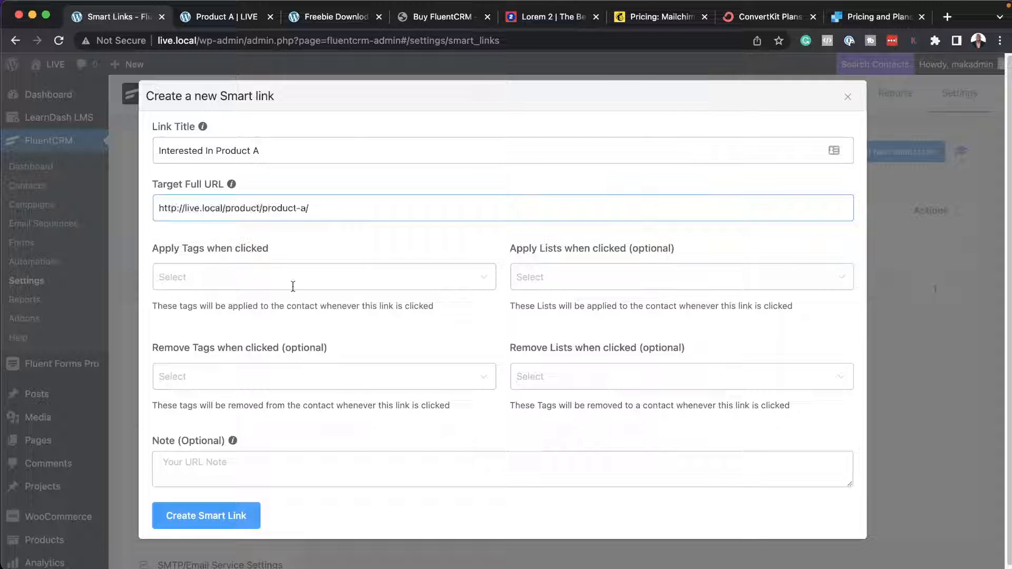
Create the smart link with the "Interested in product A" tag applied when clicked, and copy its generated smart URL.
click(243, 278)
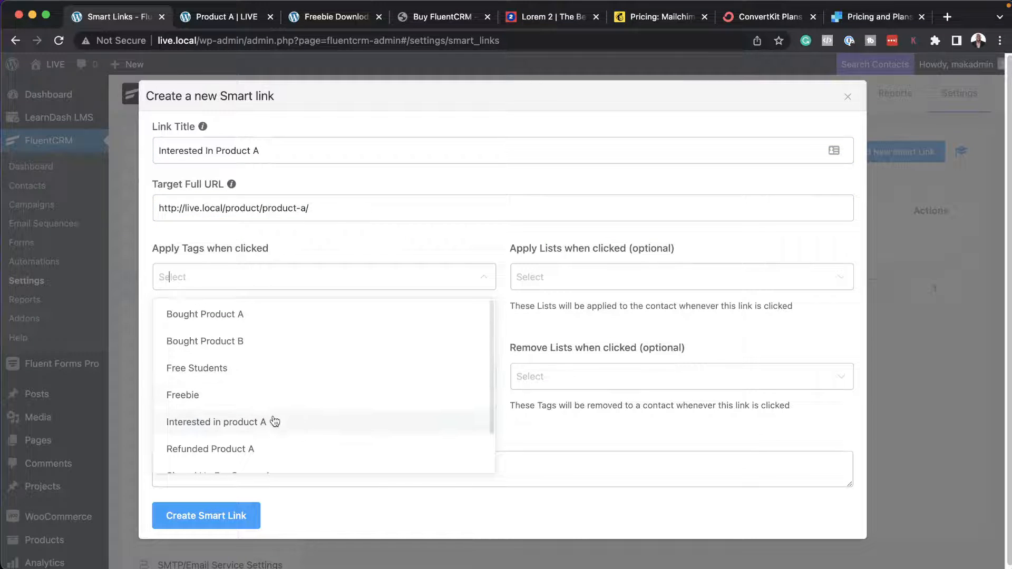
click(271, 422)
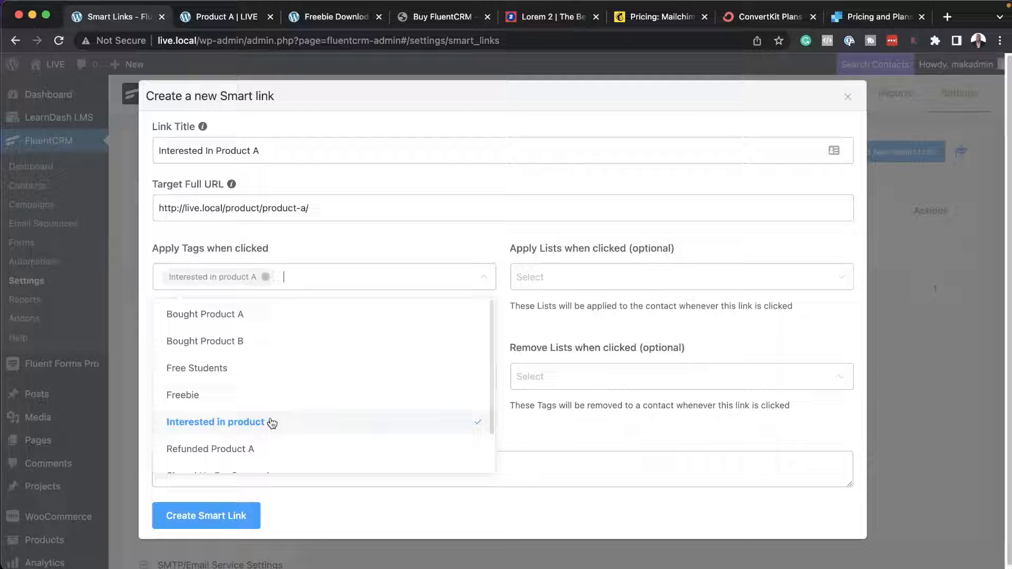
click(465, 247)
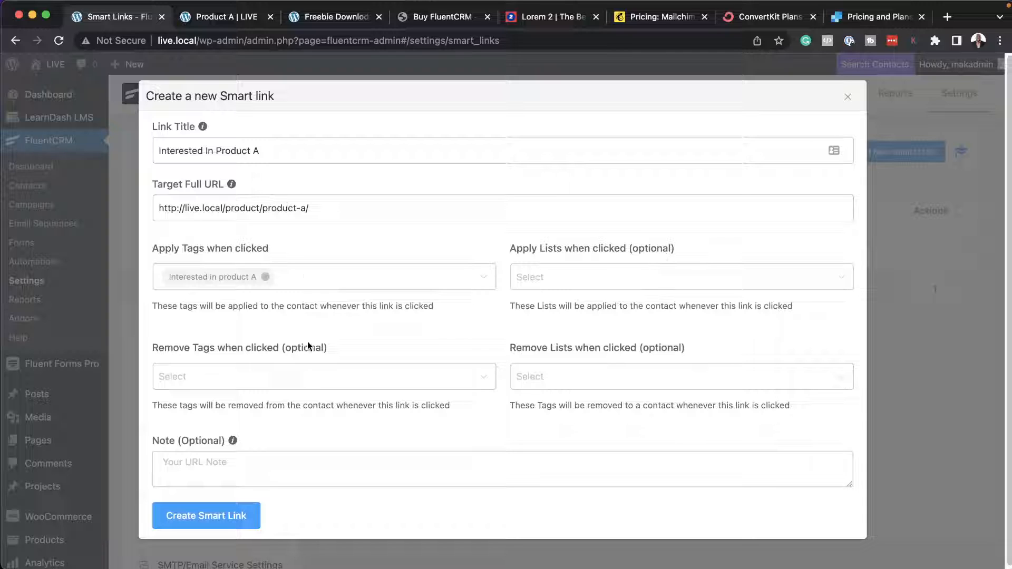
click(214, 519)
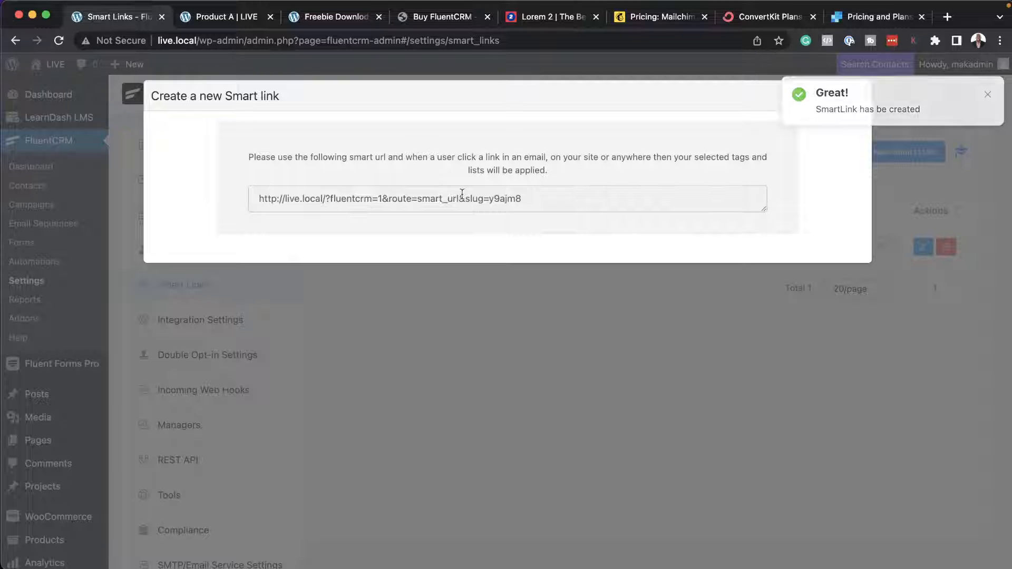
triple_click(537, 198)
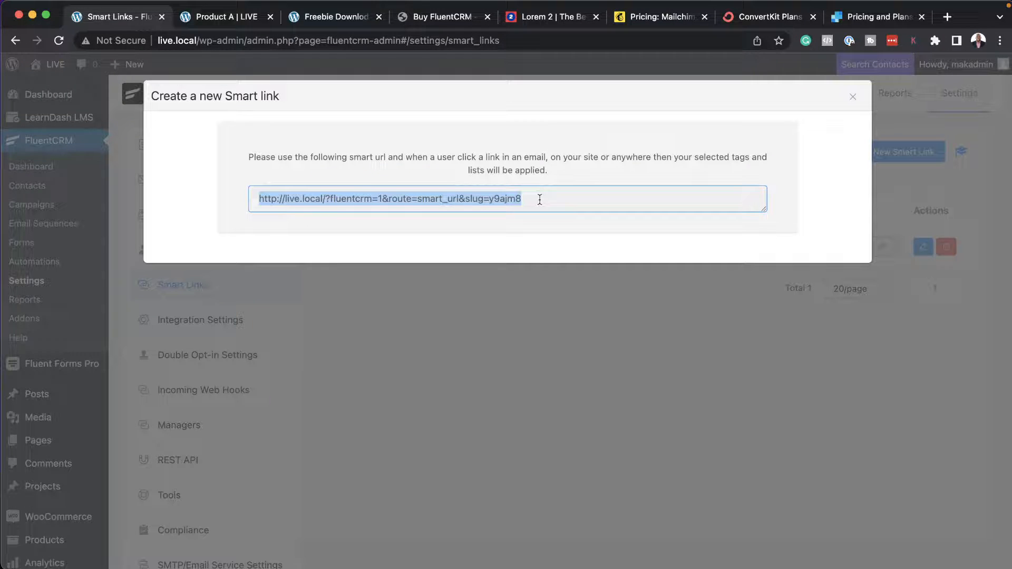
click(852, 97)
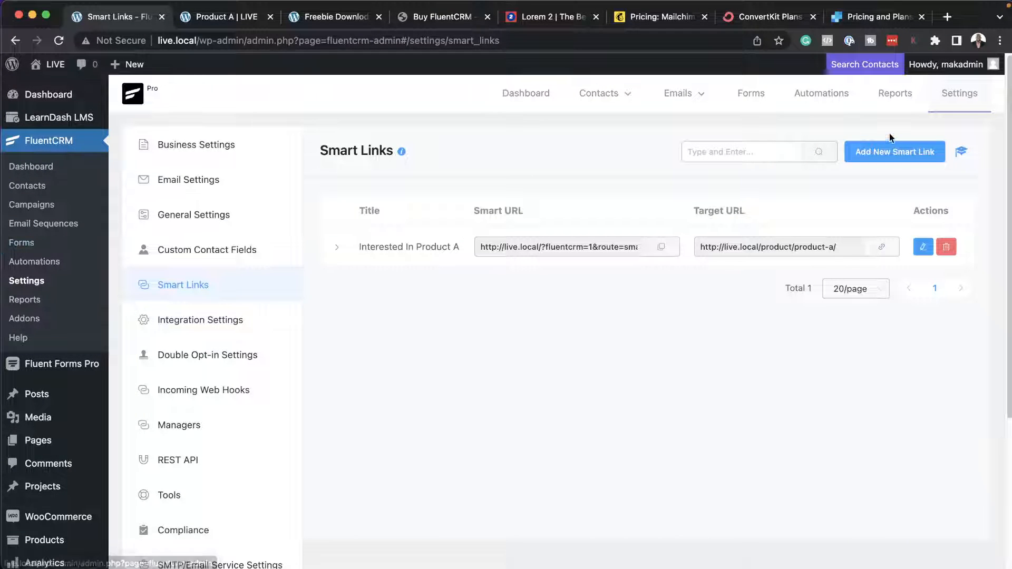
Create a new email campaign titled "Promoting Product A".
mouse_move(696, 94)
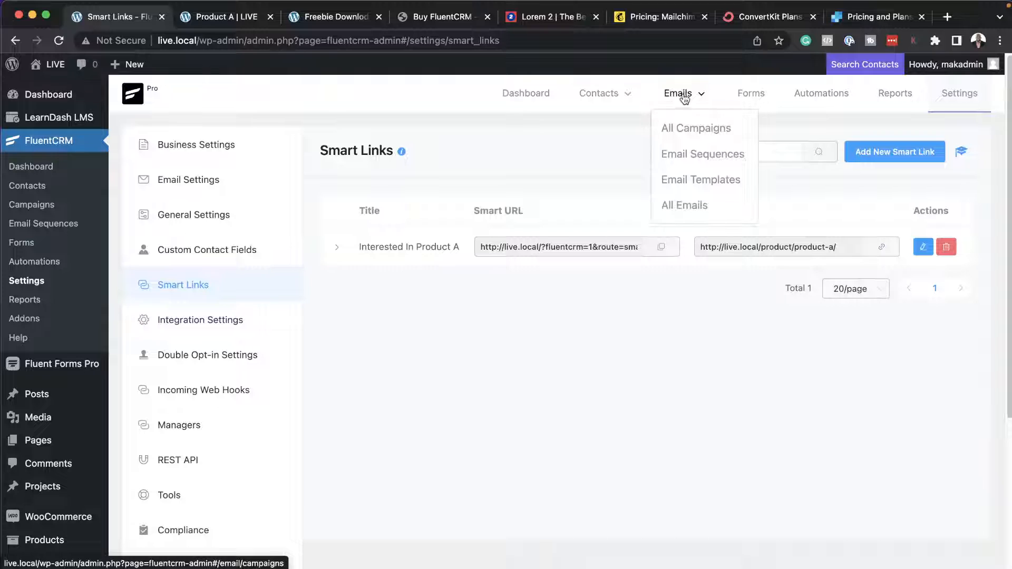
click(690, 127)
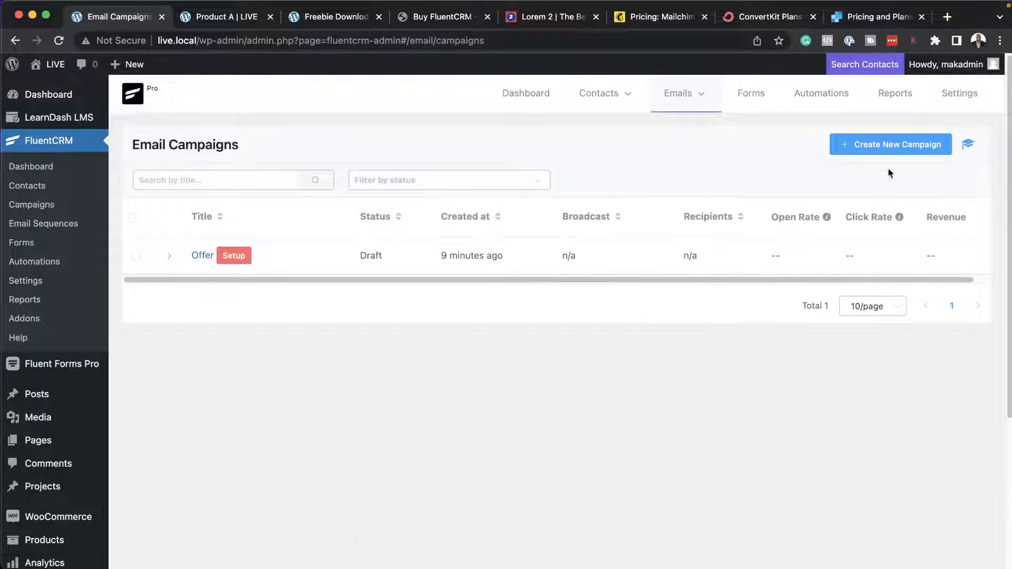
click(909, 143)
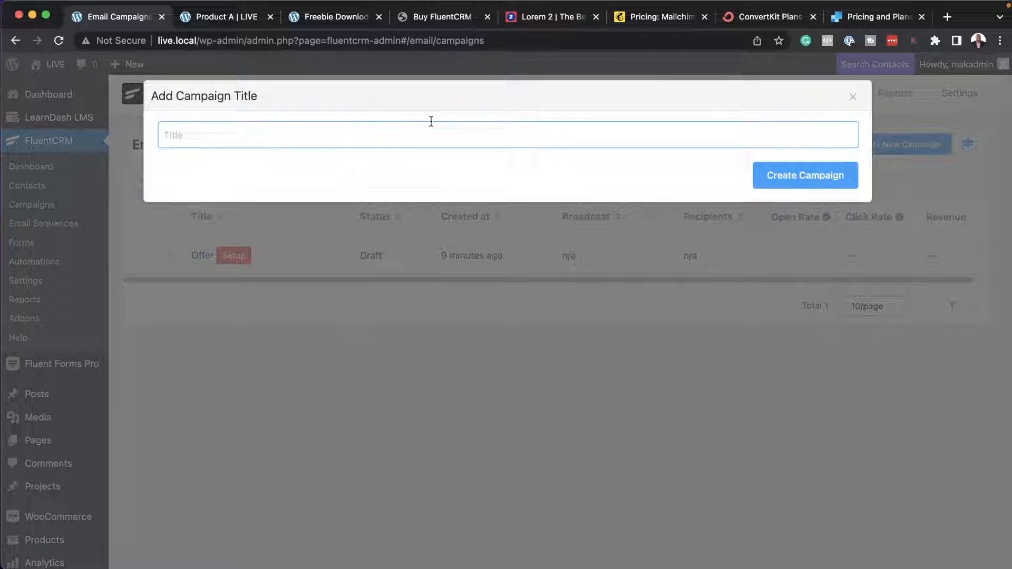
text(Promoting Pr)
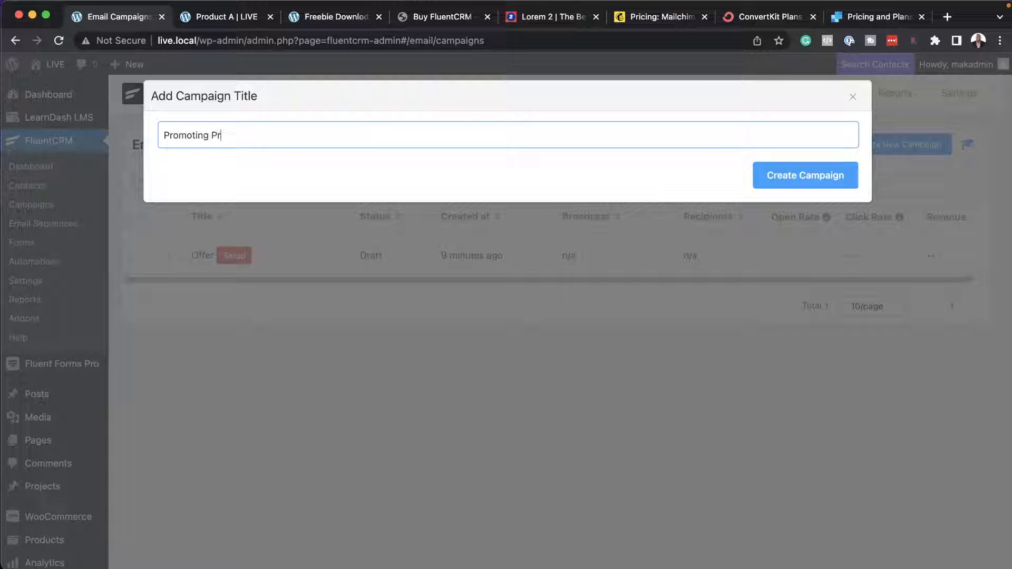
text(oduct A)
click(764, 185)
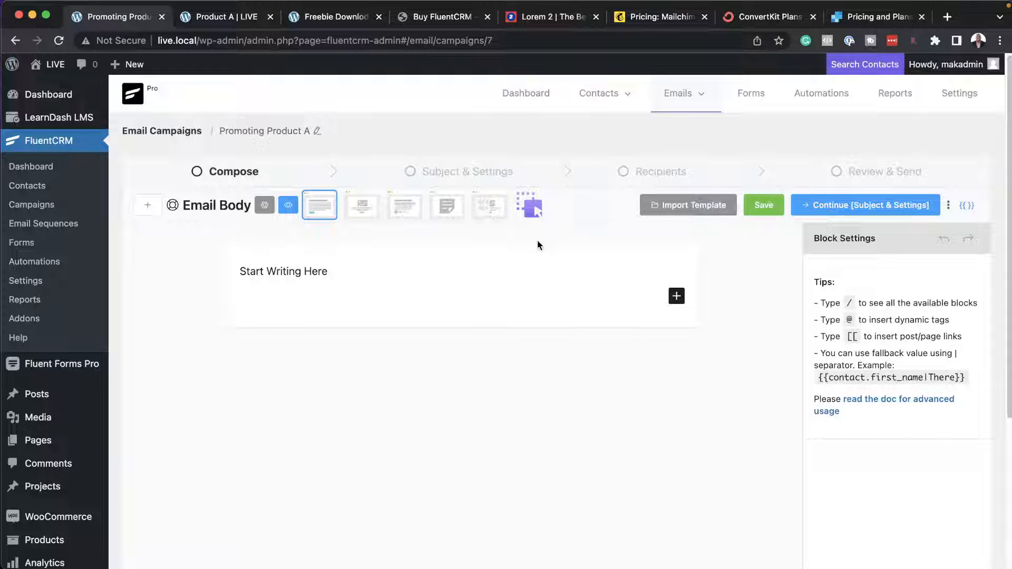
Add a paragraph reading "Click here to buy product A" below the starter text in the email body.
click(378, 271)
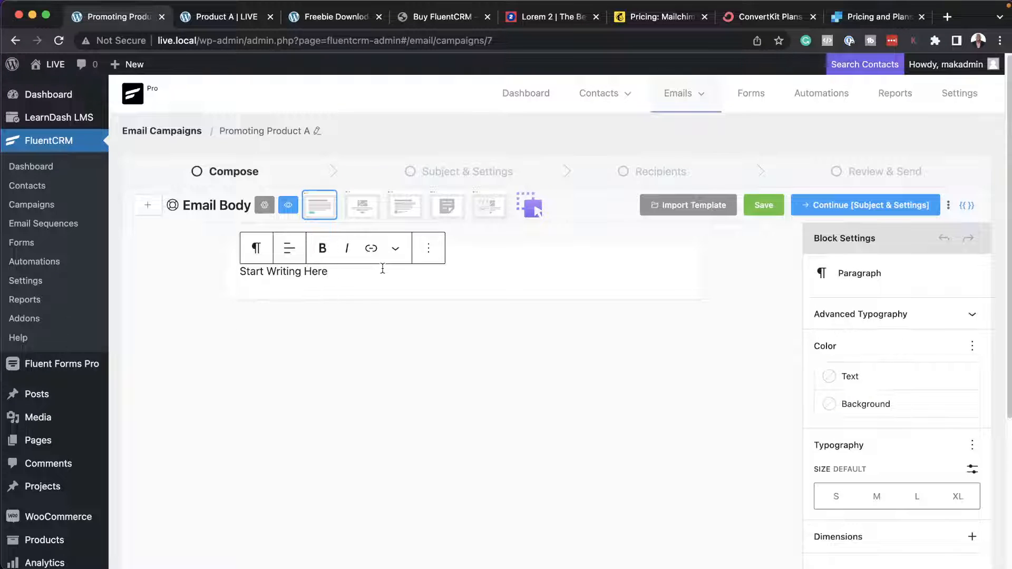
key(Return)
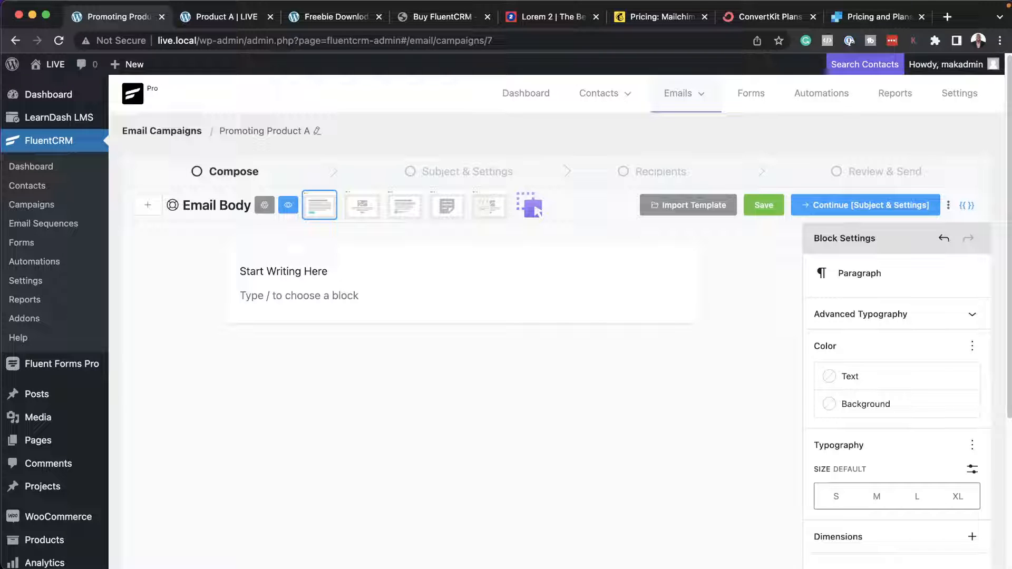
text(C)
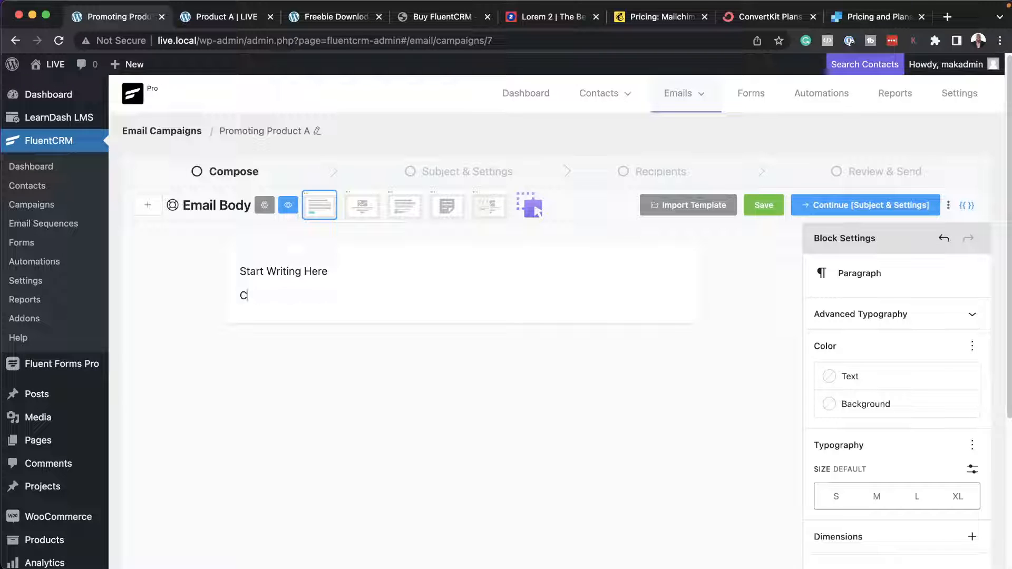
text(lick here to b)
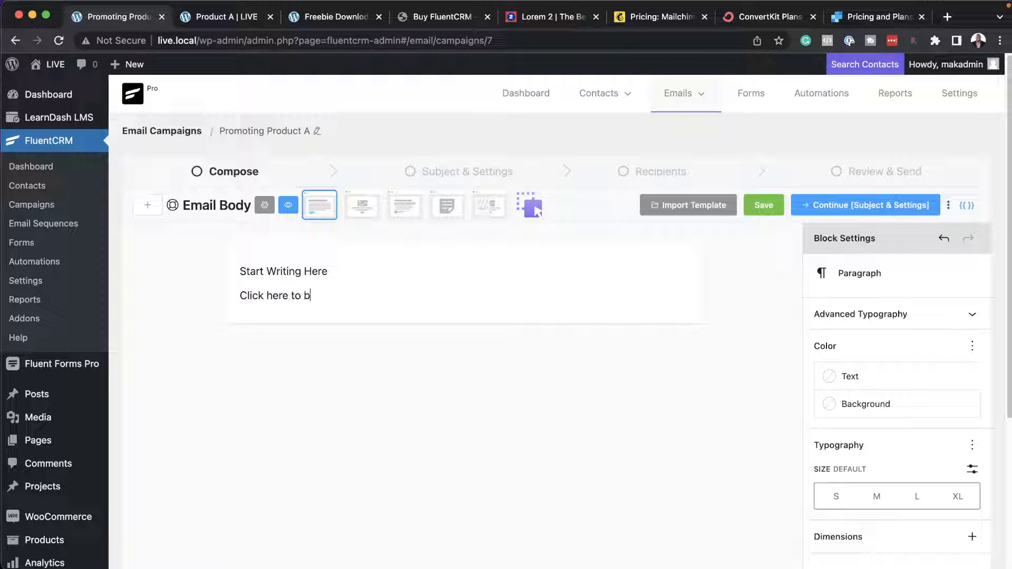
text(uy product A)
Link the words "Click here" in the new paragraph to the copied smart URL.
drag(240, 296, 289, 295)
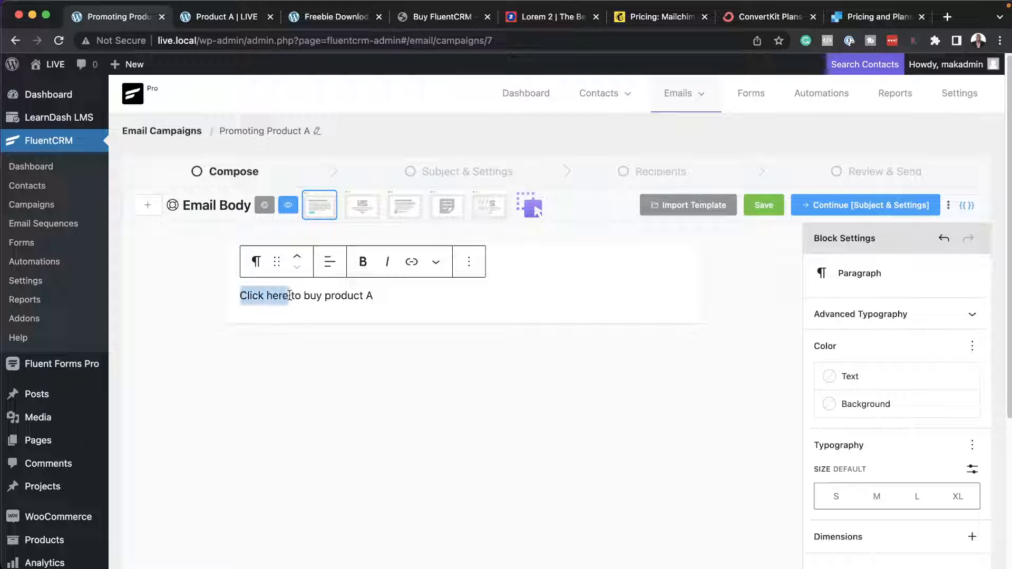
click(412, 262)
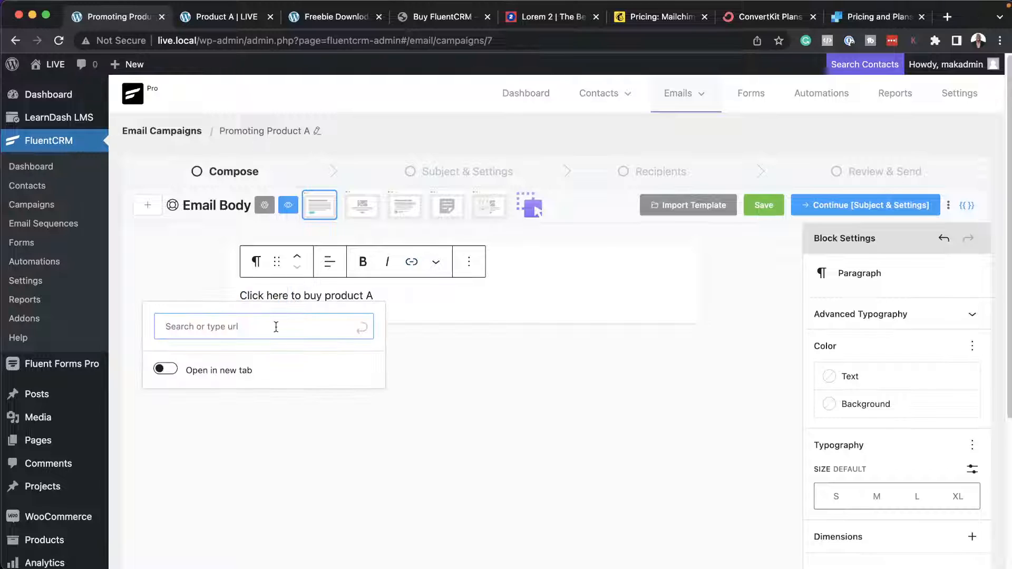
key(super+v)
click(357, 333)
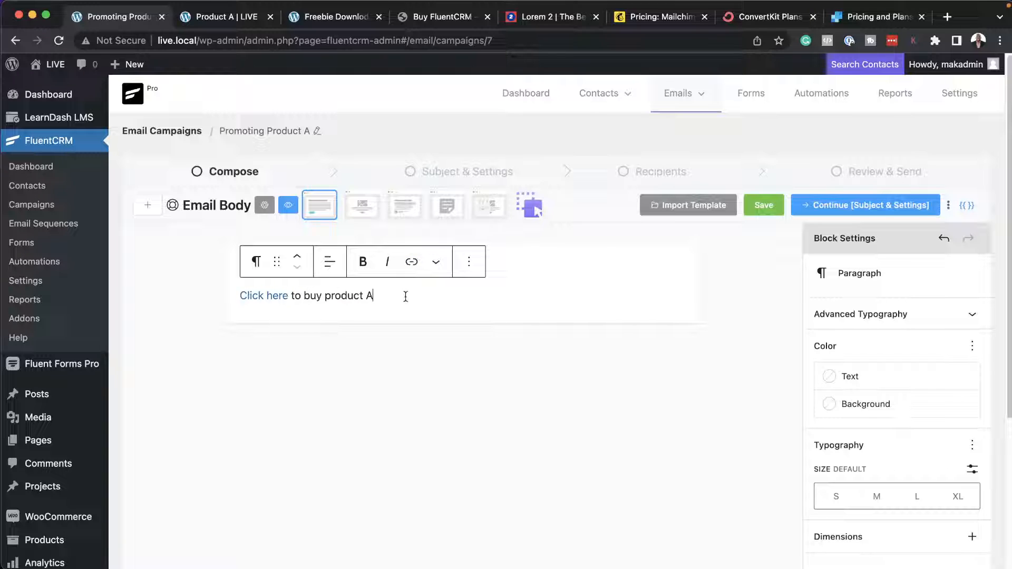
Insert a button block below the linked paragraph and label it "Buy Product A".
key(Return)
text(/)
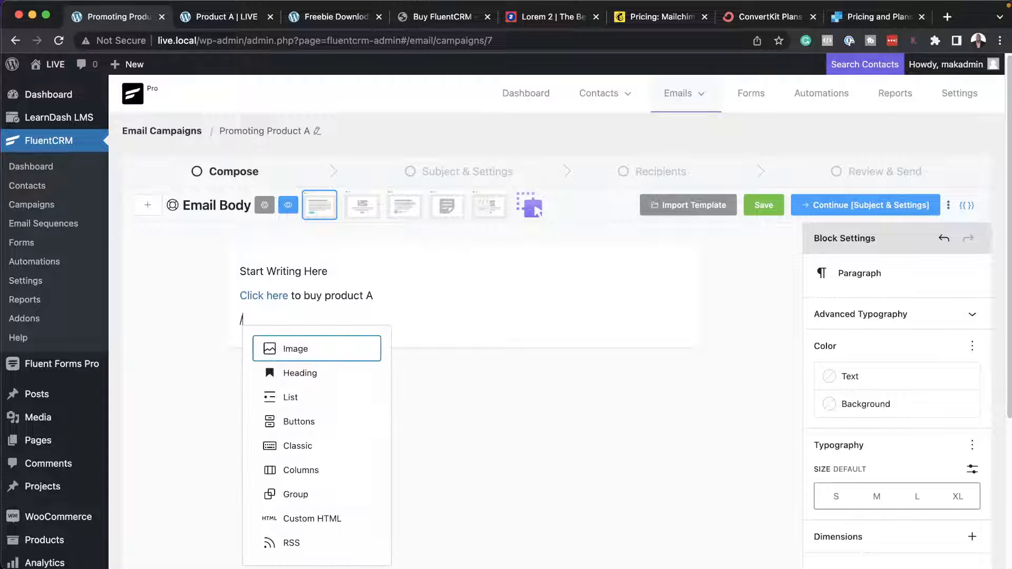
text(butt)
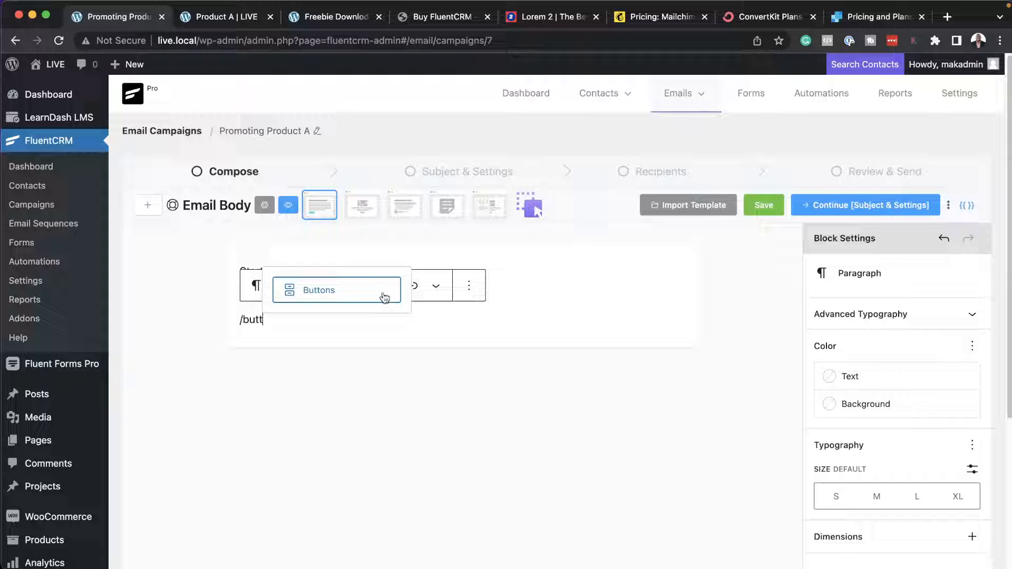
click(384, 297)
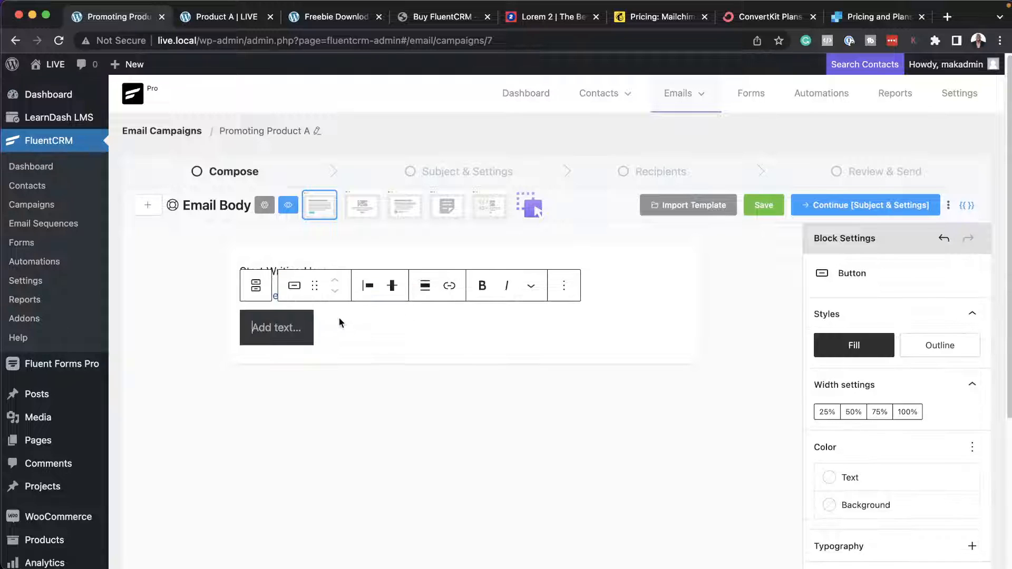
text(Buy )
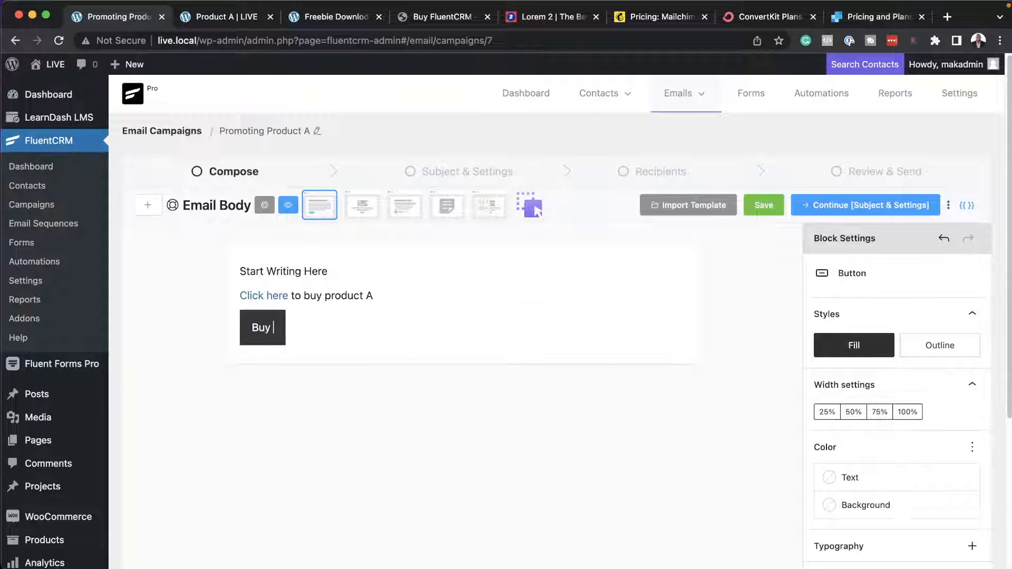
text(Produ)
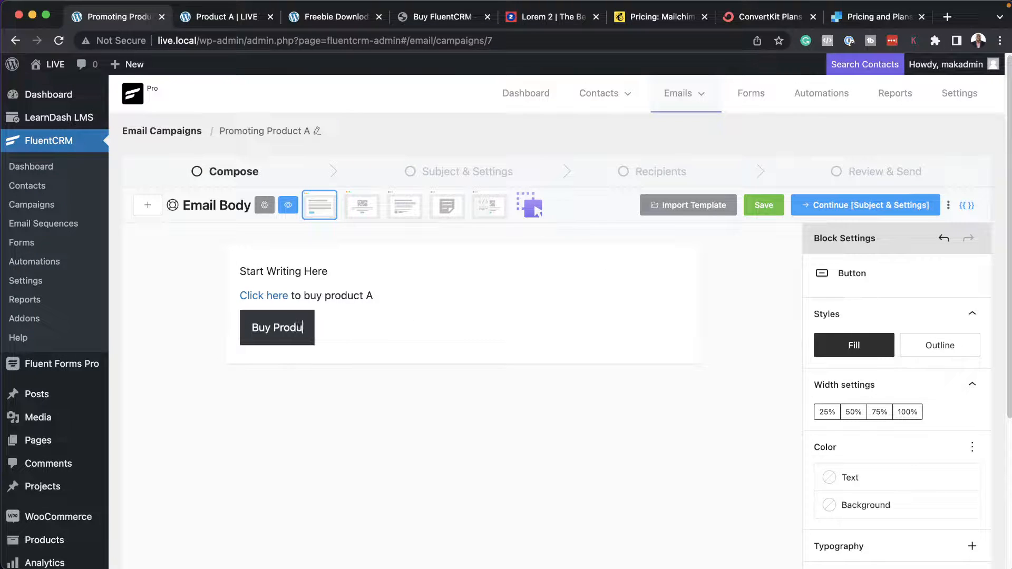
text(ct A)
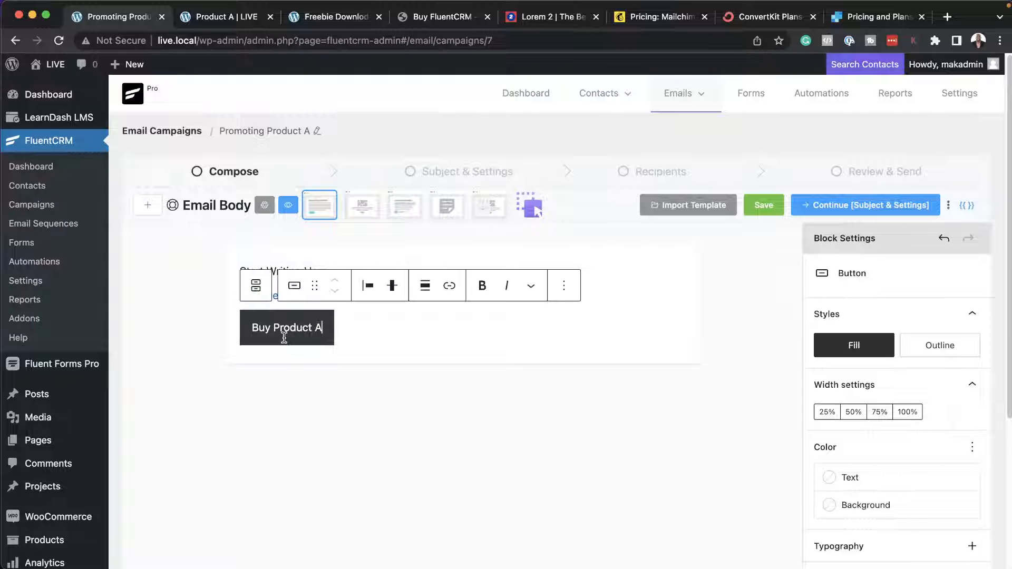
Link the "Buy Product A" button to the copied smart URL and save the email body.
click(449, 287)
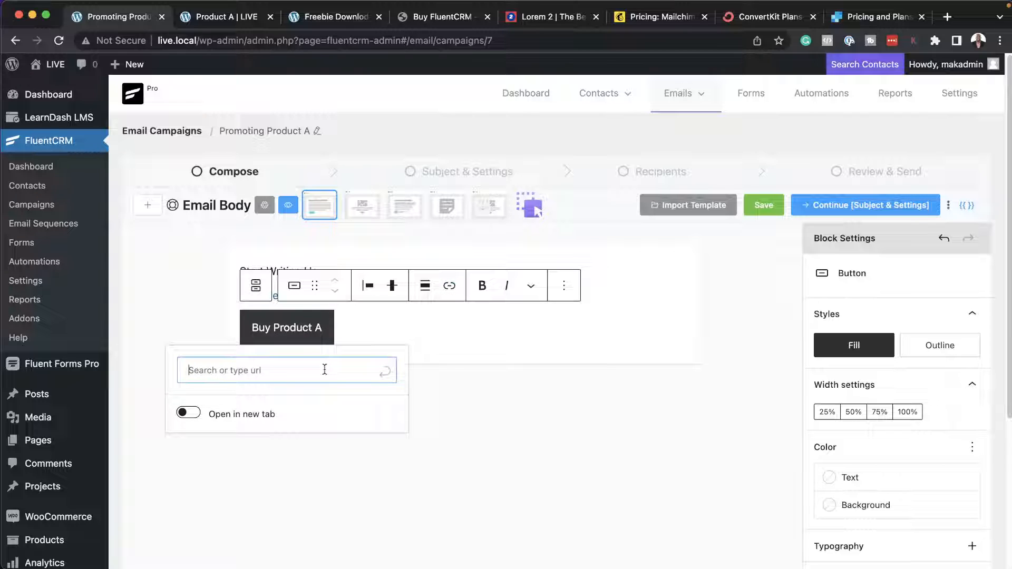
text(live.local/?fluentcrm=1&route=smart_url&slug=y9ajm8)
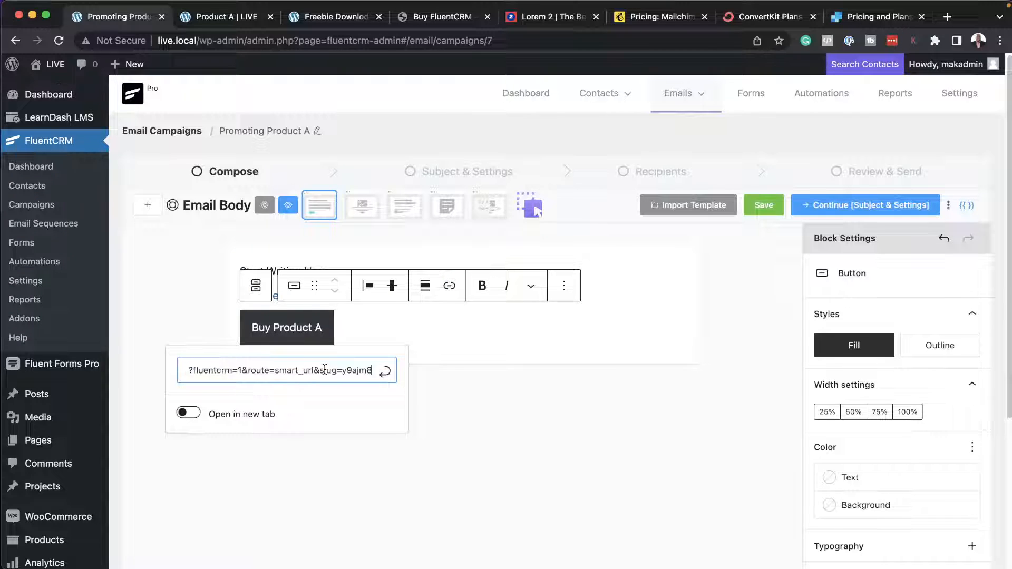
click(385, 372)
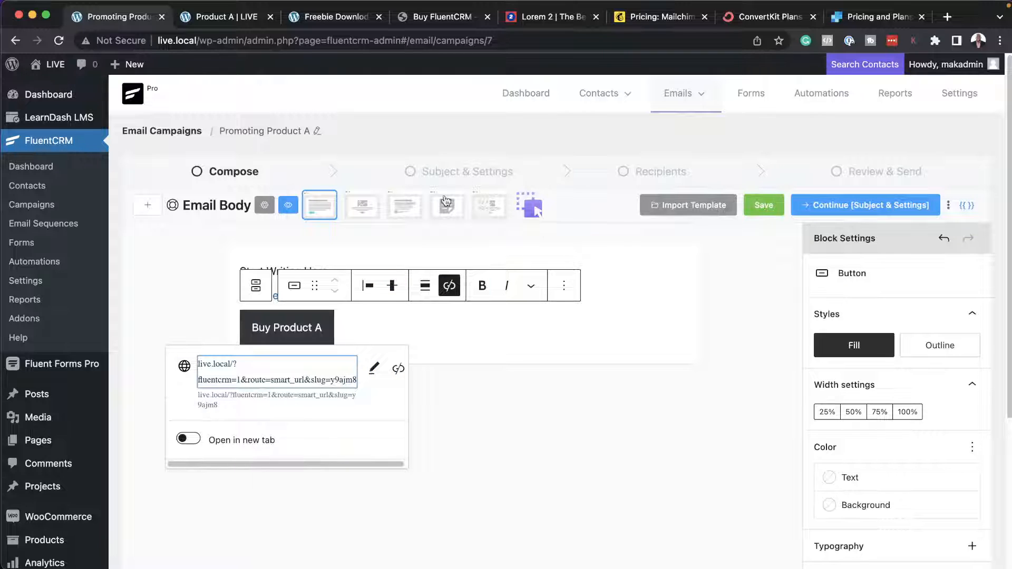
click(772, 210)
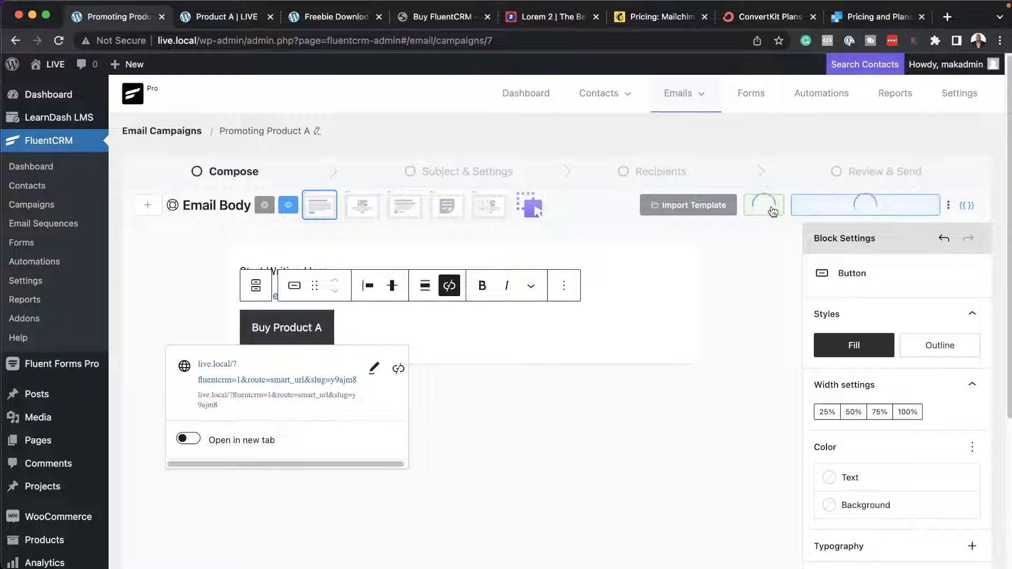
Continue to the campaign's subject settings and set the email subject to "10% Off Product A".
click(827, 205)
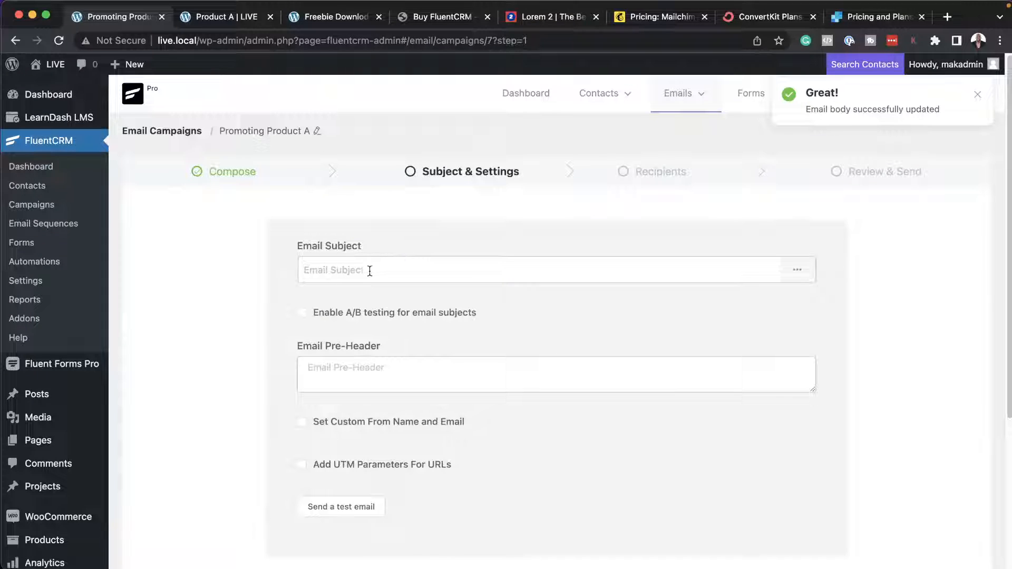
click(369, 271)
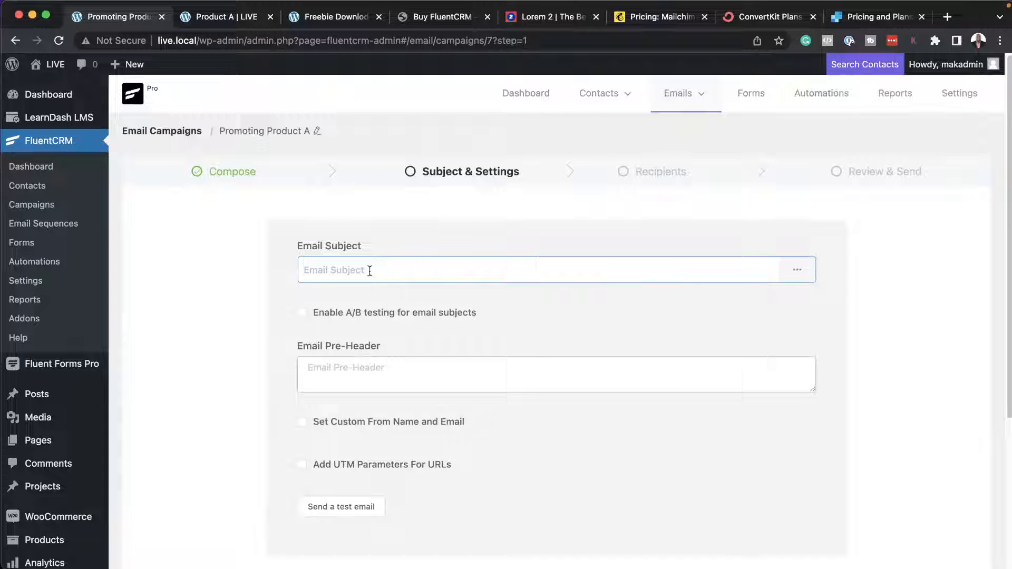
text(10% Off Product A)
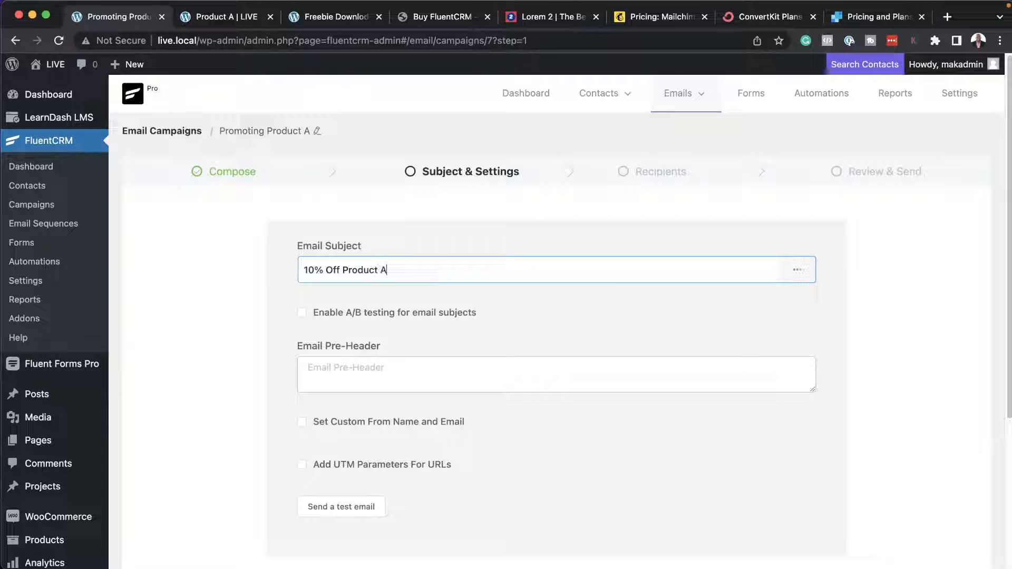
scroll(337, 453, down, 5)
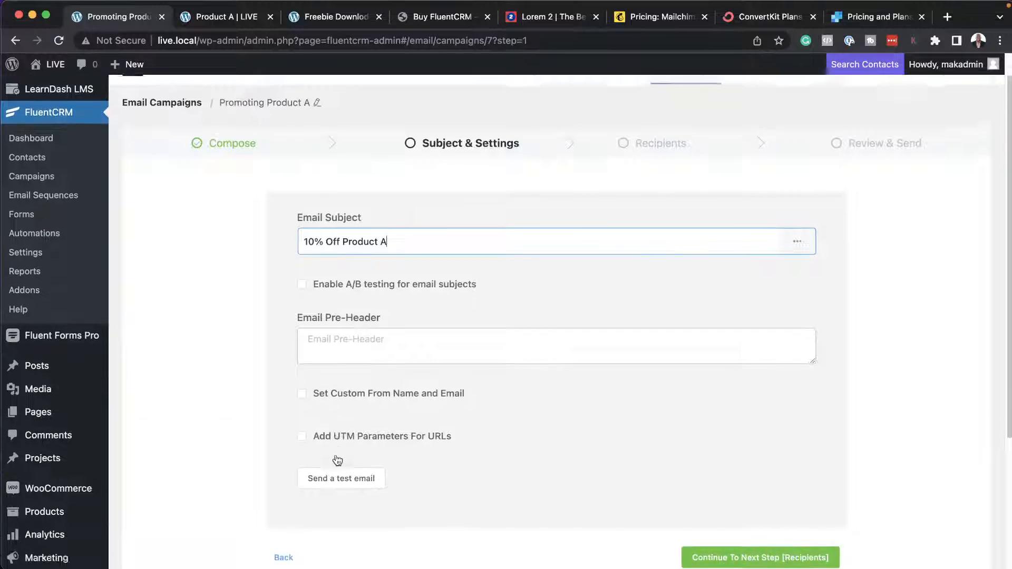
Continue to the campaign's recipients settings and review the included and excluded contacts options.
click(722, 411)
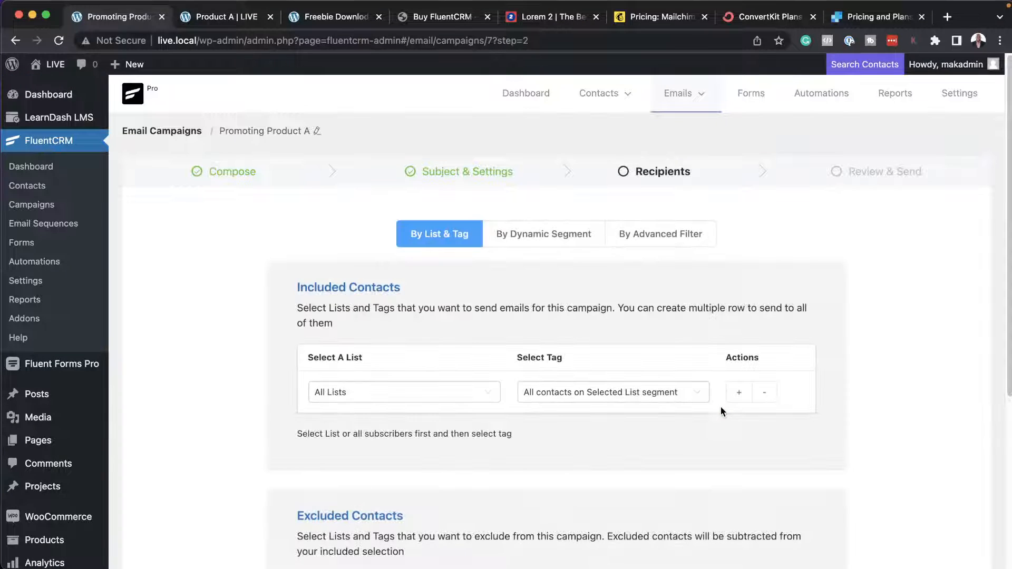
scroll(367, 405, down, 3)
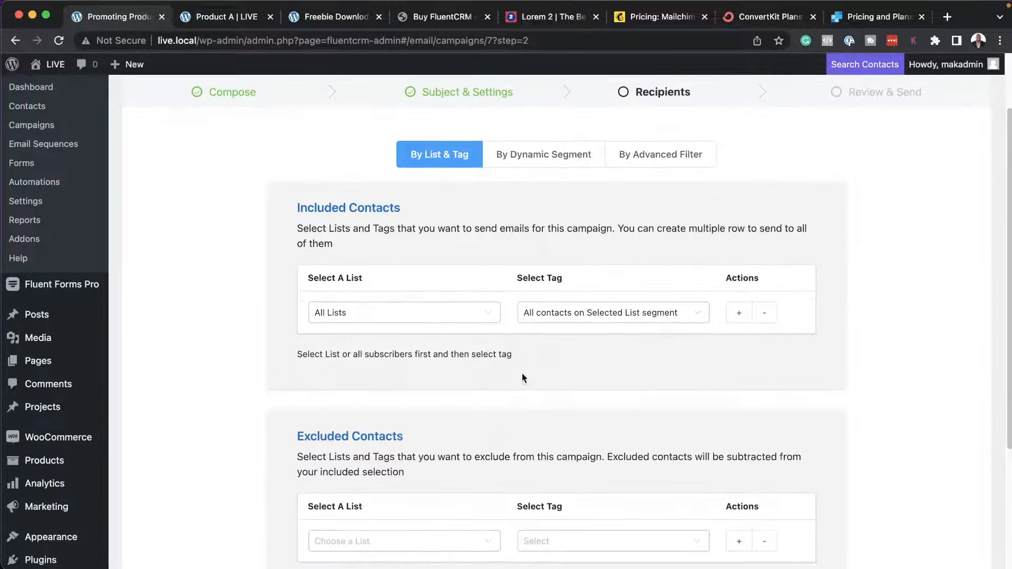
scroll(517, 413, down, 3)
scroll(518, 413, down, 2)
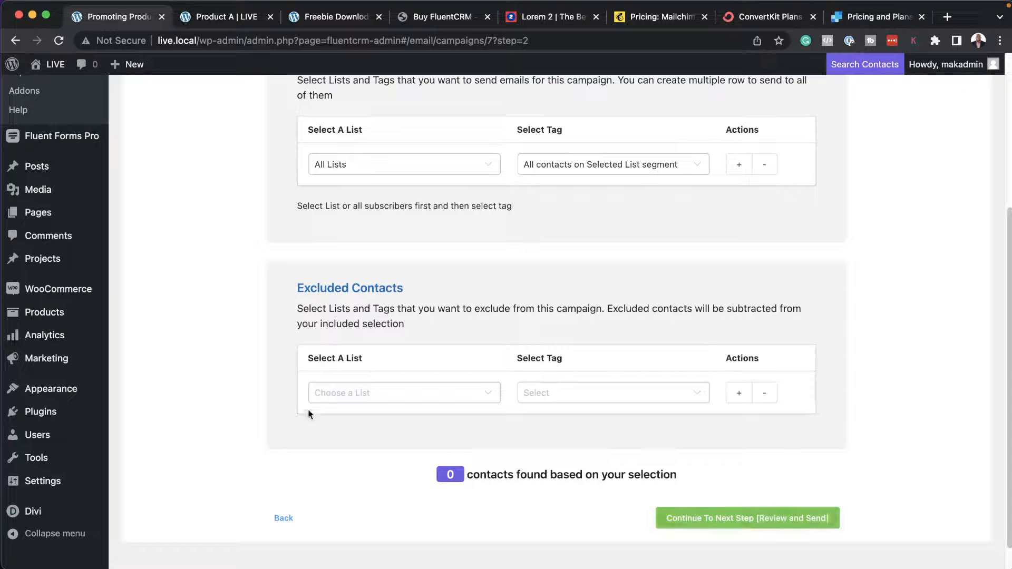
scroll(242, 378, up, 6)
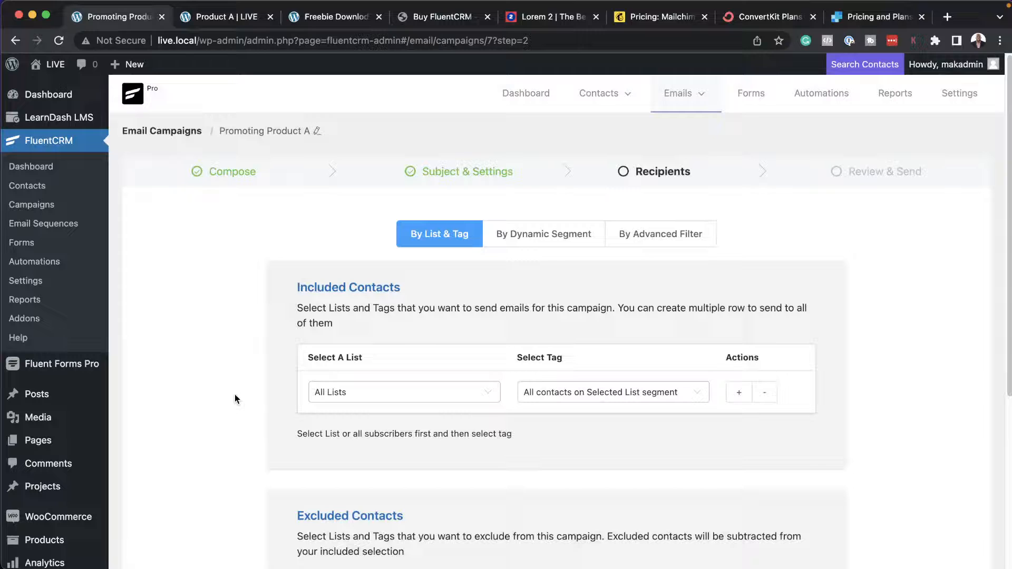
Create an automation funnel labelled "interested in product A" with the Tag Applied trigger.
click(827, 96)
click(846, 154)
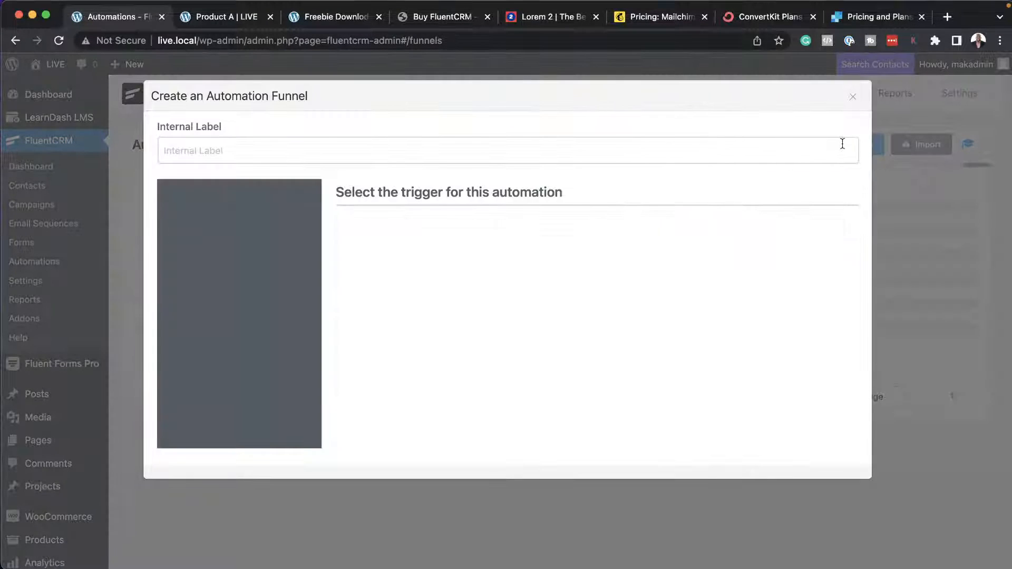
click(287, 152)
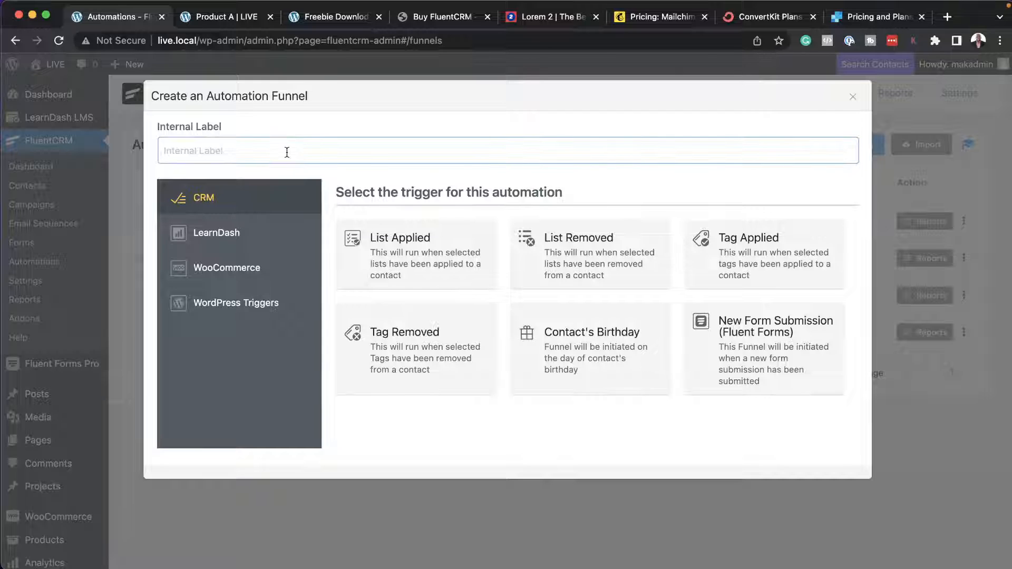
text(intere)
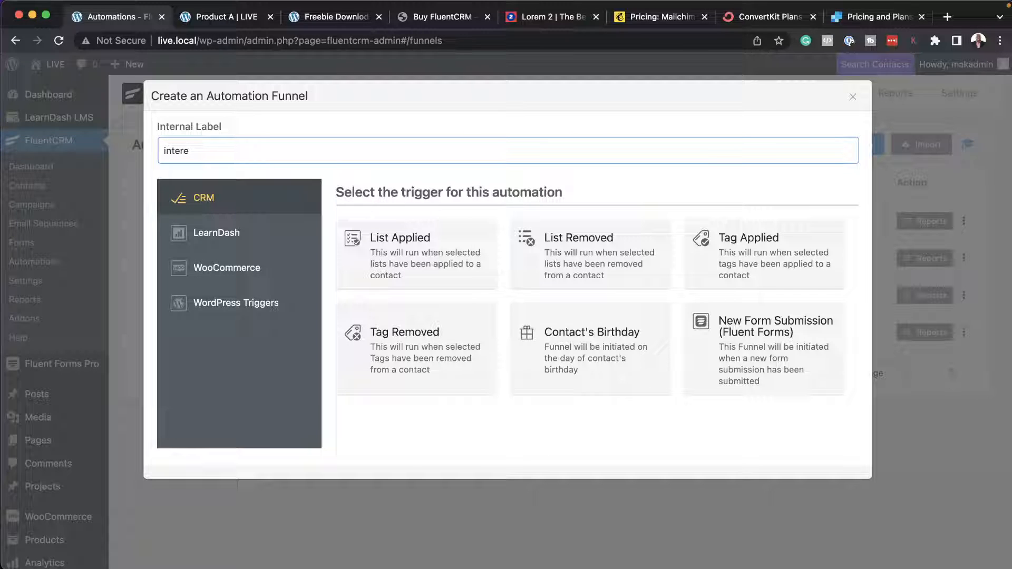
text(sted in product A)
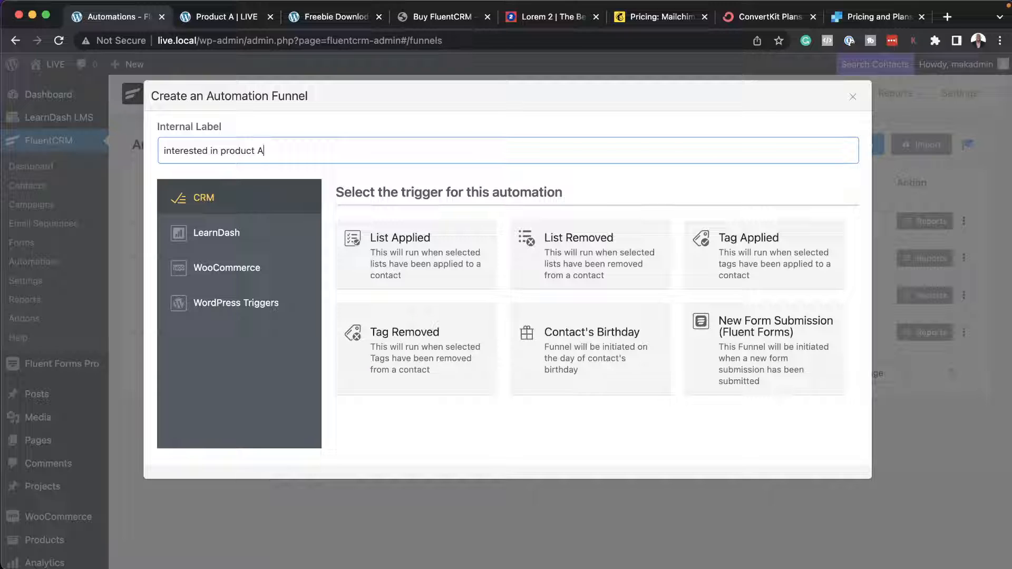
click(731, 244)
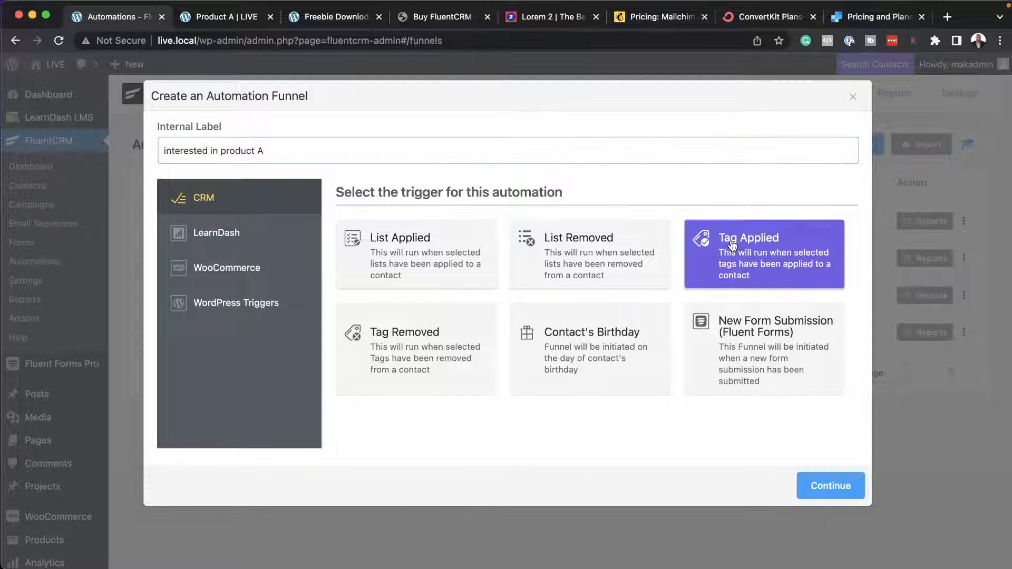
click(828, 487)
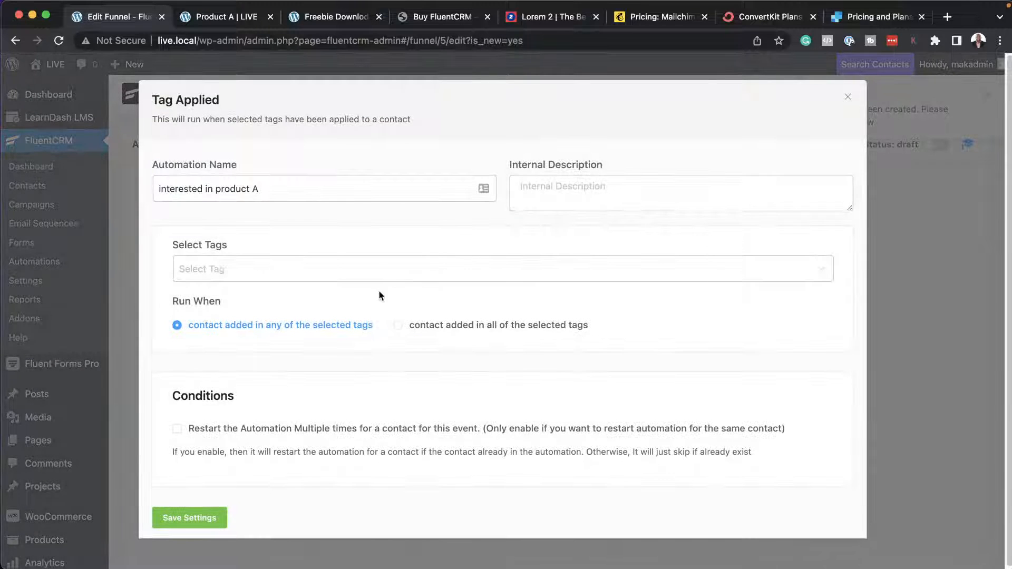
Set the trigger's tag to "Interested in product A" and save the trigger settings.
click(219, 267)
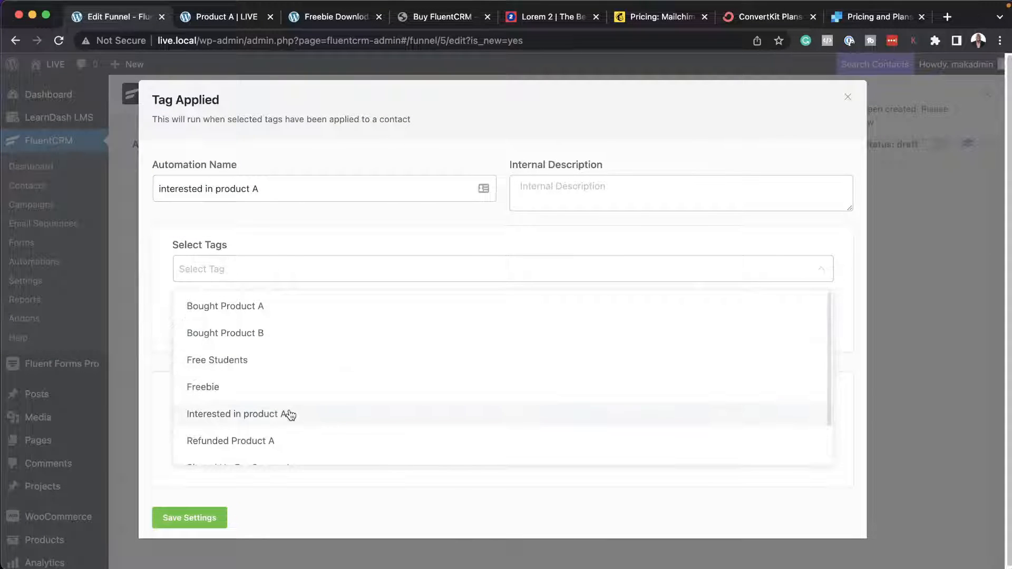
click(289, 415)
click(147, 405)
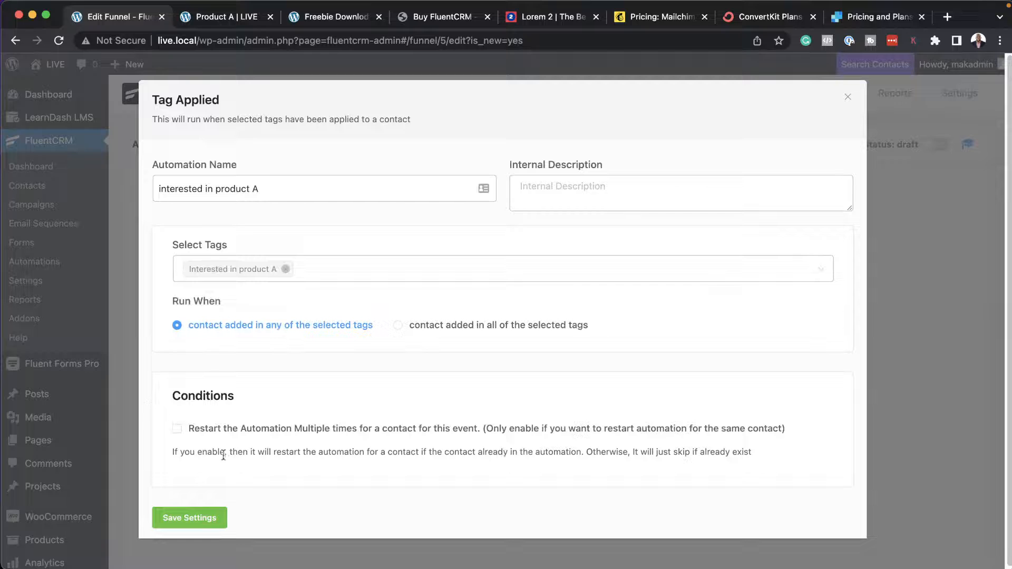
click(209, 518)
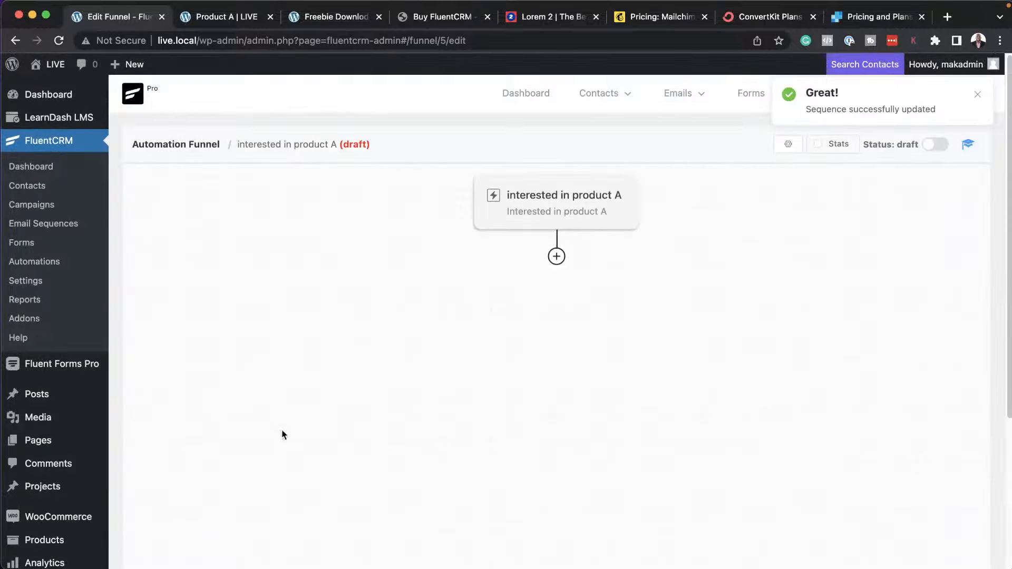
Add a Send Custom Email action below the funnel's trigger.
click(556, 257)
click(556, 256)
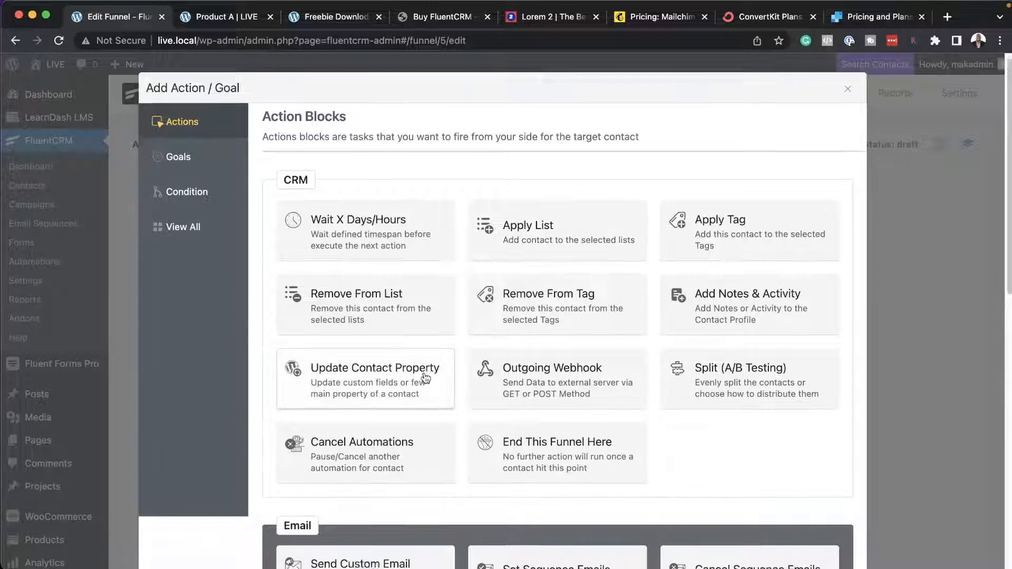
scroll(358, 379, down, 5)
click(361, 415)
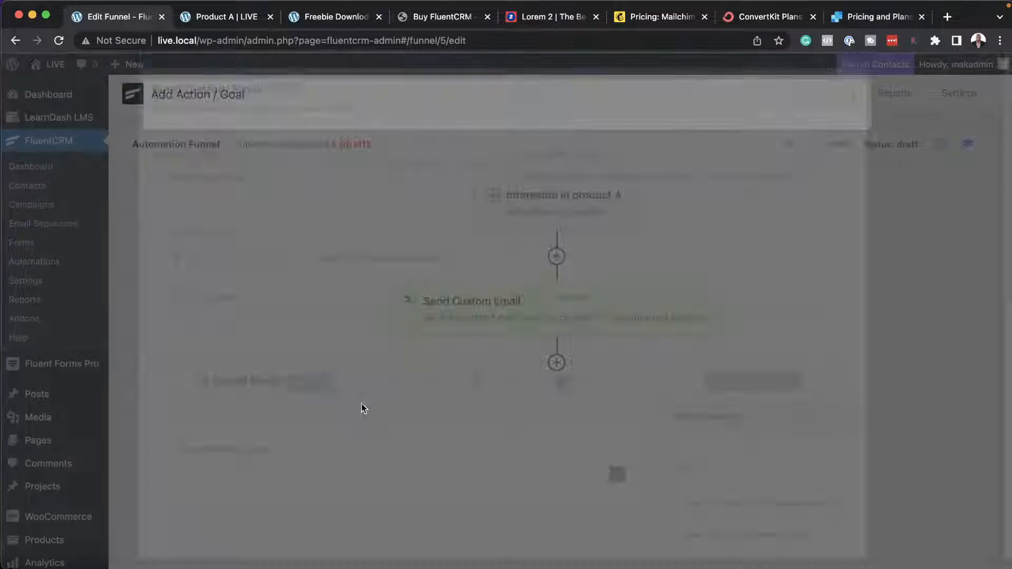
Set the custom email's subject to "Why You Should Buy Product A", close its settings and return to the list of automation funnels.
click(262, 340)
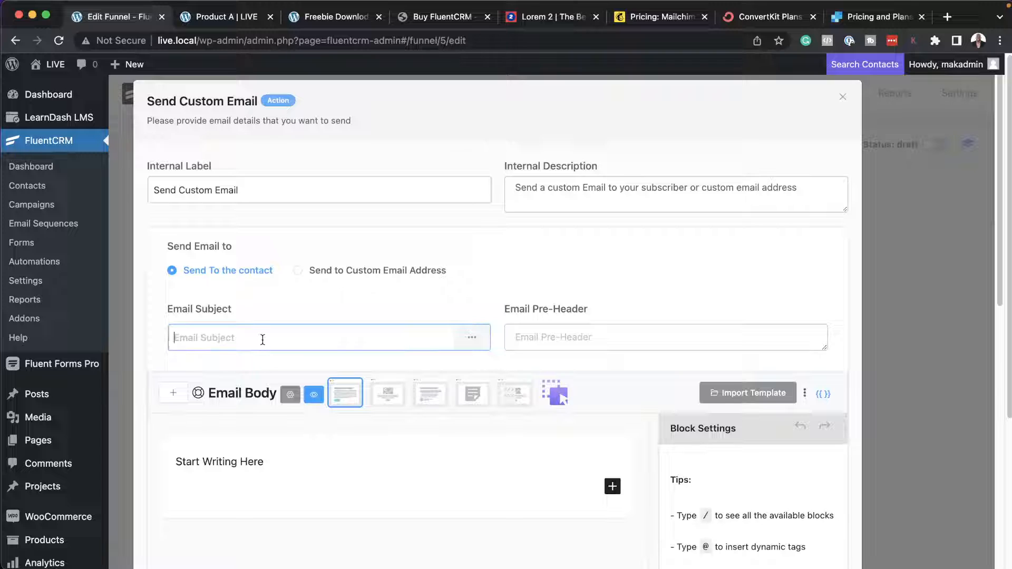
text(Why )
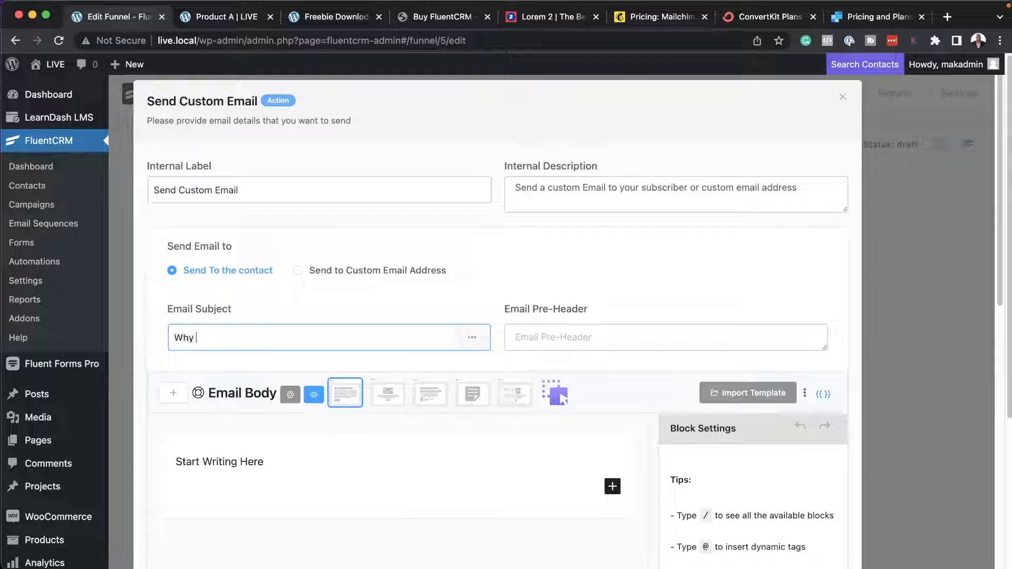
text(You Should Buy Products)
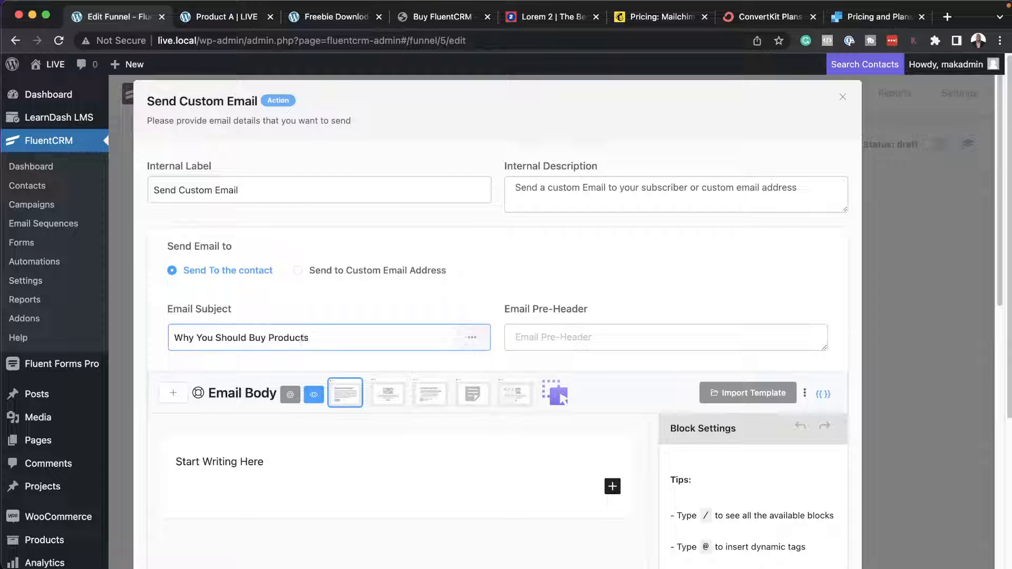
key(BackSpace)
text(A)
click(306, 467)
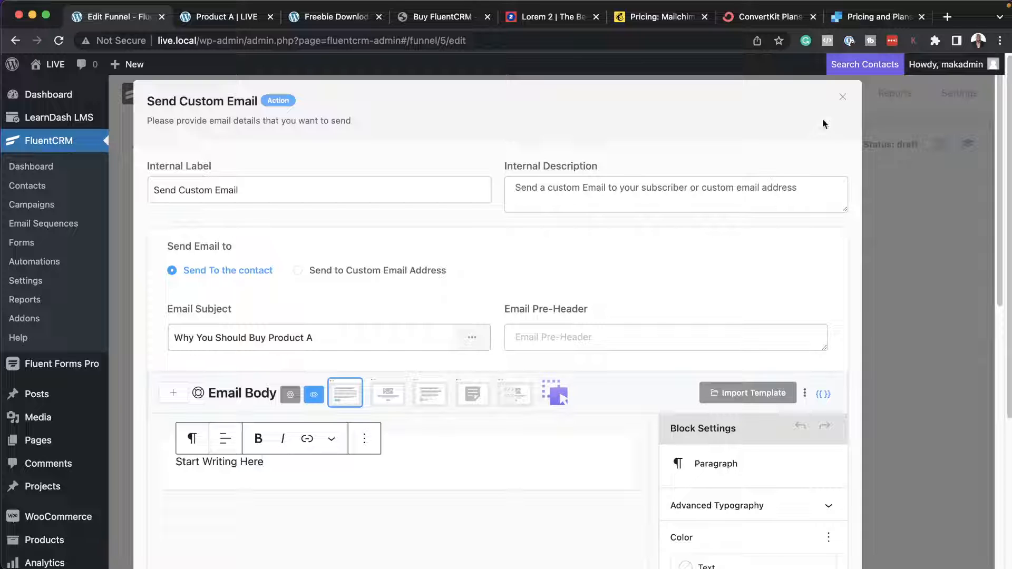
click(843, 98)
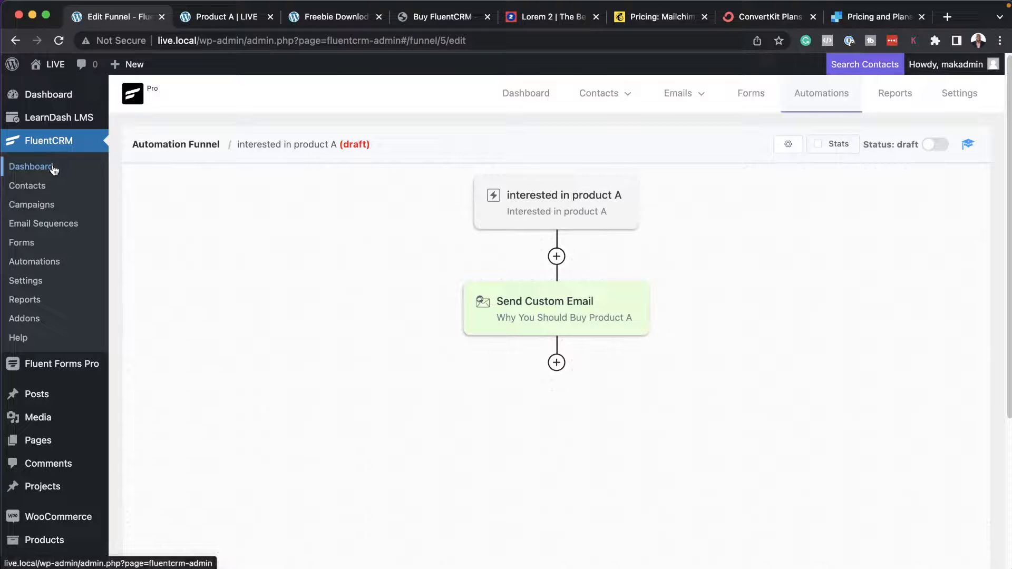
click(821, 94)
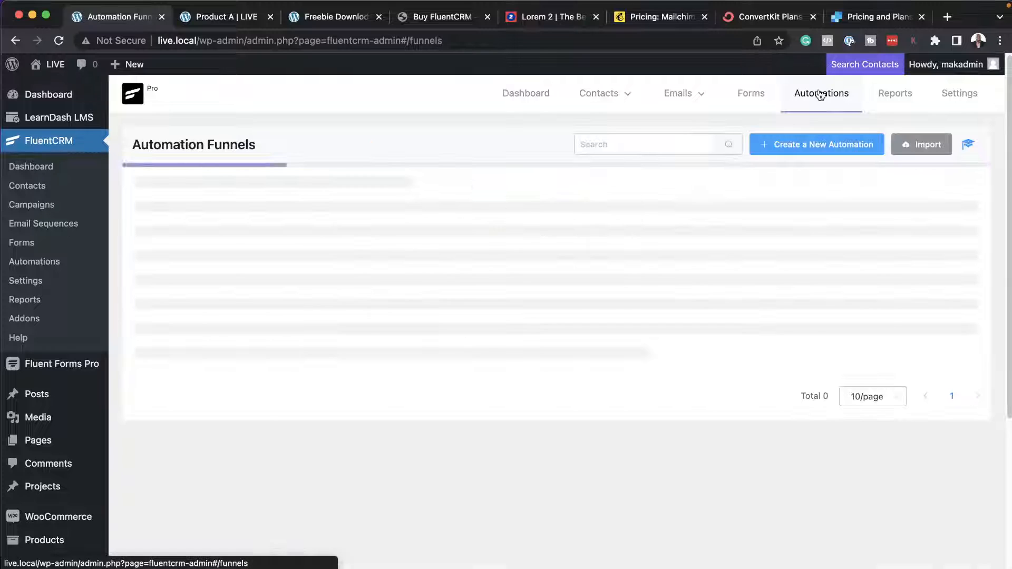
click(796, 146)
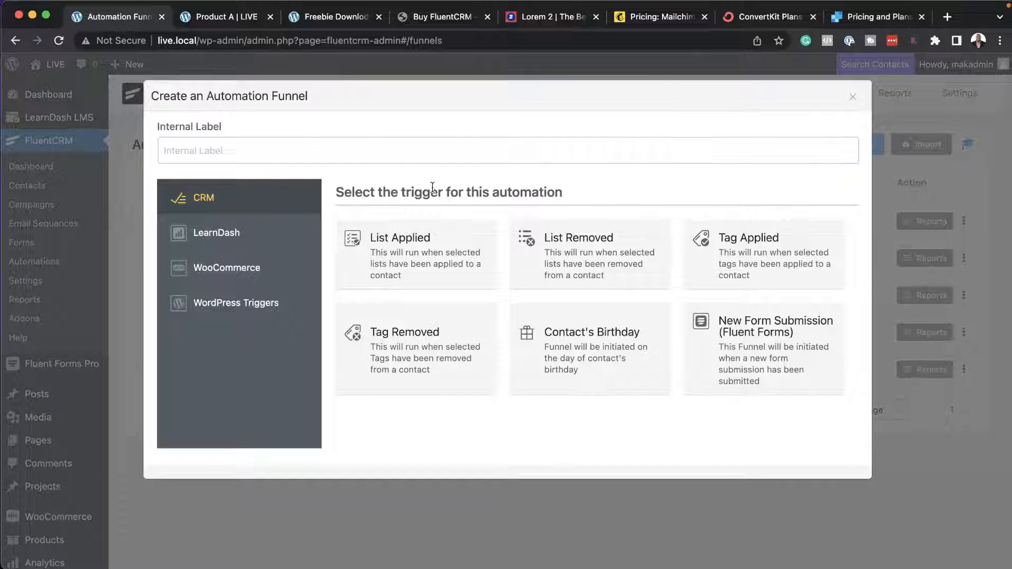
click(290, 146)
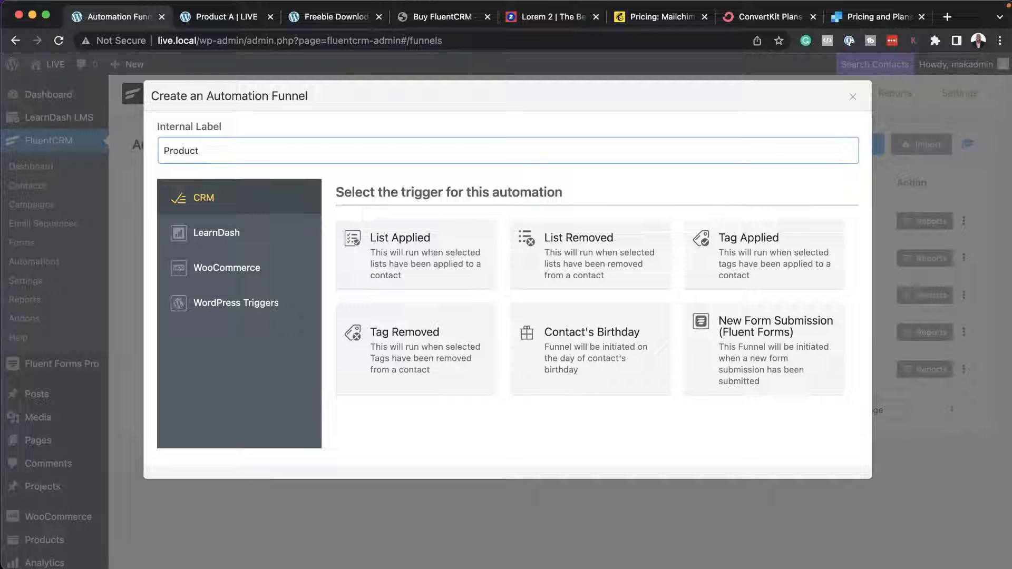
text(A)
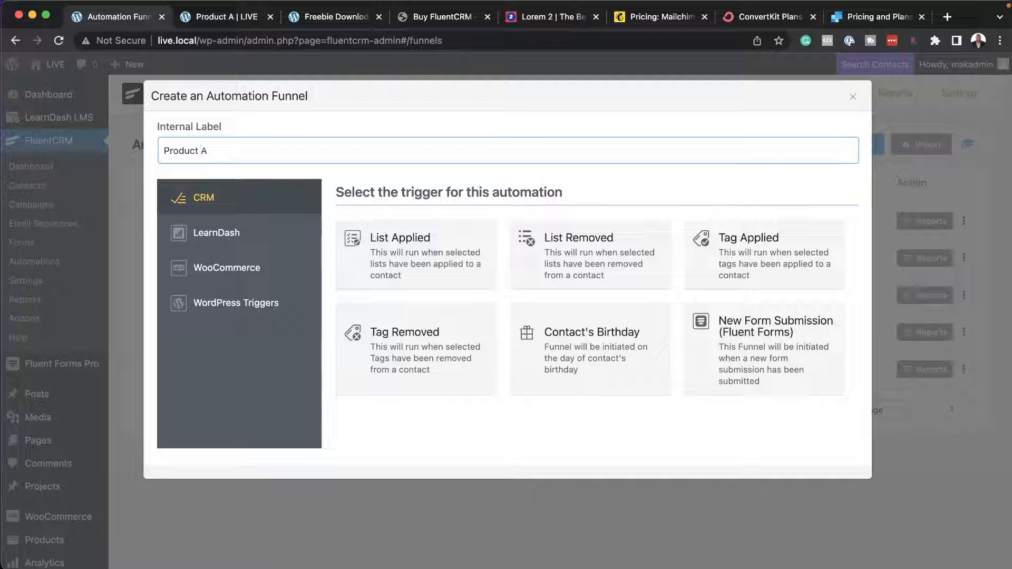
click(261, 272)
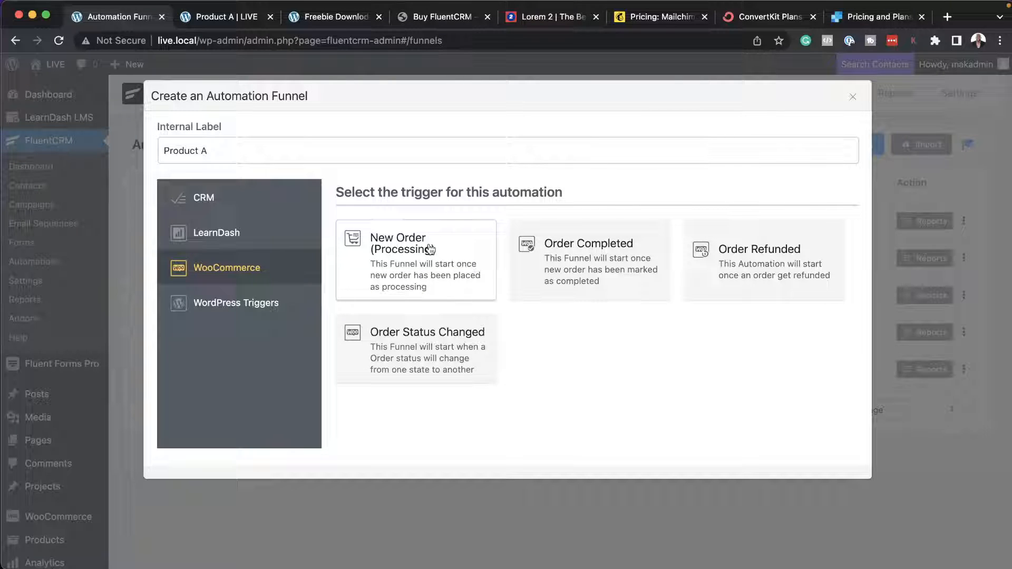
click(852, 97)
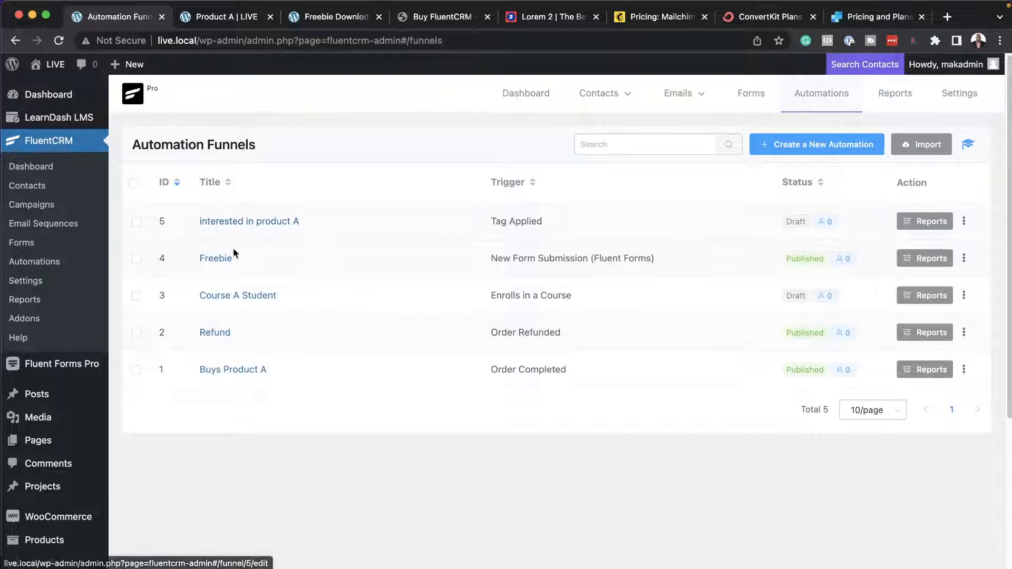
Open the Freebie automation and add a conditional action between its Send Custom Email and End This Funnel Here blocks.
click(218, 258)
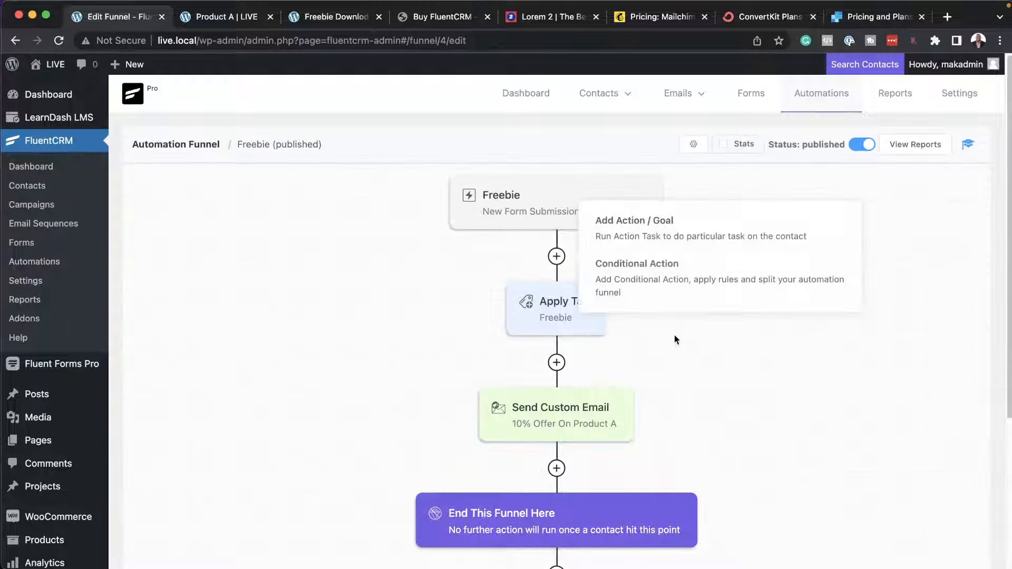
scroll(769, 403, down, 3)
scroll(771, 405, down, 2)
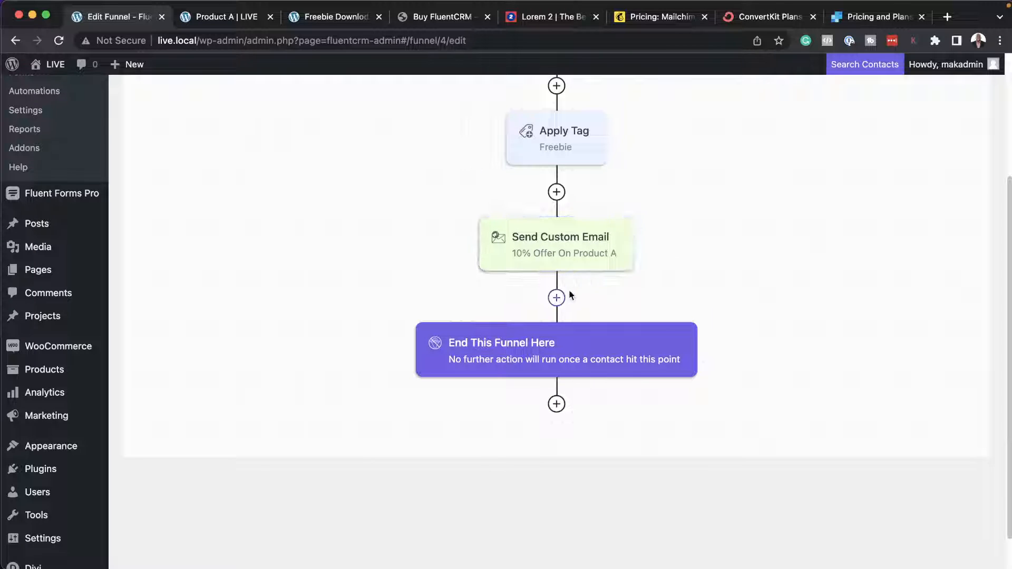
click(556, 299)
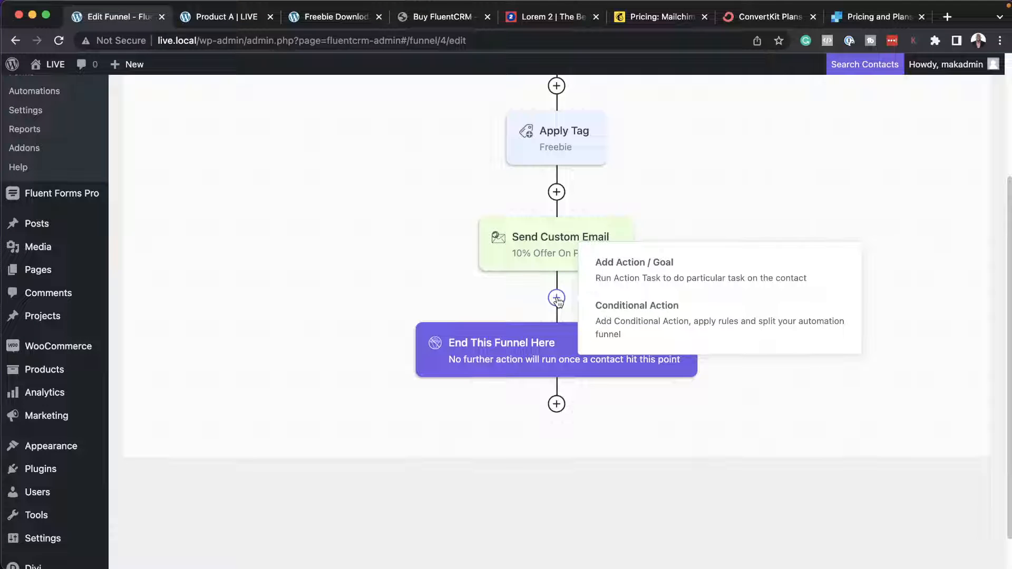
click(623, 304)
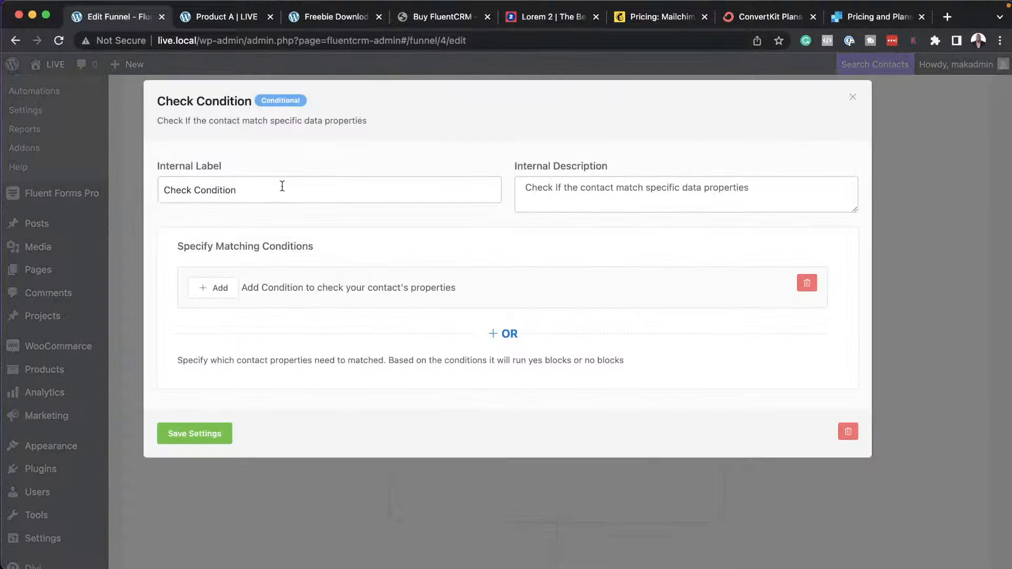
Set the condition to contact segment tags that include "Interested in product A" and save its settings.
click(221, 290)
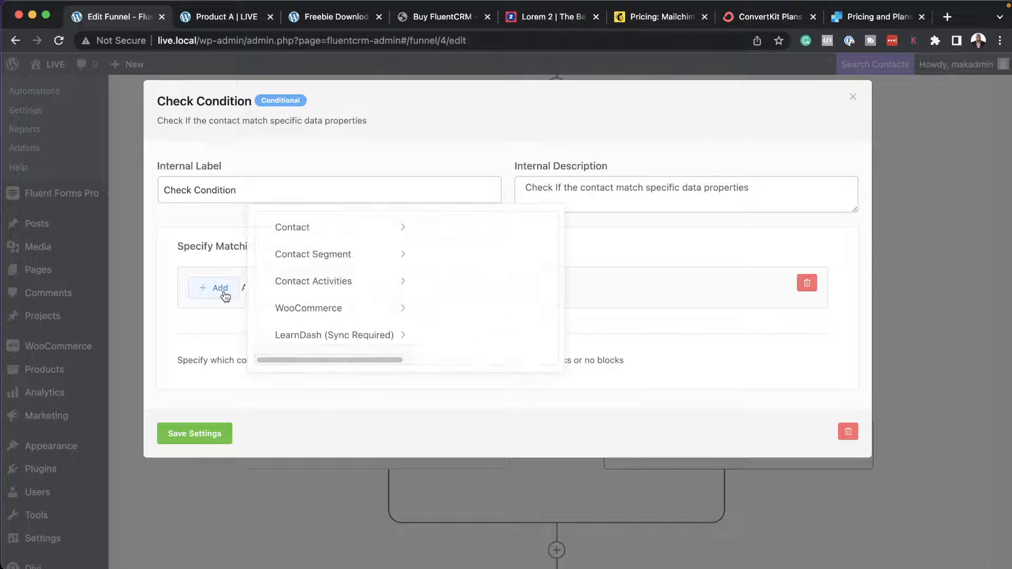
click(358, 229)
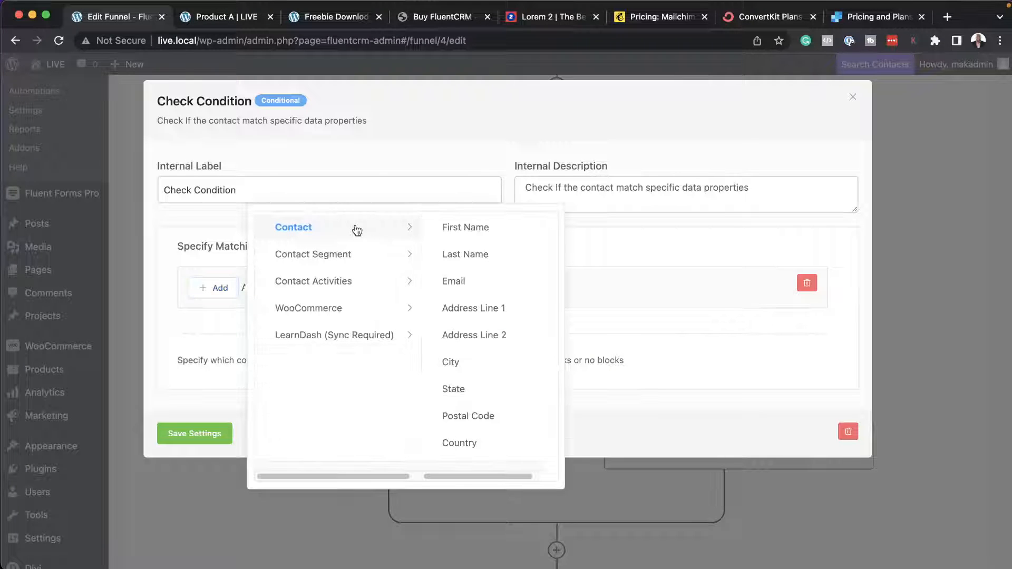
click(350, 260)
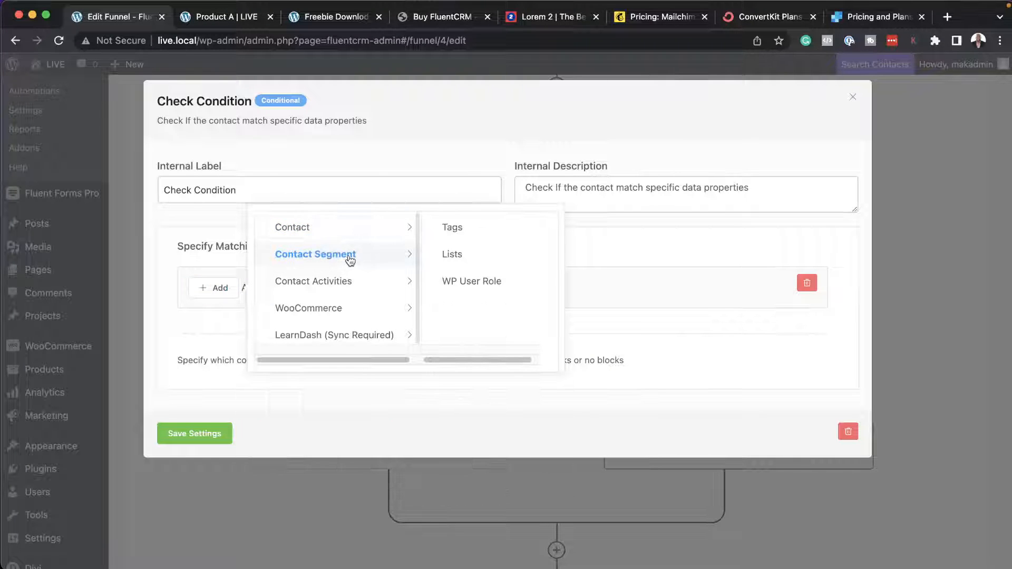
click(486, 230)
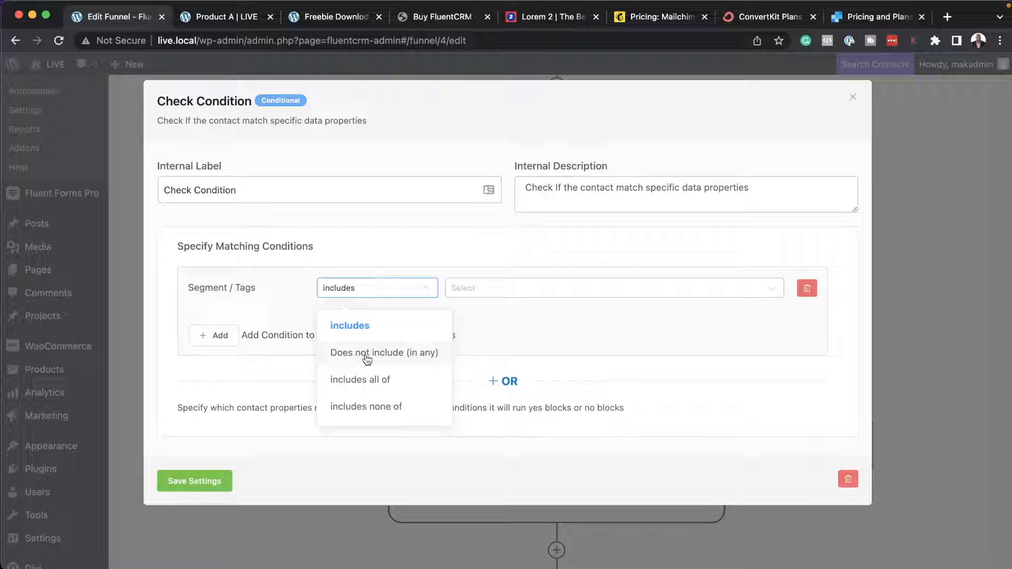
click(563, 290)
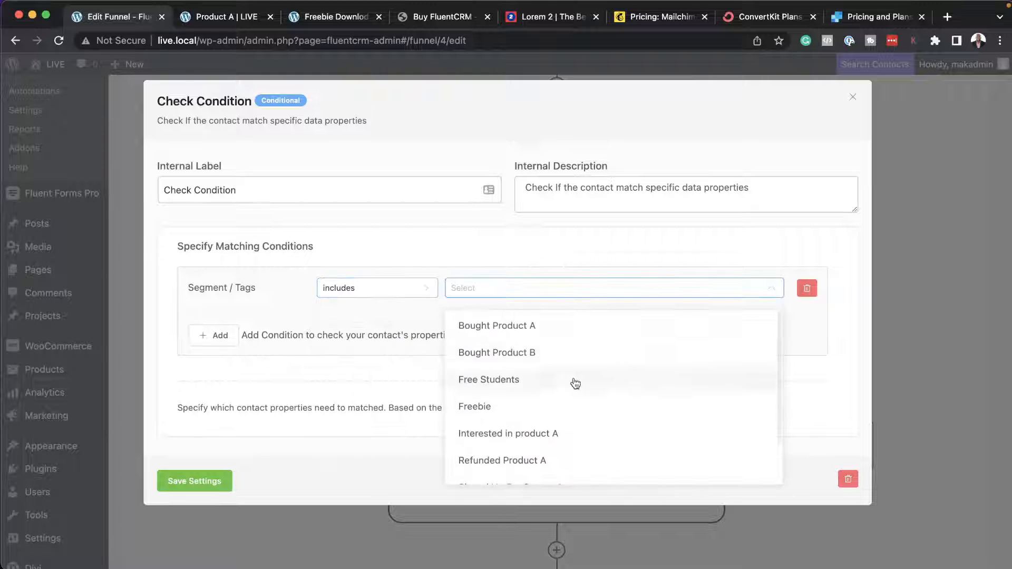
click(565, 437)
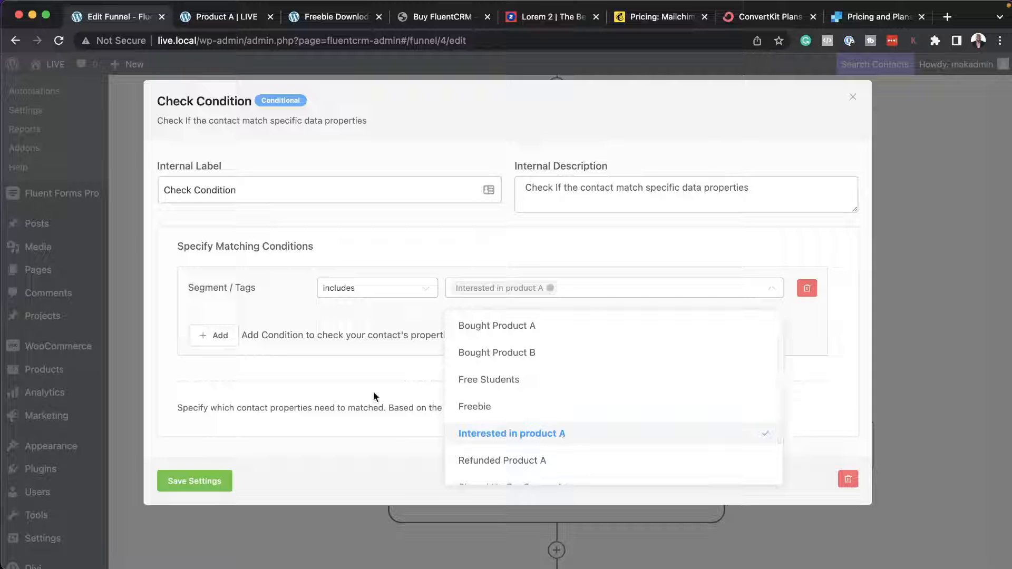
click(357, 373)
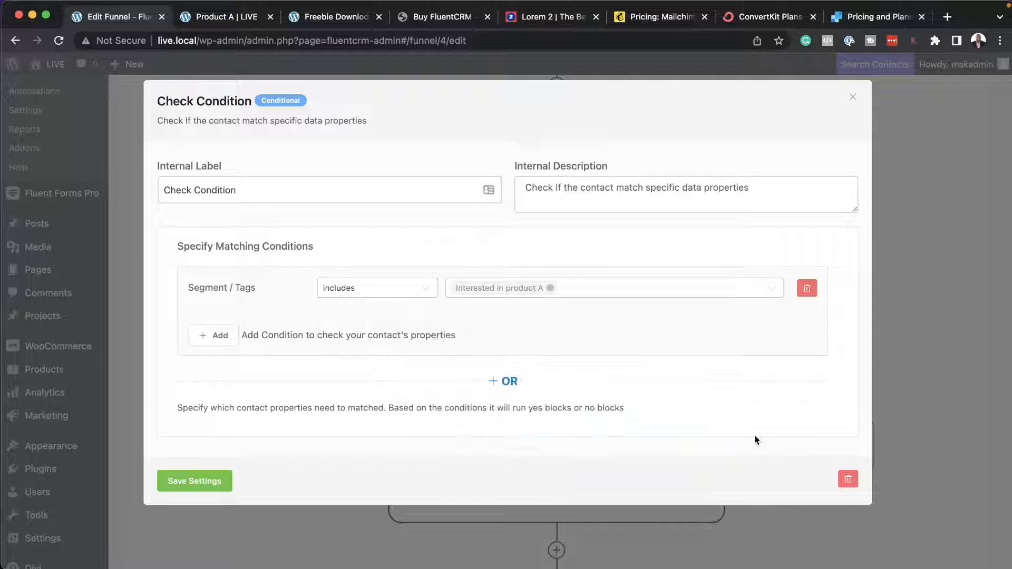
click(216, 483)
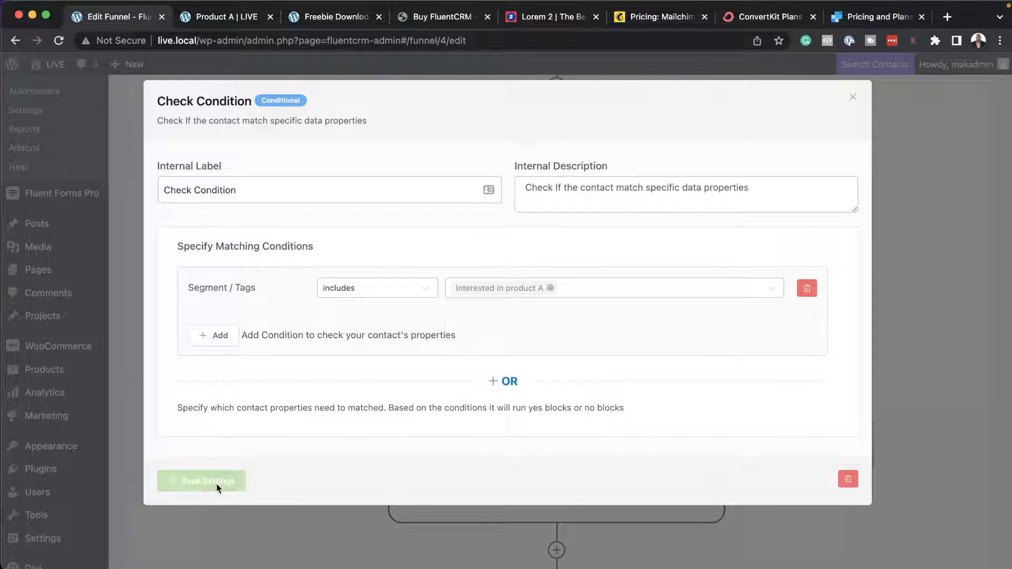
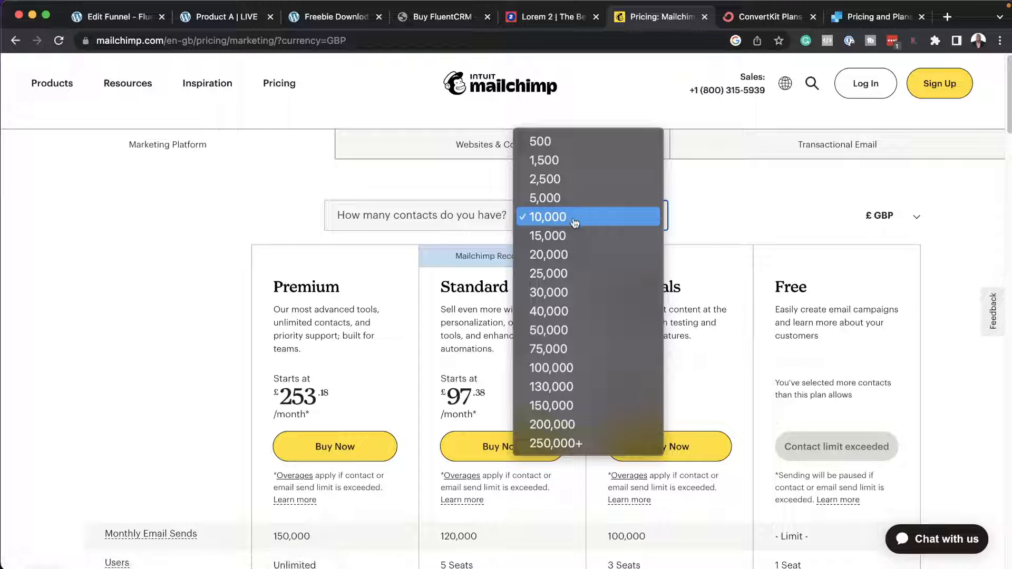
Compare Mailchimp's plan prices for 30,000 and 150,000 contacts, and close the Mailchimp pricing page.
click(567, 293)
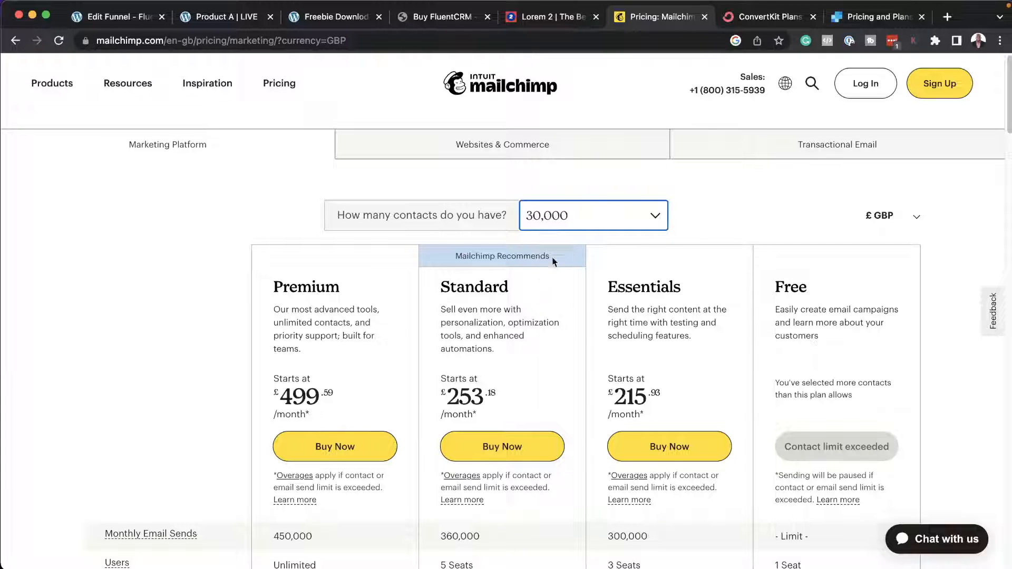
click(655, 216)
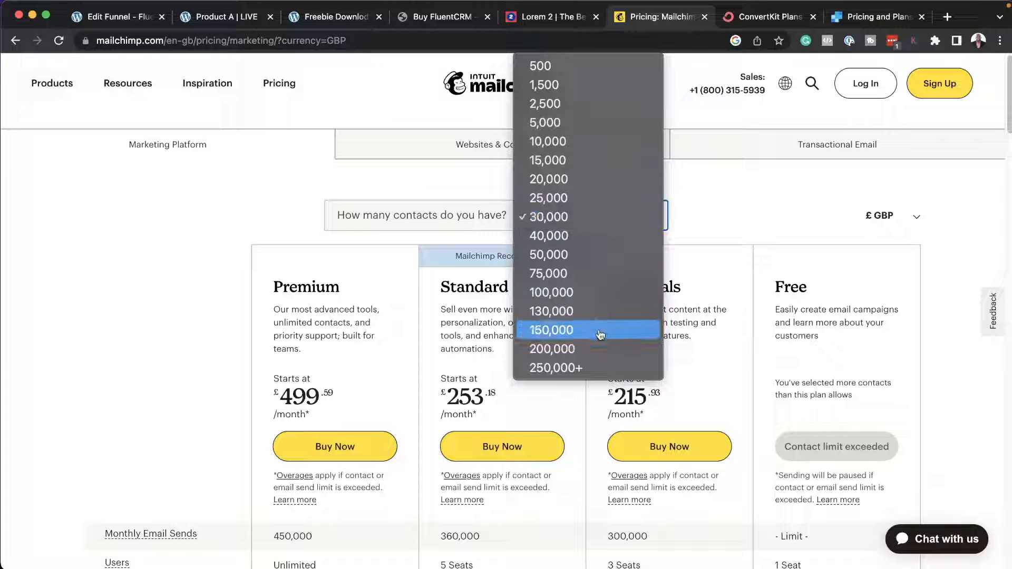
click(578, 329)
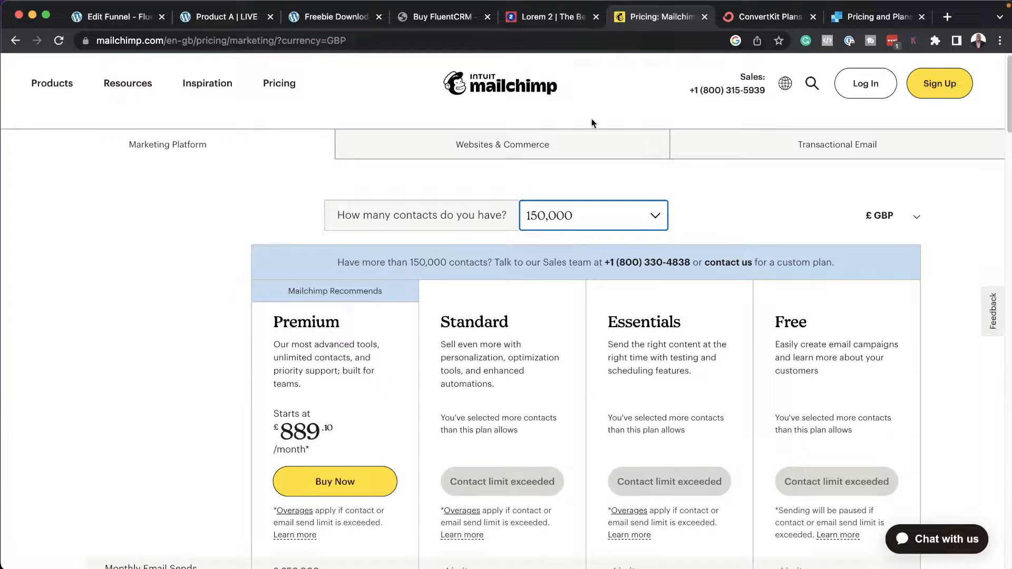
click(703, 17)
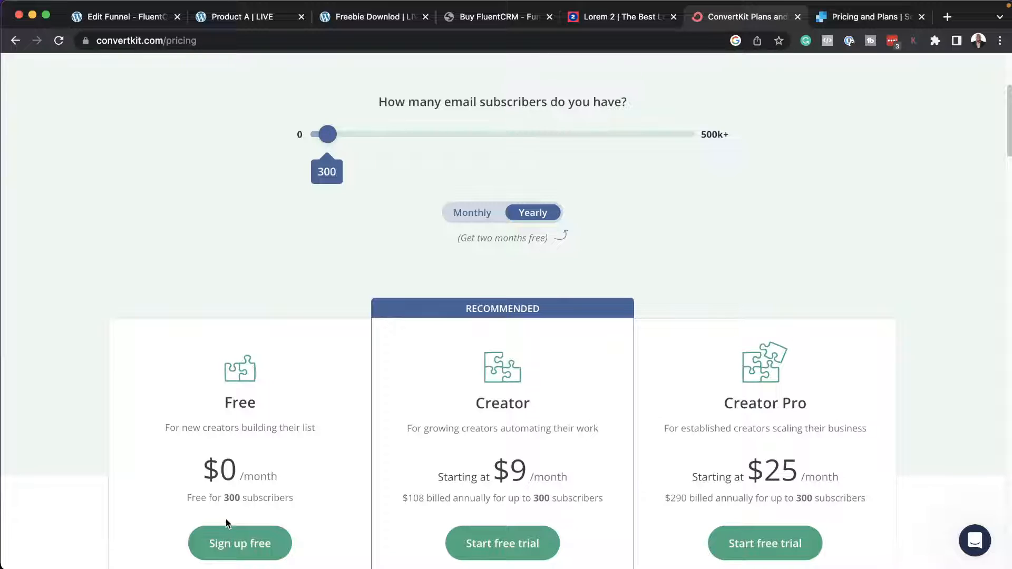
Set ConvertKit's email subscriber count to 8,000 and review the plan prices for that list size.
drag(332, 139, 360, 139)
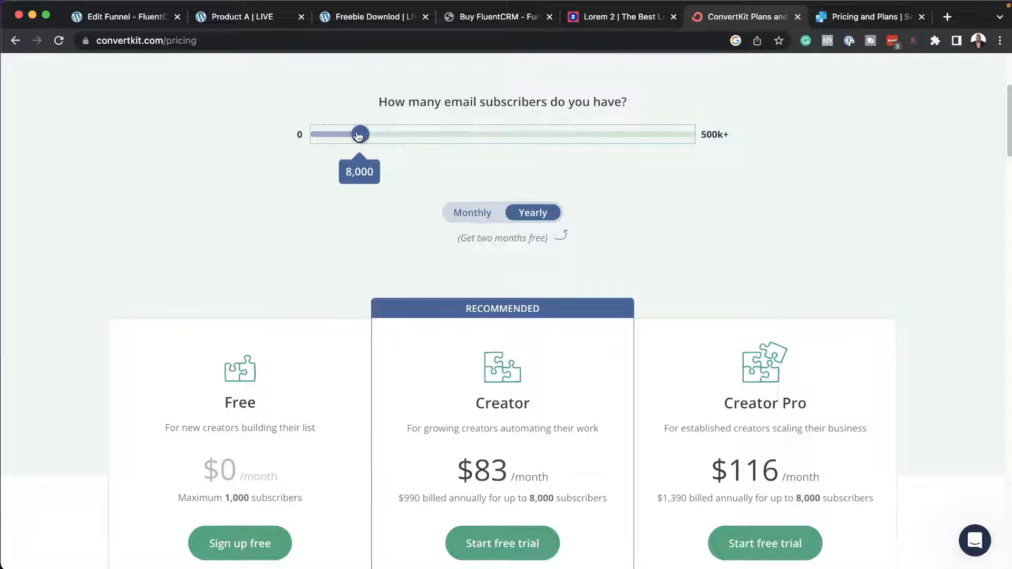
drag(360, 135, 361, 136)
scroll(545, 477, down, 2)
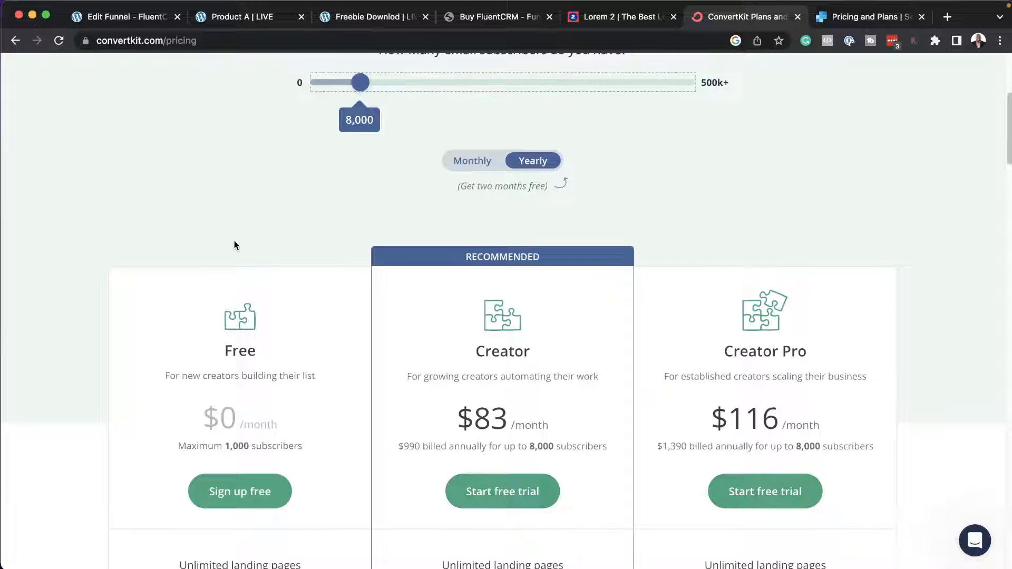
scroll(235, 242, up, 5)
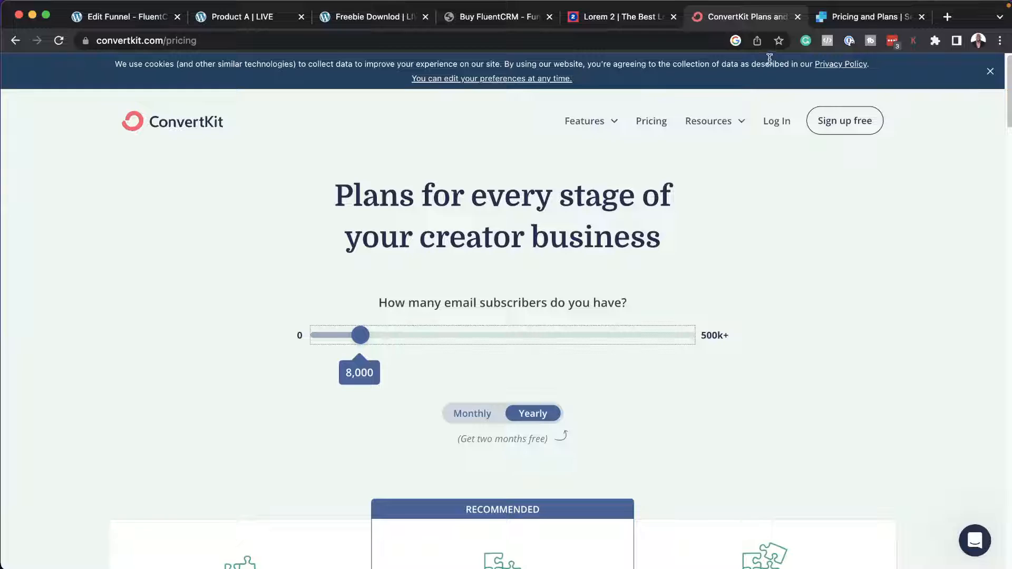
Switch to SendGrid's pricing page and examine the email allowances of the Free and Essentials Email API plans.
click(841, 21)
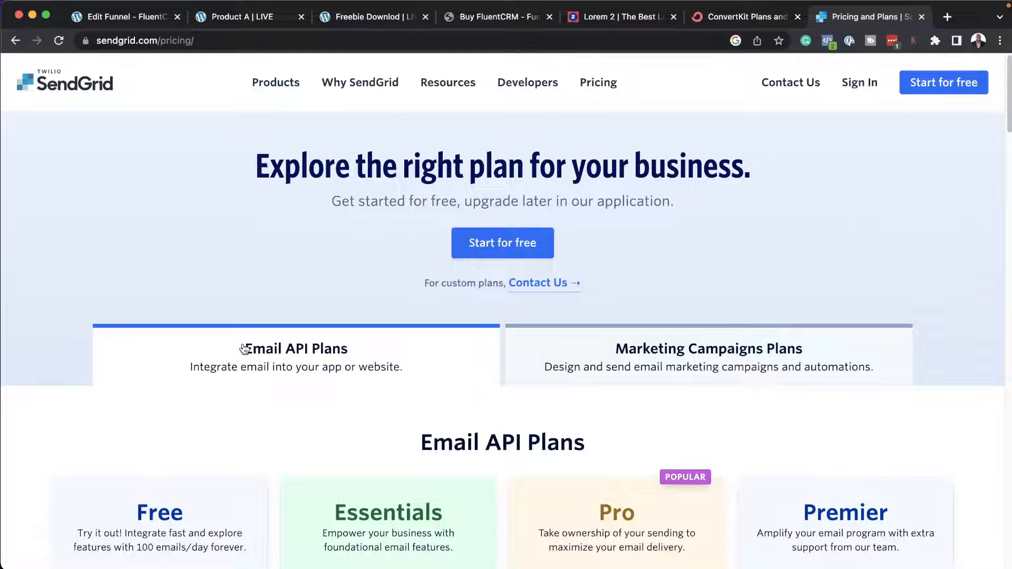
scroll(244, 347, down, 5)
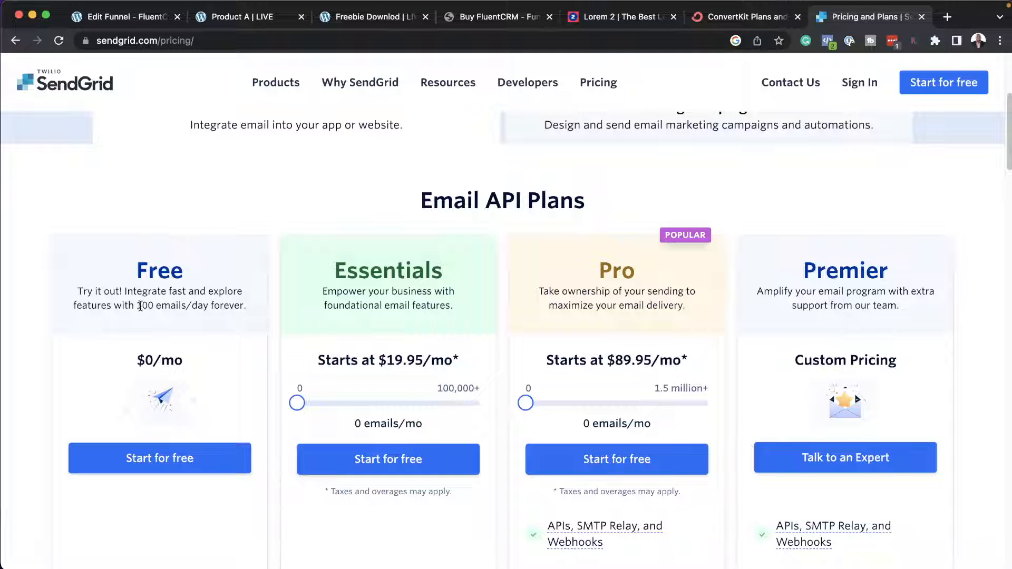
drag(138, 305, 251, 305)
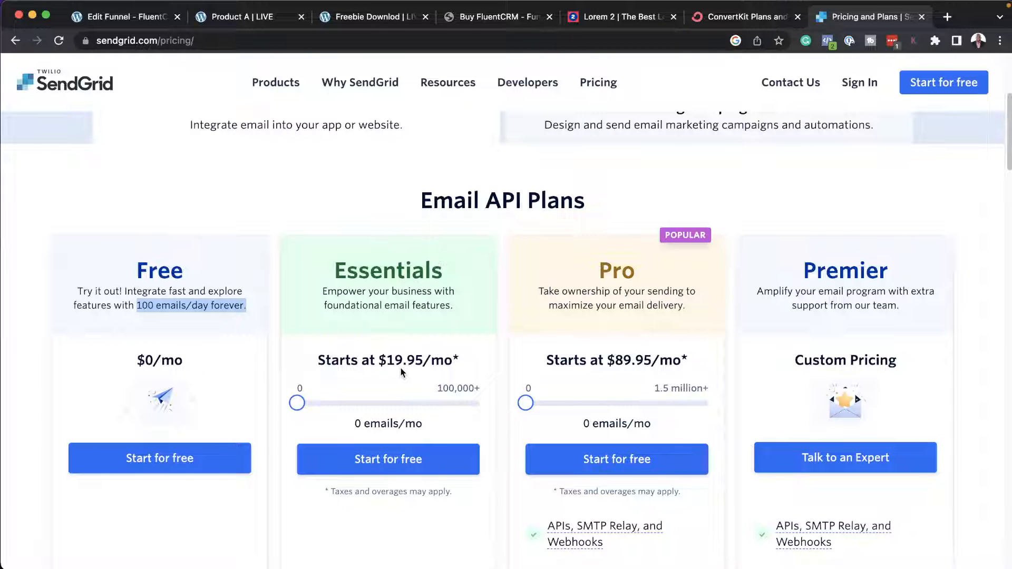
drag(439, 387, 485, 396)
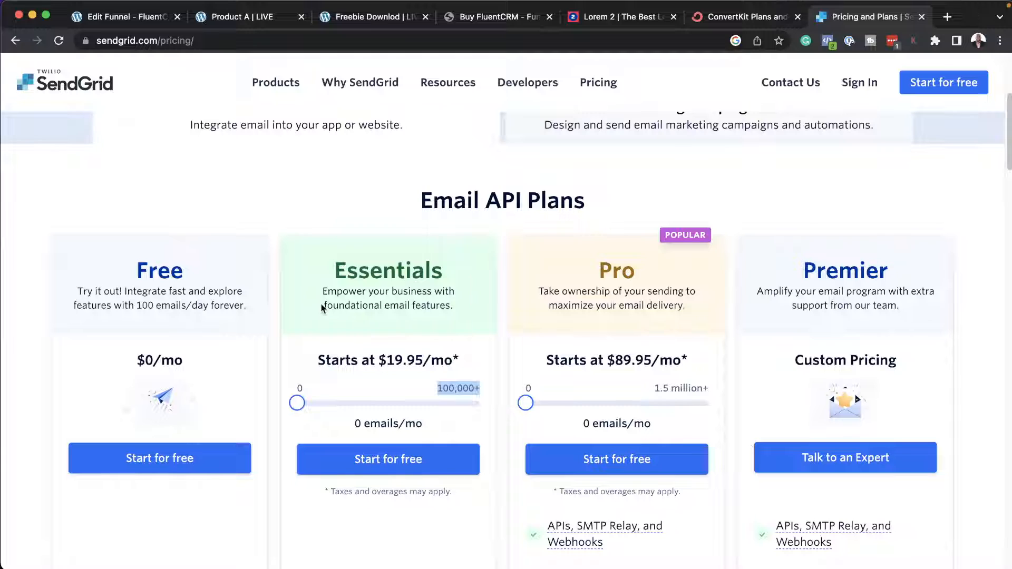
scroll(331, 322, up, 5)
Return to the WordPress admin and open the FluentSMTP settings from the list of installed plugins.
click(140, 19)
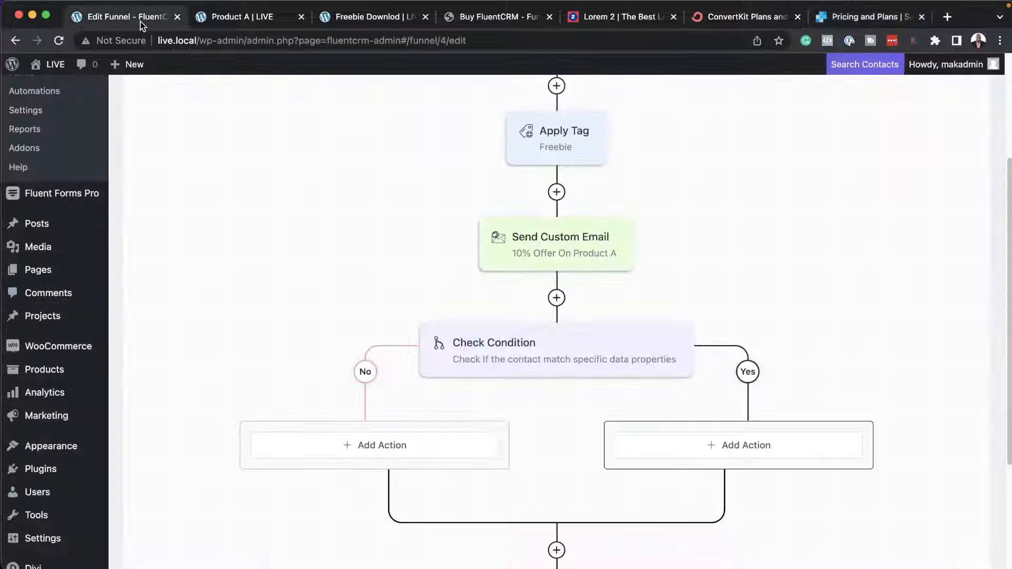
mouse_move(87, 356)
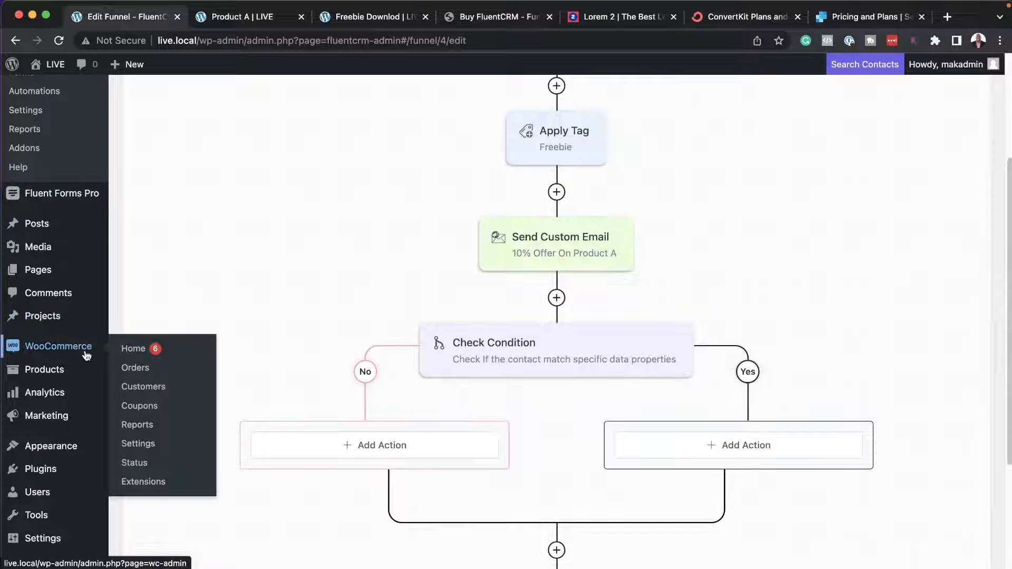
scroll(84, 356, down, 4)
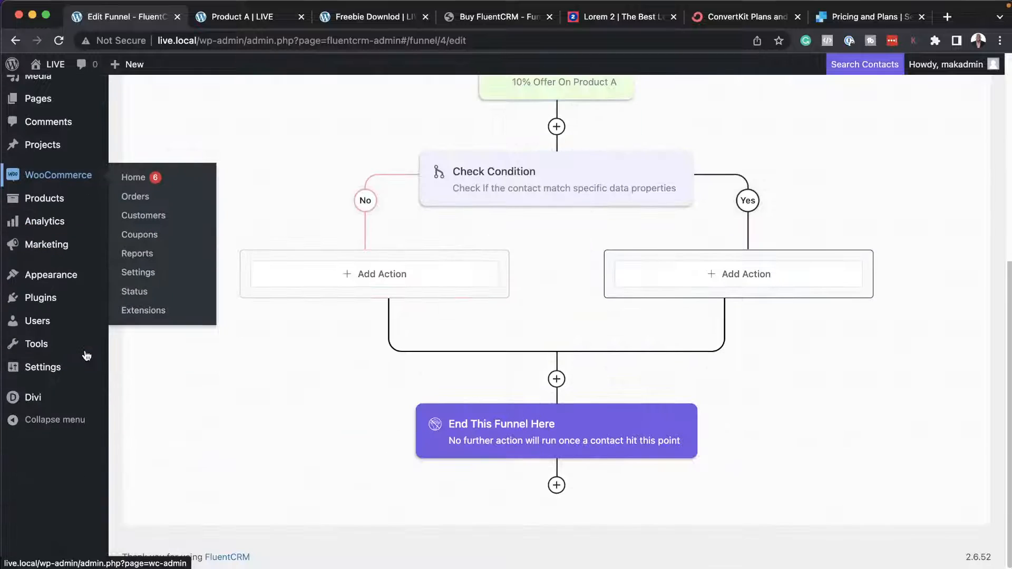
mouse_move(54, 300)
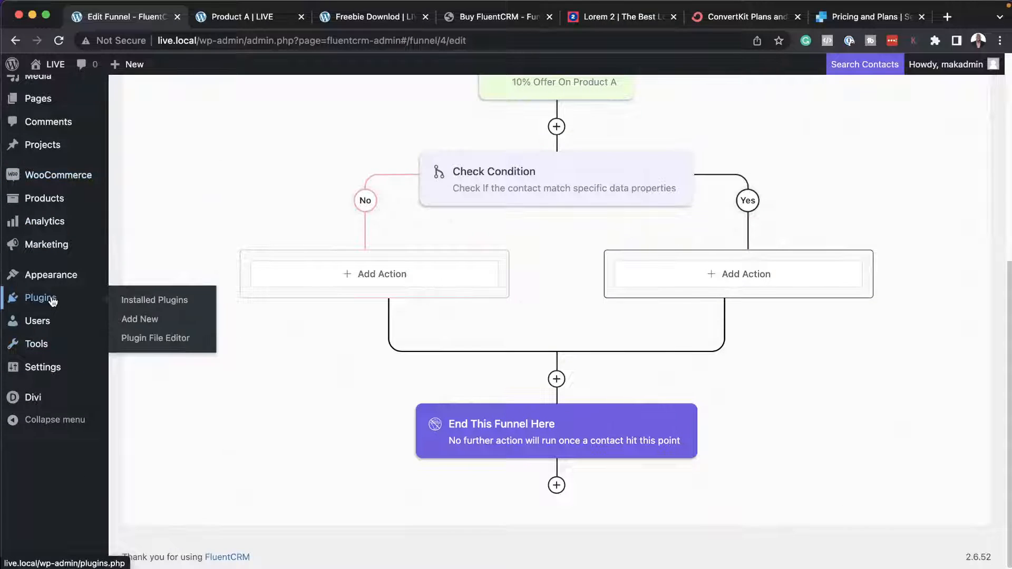
click(152, 305)
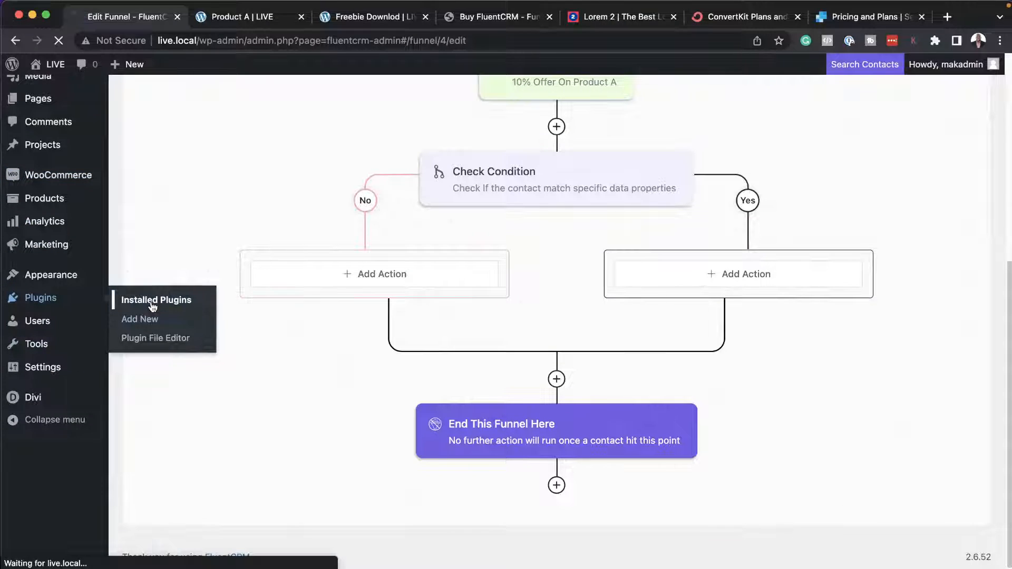
scroll(299, 387, down, 3)
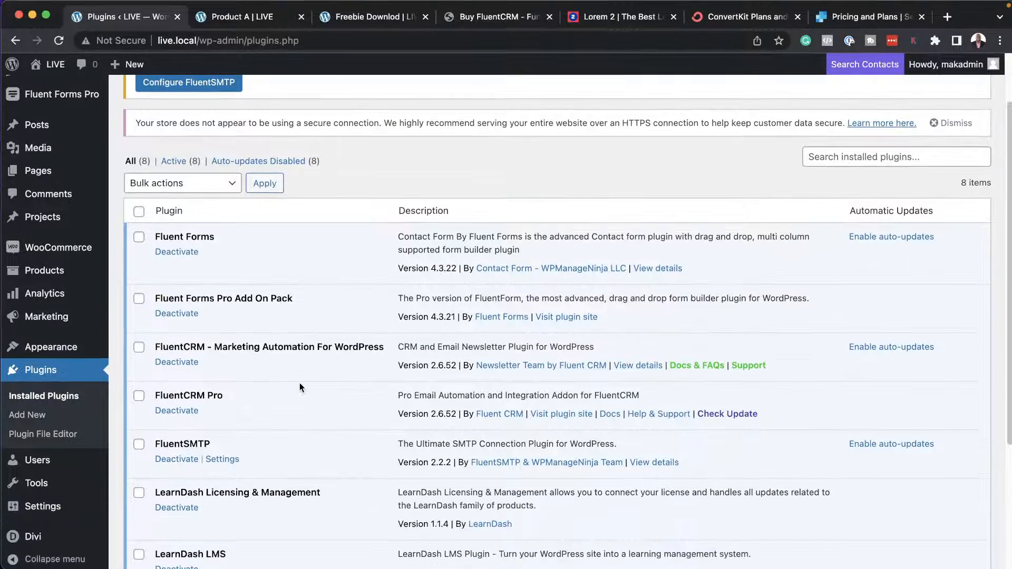
scroll(299, 388, down, 1)
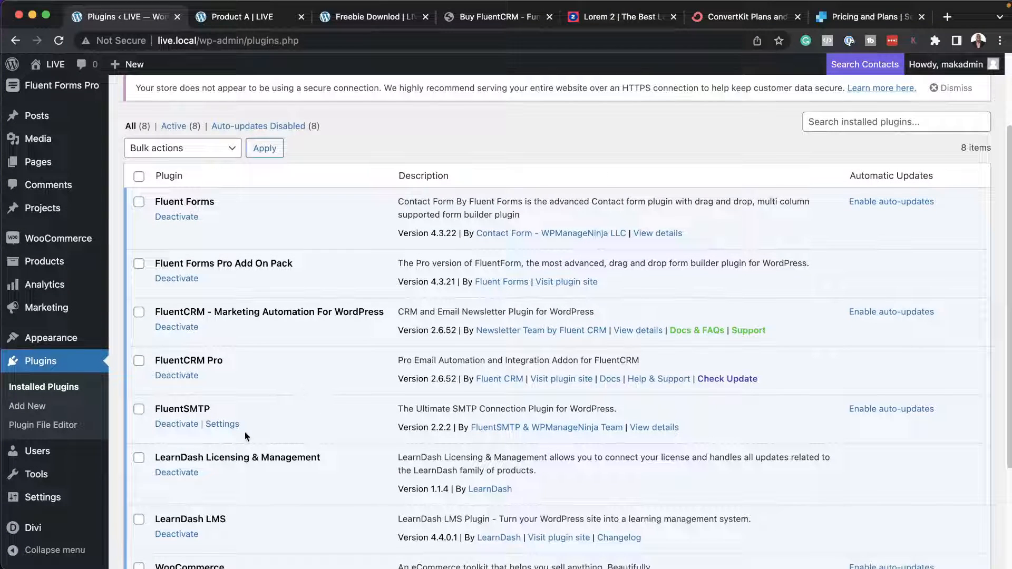
click(235, 423)
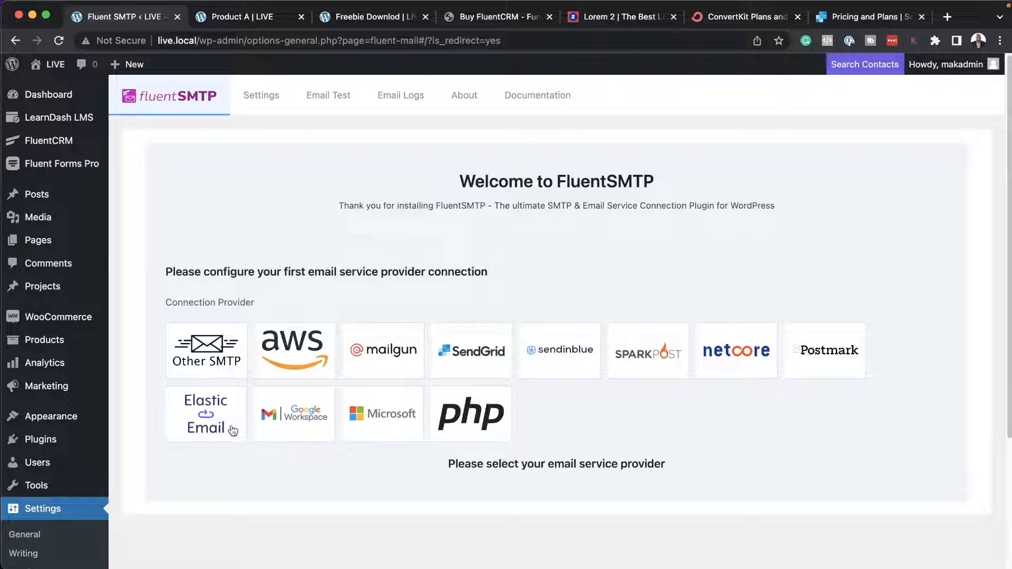
Choose SendGrid as the FluentSMTP connection provider and fill in the sender's From Email and From Name.
click(478, 357)
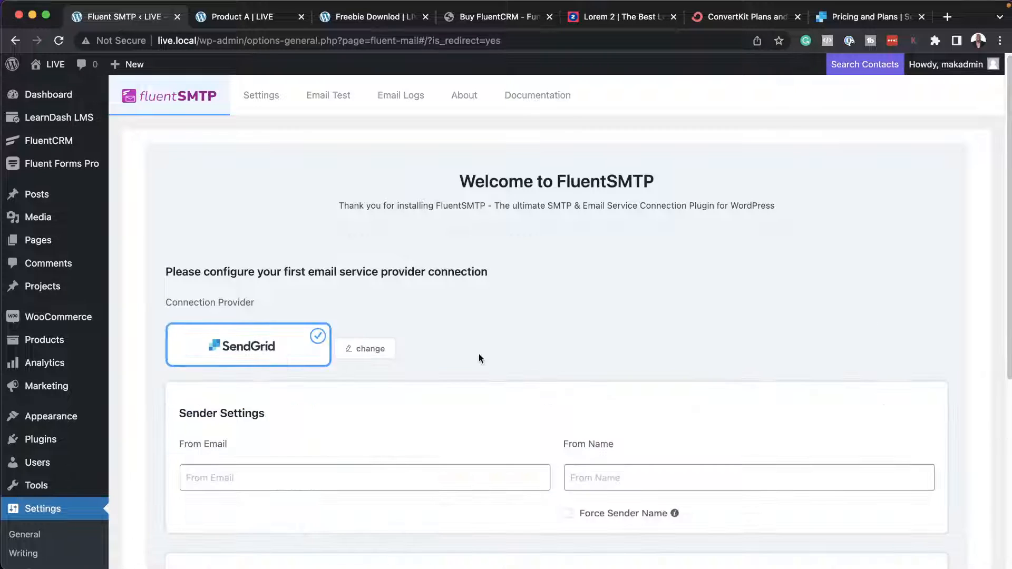
scroll(478, 359, down, 3)
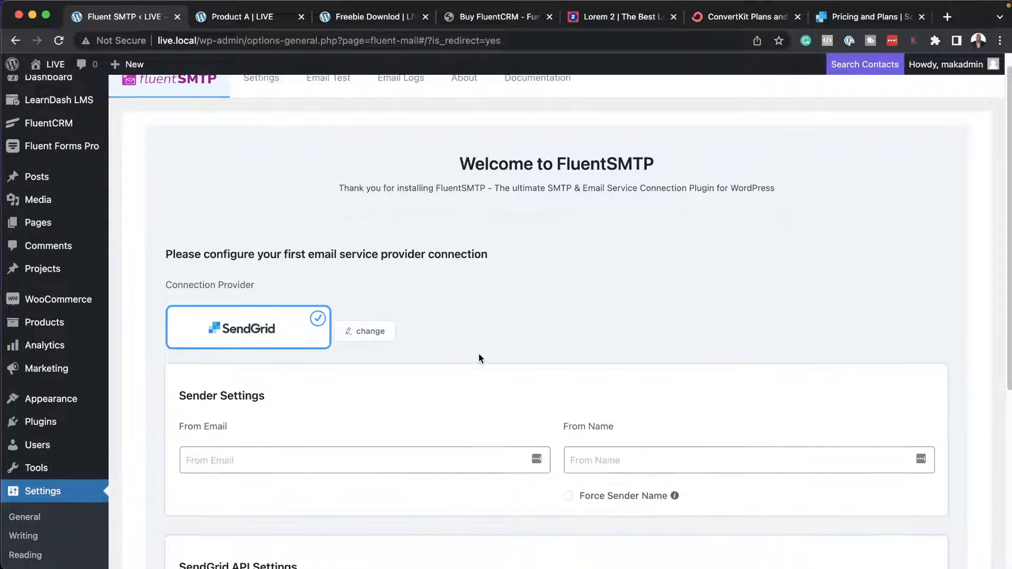
scroll(479, 358, down, 5)
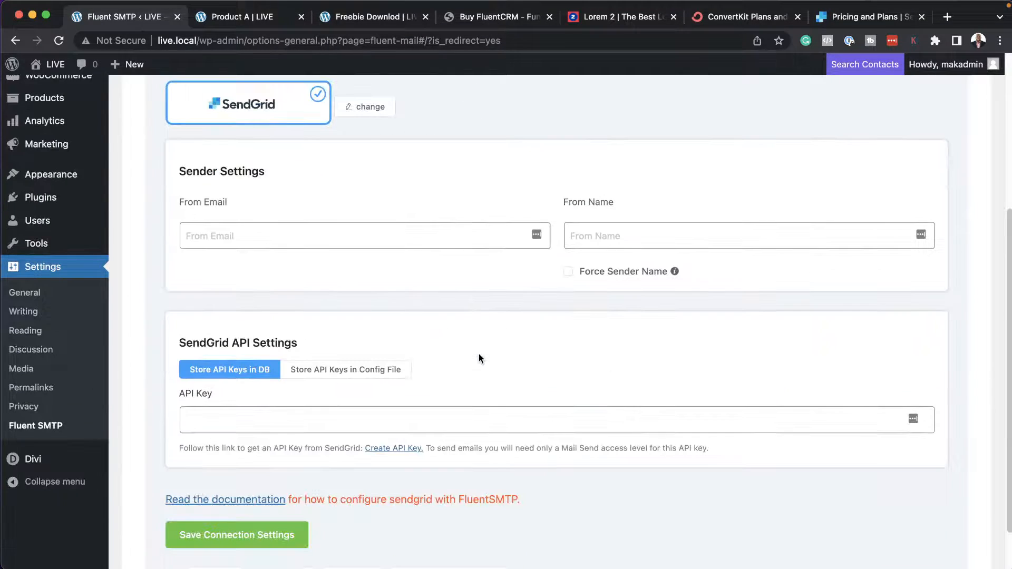
click(227, 236)
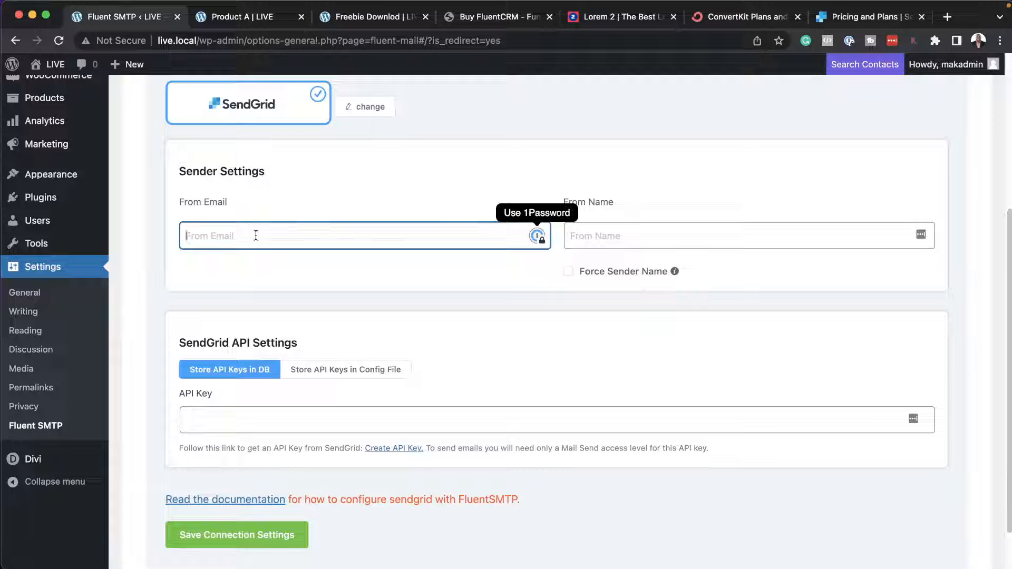
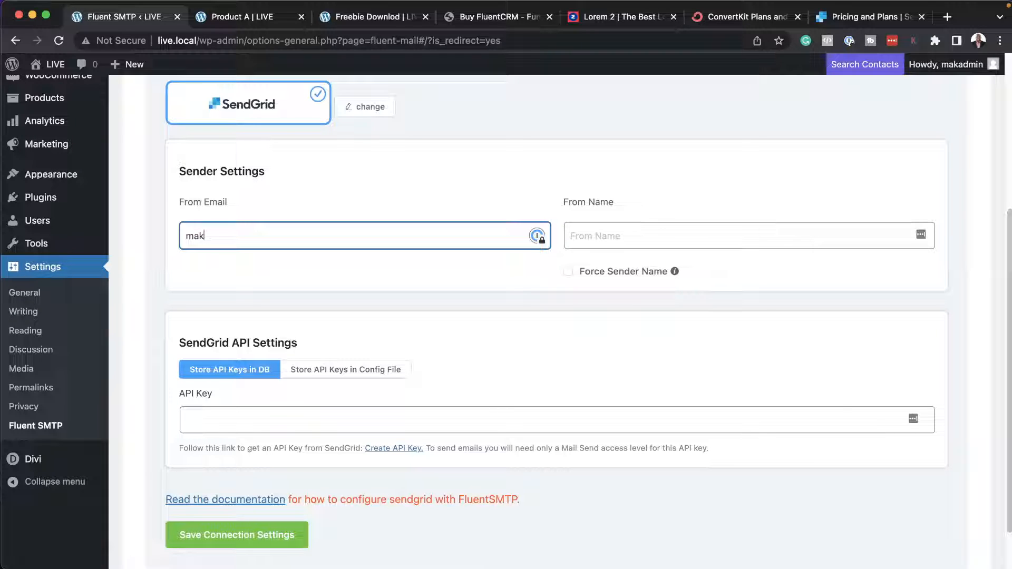
click(585, 235)
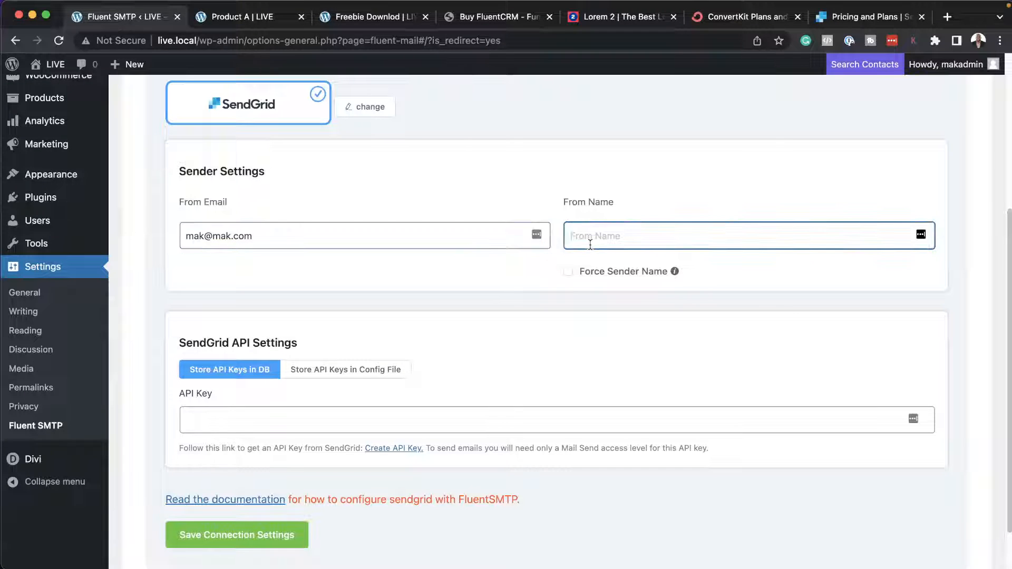
text(Mak)
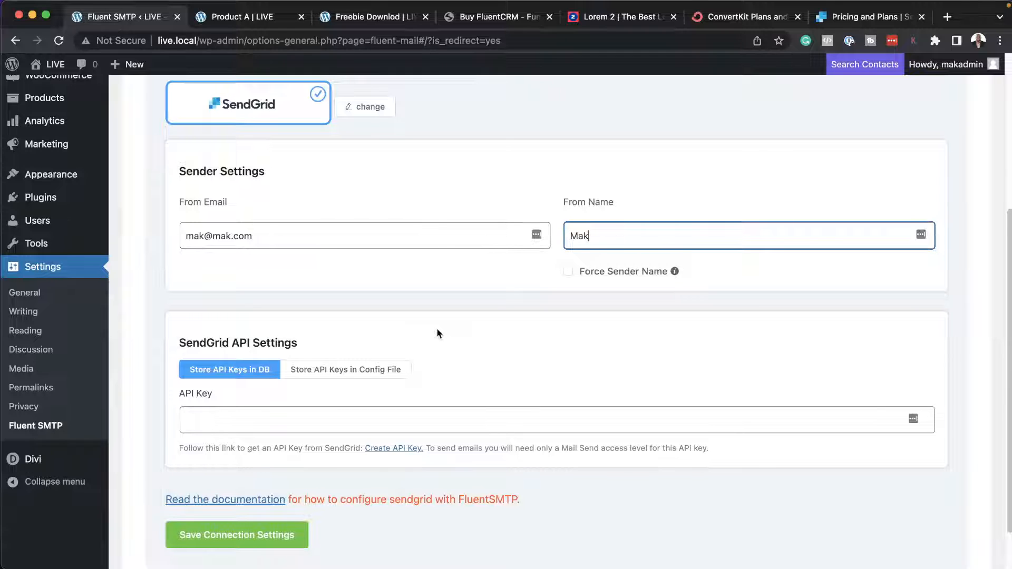
scroll(438, 328, down, 2)
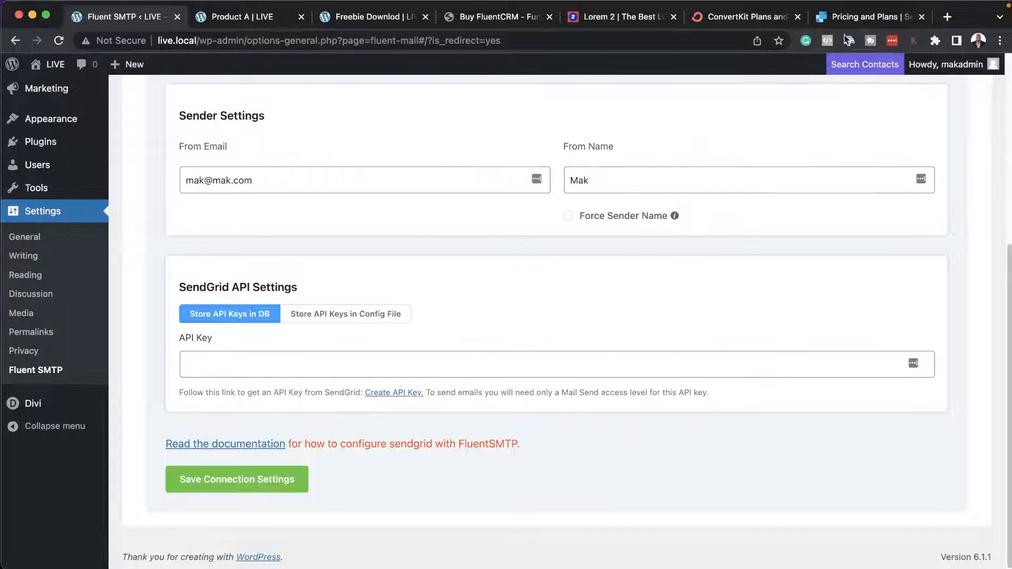
Check the SendGrid website, return to FluentSMTP and review the SendGrid connection's API Key field and save option.
click(852, 19)
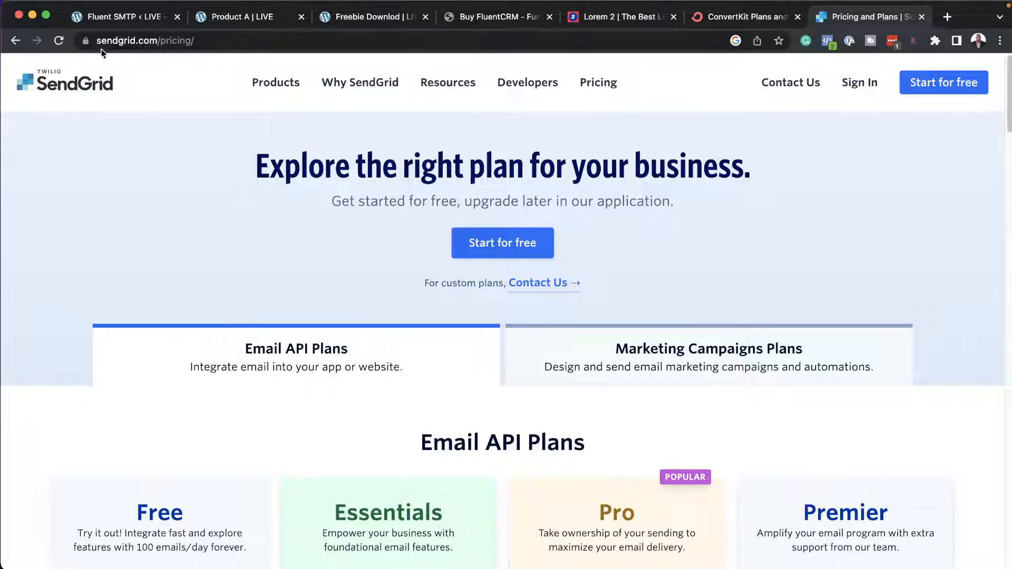
click(105, 17)
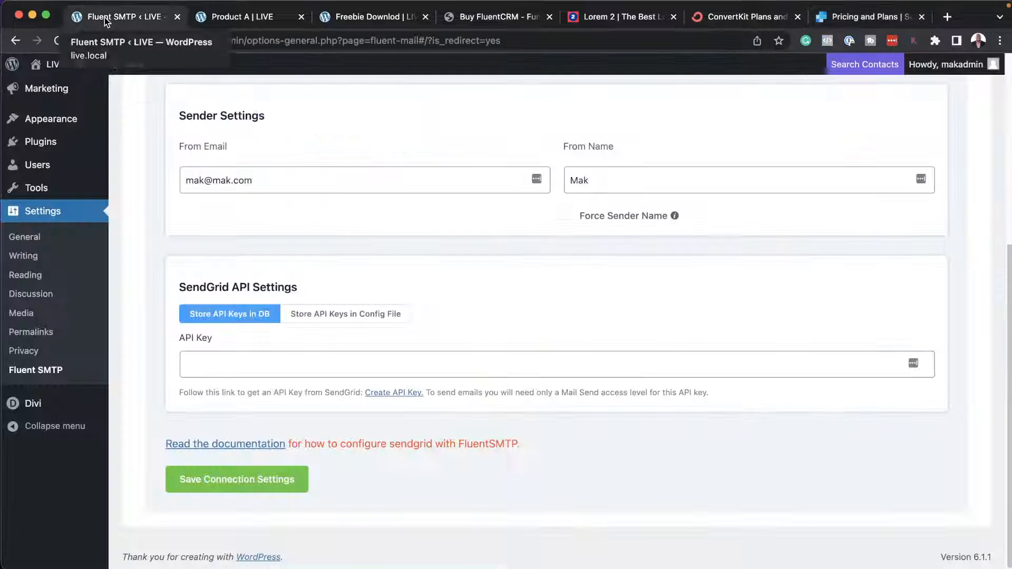
click(214, 363)
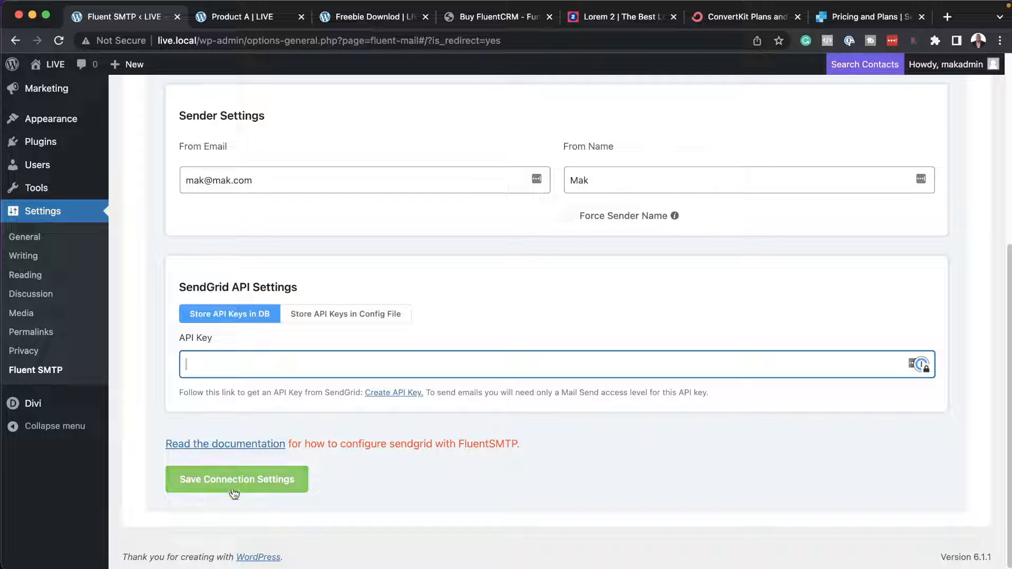
click(396, 479)
scroll(635, 386, up, 5)
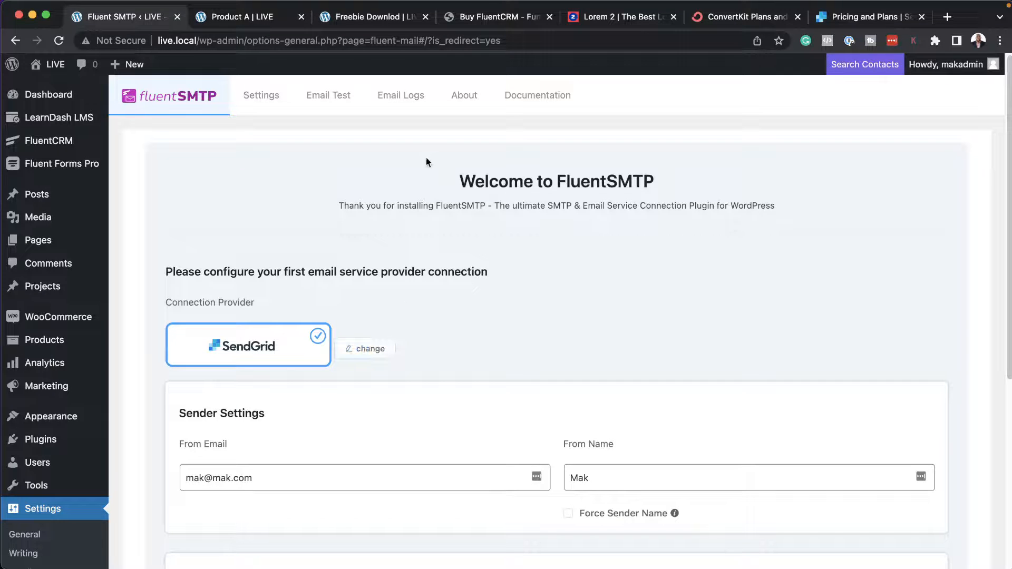
Return to FluentSMTP's provider selection and examine its test email form and email logs.
click(268, 100)
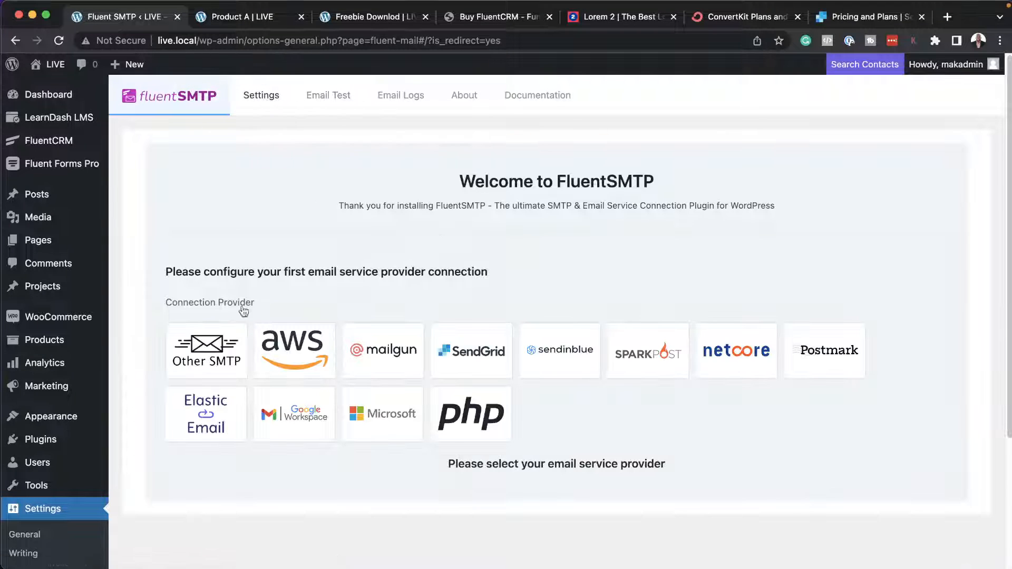
click(262, 100)
click(343, 100)
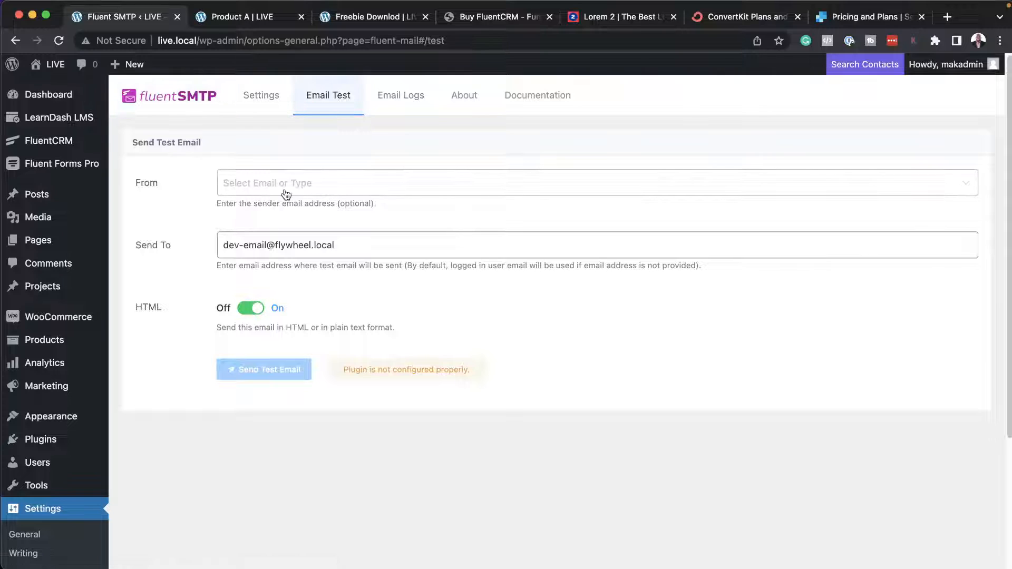
click(405, 102)
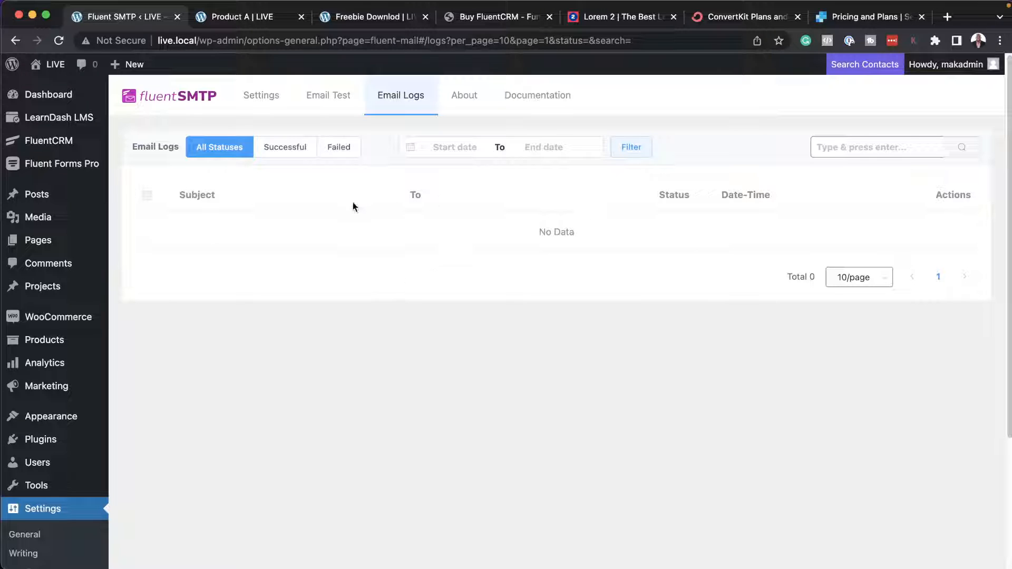
mouse_move(73, 144)
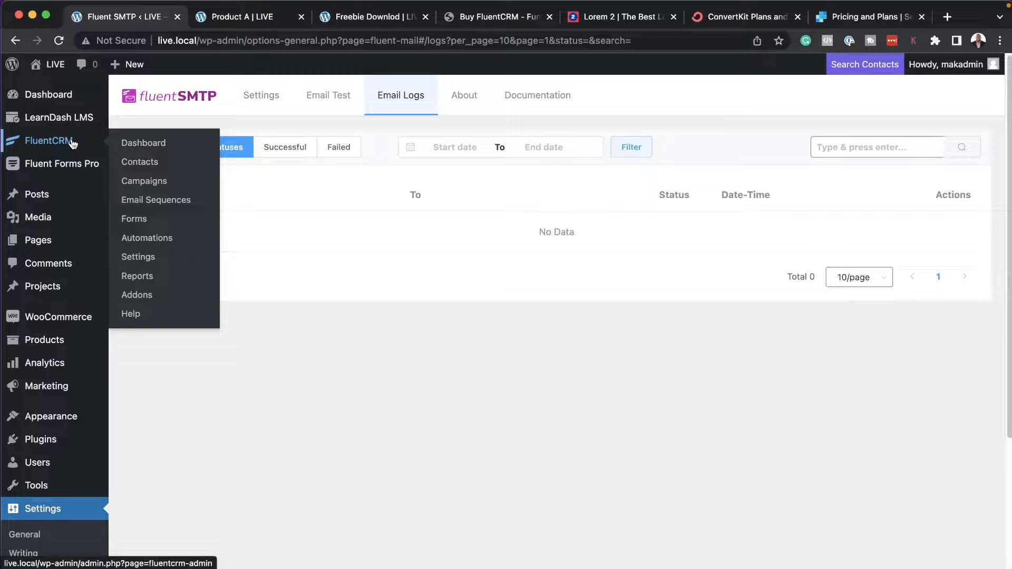